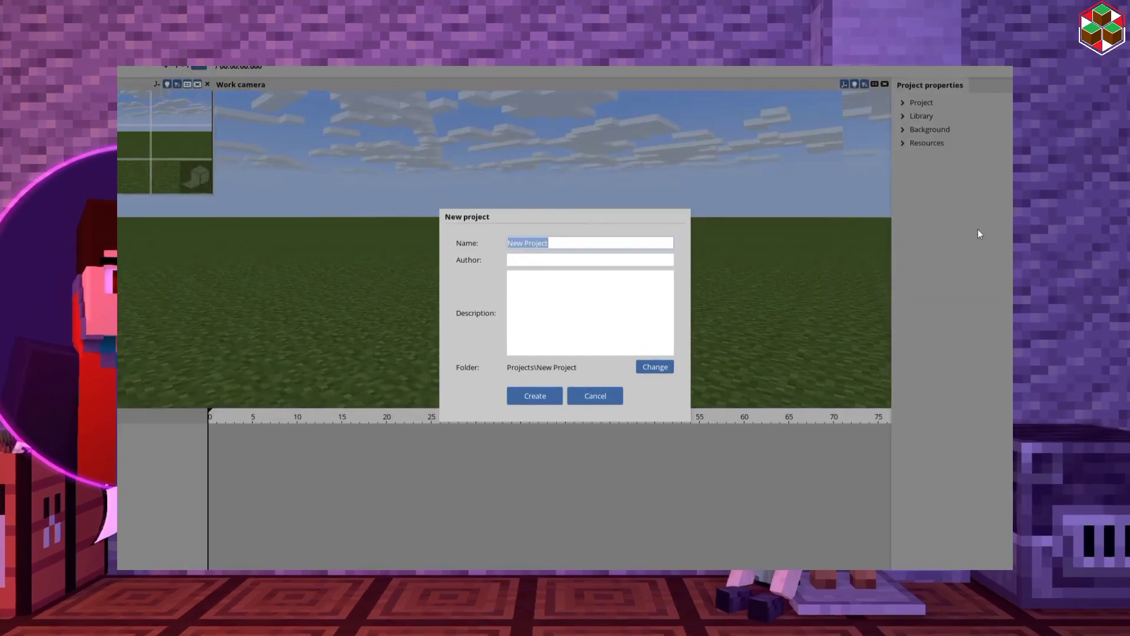
# Create a new project named "Bu AniE4S1P1".
pyautogui.write('Bu AniE4S1P1')
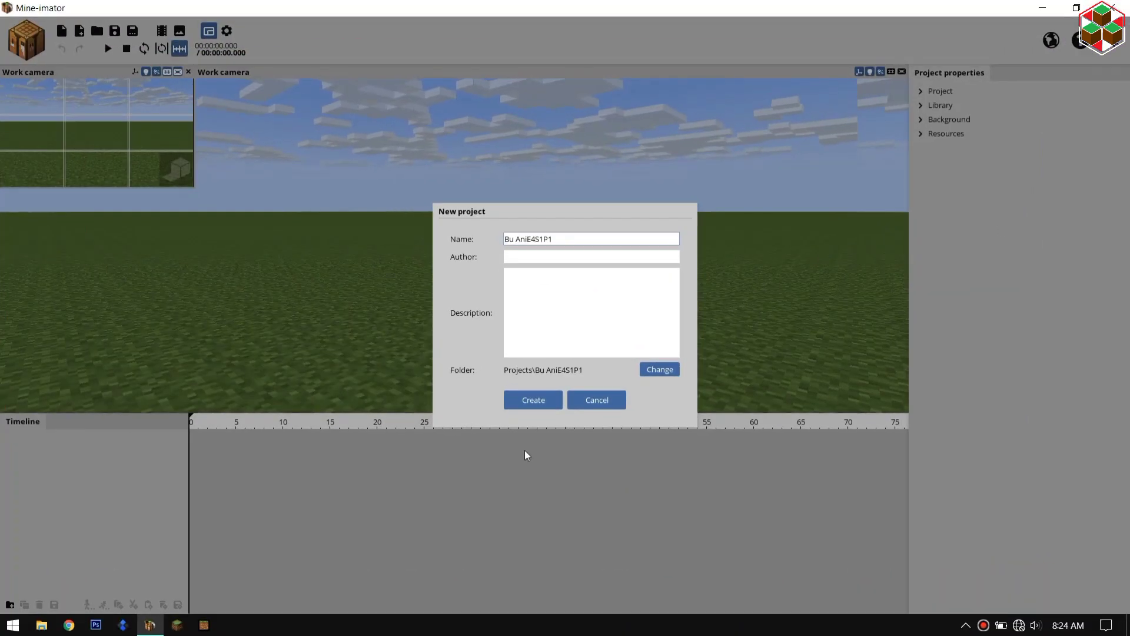
pyautogui.click(523, 403)
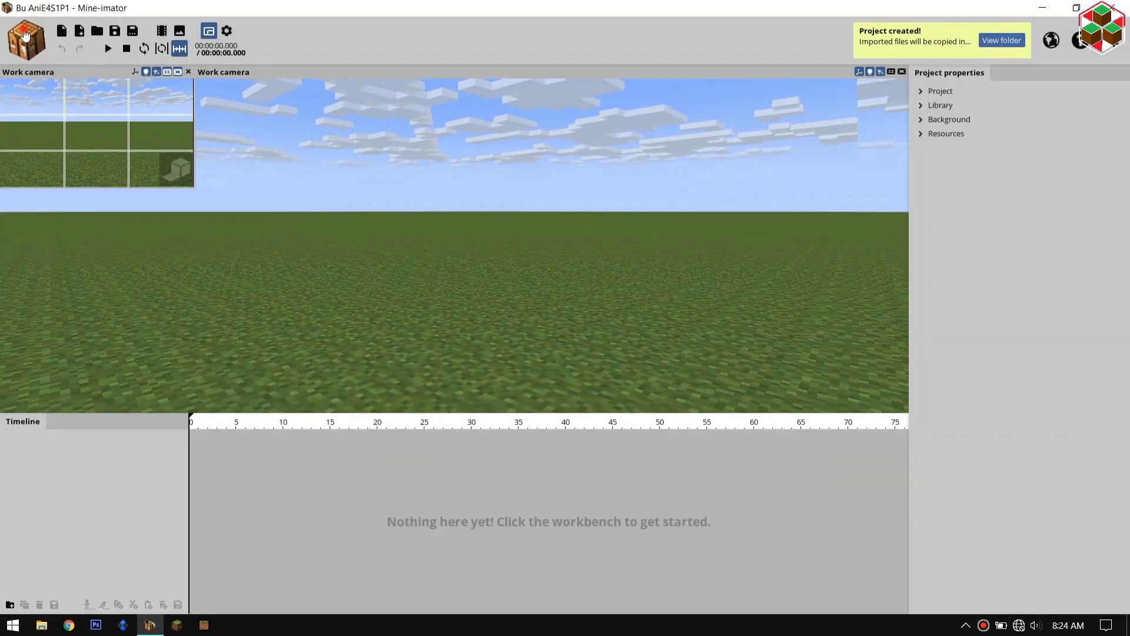
# Import the Night.miproject scene and delete its Steve and Nur9904 Schematic objects.
pyautogui.click(515, 238)
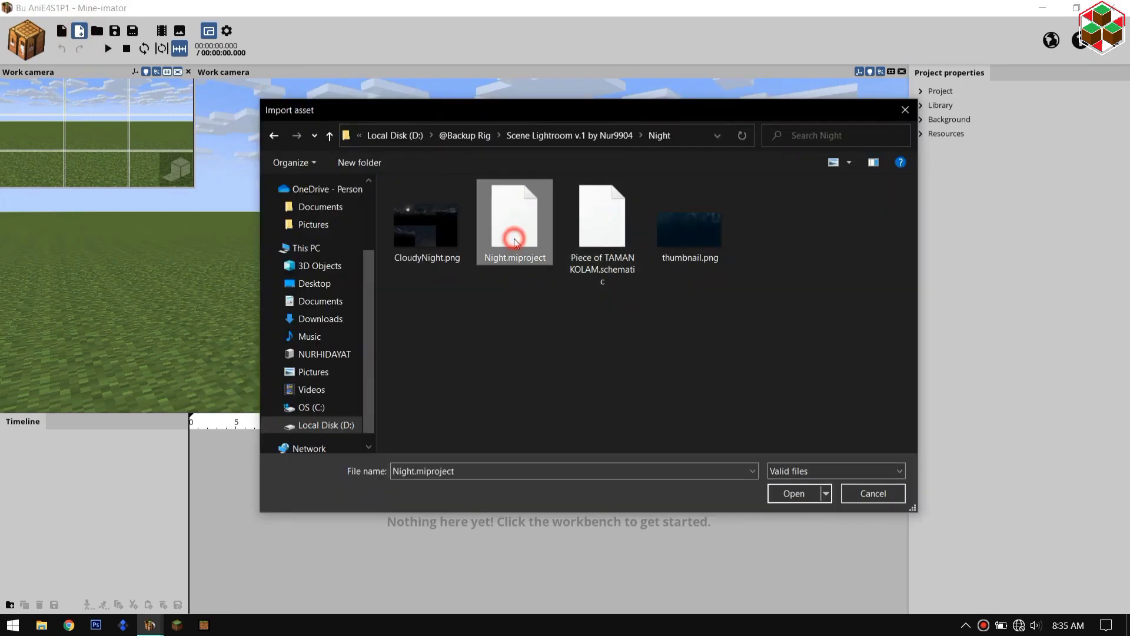
pyautogui.click(789, 495)
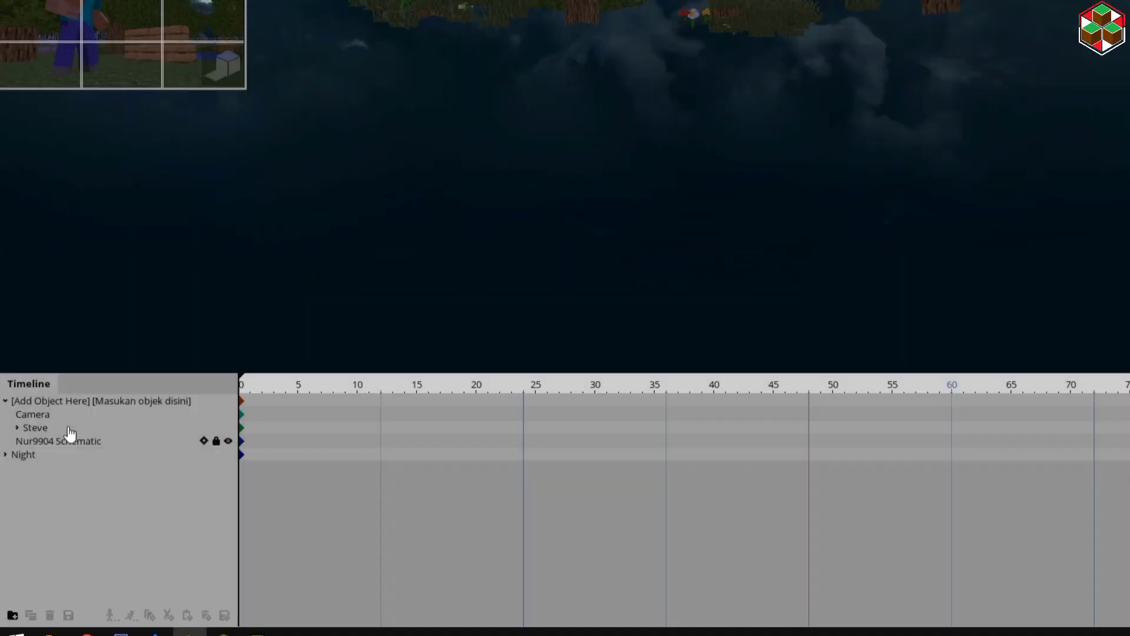
pyautogui.click(49, 468)
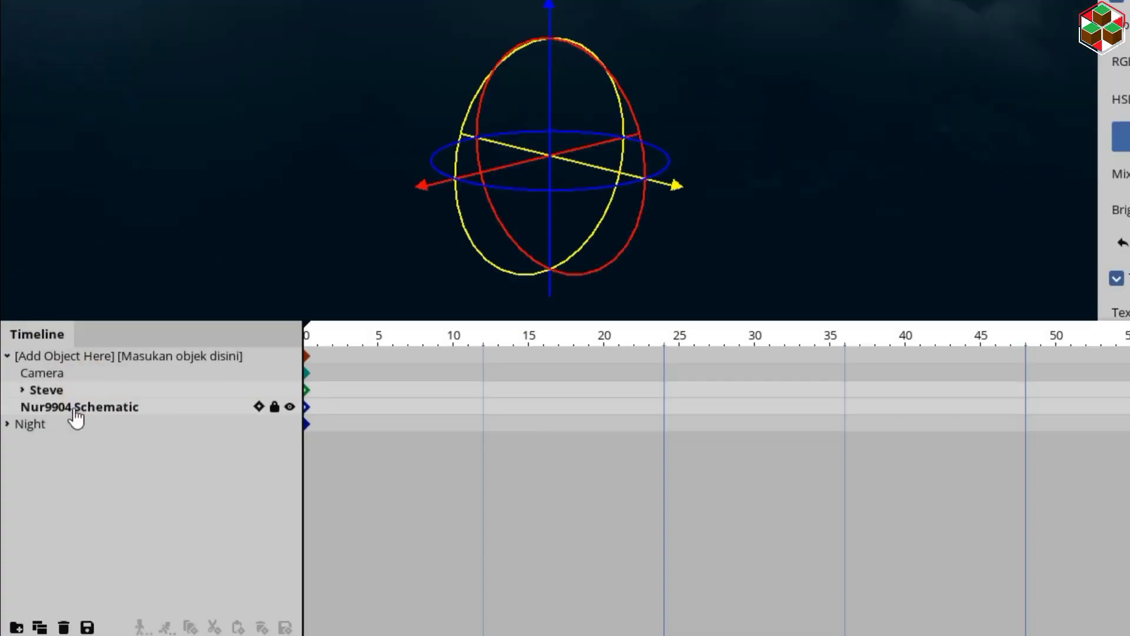
pyautogui.press('Delete')
pyautogui.click(79, 30)
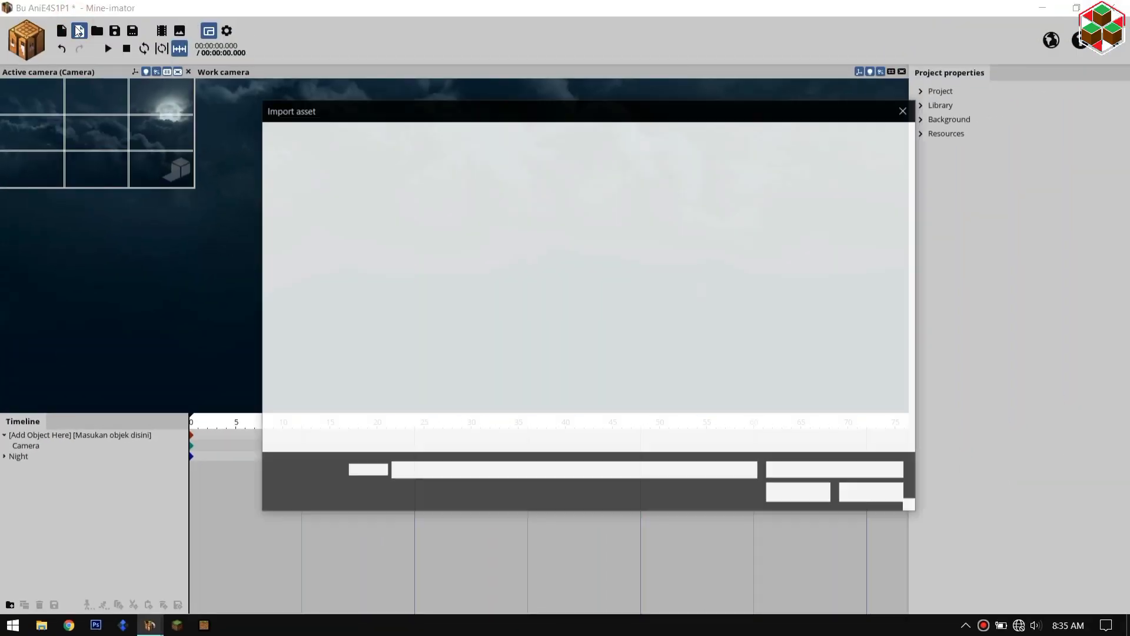
pyautogui.click(790, 494)
pyautogui.click(518, 342)
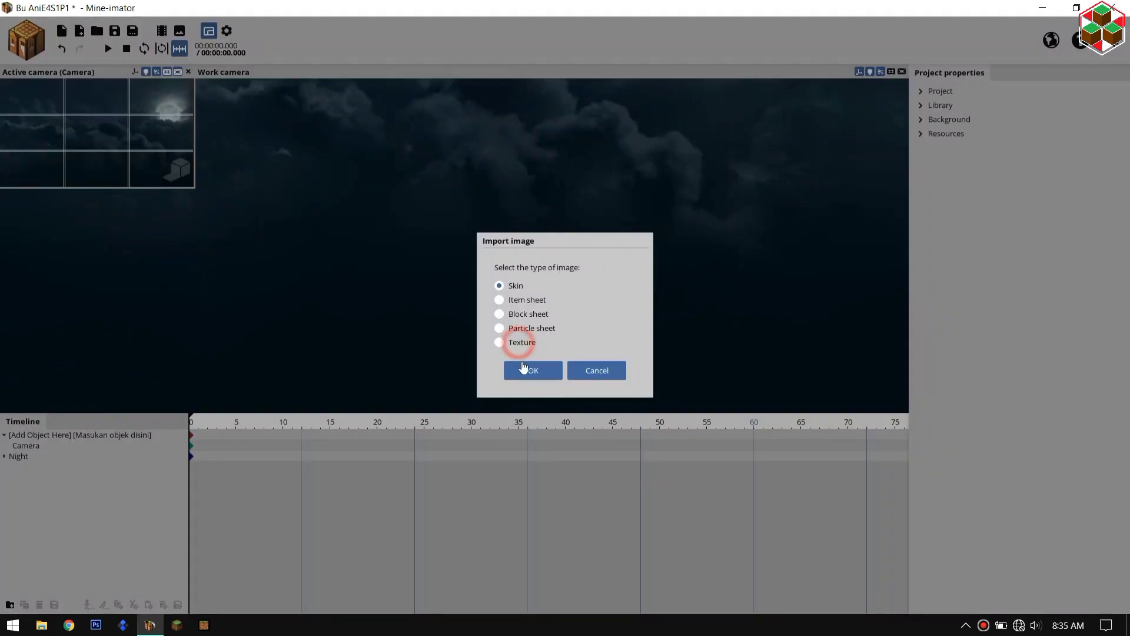
pyautogui.click(525, 370)
pyautogui.click(25, 44)
pyautogui.click(208, 178)
pyautogui.click(341, 197)
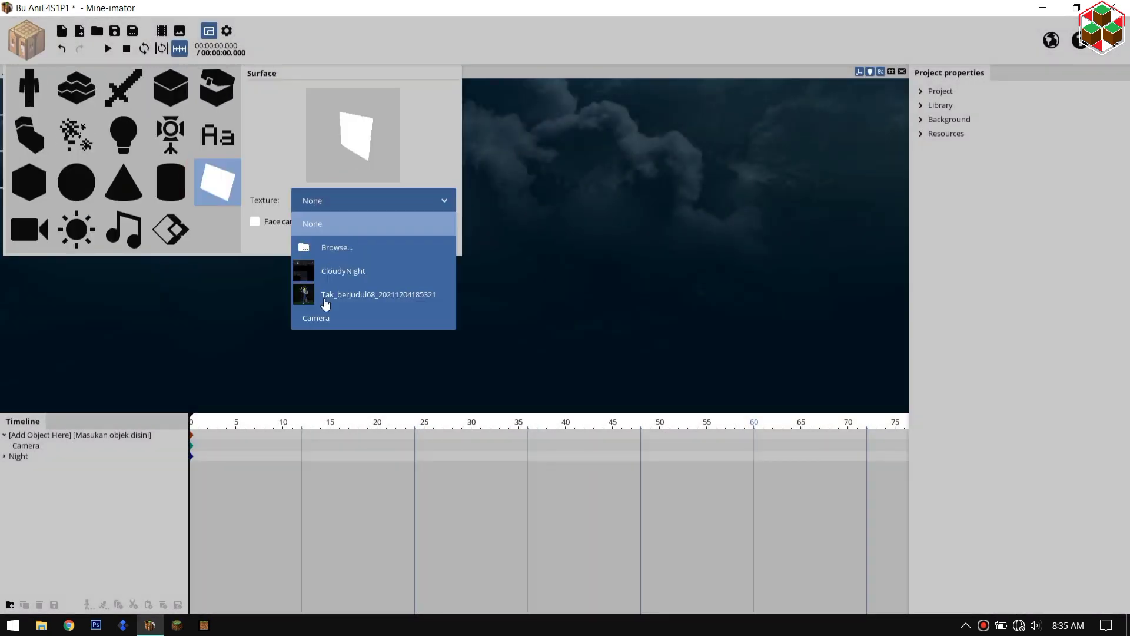
pyautogui.click(330, 298)
pyautogui.click(353, 255)
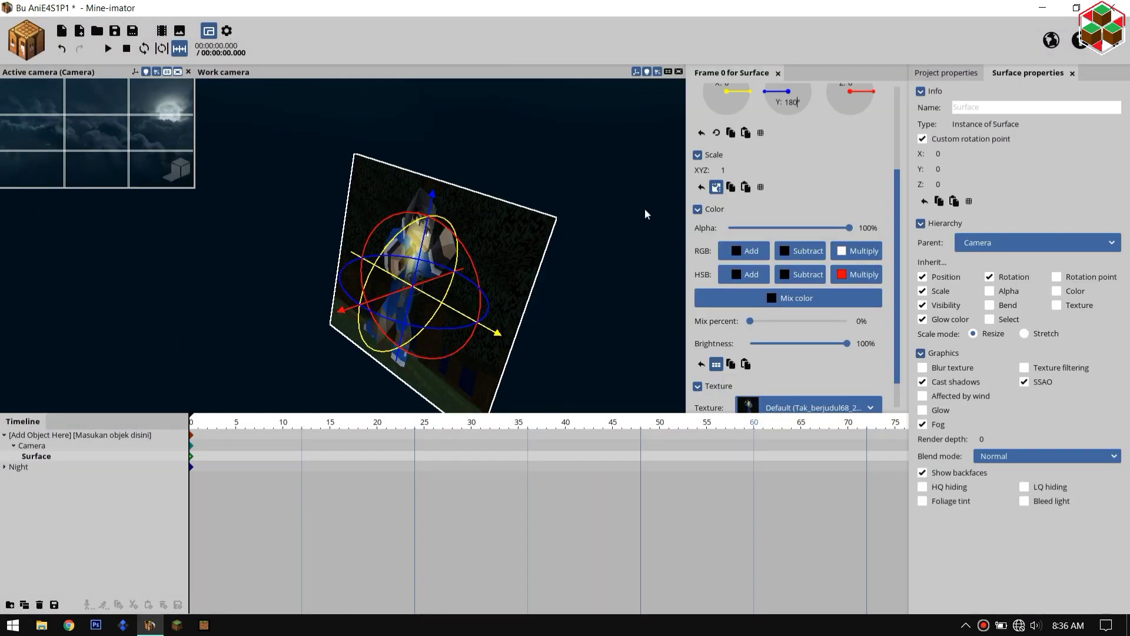
# Set the reference surface's scale to 16 and its alpha to 30%.
pyautogui.click(731, 170)
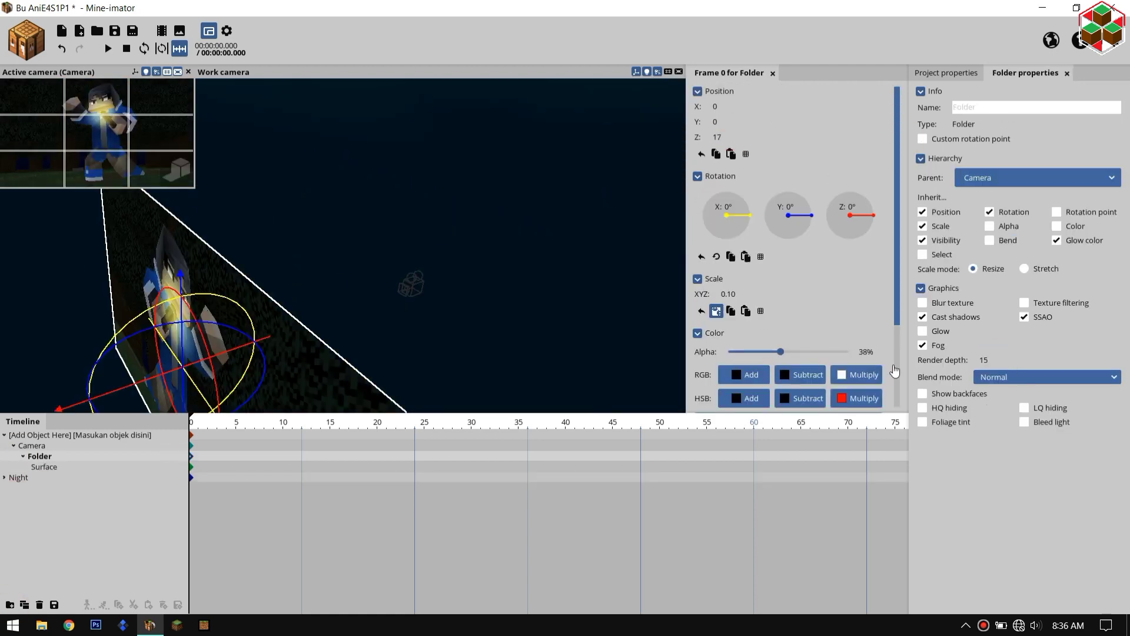
pyautogui.click(44, 466)
pyautogui.moveTo(849, 352); pyautogui.dragTo(765, 353)
# Import the Male Full Extrude character rig into the scene.
pyautogui.click(79, 31)
pyautogui.doubleClick(514, 227)
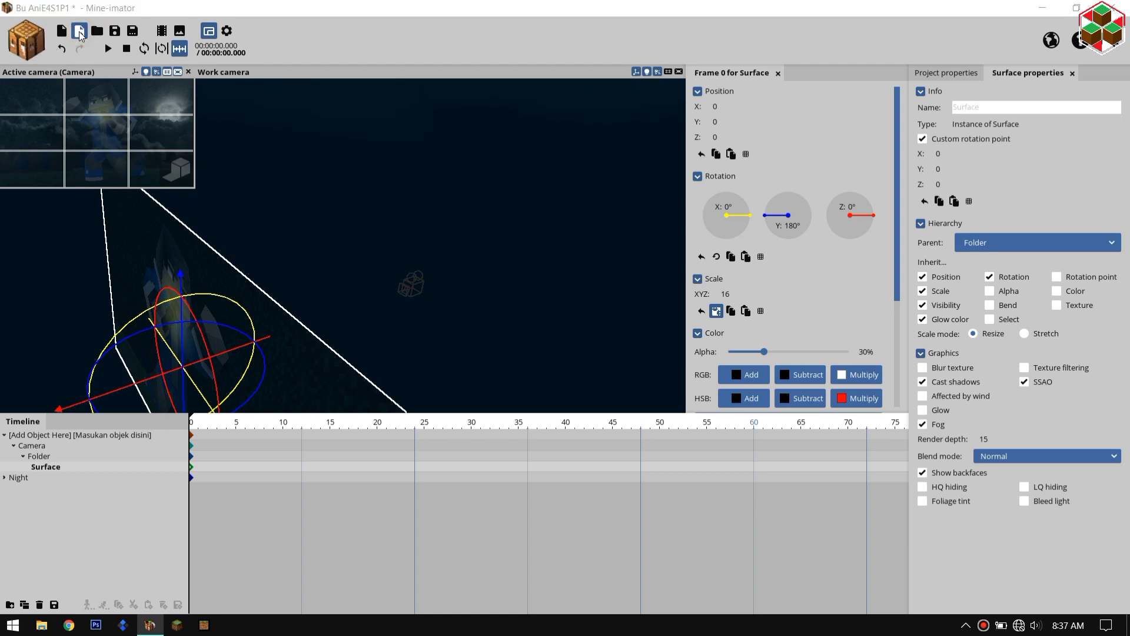
pyautogui.click(79, 31)
pyautogui.doubleClick(701, 254)
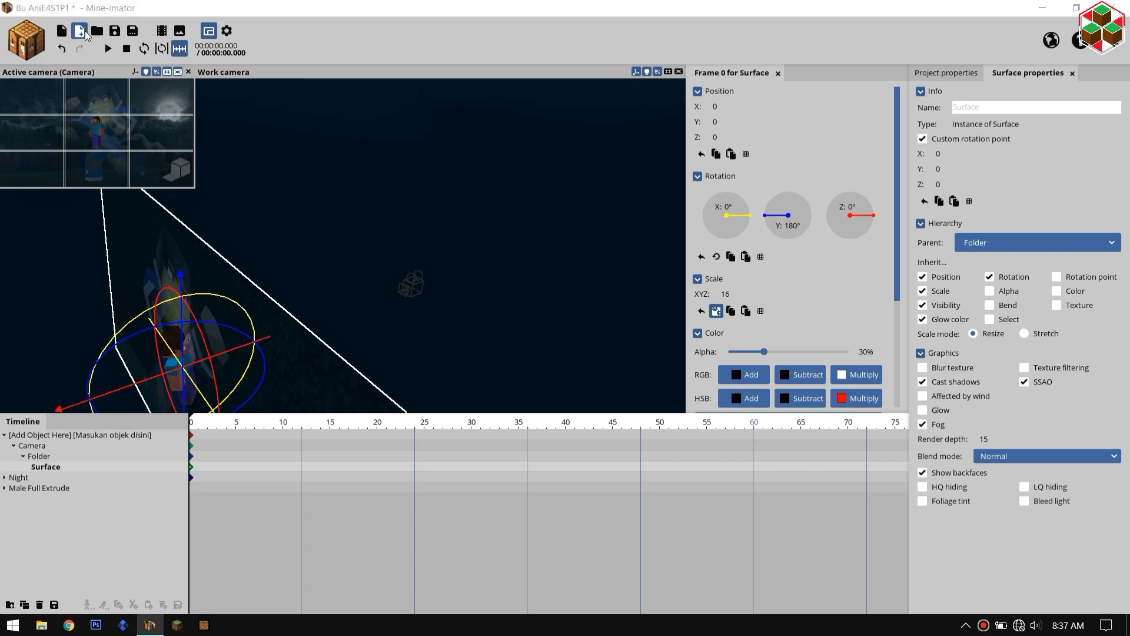
# Import the character's image as a skin and apply it to the Male Full Extrude rig.
pyautogui.click(81, 30)
pyautogui.doubleClick(499, 227)
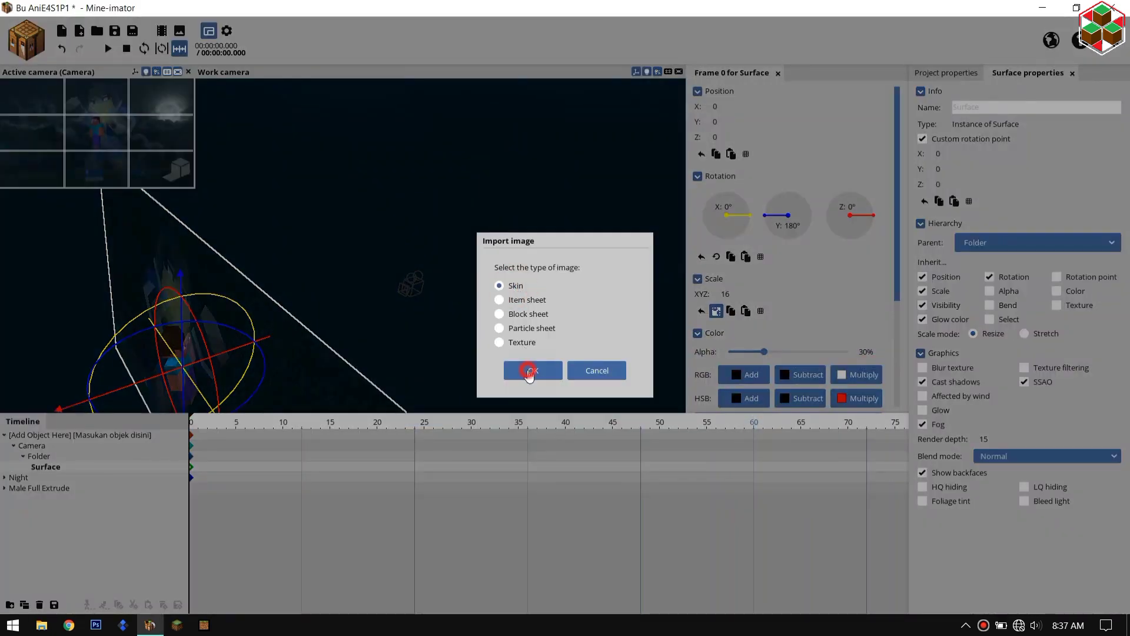
pyautogui.click(530, 371)
pyautogui.scroll(-5, 745, 369)
pyautogui.click(745, 368)
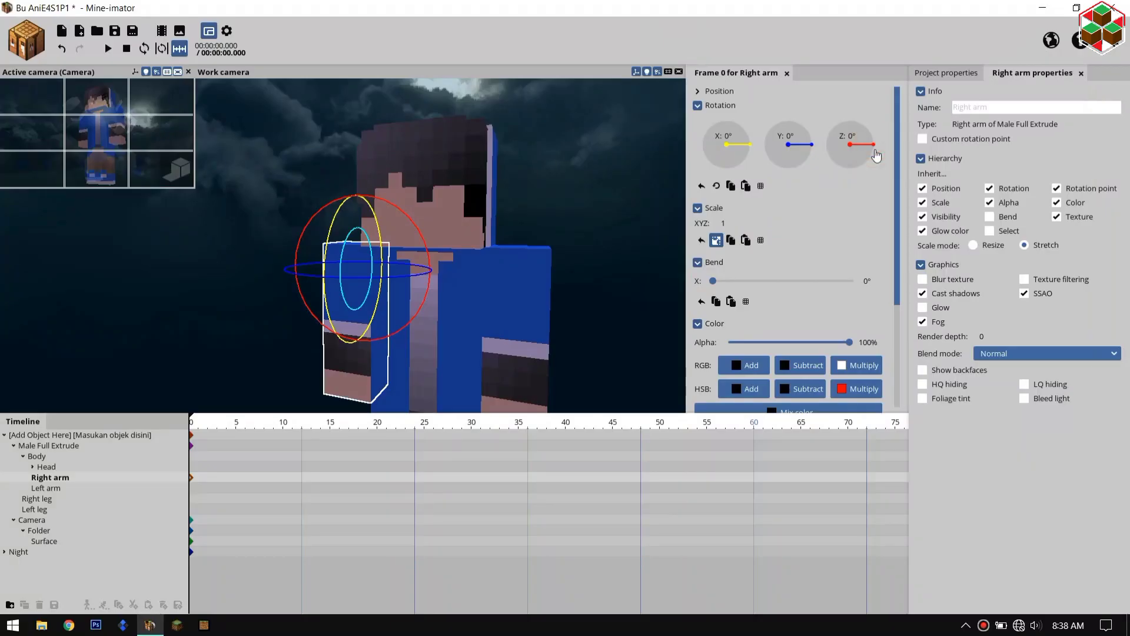
# Pose the right arm at about -78° on X and -11° on Z, with a bend of about 45°.
pyautogui.moveTo(876, 155); pyautogui.dragTo(878, 155)
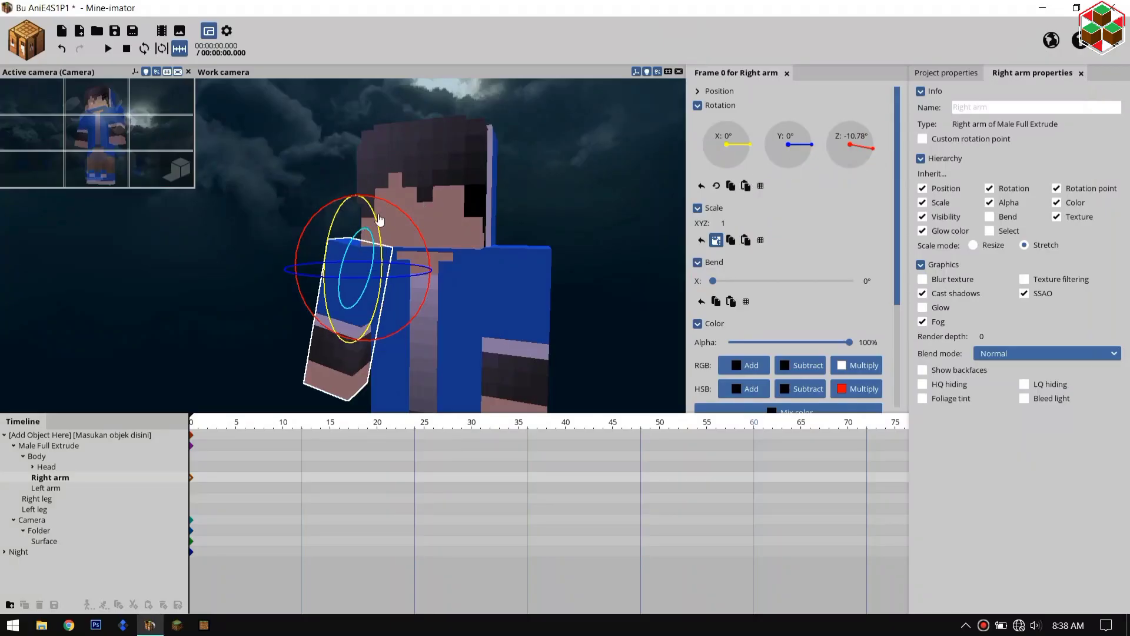
pyautogui.moveTo(401, 258)
pyautogui.mouseDown()
pyautogui.moveTo(383, 262)
pyautogui.moveTo(409, 277)
pyautogui.moveTo(405, 267)
pyautogui.mouseUp()
pyautogui.moveTo(194, 188); pyautogui.dragTo(287, 354)
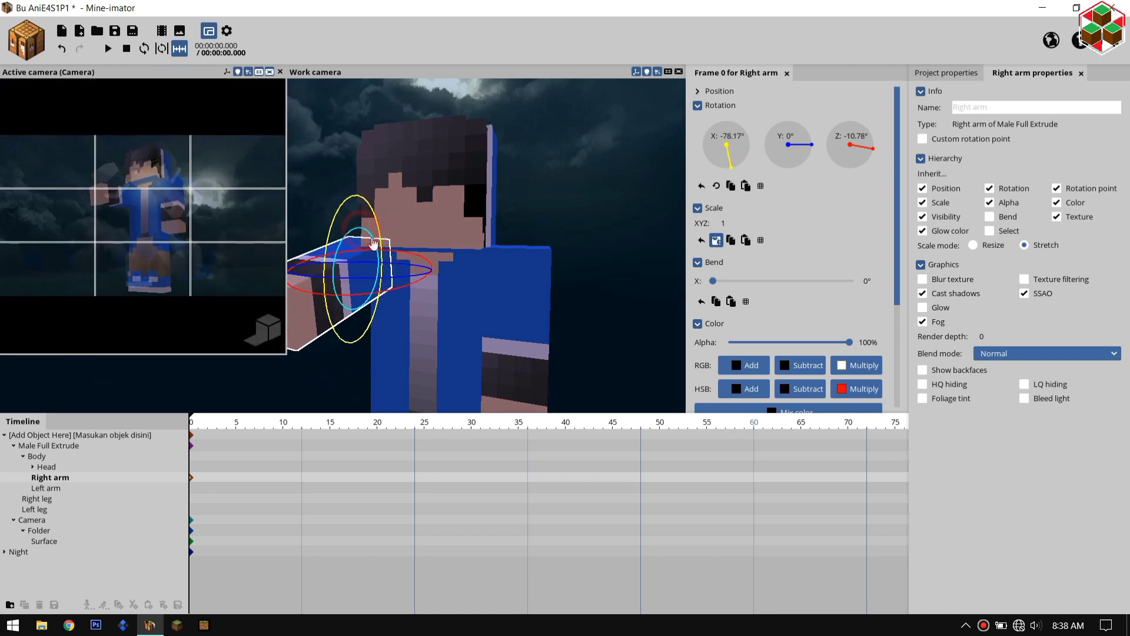
pyautogui.moveTo(383, 266); pyautogui.dragTo(384, 266)
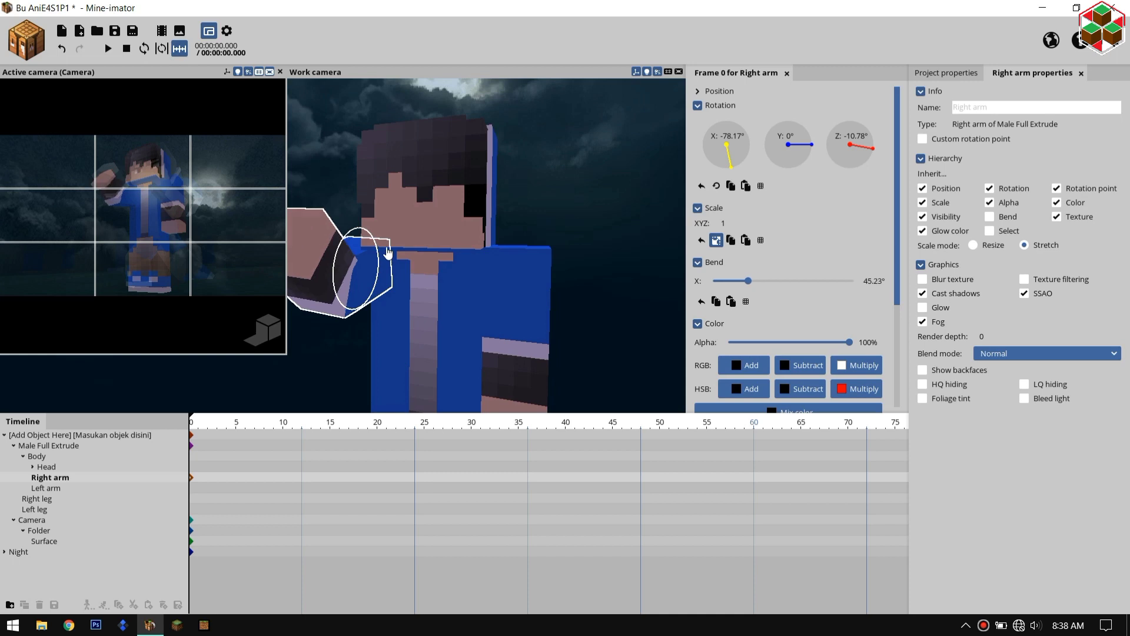
# Rotate the left arm about 39° on Z and bend it about 72° to match the reference.
pyautogui.moveTo(453, 328); pyautogui.dragTo(428, 238, button='middle')
pyautogui.click(494, 282)
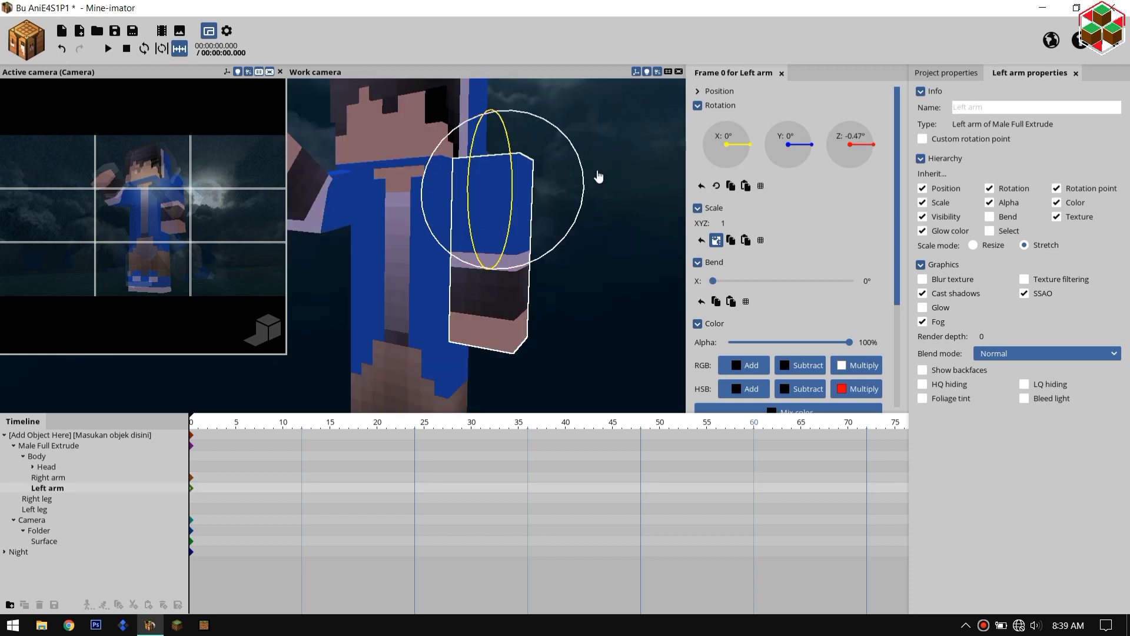
pyautogui.moveTo(599, 177); pyautogui.dragTo(548, 196)
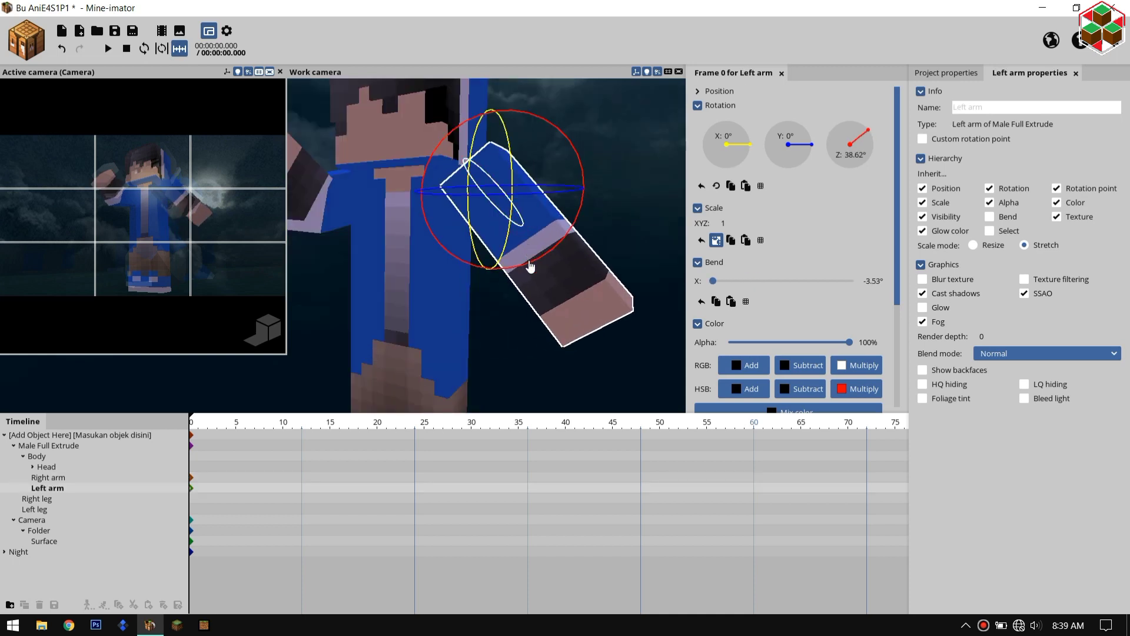
pyautogui.moveTo(529, 267); pyautogui.dragTo(535, 310)
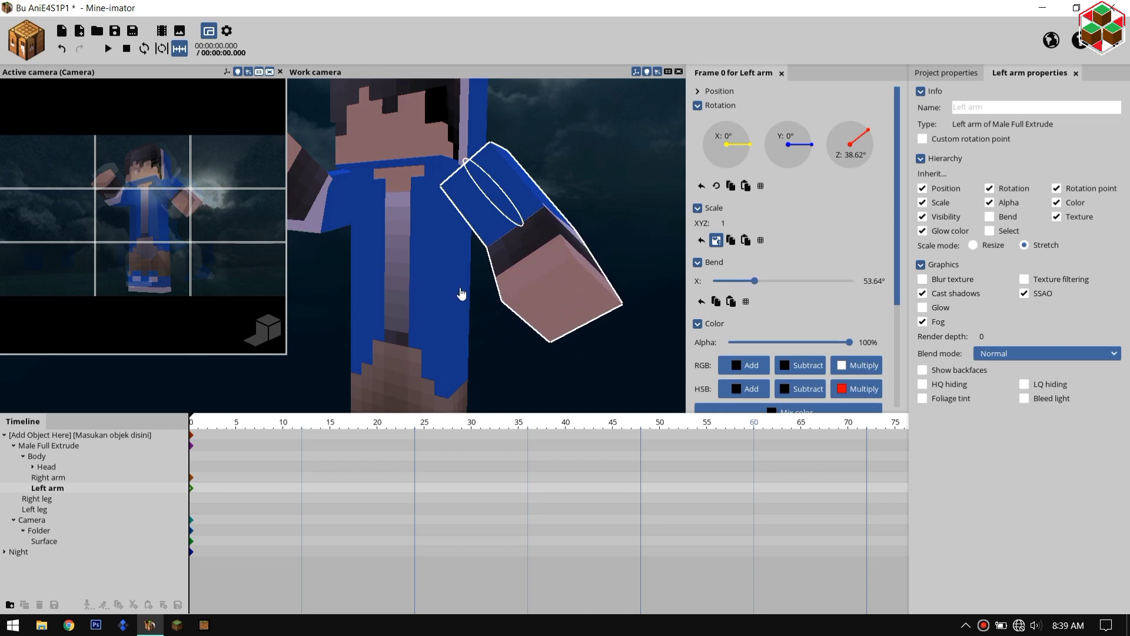
pyautogui.moveTo(461, 295); pyautogui.dragTo(447, 276)
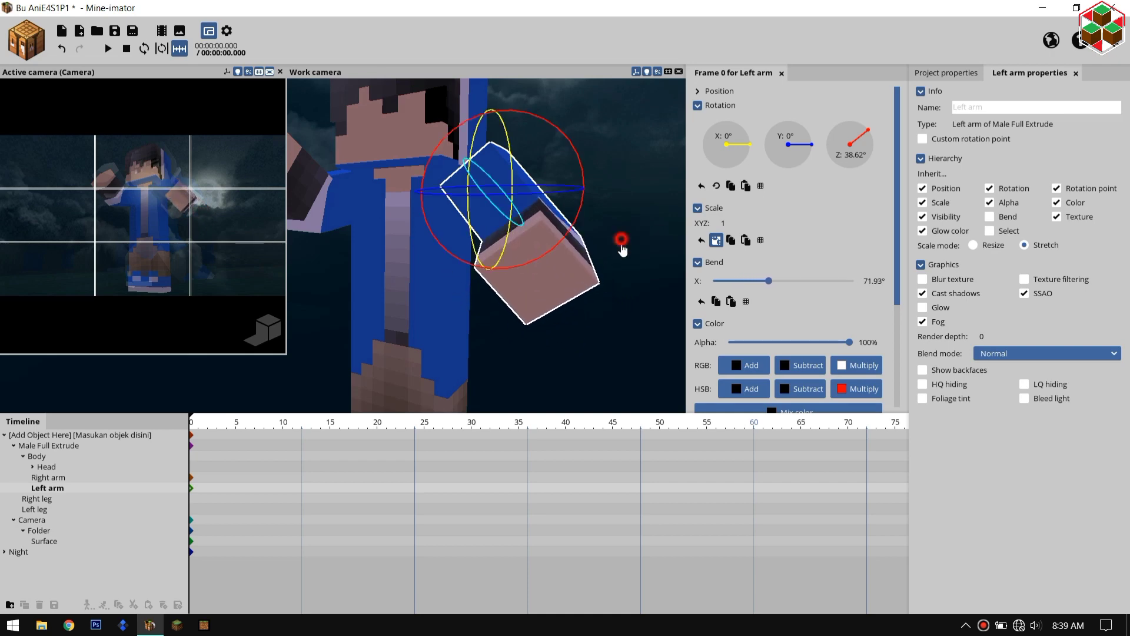
pyautogui.moveTo(501, 195); pyautogui.dragTo(530, 194)
pyautogui.moveTo(624, 265)
pyautogui.mouseDown()
pyautogui.moveTo(674, 265)
pyautogui.moveTo(625, 265)
pyautogui.mouseUp()
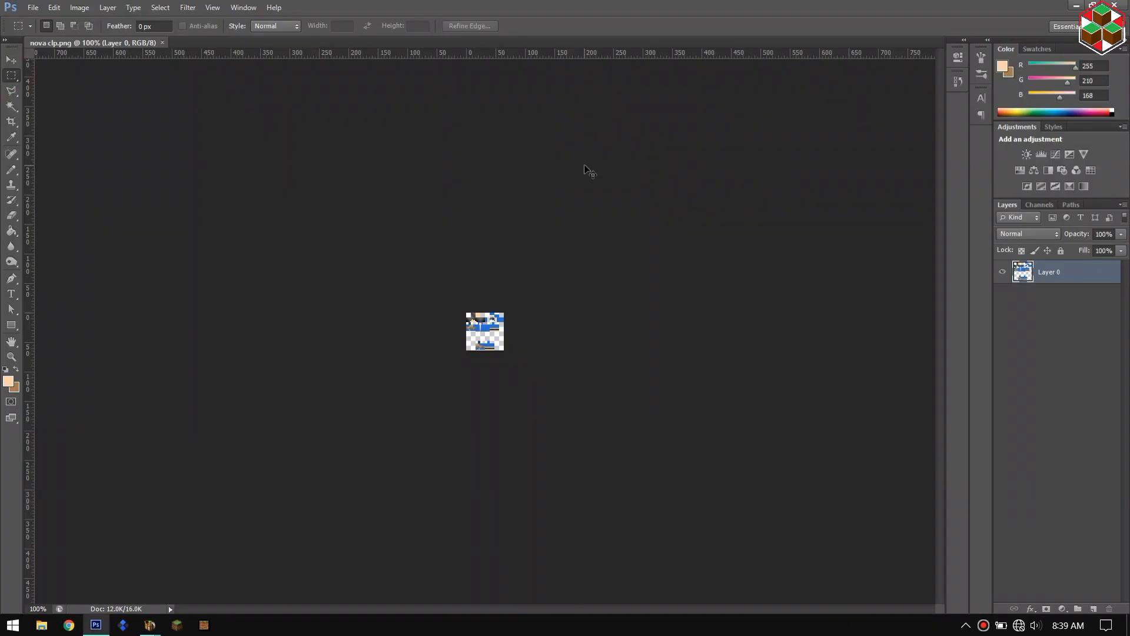
# Mark a small area of the nova clp.png skin in Photoshop, and import the file into Mine-imator.
pyautogui.hotkey('ctrl', '+')
pyautogui.hotkey('ctrl', '+')
pyautogui.hotkey('ctrl', '+')
pyautogui.hotkey('ctrl', '+')
pyautogui.hotkey('ctrl', '+')
pyautogui.moveTo(545, 227); pyautogui.dragTo(566, 241)
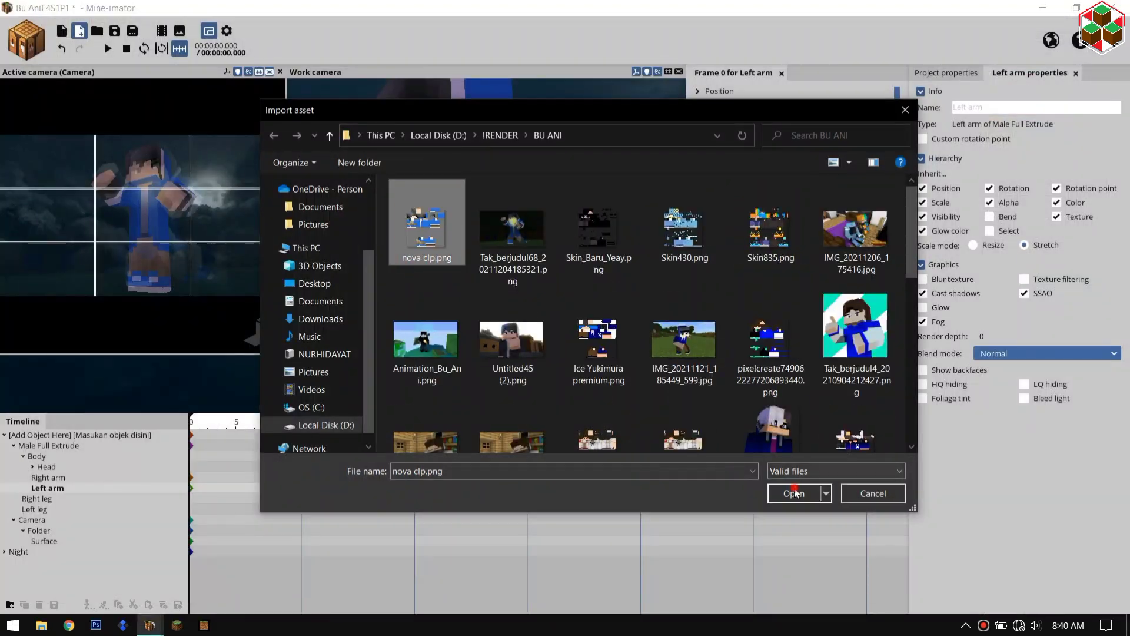
pyautogui.click(795, 492)
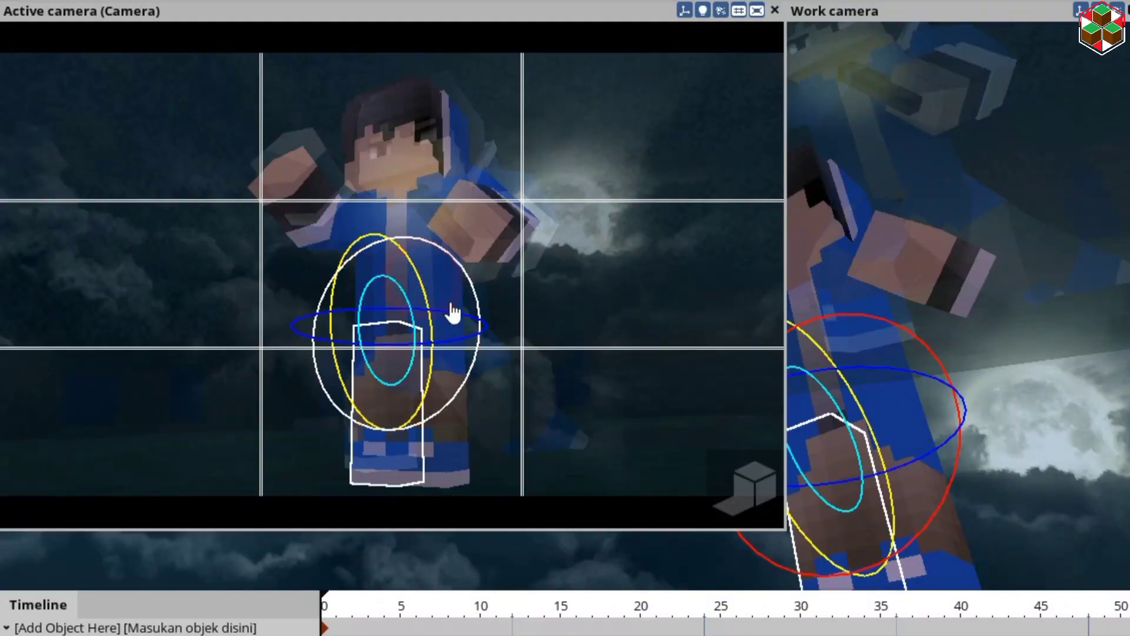
# Rotate the right and left legs apart into a wide stance matching the reference image.
pyautogui.moveTo(429, 292)
pyautogui.mouseDown()
pyautogui.moveTo(472, 324)
pyautogui.moveTo(407, 299)
pyautogui.moveTo(366, 252)
pyautogui.moveTo(351, 252)
pyautogui.moveTo(448, 285)
pyautogui.mouseUp()
pyautogui.moveTo(448, 284); pyautogui.dragTo(449, 285)
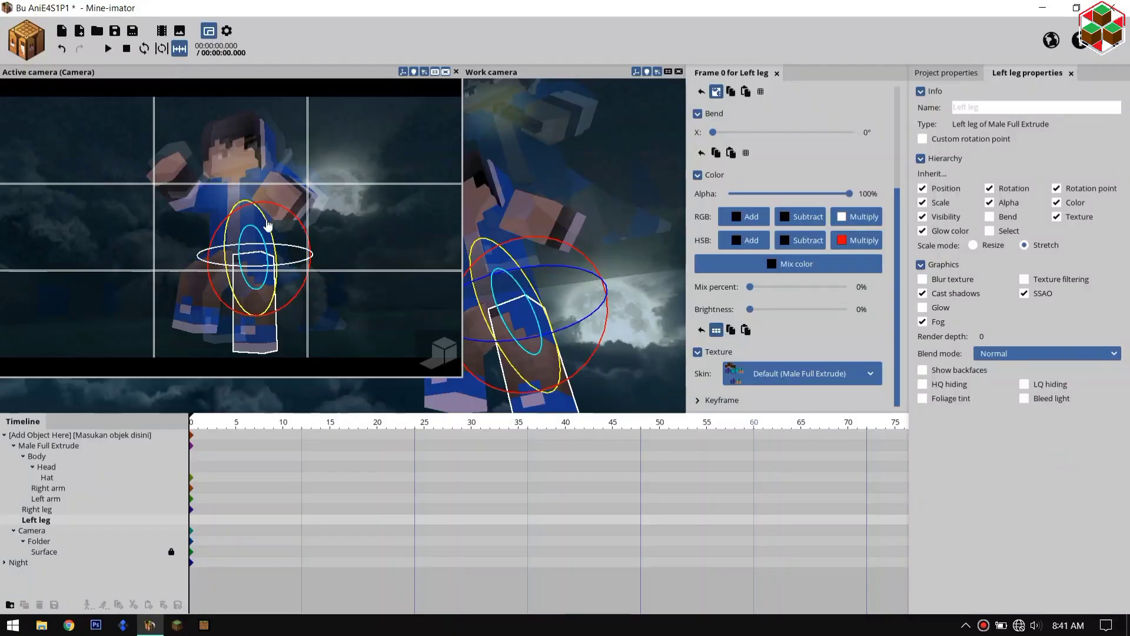
pyautogui.moveTo(267, 227)
pyautogui.mouseDown()
pyautogui.moveTo(215, 199)
pyautogui.moveTo(235, 189)
pyautogui.moveTo(294, 214)
pyautogui.moveTo(272, 203)
pyautogui.moveTo(290, 221)
pyautogui.moveTo(266, 238)
pyautogui.moveTo(264, 228)
pyautogui.mouseUp()
pyautogui.moveTo(175, 202); pyautogui.dragTo(198, 224)
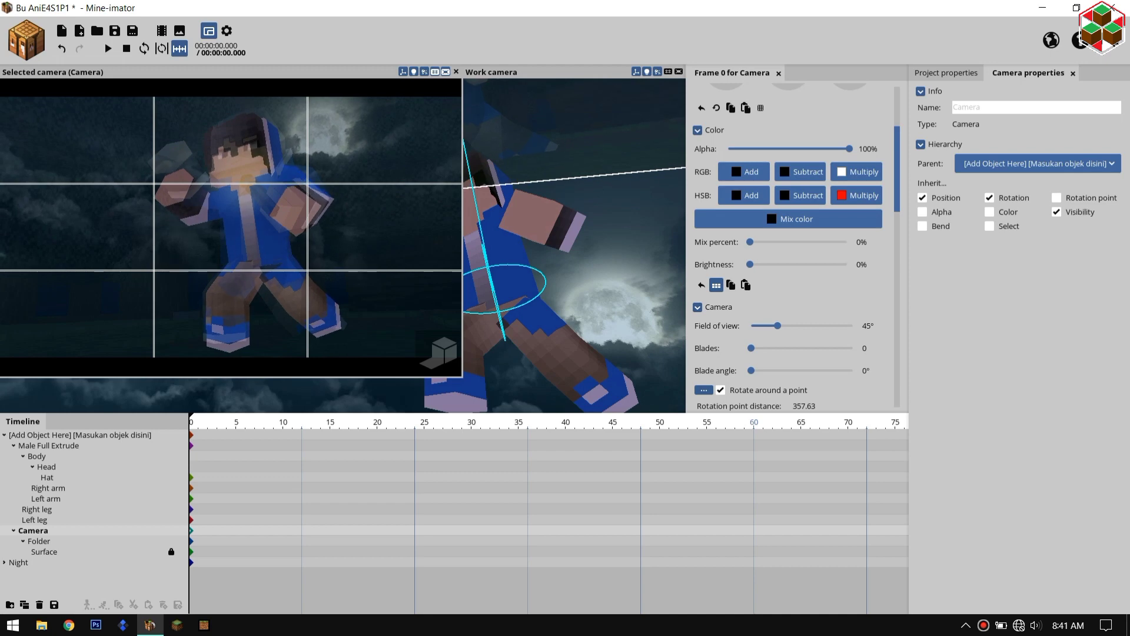
# Refine the left arm's rotation and bend so the forearm sits in front of the chest.
pyautogui.click(306, 207)
pyautogui.moveTo(577, 250); pyautogui.dragTo(593, 248)
pyautogui.moveTo(611, 194); pyautogui.dragTo(608, 186)
pyautogui.moveTo(646, 255); pyautogui.dragTo(651, 289)
pyautogui.moveTo(605, 206); pyautogui.dragTo(593, 207)
# Set the right arm's bend to about 25° and adjust its rotation to raise the fist beside the head.
pyautogui.click(484, 237)
pyautogui.moveTo(515, 198); pyautogui.dragTo(498, 202)
pyautogui.scroll(5, 850, 154)
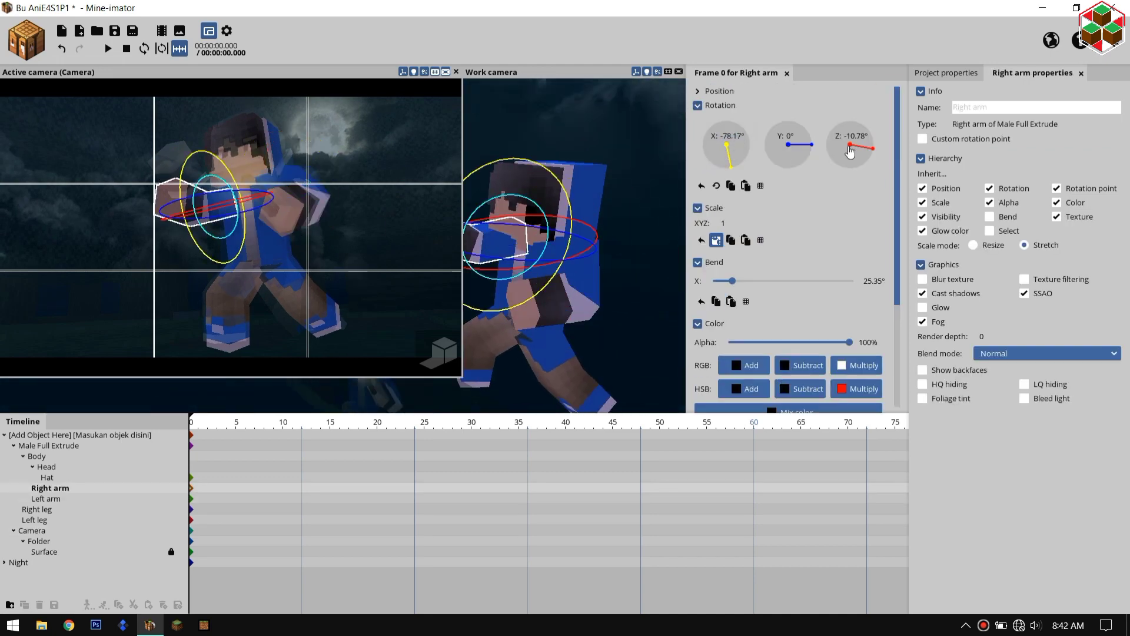
pyautogui.moveTo(850, 152); pyautogui.dragTo(841, 155)
pyautogui.moveTo(555, 202); pyautogui.dragTo(580, 203)
pyautogui.moveTo(565, 194); pyautogui.dragTo(522, 204)
pyautogui.moveTo(787, 152); pyautogui.dragTo(727, 159)
pyautogui.moveTo(779, 148); pyautogui.dragTo(833, 150)
pyautogui.scroll(-5, 795, 265)
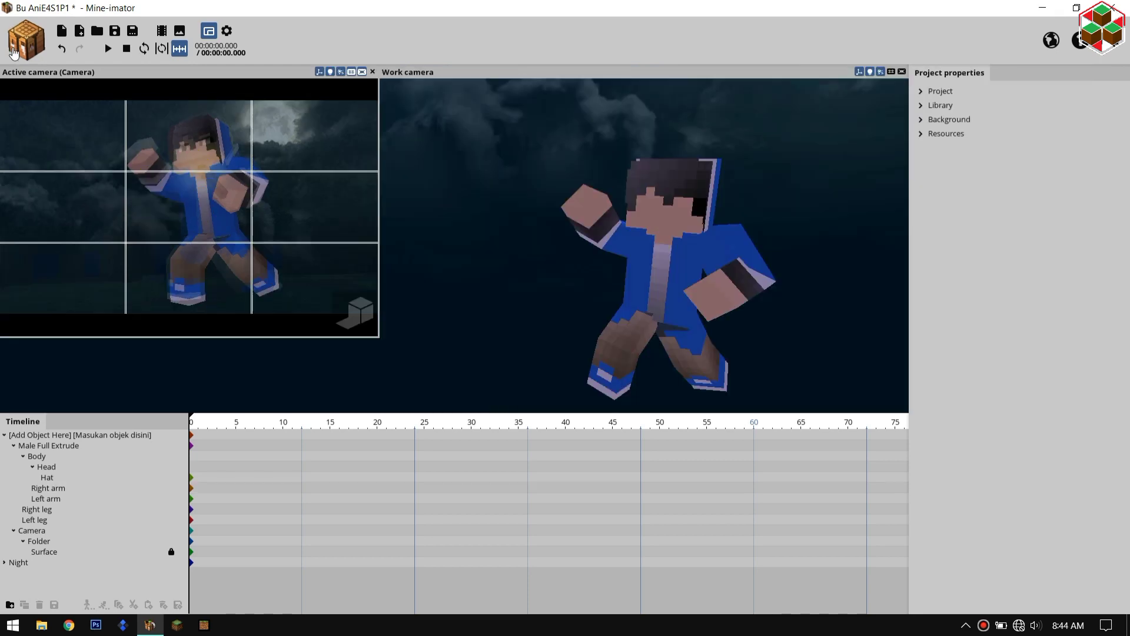
# Create a Torch block and parent it to the left arm.
pyautogui.click(14, 54)
pyautogui.click(171, 88)
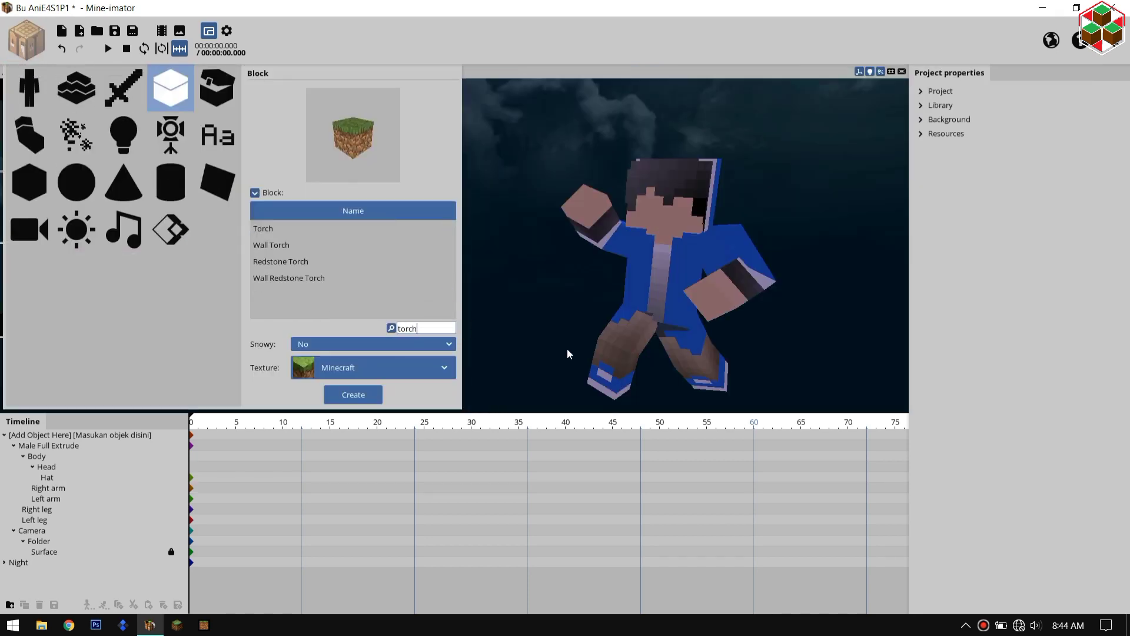
pyautogui.click(273, 228)
pyautogui.click(353, 395)
pyautogui.moveTo(19, 573); pyautogui.dragTo(46, 499)
# Rotate the torch 90° on X and move it into the left hand.
pyautogui.moveTo(747, 107); pyautogui.dragTo(727, 88)
pyautogui.moveTo(650, 268); pyautogui.dragTo(593, 273)
pyautogui.moveTo(598, 287); pyautogui.dragTo(560, 272)
pyautogui.click(356, 315)
pyautogui.click(355, 315)
# Hide the reference surface and turn off the manipulation controls in the active camera view.
pyautogui.click(181, 552)
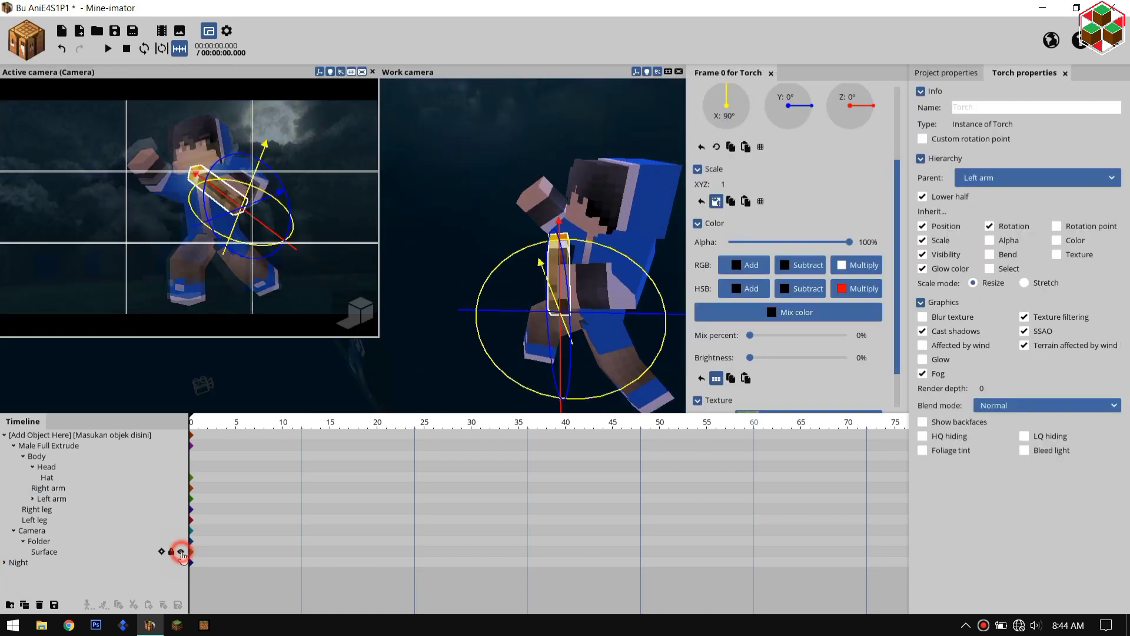
pyautogui.click(685, 165)
pyautogui.moveTo(245, 175); pyautogui.dragTo(262, 155)
pyautogui.click(325, 73)
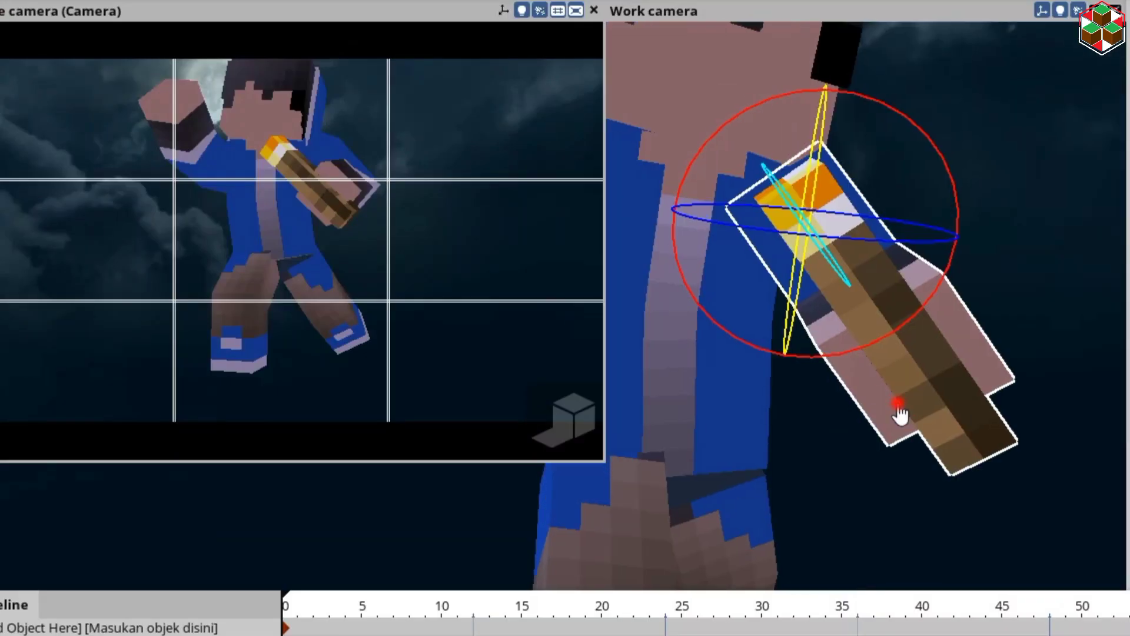
# Rotate the left arm so that it holds the torch lower across the body.
pyautogui.moveTo(897, 407); pyautogui.dragTo(846, 187)
pyautogui.moveTo(797, 154); pyautogui.dragTo(855, 197)
pyautogui.moveTo(927, 149); pyautogui.dragTo(883, 150)
pyautogui.moveTo(815, 114); pyautogui.dragTo(783, 153)
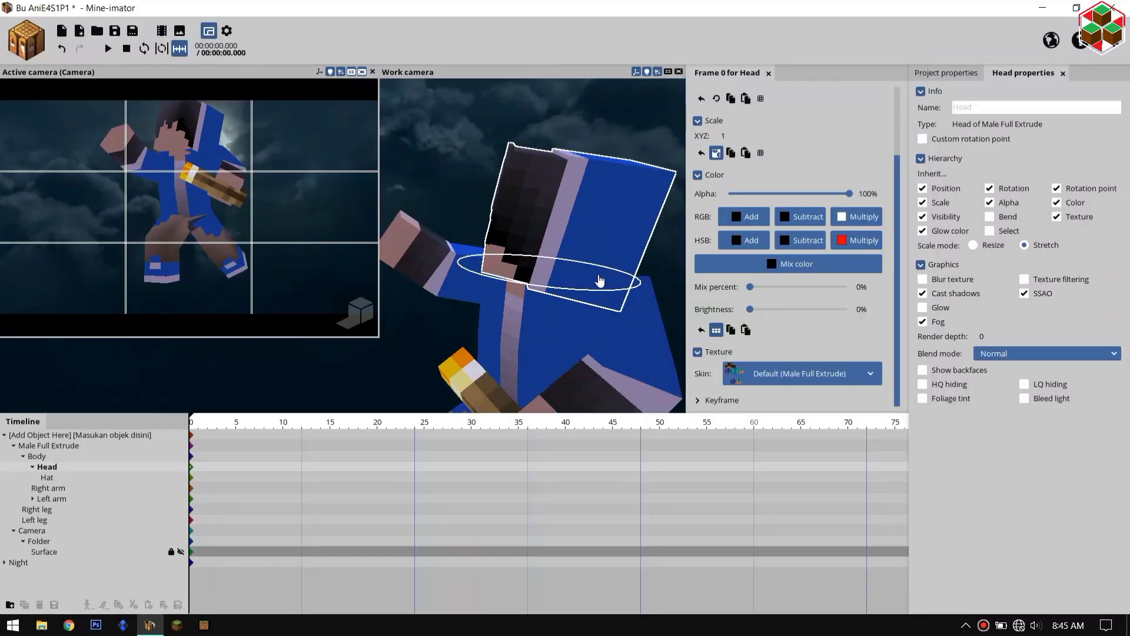
# Turn the character's head horizontally so the face points more toward the camera.
pyautogui.moveTo(990, 369); pyautogui.dragTo(1014, 309)
pyautogui.moveTo(618, 244); pyautogui.dragTo(576, 209)
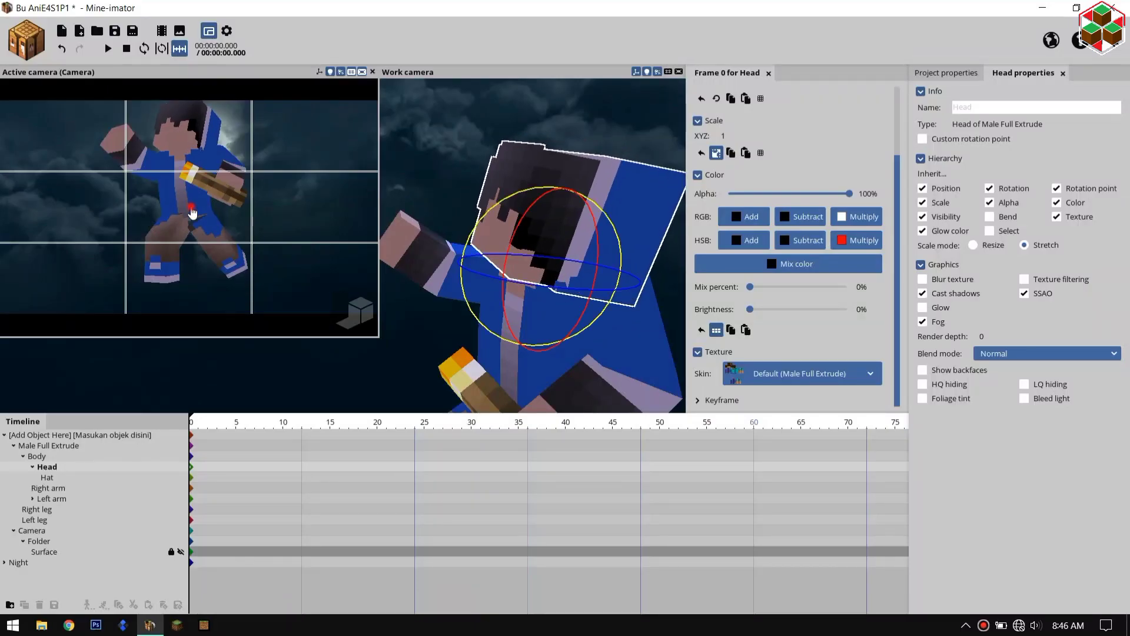
pyautogui.click(530, 328)
pyautogui.moveTo(560, 381); pyautogui.dragTo(553, 368)
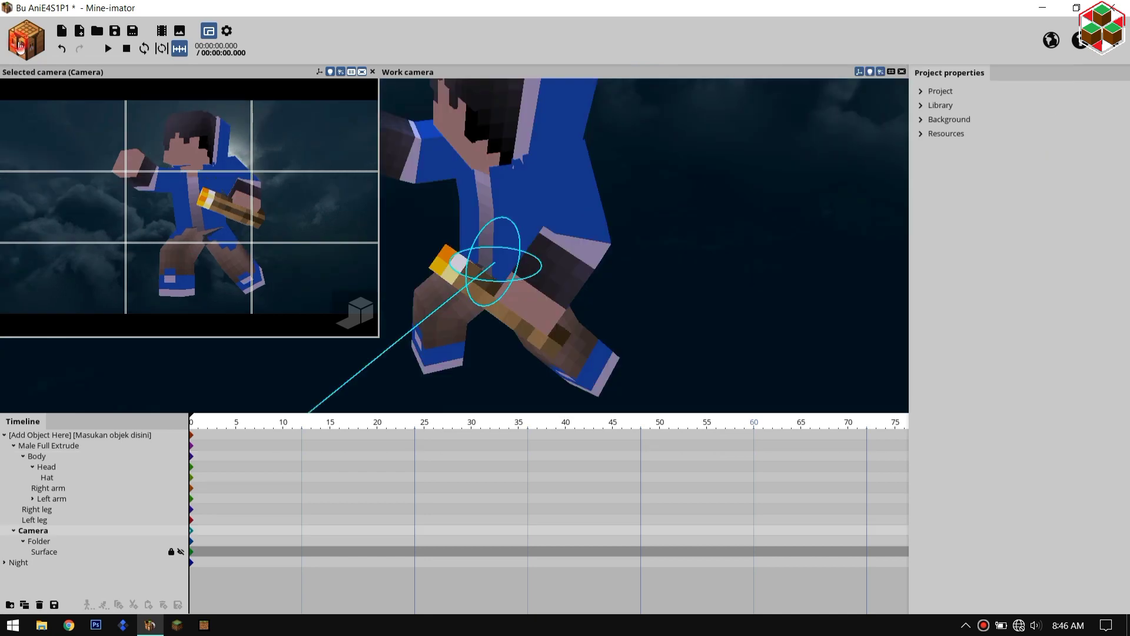
# Create a point light and parent it to the torch, placed at Y 10.23.
pyautogui.click(27, 41)
pyautogui.click(124, 135)
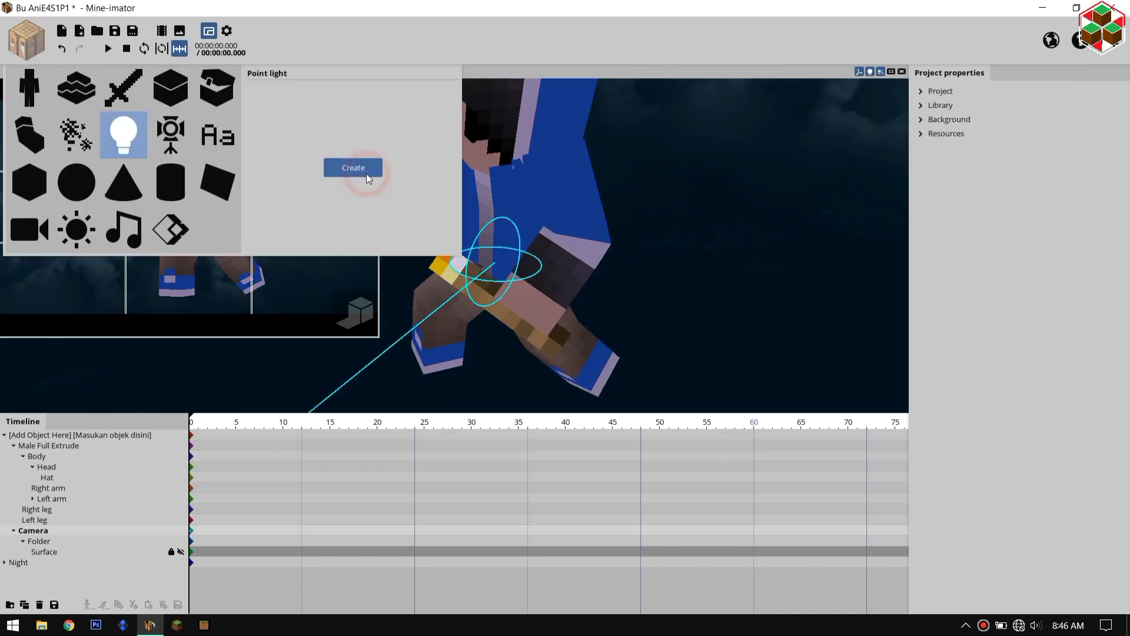
pyautogui.click(360, 169)
pyautogui.moveTo(37, 562); pyautogui.dragTo(51, 516)
pyautogui.click(32, 498)
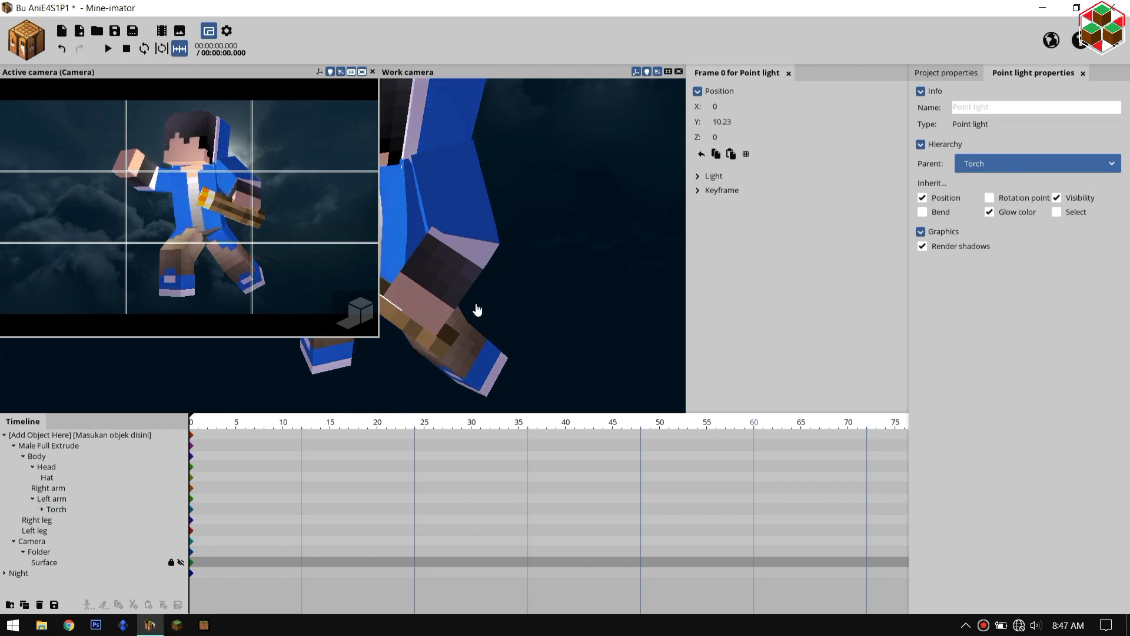
# Turn off the torch point light's shadow rendering and set its light color to orange EEBF59.
pyautogui.click(454, 337)
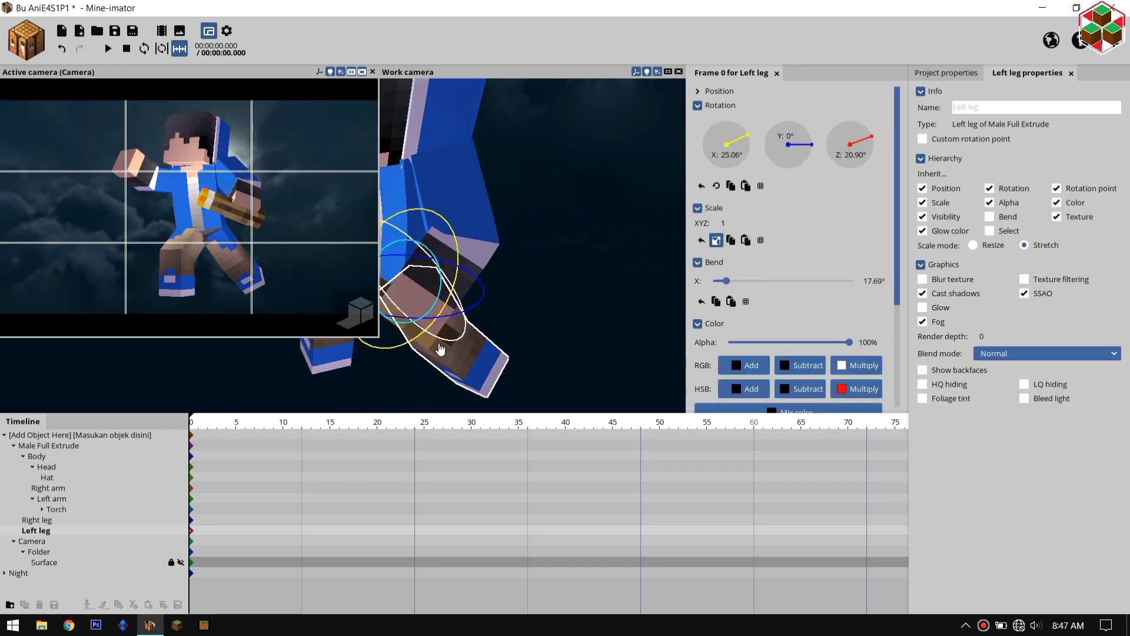
pyautogui.click(440, 350)
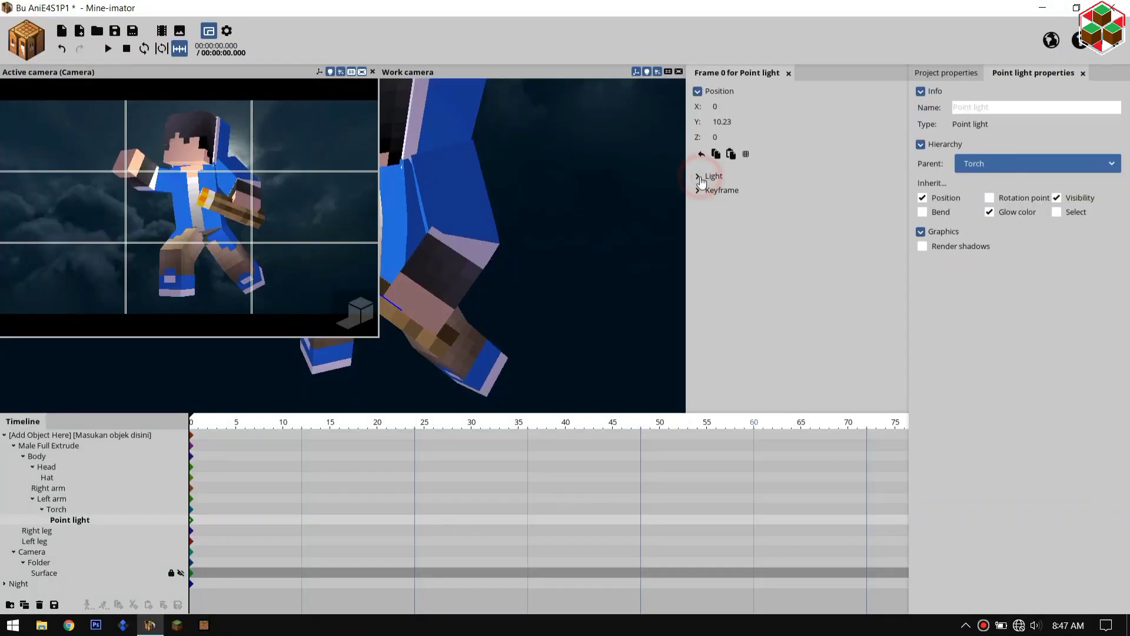
pyautogui.click(698, 176)
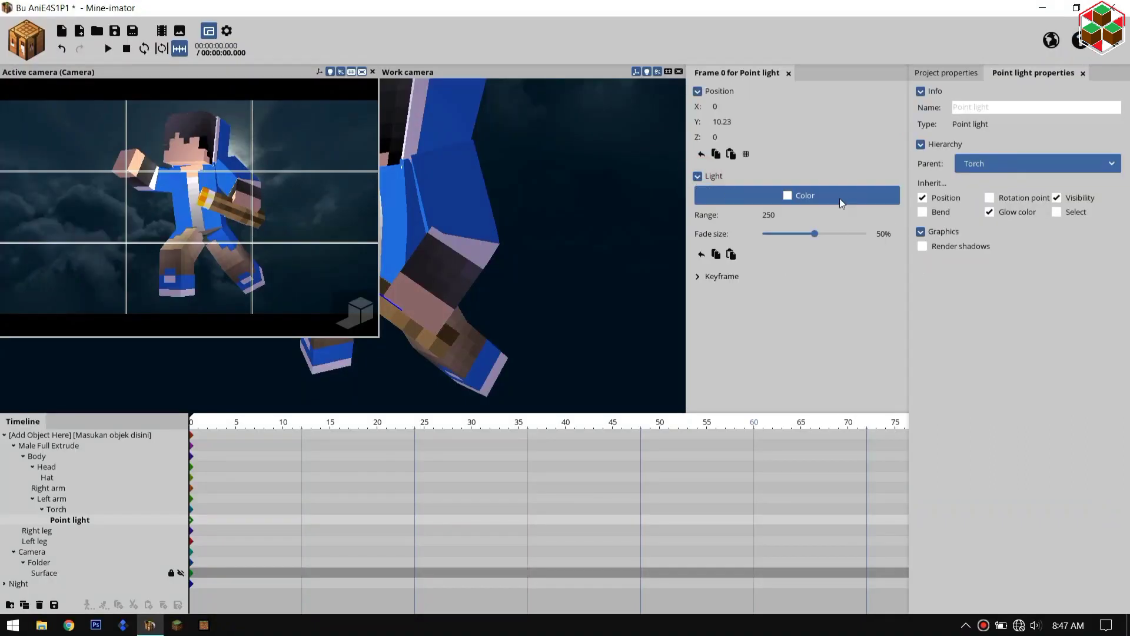
pyautogui.click(840, 197)
pyautogui.click(580, 354)
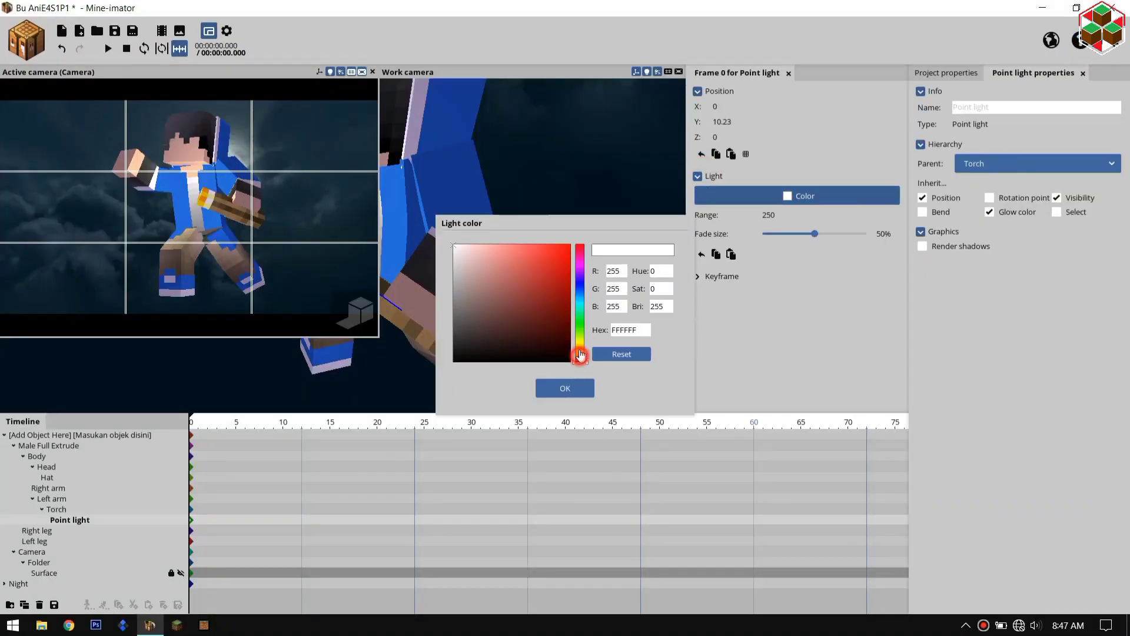
pyautogui.click(527, 253)
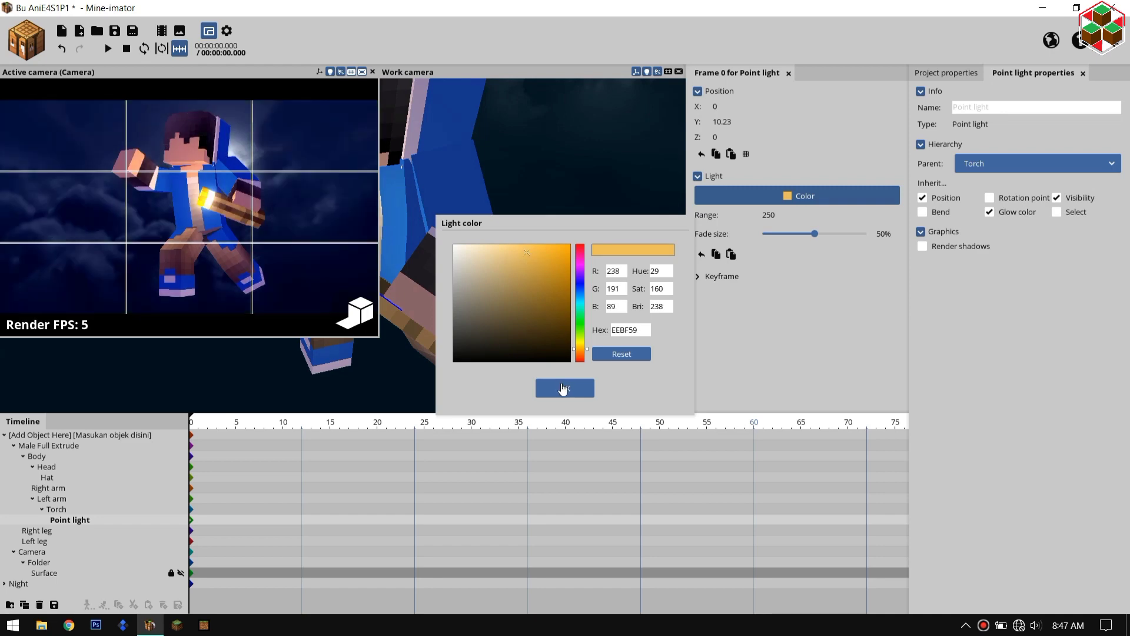
pyautogui.click(563, 388)
# Import the CFR v.2 Male face rig into the project for the character's head.
pyautogui.click(86, 434)
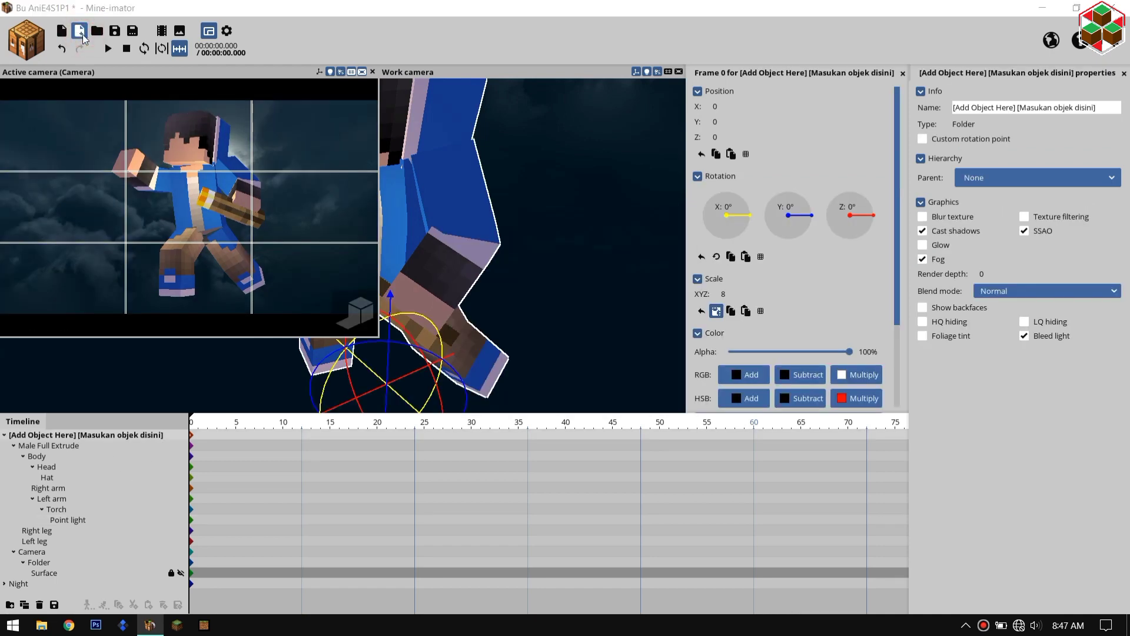
pyautogui.click(80, 31)
pyautogui.click(513, 243)
pyautogui.click(794, 495)
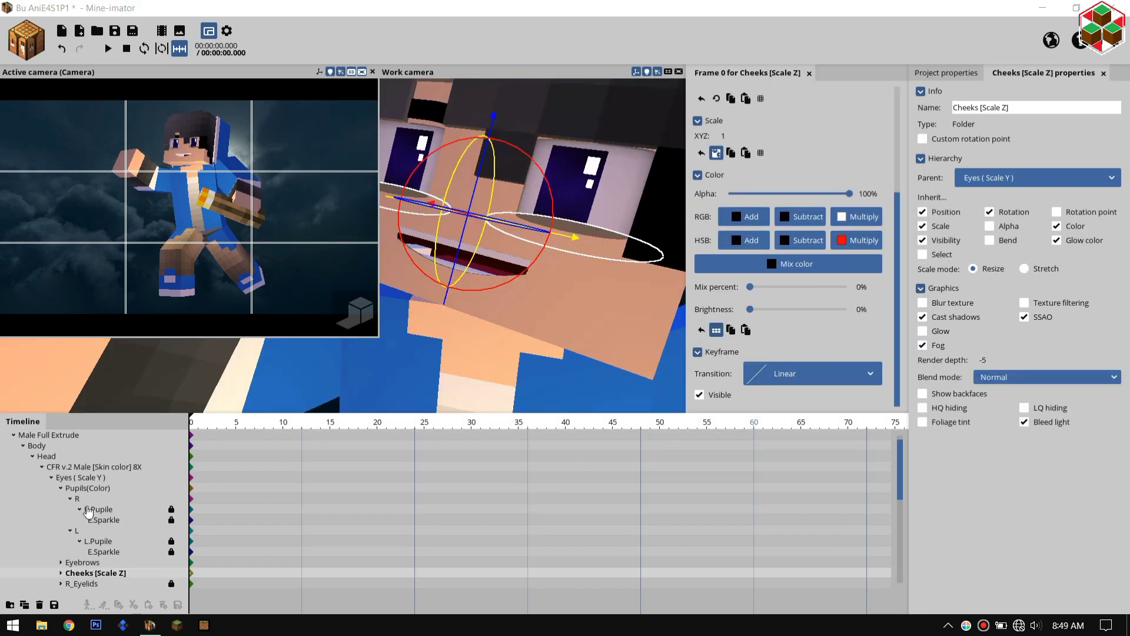
# Turn off lights in the work camera view and set the face rig's RGB multiply color to FFD2A8.
pyautogui.click(97, 466)
pyautogui.click(857, 216)
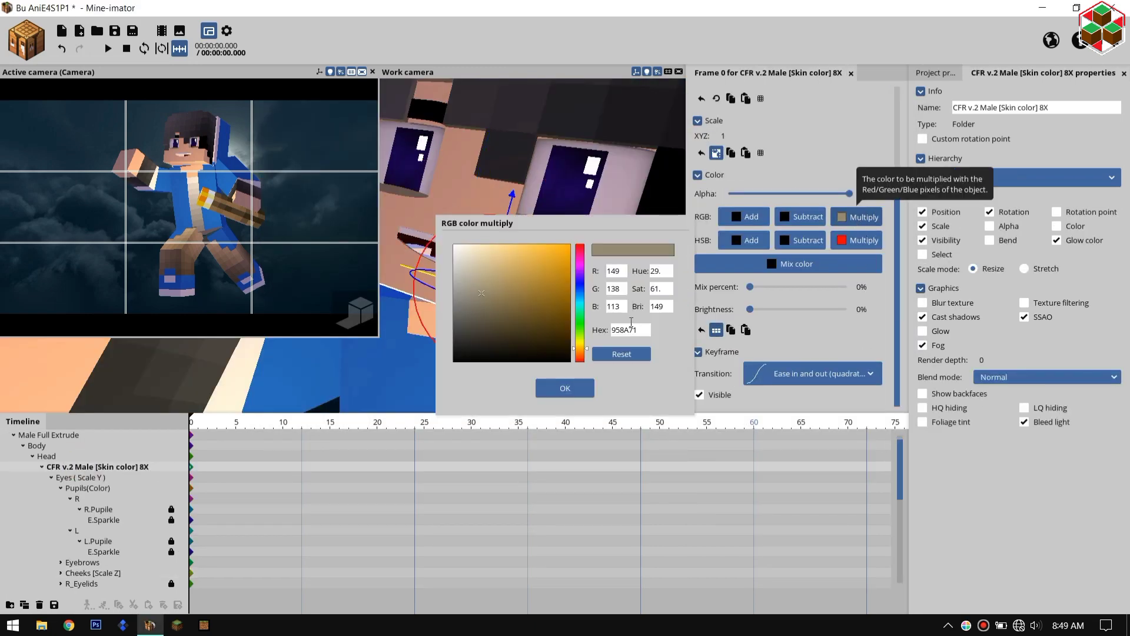
pyautogui.moveTo(966, 629); pyautogui.dragTo(477, 202)
pyautogui.click(647, 72)
pyautogui.doubleClick(629, 328)
pyautogui.write('FFD2A8')
pyautogui.click(582, 387)
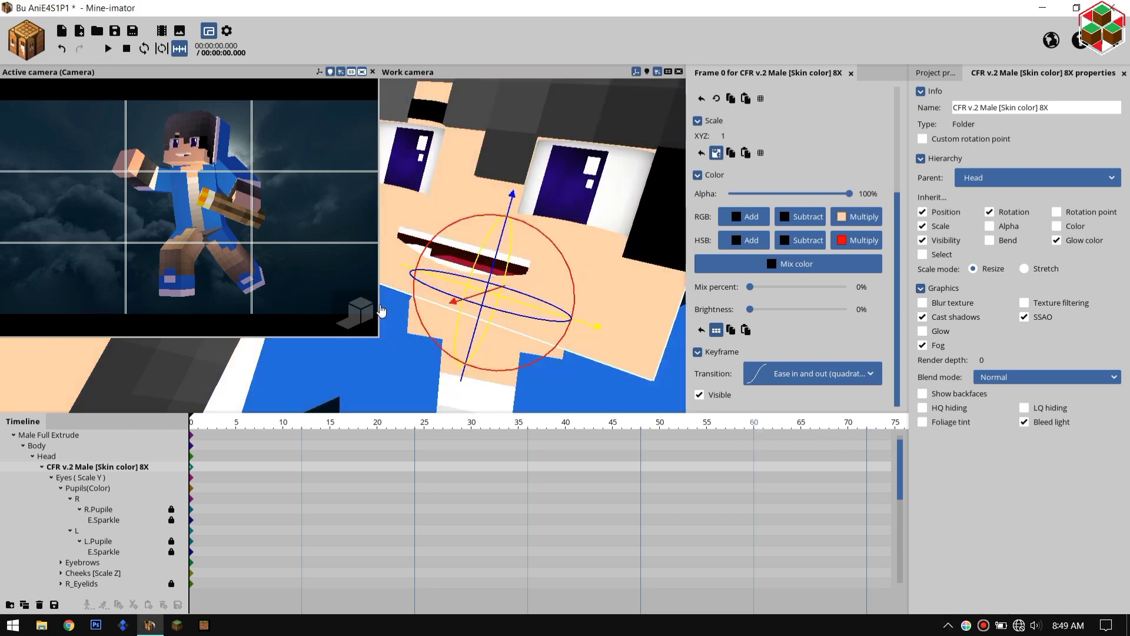
# Lower the eyes and mouth together on the character's face.
pyautogui.click(428, 372)
pyautogui.click(83, 488)
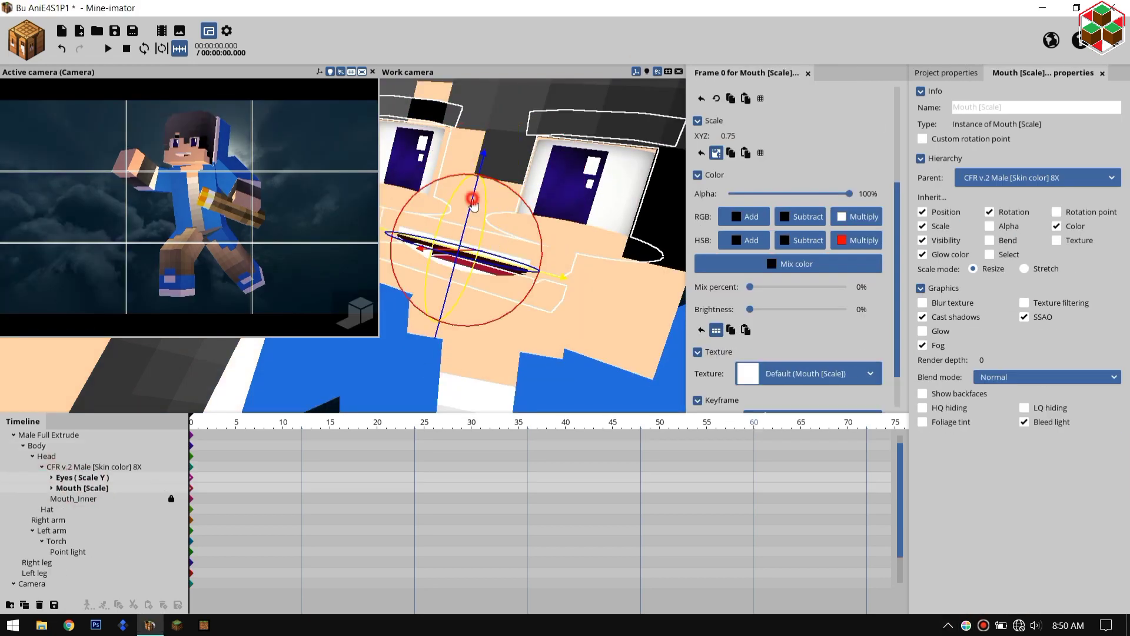
pyautogui.click(75, 499)
pyautogui.click(249, 486)
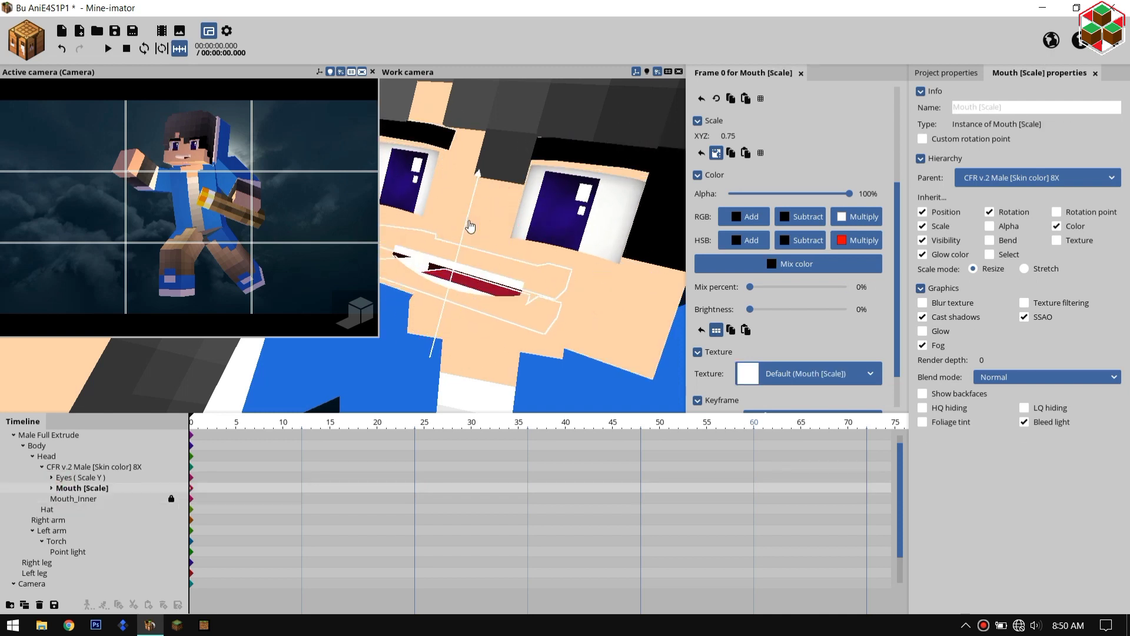
# Hide the tongue and teeth and adjust the mouth's Z bend to curve it slightly.
pyautogui.click(182, 520)
pyautogui.click(180, 509)
pyautogui.click(90, 499)
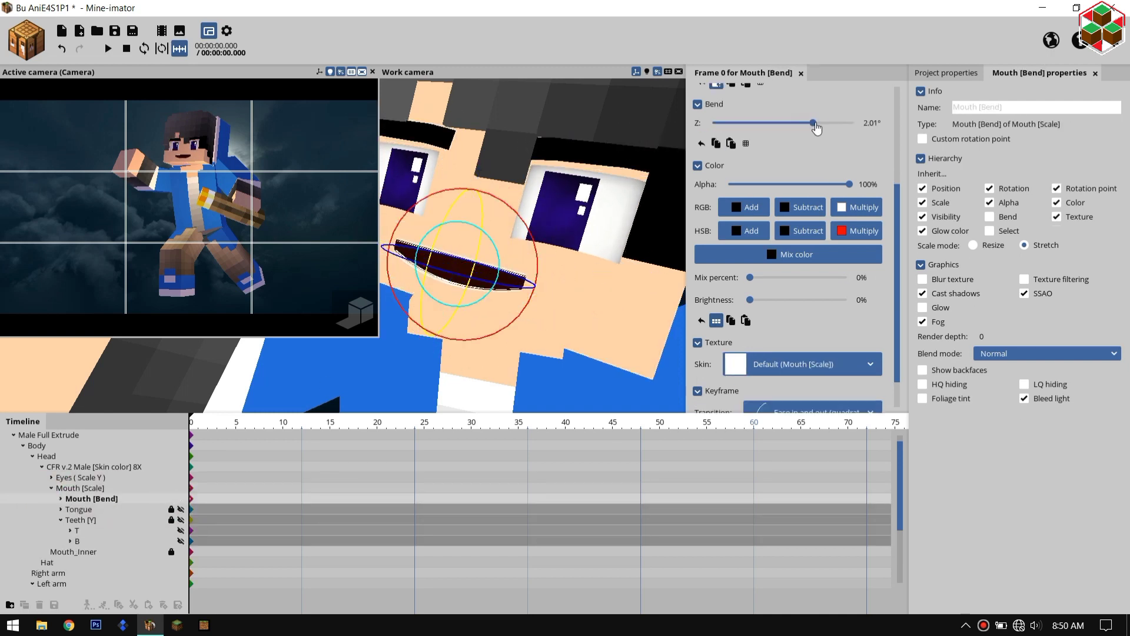
pyautogui.moveTo(815, 125); pyautogui.dragTo(825, 125)
# Scale the mouth non-uniformly to make it narrower, then shift it along the face and readjust its bend.
pyautogui.click(83, 489)
pyautogui.click(717, 153)
pyautogui.moveTo(720, 136); pyautogui.dragTo(704, 137)
pyautogui.moveTo(559, 293); pyautogui.dragTo(655, 335)
pyautogui.click(90, 498)
pyautogui.moveTo(822, 153); pyautogui.dragTo(695, 151)
# Lower the eyebrows so they sit closer to the eyes.
pyautogui.click(91, 488)
pyautogui.click(51, 478)
pyautogui.click(96, 509)
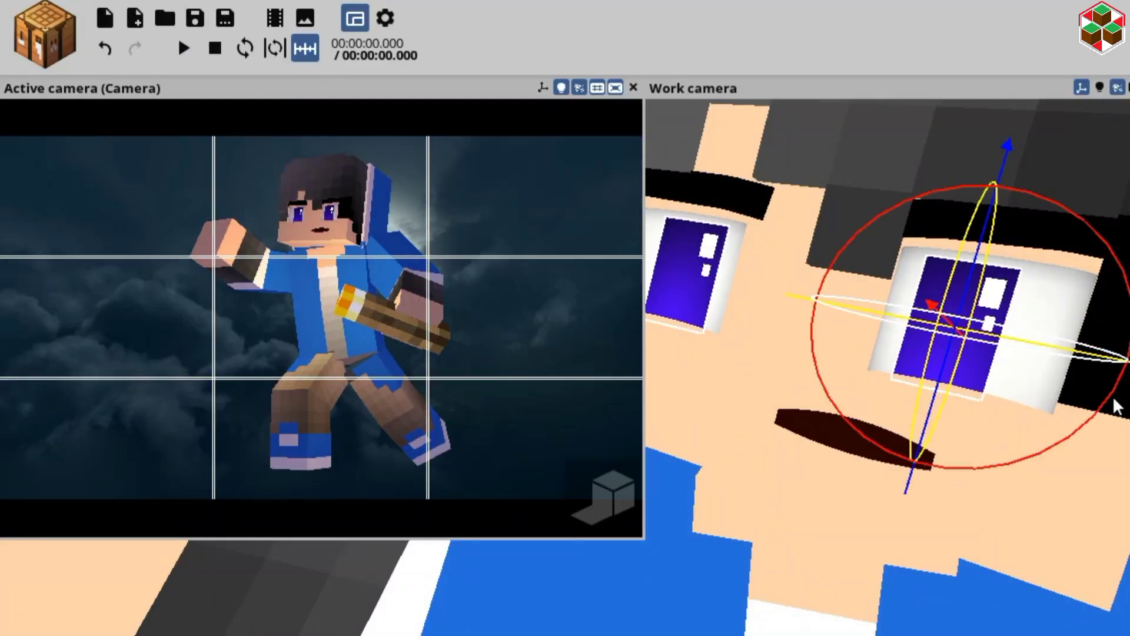
pyautogui.moveTo(876, 153); pyautogui.dragTo(872, 166)
pyautogui.moveTo(784, 371); pyautogui.dragTo(780, 389)
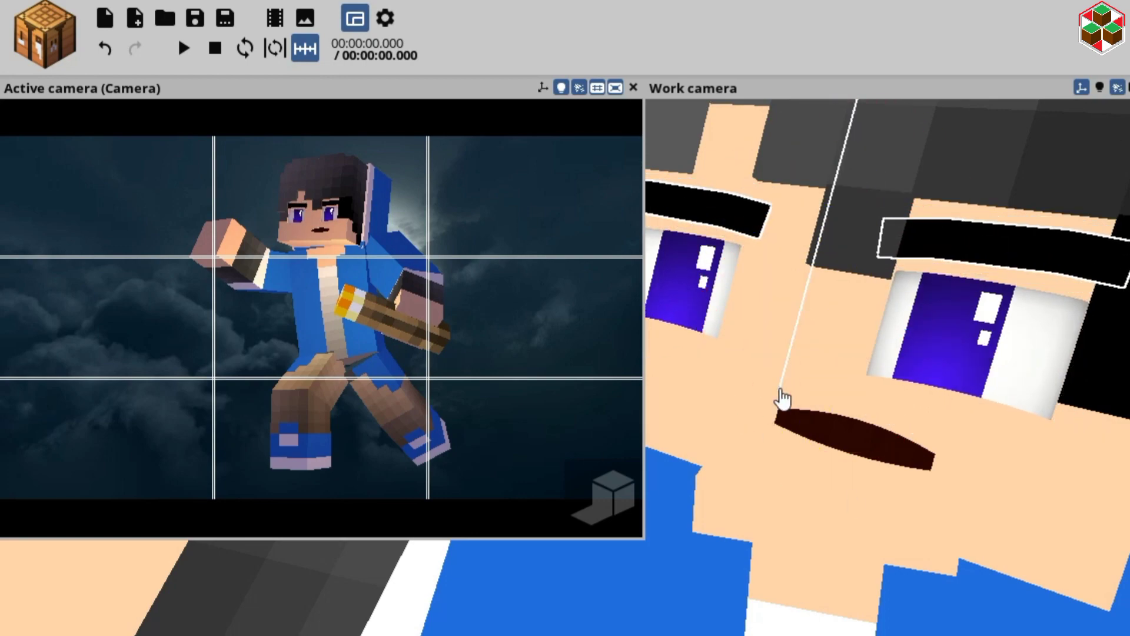
# Shift both pupils sideways and slightly downward within the eyes.
pyautogui.moveTo(972, 367)
pyautogui.mouseDown()
pyautogui.moveTo(998, 373)
pyautogui.moveTo(958, 364)
pyautogui.mouseUp()
pyautogui.moveTo(825, 179); pyautogui.dragTo(824, 183)
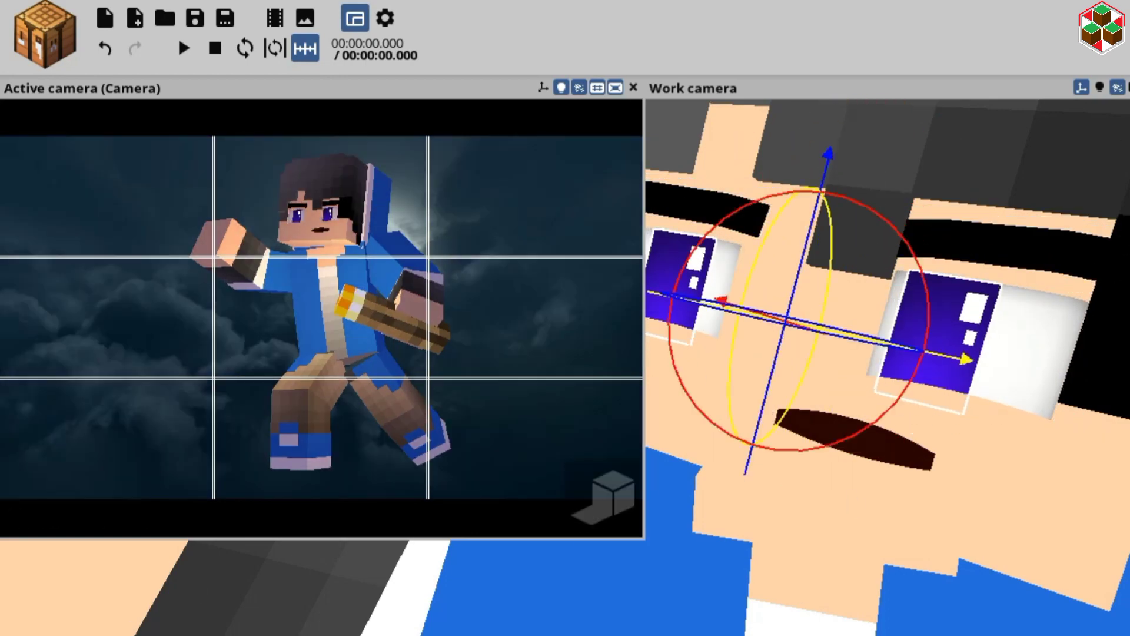
pyautogui.click(79, 541)
pyautogui.click(92, 498)
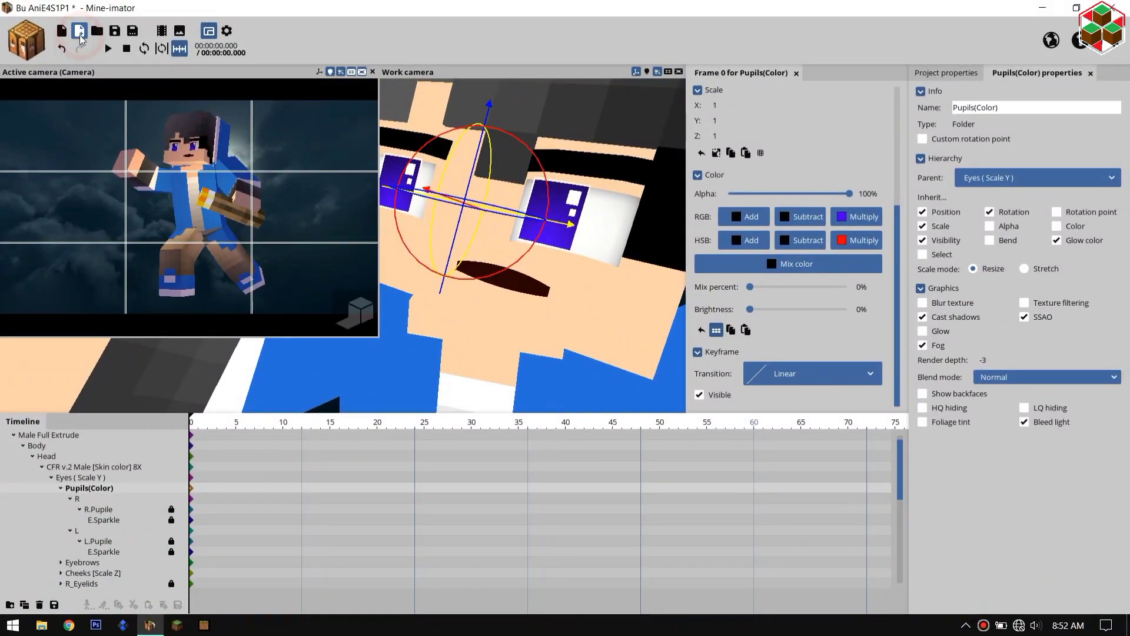
# Import the Hutan1 forest scenery and parent it to the [Add Object Here] folder.
pyautogui.click(795, 502)
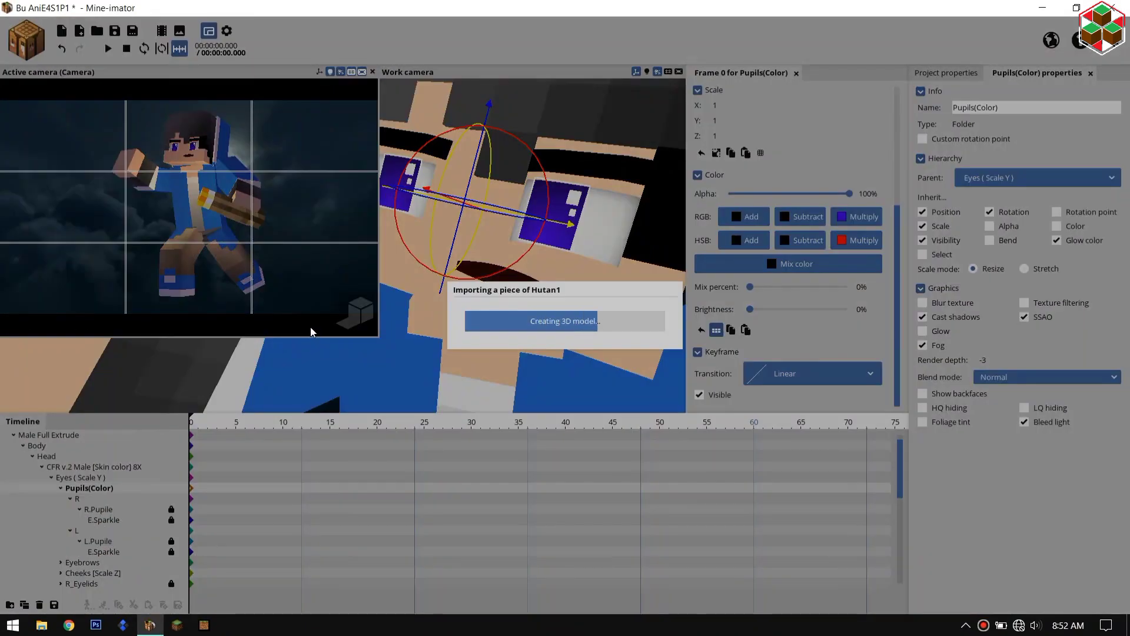
pyautogui.scroll(-7, 81, 553)
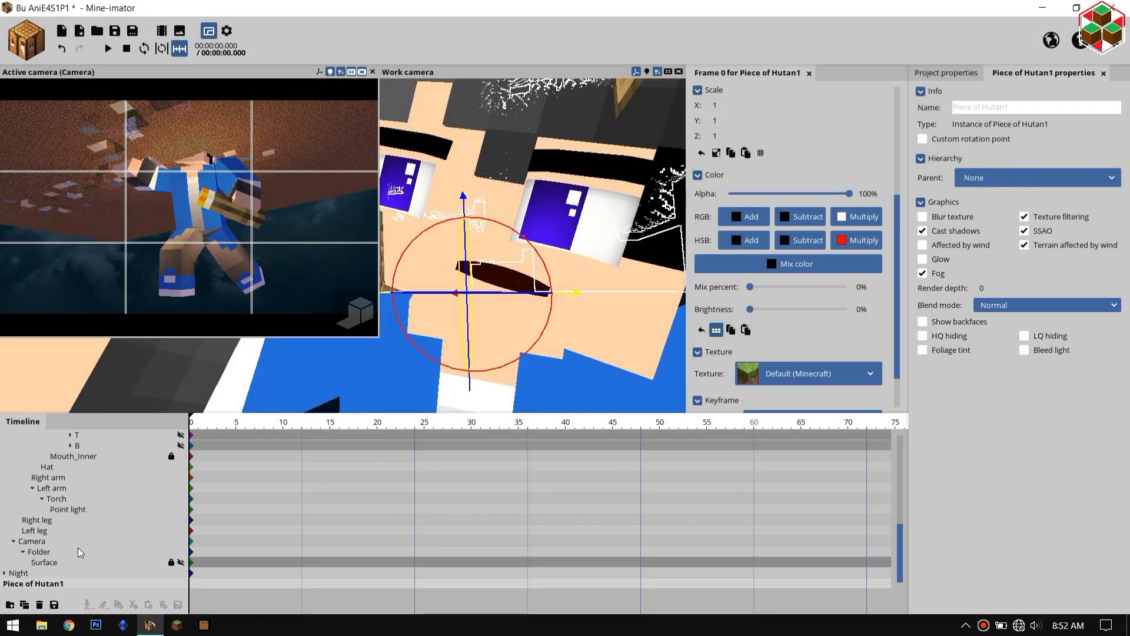
pyautogui.moveTo(36, 584); pyautogui.dragTo(47, 547)
# Move the forest scenery to X -50.33 and Y -13.30 so the ground lies under the character.
pyautogui.scroll(5, 884, 114)
pyautogui.click(745, 158)
pyautogui.moveTo(758, 118); pyautogui.dragTo(748, 121)
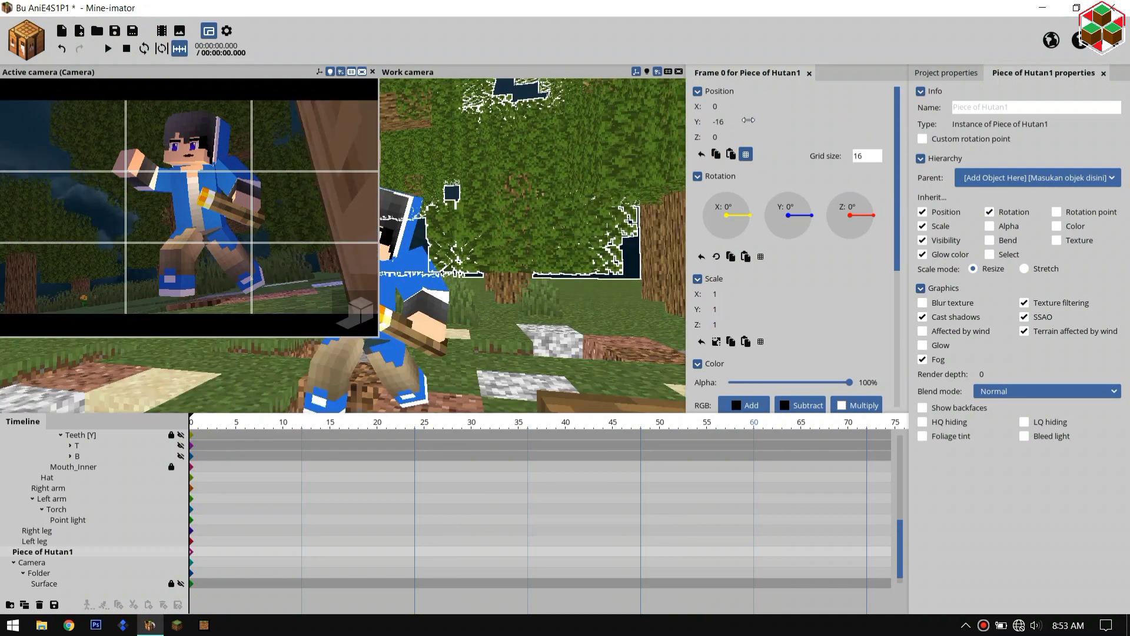
pyautogui.click(745, 156)
pyautogui.scroll(-6, 530, 236)
pyautogui.moveTo(530, 224); pyautogui.dragTo(533, 277)
pyautogui.moveTo(570, 333); pyautogui.dragTo(440, 282)
pyautogui.moveTo(419, 209); pyautogui.dragTo(419, 200)
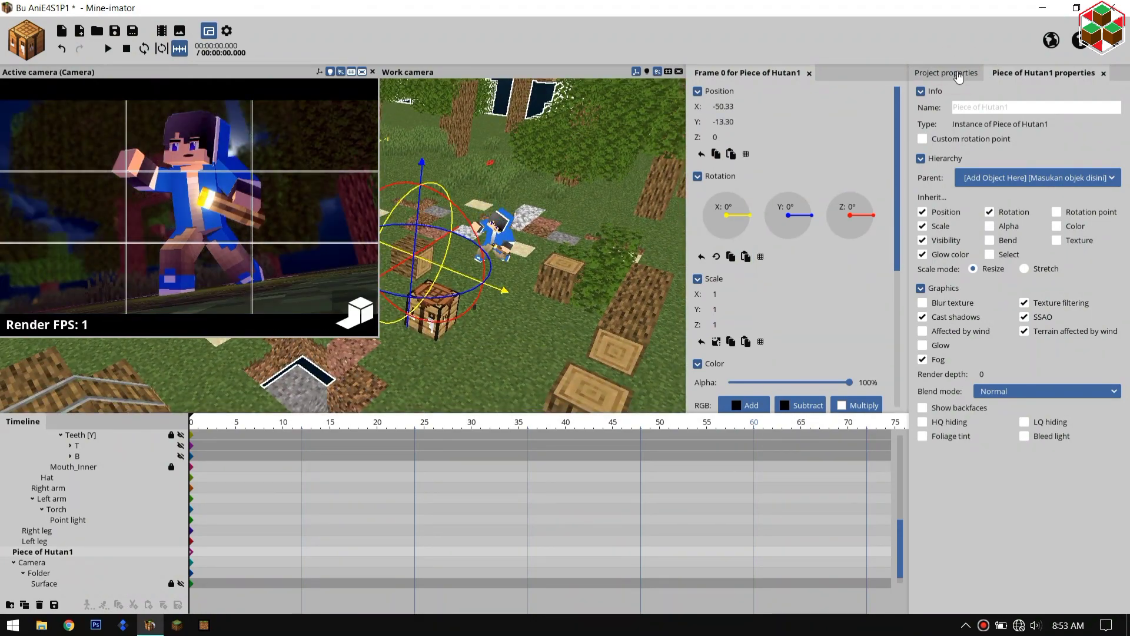
# Change the background biome to Custom and set its grass color to teal.
pyautogui.click(959, 76)
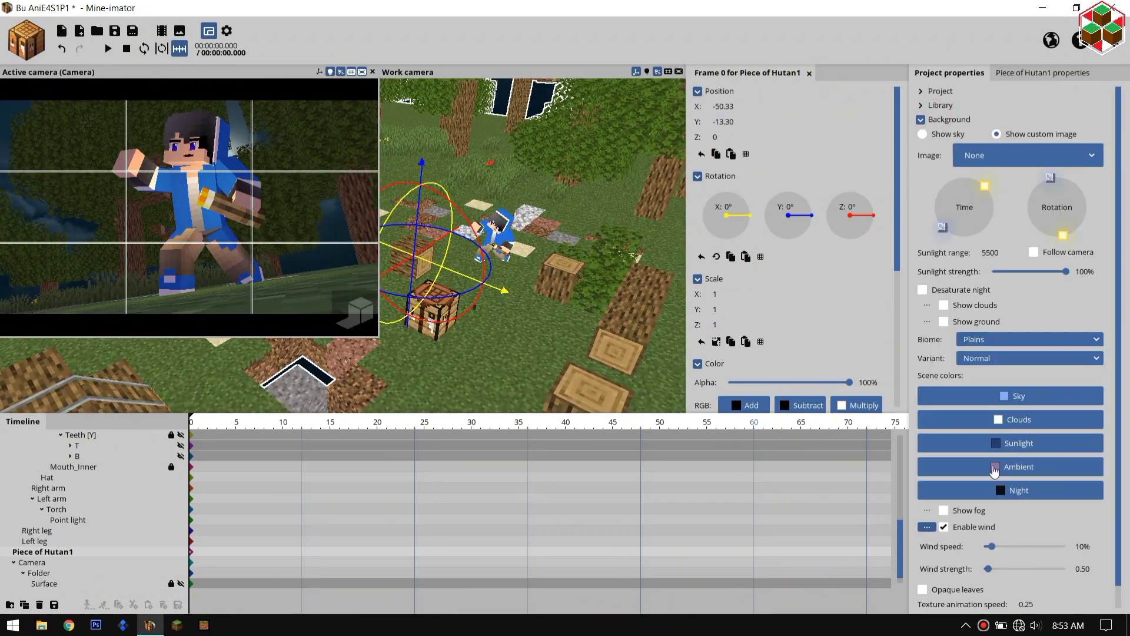
pyautogui.click(1036, 339)
pyautogui.click(995, 357)
pyautogui.click(1072, 424)
pyautogui.click(580, 348)
pyautogui.click(580, 301)
# Try dark blue and yellow-green tints for the background's miscellaneous foliage color.
pyautogui.click(963, 451)
pyautogui.click(551, 303)
pyautogui.click(580, 295)
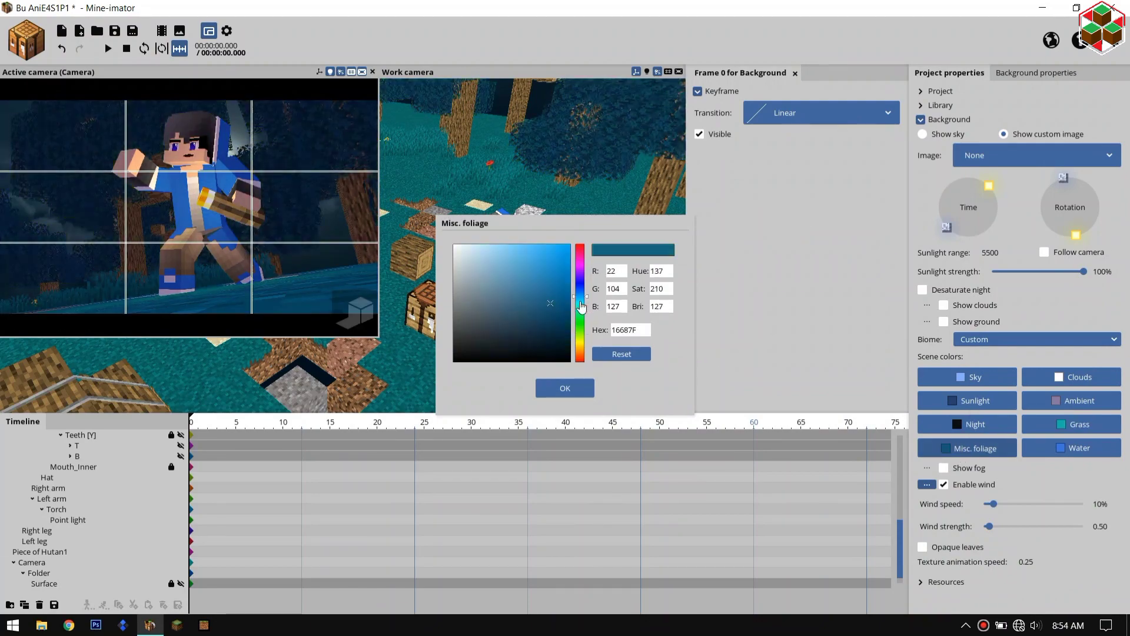
pyautogui.moveTo(580, 295); pyautogui.dragTo(580, 300)
pyautogui.click(554, 278)
pyautogui.click(580, 338)
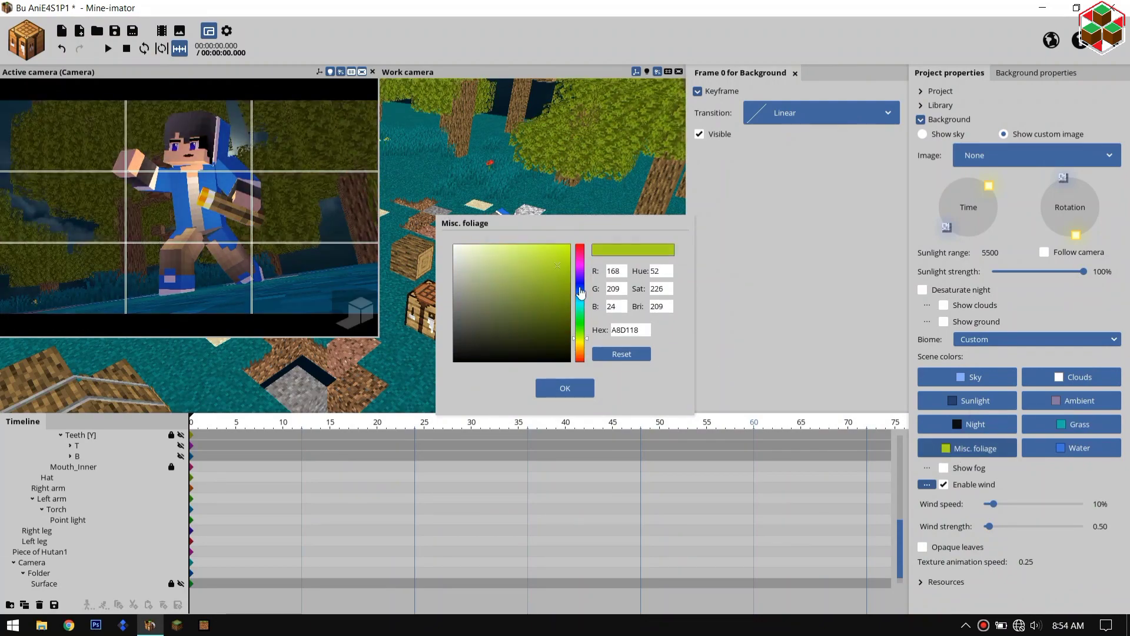
pyautogui.click(580, 330)
# Shift the grass color to blue-green and the miscellaneous foliage color to green.
pyautogui.click(1072, 425)
pyautogui.click(580, 301)
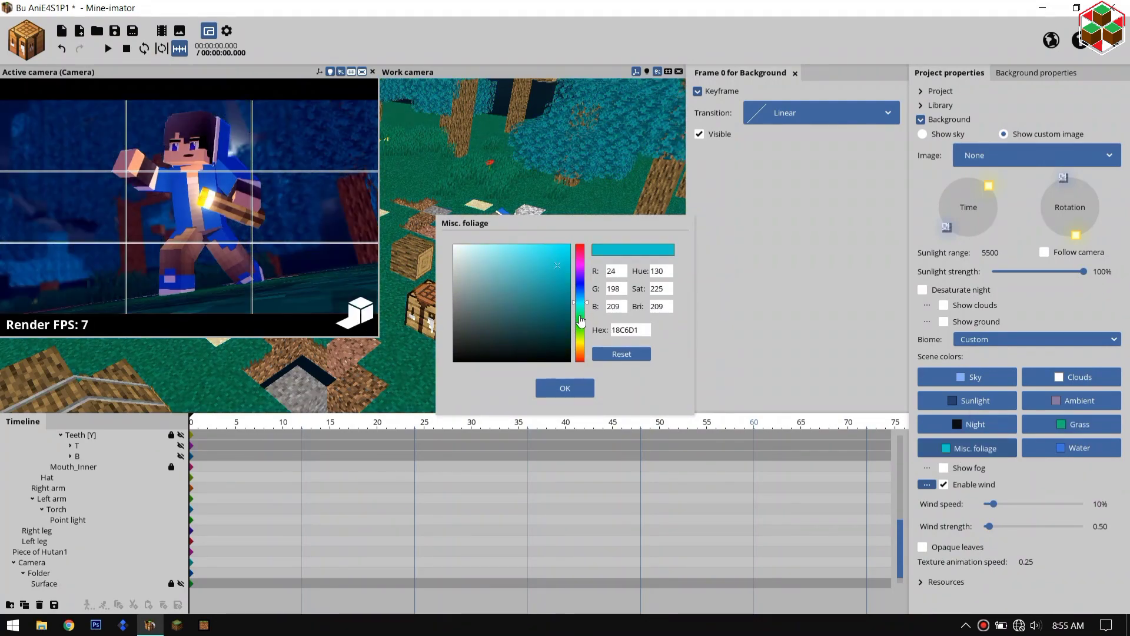
pyautogui.click(580, 262)
pyautogui.click(580, 322)
# Open the settings and rotate the background's sun and moon direction around the scene.
pyautogui.moveTo(900, 536); pyautogui.dragTo(900, 532)
pyautogui.click(42, 562)
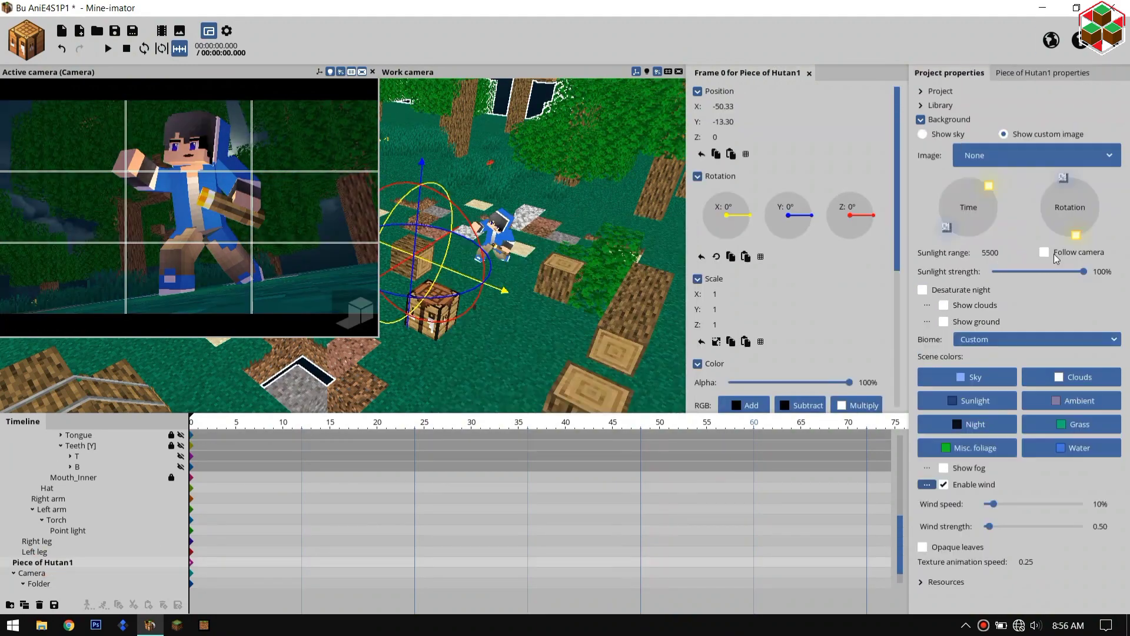
pyautogui.click(227, 31)
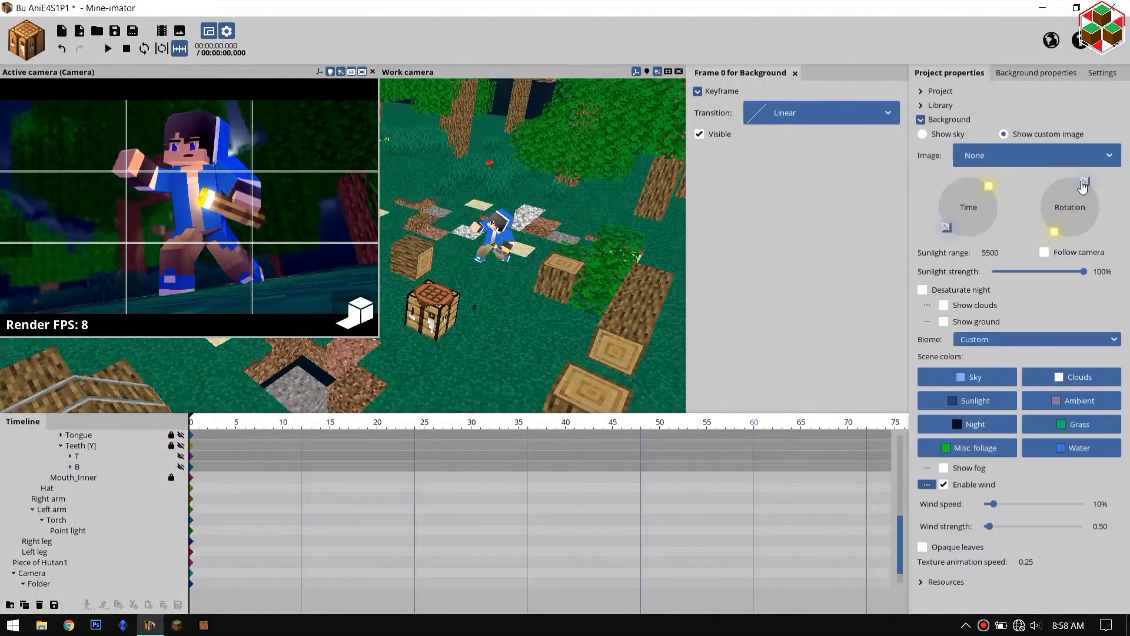
pyautogui.moveTo(1082, 235); pyautogui.dragTo(1101, 209)
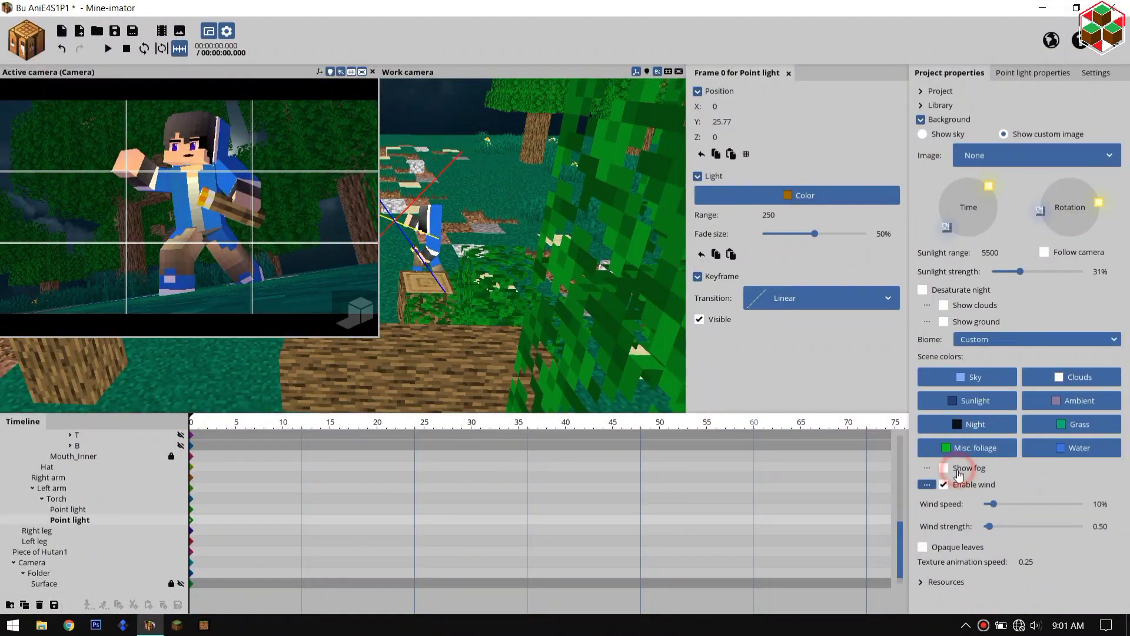
# Enable background fog and set the miscellaneous foliage color to muted green 49934D.
pyautogui.click(945, 468)
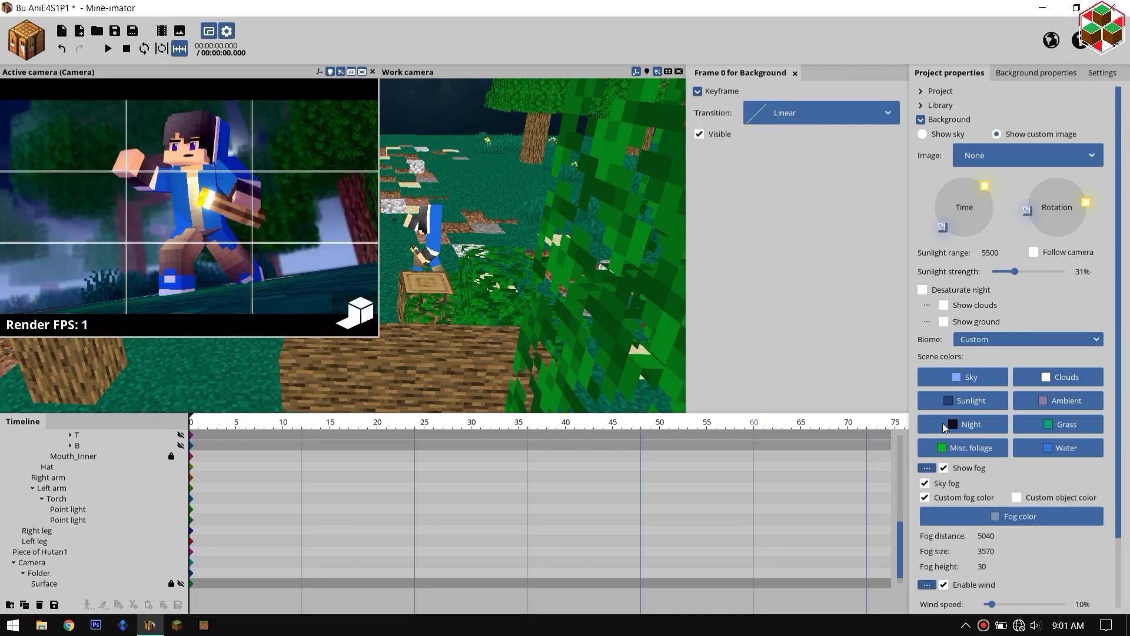
pyautogui.click(972, 448)
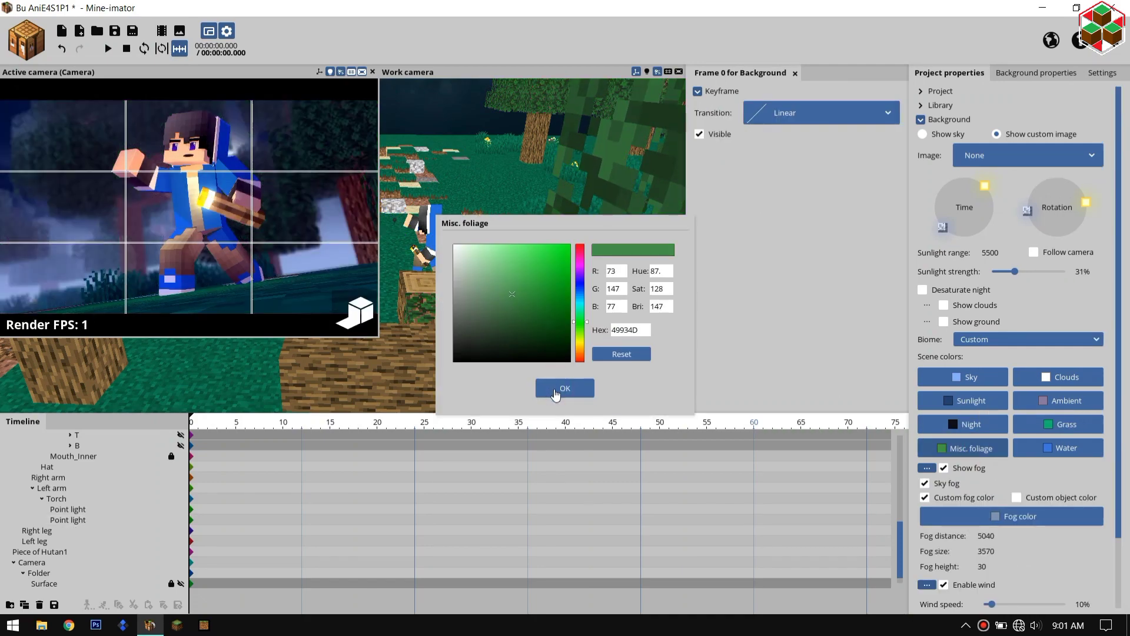
pyautogui.click(556, 390)
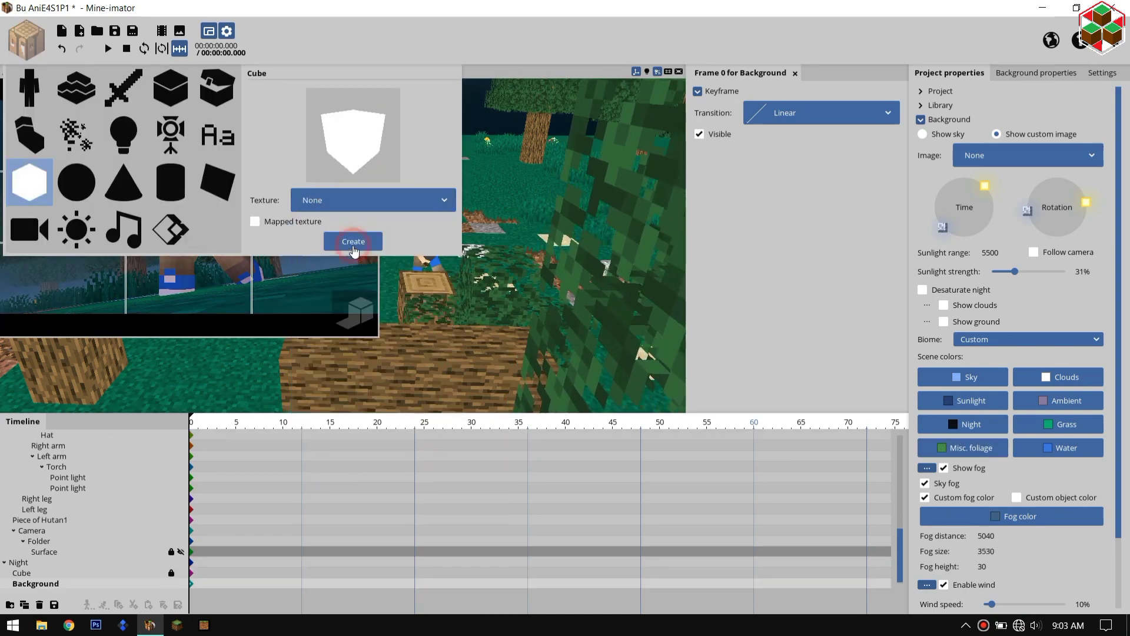
# Create a cube, enable its glow, and turn off its shadow casting and fog.
pyautogui.click(353, 242)
pyautogui.click(1019, 73)
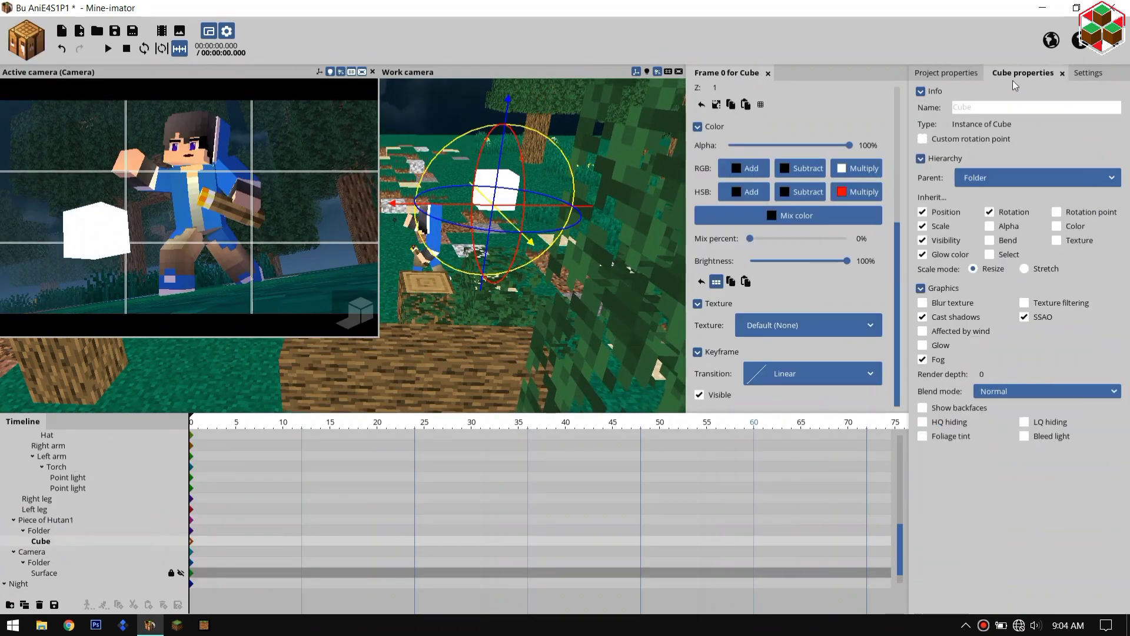
pyautogui.click(923, 317)
pyautogui.click(922, 345)
# Set the cube's glow color to light green and its RGB multiply color to F9FF60.
pyautogui.click(836, 216)
pyautogui.click(580, 333)
pyautogui.click(565, 389)
pyautogui.click(857, 168)
pyautogui.click(580, 341)
pyautogui.click(527, 245)
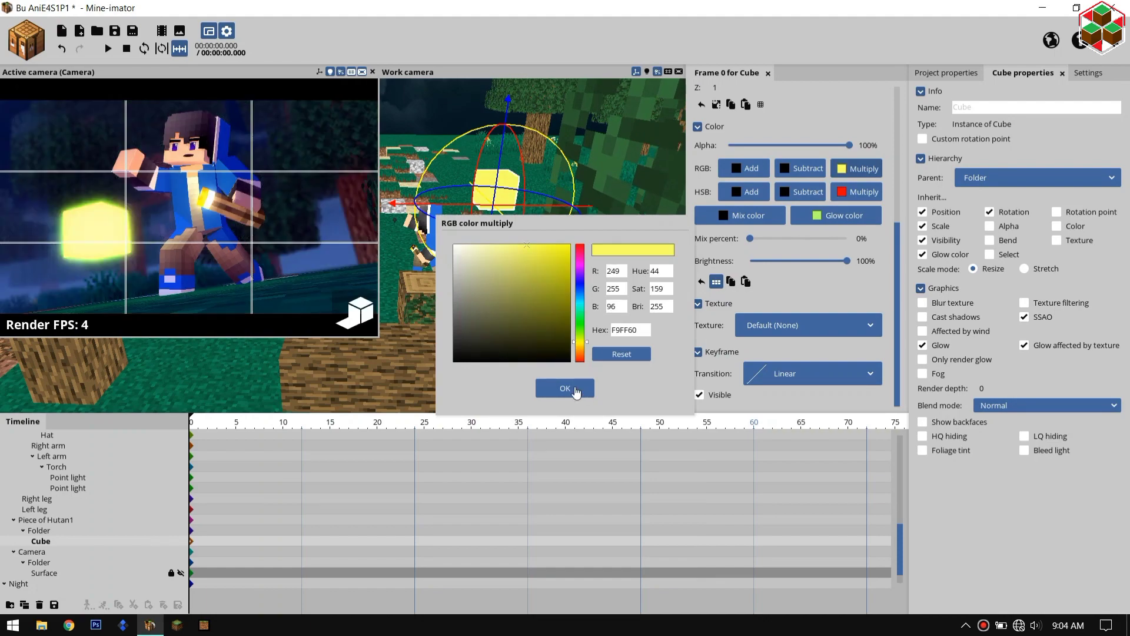
pyautogui.click(576, 393)
# Scale the glowing cube down to a small firefly-like particle.
pyautogui.press('F5')
pyautogui.scroll(5, 789, 236)
pyautogui.moveTo(728, 294); pyautogui.dragTo(728, 347)
# Duplicate the small glowing cube several times and scatter the copies near the character.
pyautogui.hotkey('ctrl', 'd')
pyautogui.hotkey('ctrl', 'd')
pyautogui.hotkey('ctrl', 'd')
pyautogui.moveTo(539, 200); pyautogui.dragTo(606, 237)
pyautogui.hotkey('ctrl', 'd')
pyautogui.hotkey('ctrl', 'd')
pyautogui.moveTo(459, 202); pyautogui.dragTo(429, 209)
# Select all the glowing cubes and set their uniform scale to 0.07.
pyautogui.click(47, 542)
pyautogui.scroll(-5, 47, 541)
pyautogui.keyDown('shift'); pyautogui.click(47, 542); pyautogui.keyUp('shift')
pyautogui.scroll(-5, 730, 278)
pyautogui.moveTo(729, 87); pyautogui.dragTo(749, 83)
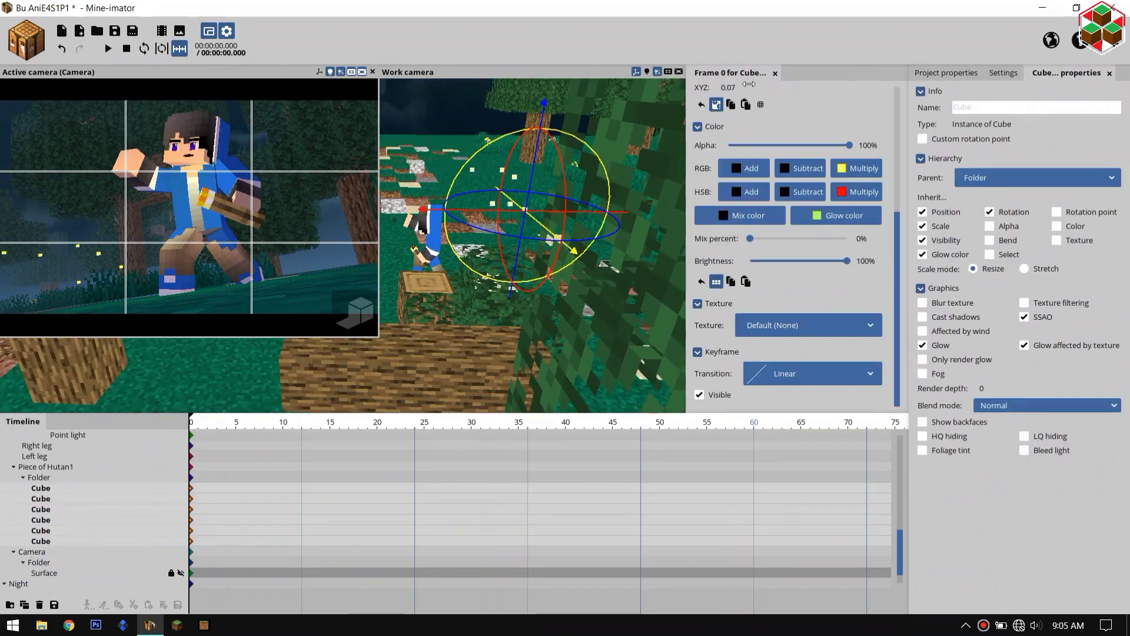
# Duplicate the folder of glowing cubes, position the copies across the forest around the character, and preview the render.
pyautogui.press('F5')
pyautogui.press('F5')
pyautogui.click(41, 478)
pyautogui.moveTo(471, 294); pyautogui.dragTo(500, 359)
pyautogui.moveTo(466, 213); pyautogui.dragTo(500, 225)
pyautogui.hotkey('ctrl', 'd')
pyautogui.moveTo(533, 293); pyautogui.dragTo(457, 344)
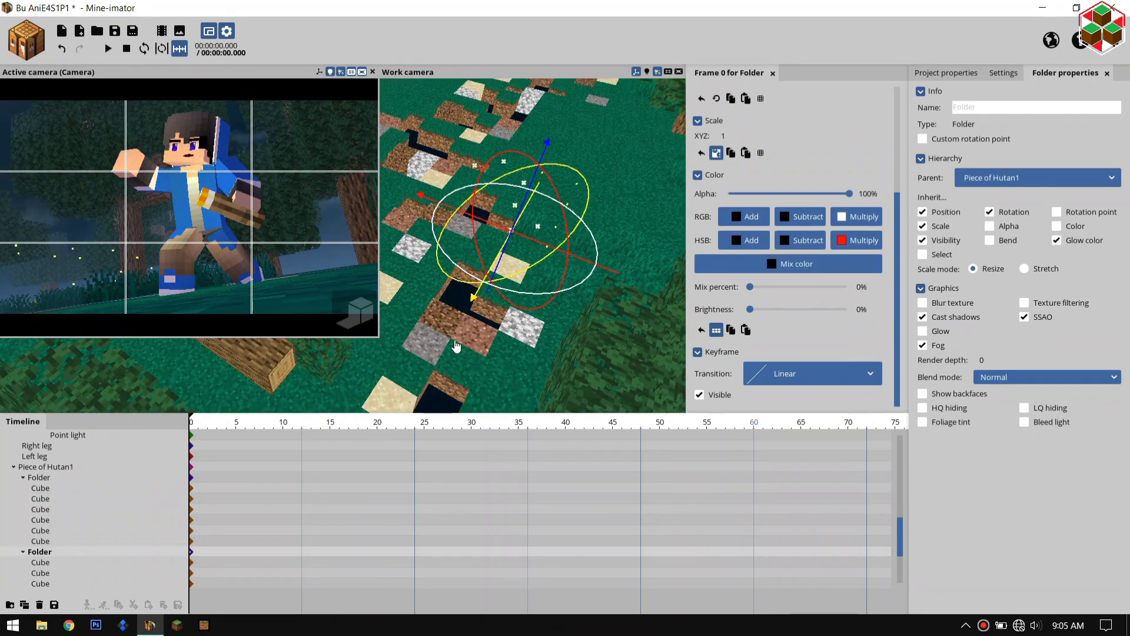
pyautogui.click(421, 457)
pyautogui.moveTo(506, 410); pyautogui.dragTo(575, 351)
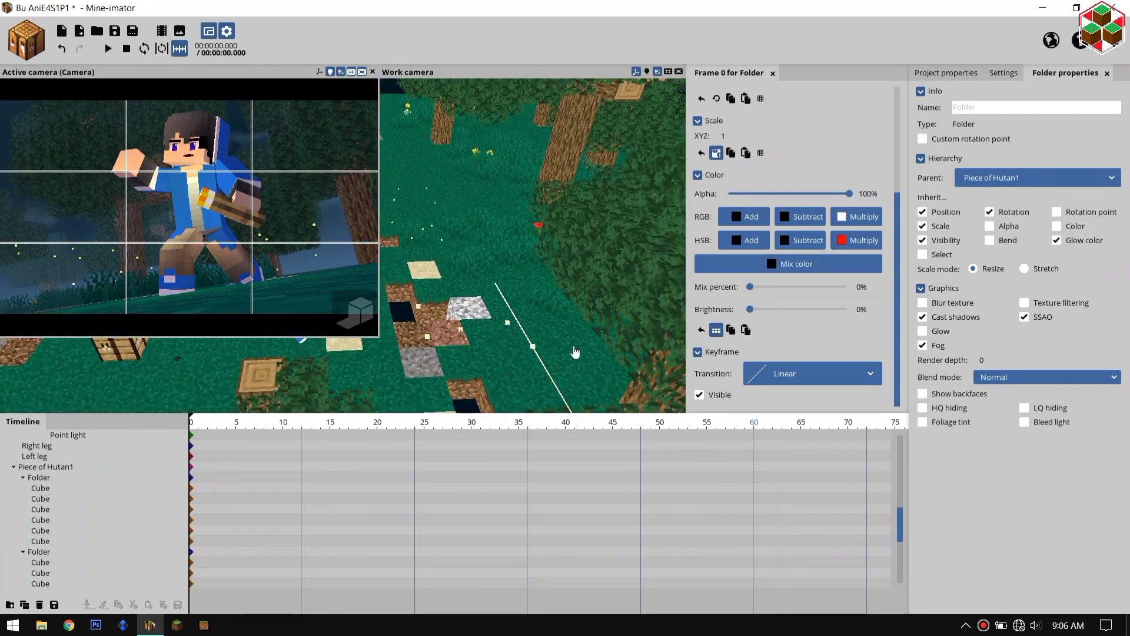
pyautogui.moveTo(366, 320); pyautogui.dragTo(366, 323)
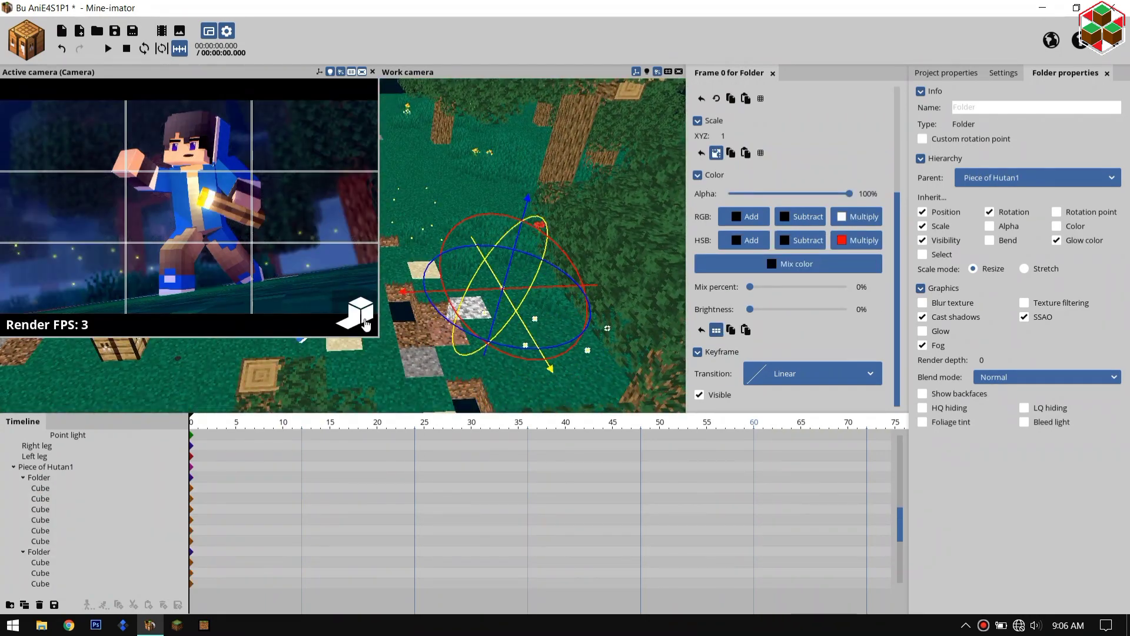
# Select both Eyeball [Color] objects in the eyelid groups, raise their brightness, and preview the render.
pyautogui.click(14, 467)
pyautogui.scroll(6, 149, 467)
pyautogui.click(60, 530)
pyautogui.click(105, 573)
pyautogui.scroll(-2, 105, 553)
pyautogui.keyDown('shift'); pyautogui.click(105, 572); pyautogui.keyUp('shift')
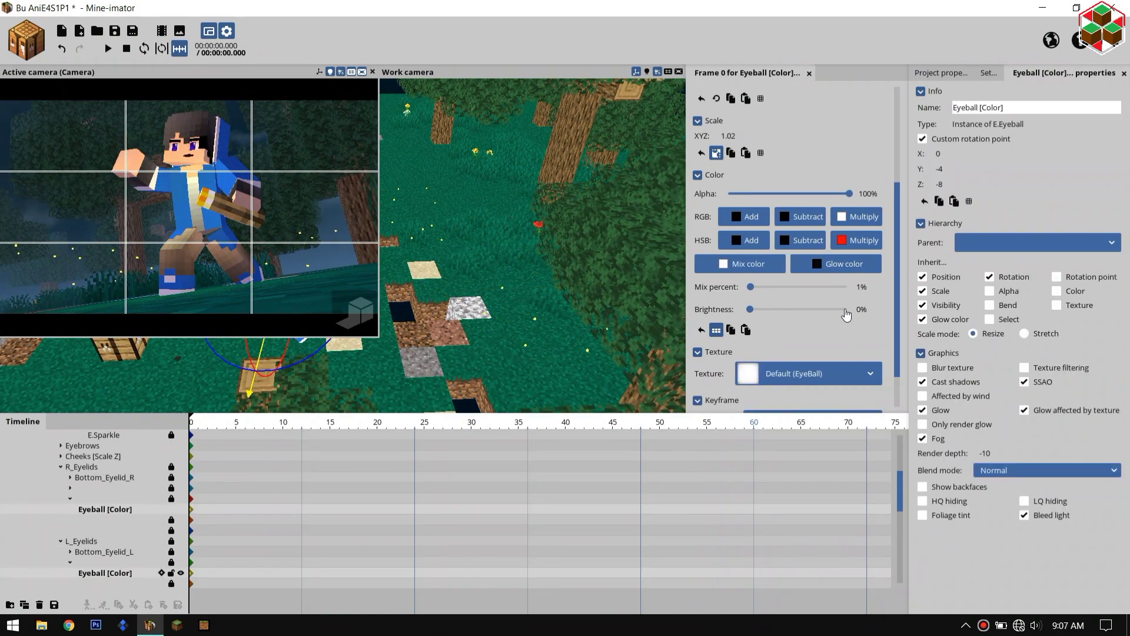
pyautogui.moveTo(847, 310); pyautogui.dragTo(863, 316)
pyautogui.press('F5')
pyautogui.press('F5')
# Adjust the Mouth [Bend] part of the face rig and check the rendered view.
pyautogui.click(60, 467)
pyautogui.click(60, 478)
pyautogui.click(83, 446)
pyautogui.click(91, 499)
pyautogui.moveTo(436, 354); pyautogui.dragTo(471, 282)
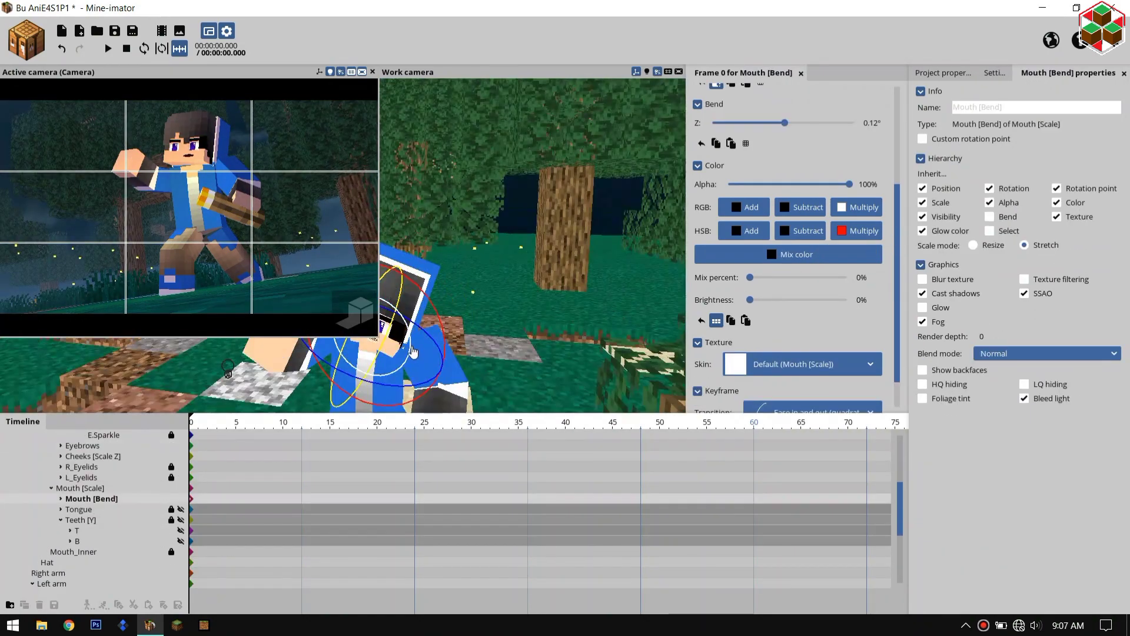
pyautogui.press('F5')
pyautogui.press('F5')
pyautogui.scroll(5, 471, 282)
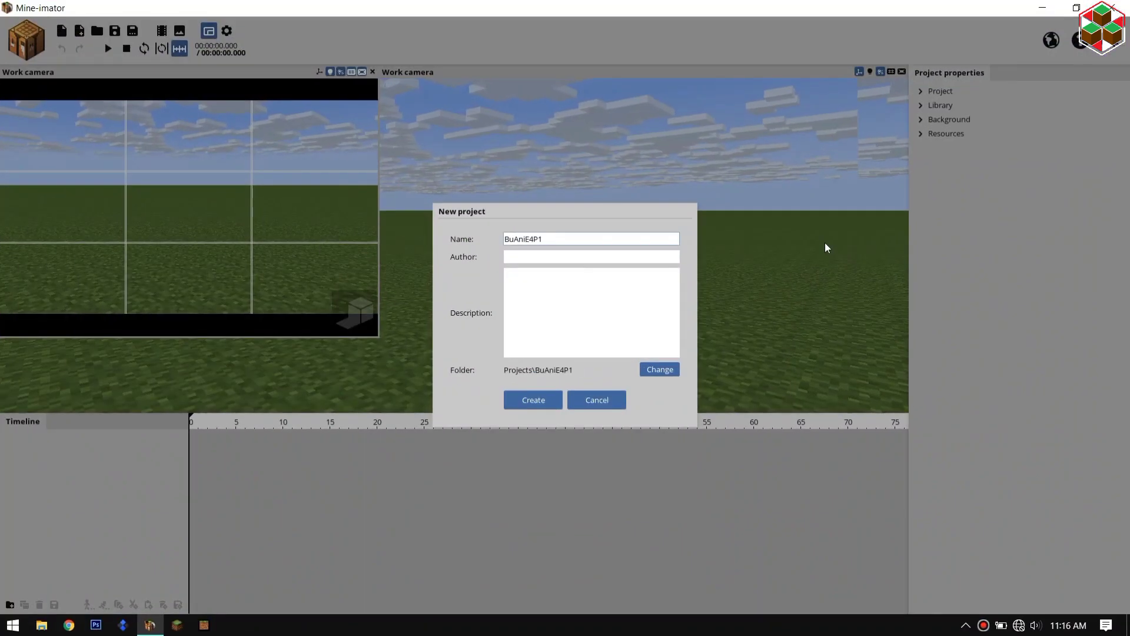
# Create a new project named BuAniE4S1P2 and shrink the secondary camera view.
pyautogui.write('1P2')
pyautogui.click(537, 400)
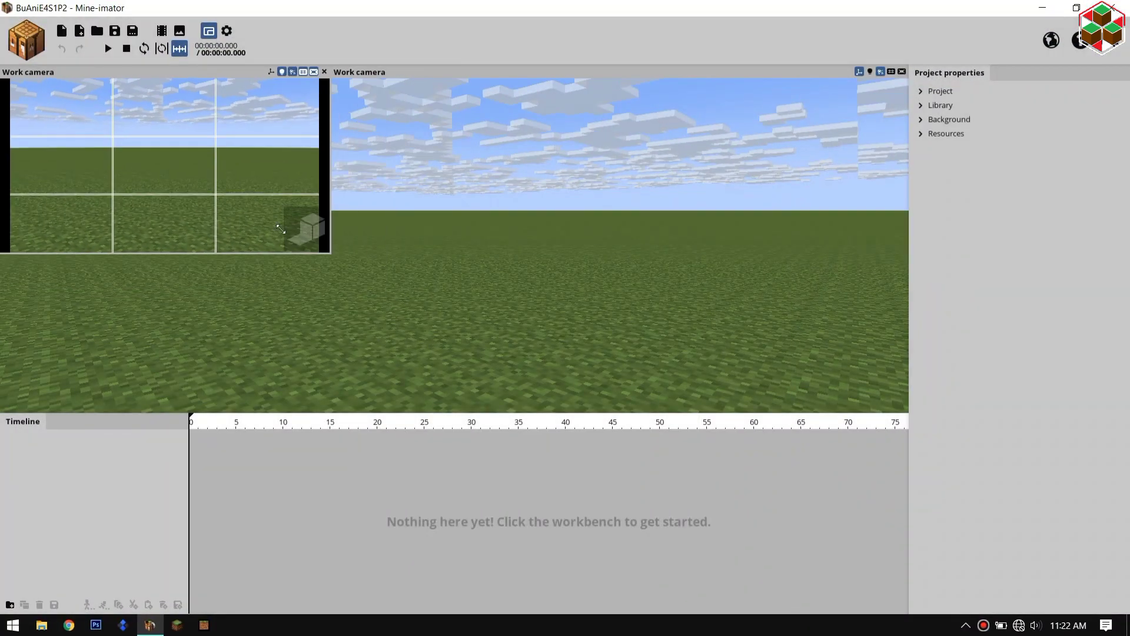
pyautogui.moveTo(312, 245); pyautogui.dragTo(254, 214)
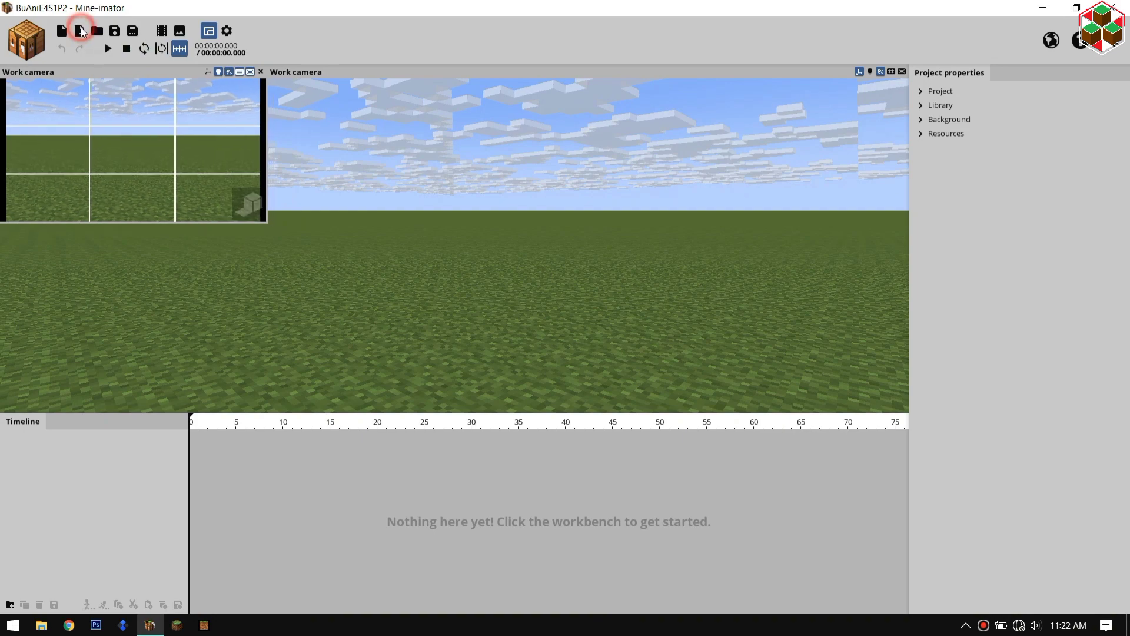
# Import Night.miproject as the scene and delete its Steve and Nur9904Schematic objects.
pyautogui.click(81, 31)
pyautogui.click(528, 228)
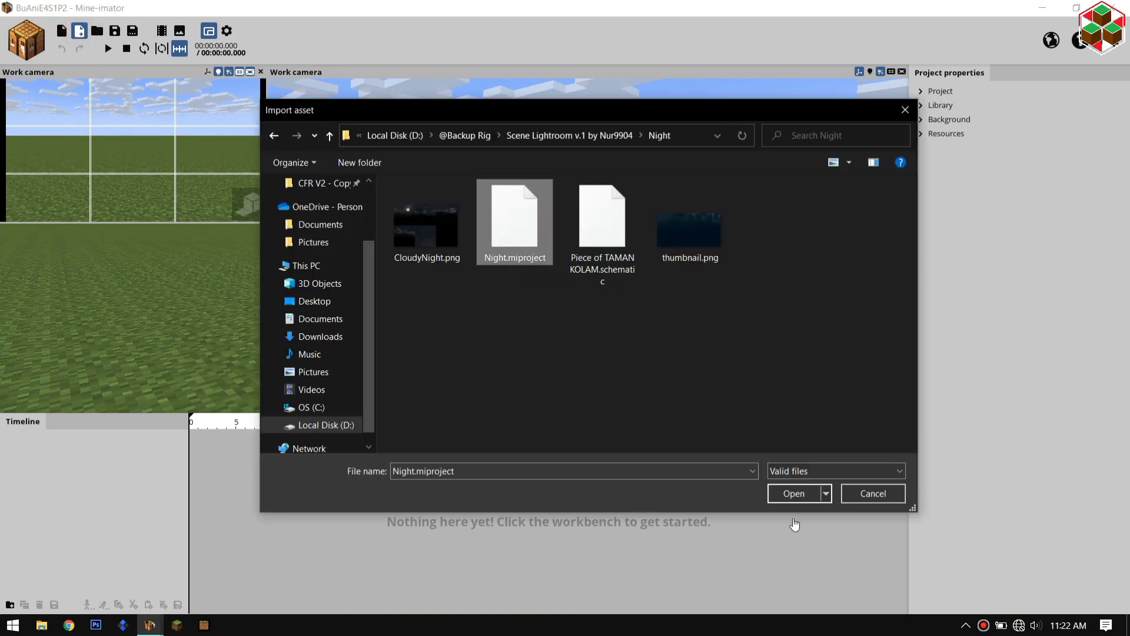
pyautogui.click(794, 493)
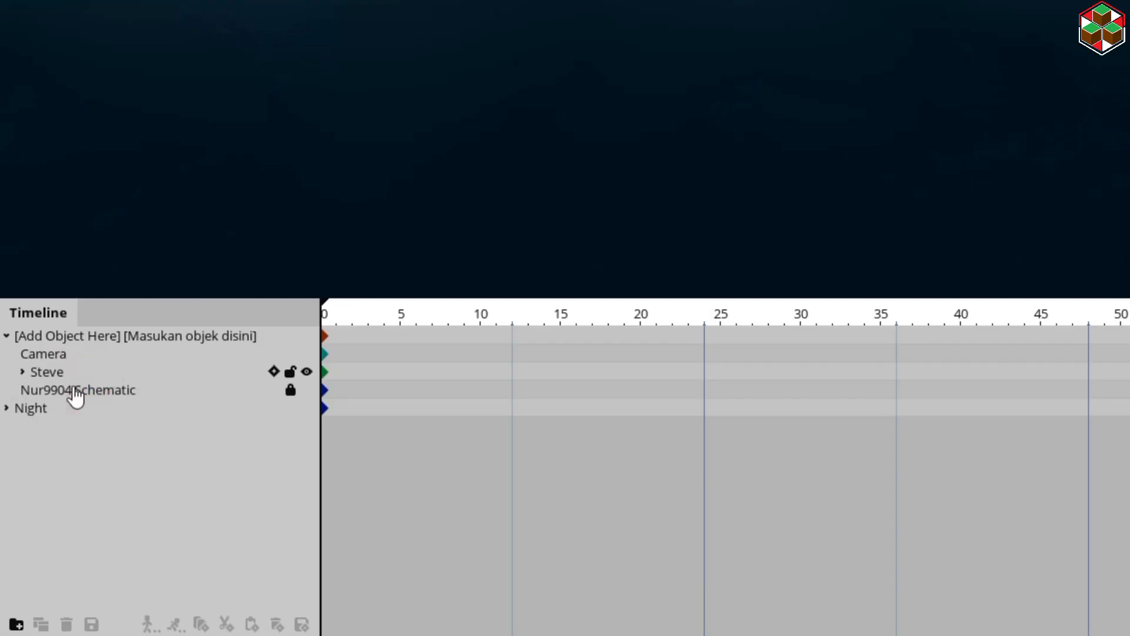
pyautogui.click(75, 391)
pyautogui.press('Delete')
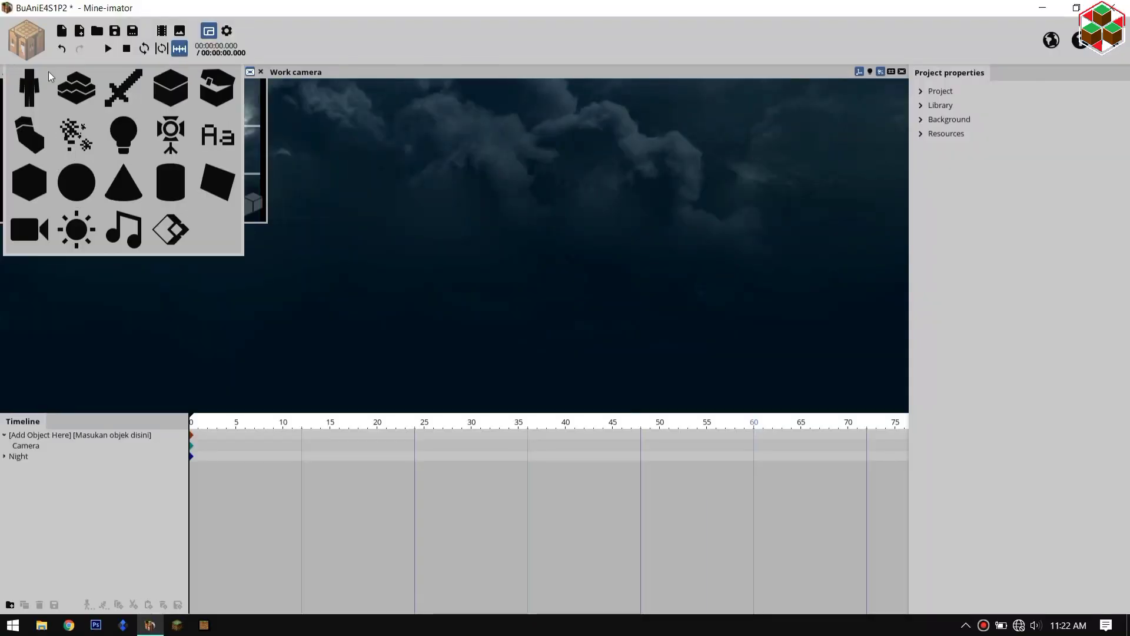
# Create a surface textured with the reference image Animation_Bu_Ani.png.
pyautogui.click(210, 181)
pyautogui.click(316, 200)
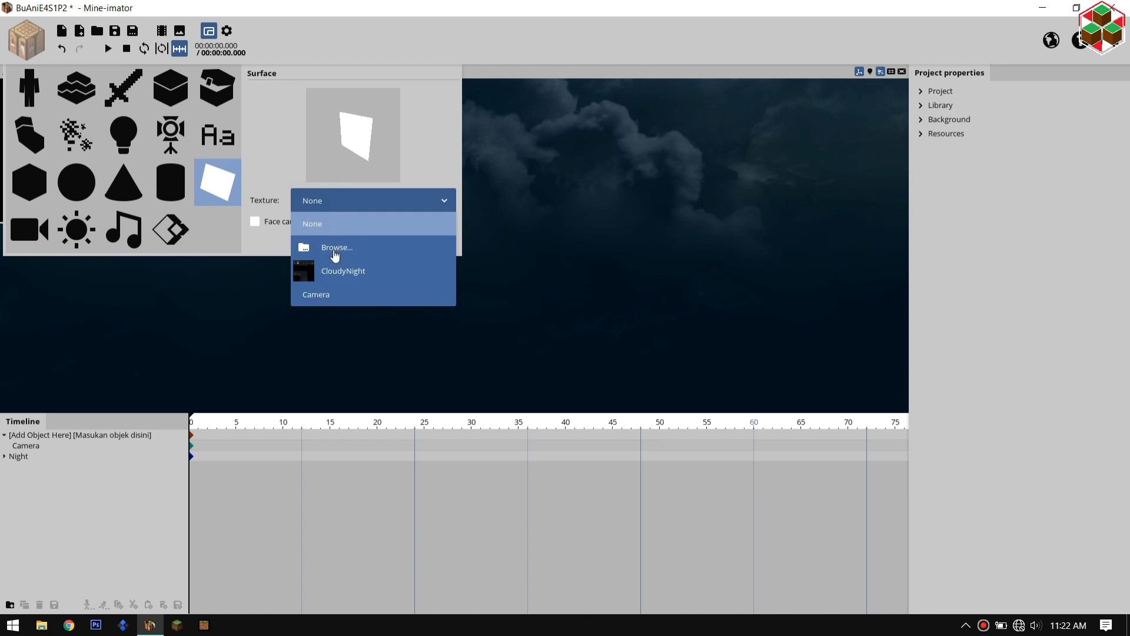
pyautogui.click(333, 248)
pyautogui.click(425, 346)
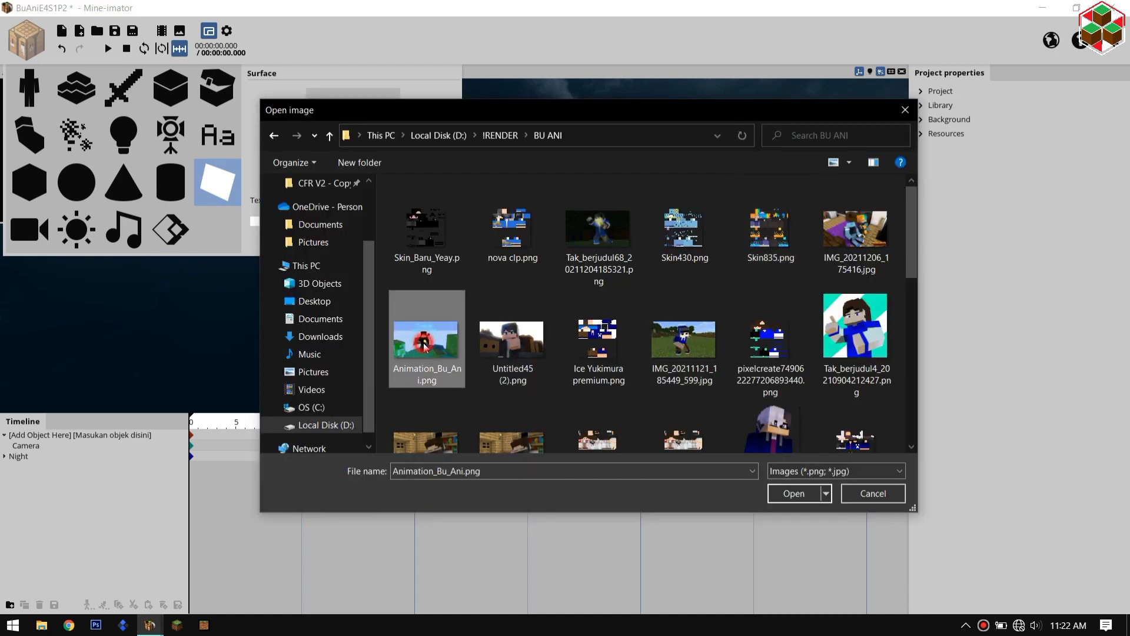
pyautogui.click(790, 494)
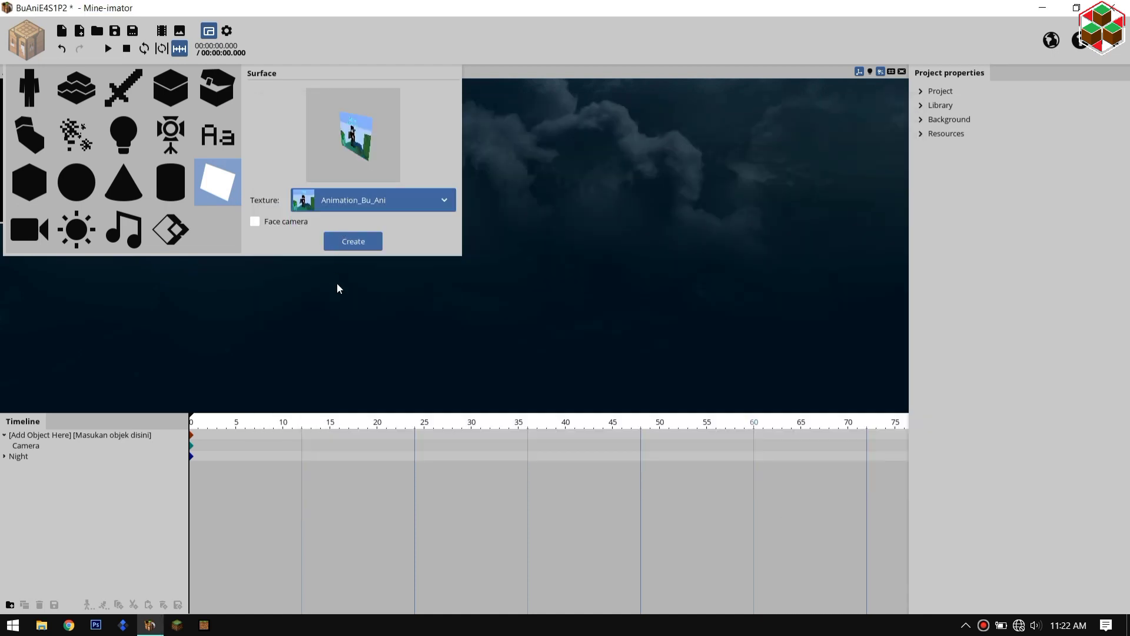
pyautogui.click(351, 241)
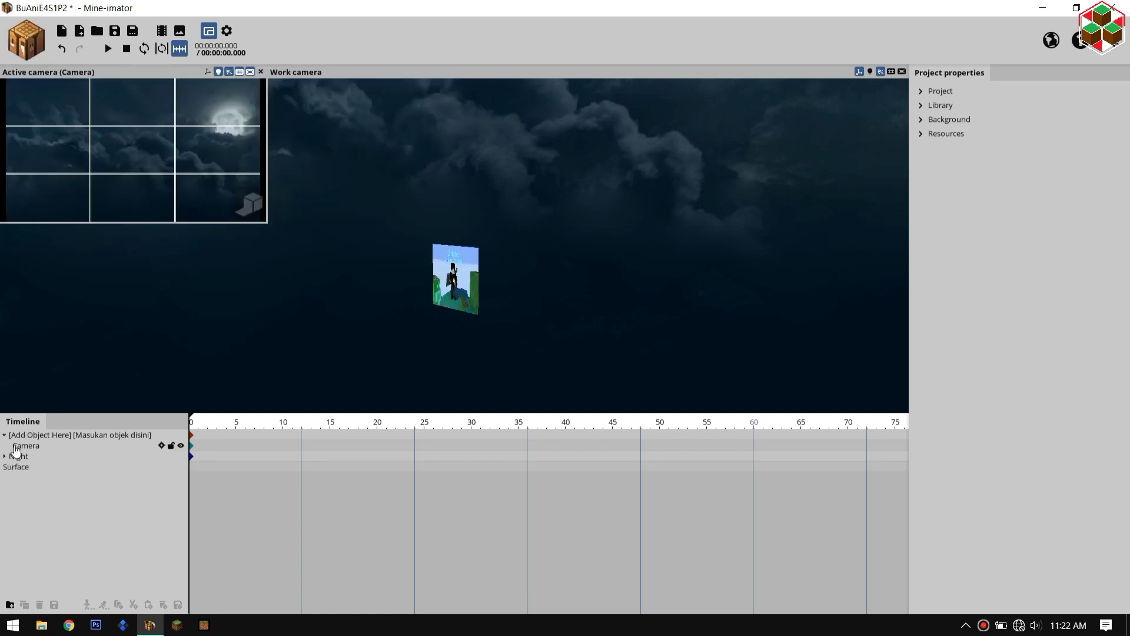
# Import the Female Full Extrude.mimodel rig and a skin image for it.
pyautogui.click(80, 32)
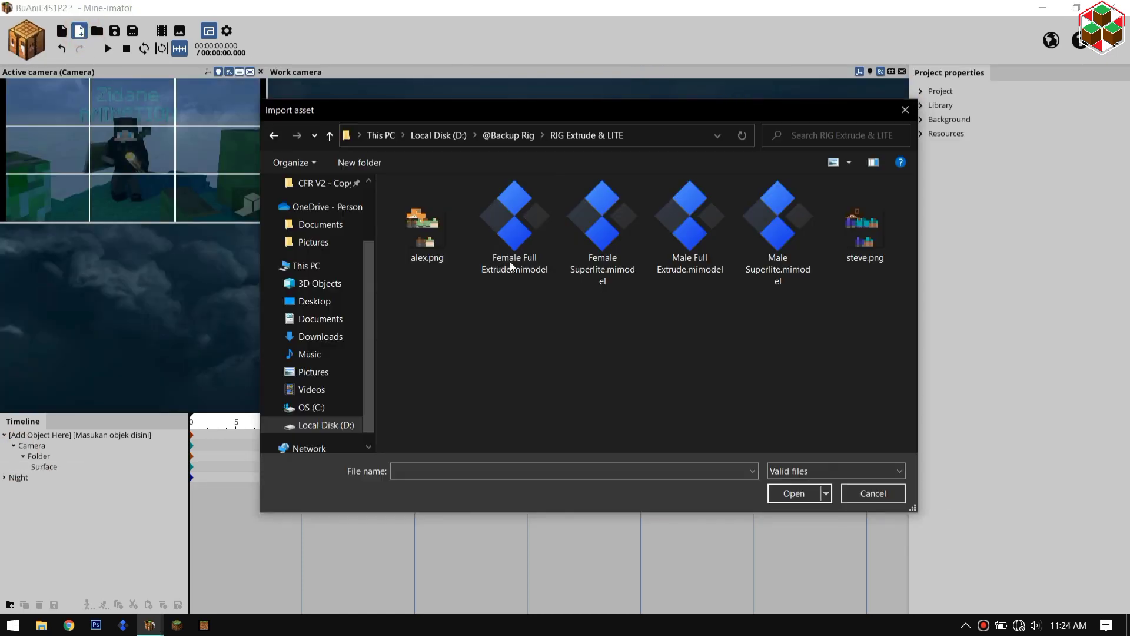
pyautogui.doubleClick(510, 262)
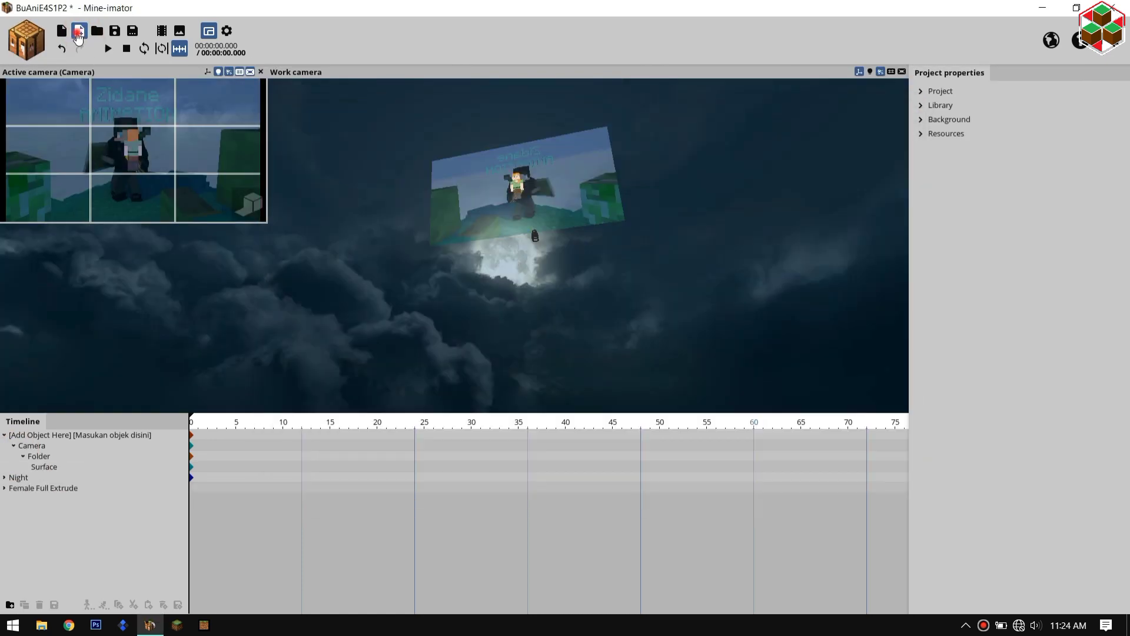
pyautogui.click(78, 32)
pyautogui.click(450, 242)
pyautogui.click(783, 496)
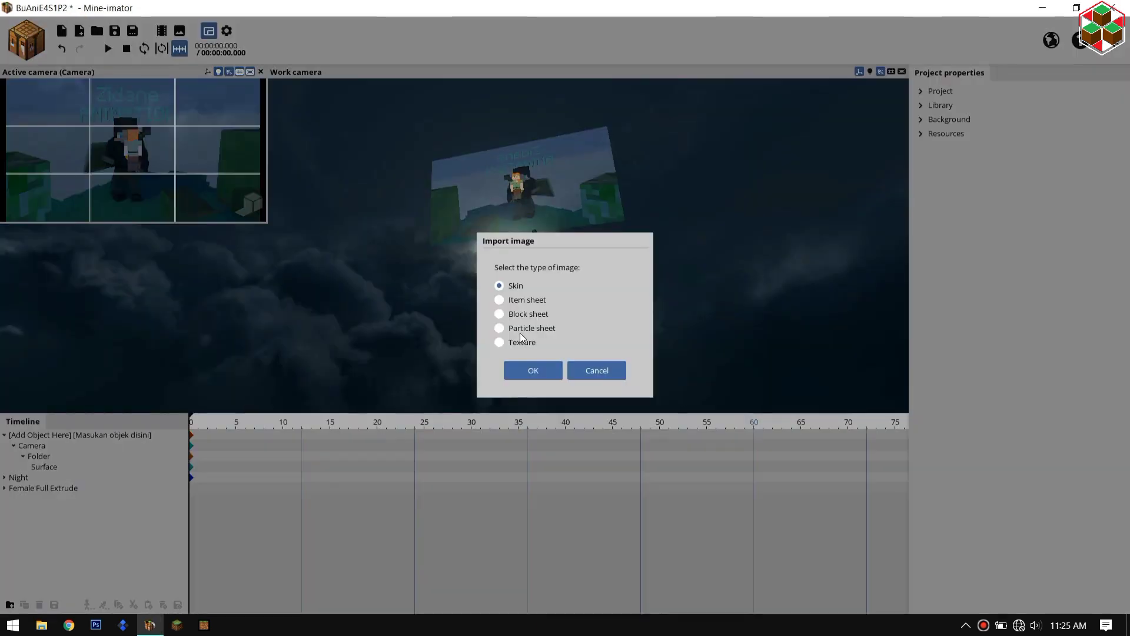
# Parent the imported rig to the [Add Object Here] folder, lock the reference surface, and enlarge the camera preview.
pyautogui.moveTo(43, 488); pyautogui.dragTo(80, 435)
pyautogui.click(32, 456)
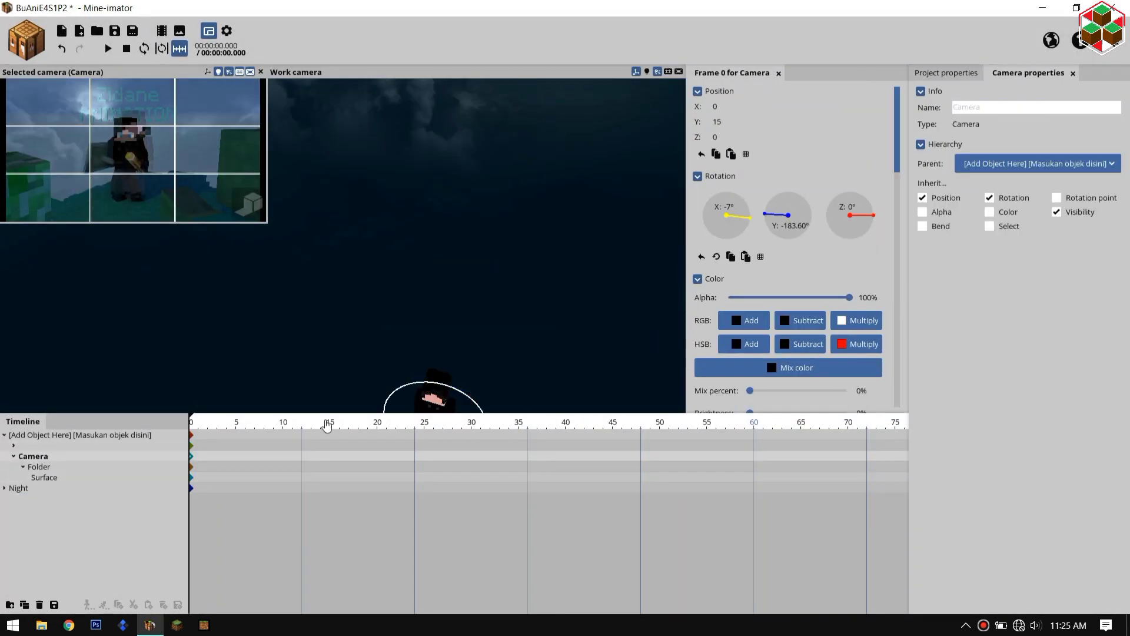
pyautogui.click(171, 477)
pyautogui.moveTo(266, 223); pyautogui.dragTo(383, 320)
# Rotate and bend the character's right leg to match the reference pose.
pyautogui.click(501, 283)
pyautogui.moveTo(578, 166); pyautogui.dragTo(579, 265)
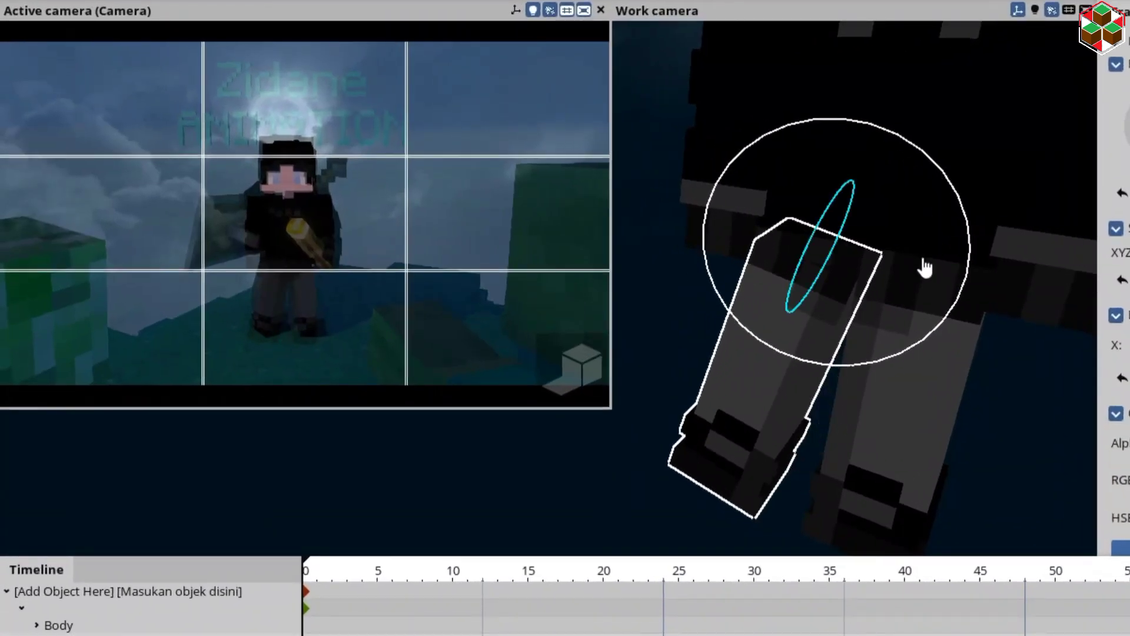
pyautogui.moveTo(927, 321); pyautogui.dragTo(888, 246)
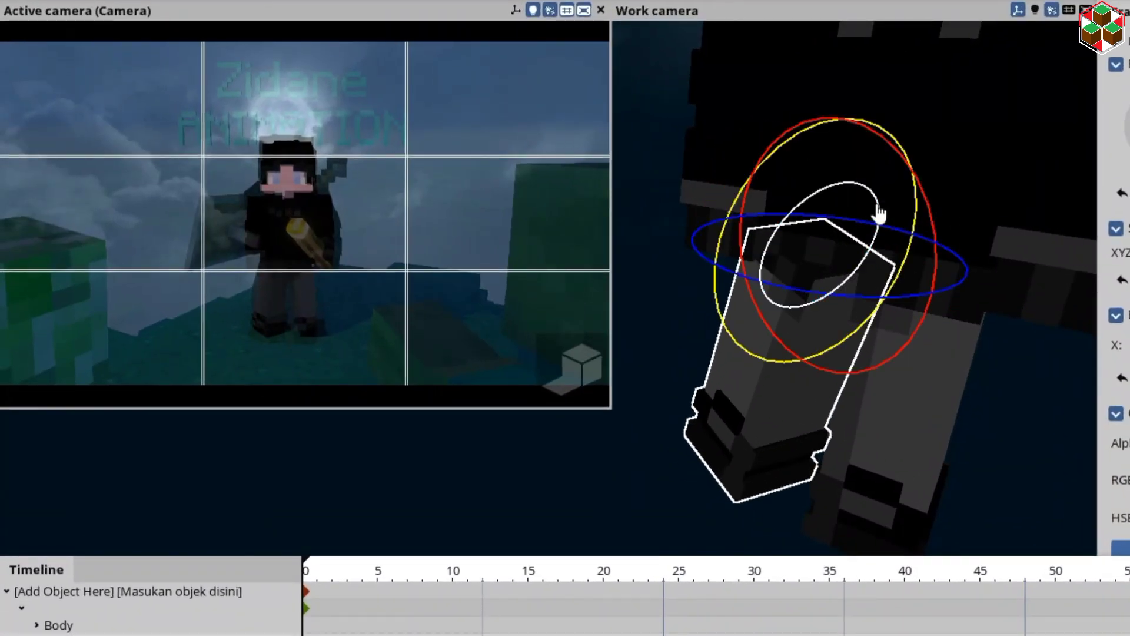
pyautogui.moveTo(839, 188); pyautogui.dragTo(835, 189)
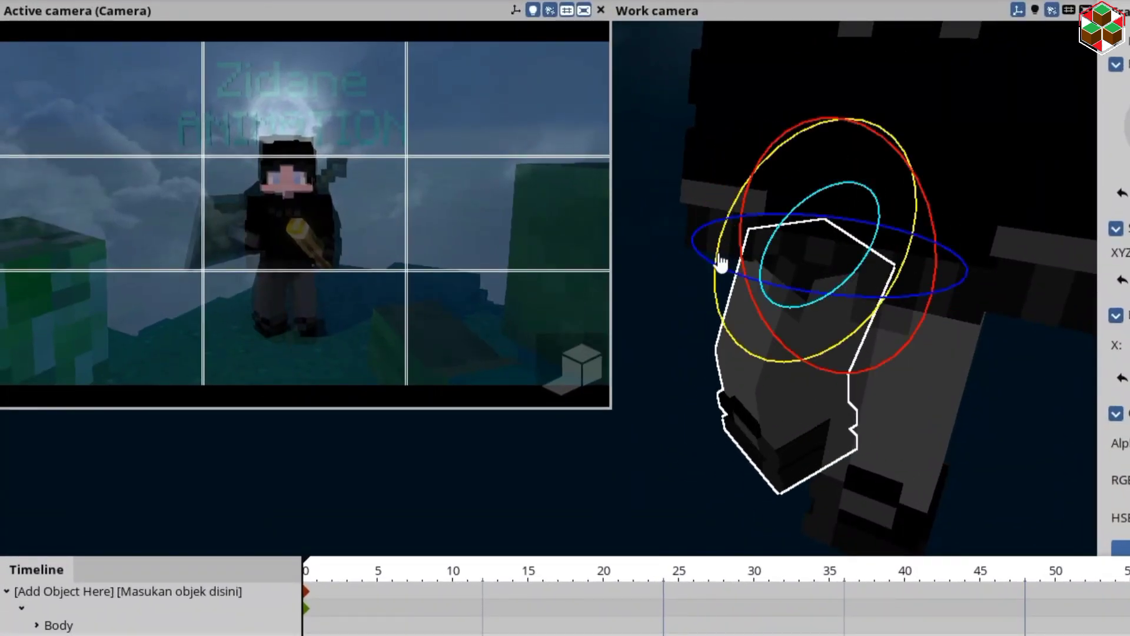
pyautogui.moveTo(717, 320); pyautogui.dragTo(715, 309)
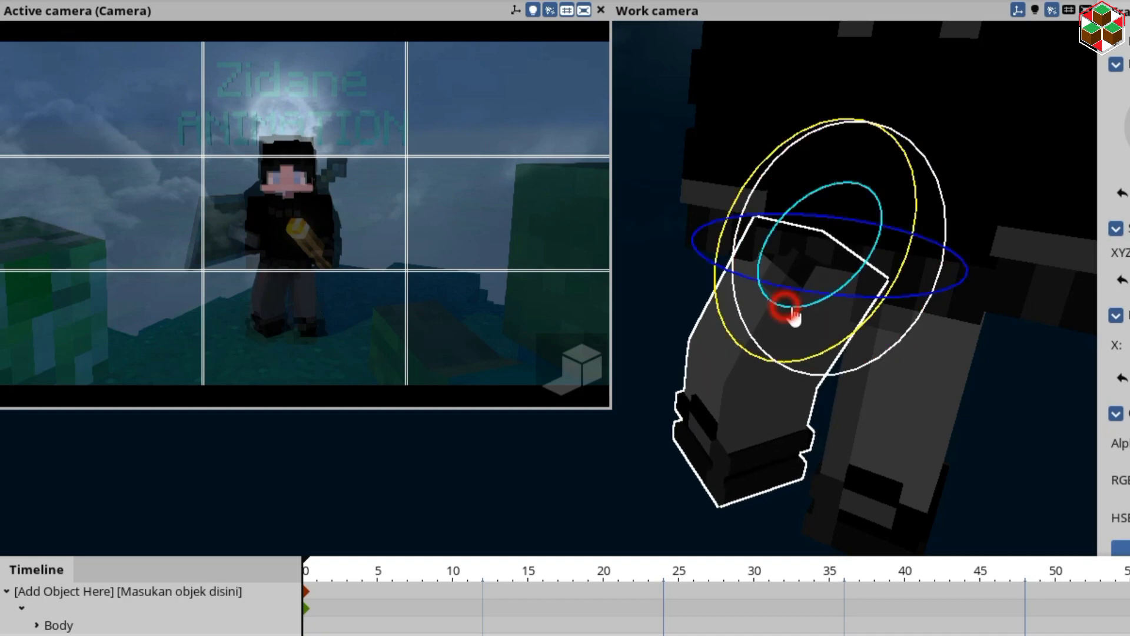
pyautogui.moveTo(785, 308)
pyautogui.mouseDown()
pyautogui.moveTo(825, 324)
pyautogui.moveTo(801, 321)
pyautogui.mouseUp()
# Rotate and bend the character's left leg to match the reference pose.
pyautogui.click(303, 320)
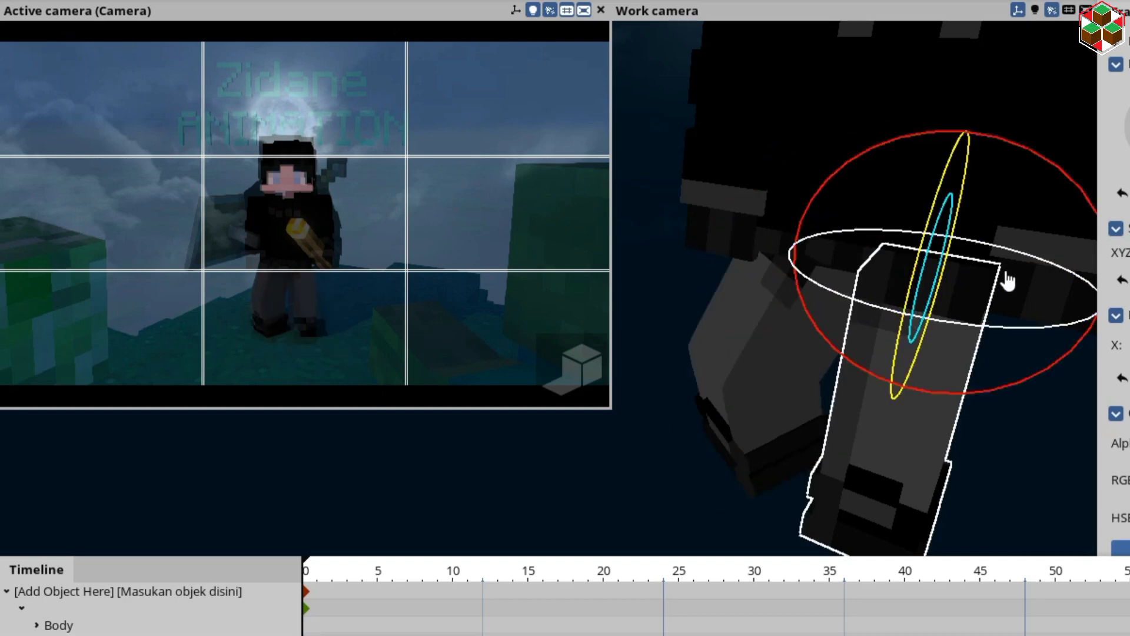
pyautogui.moveTo(1020, 225); pyautogui.dragTo(1022, 222)
pyautogui.moveTo(1026, 145); pyautogui.dragTo(806, 495)
pyautogui.moveTo(866, 439); pyautogui.dragTo(1013, 317)
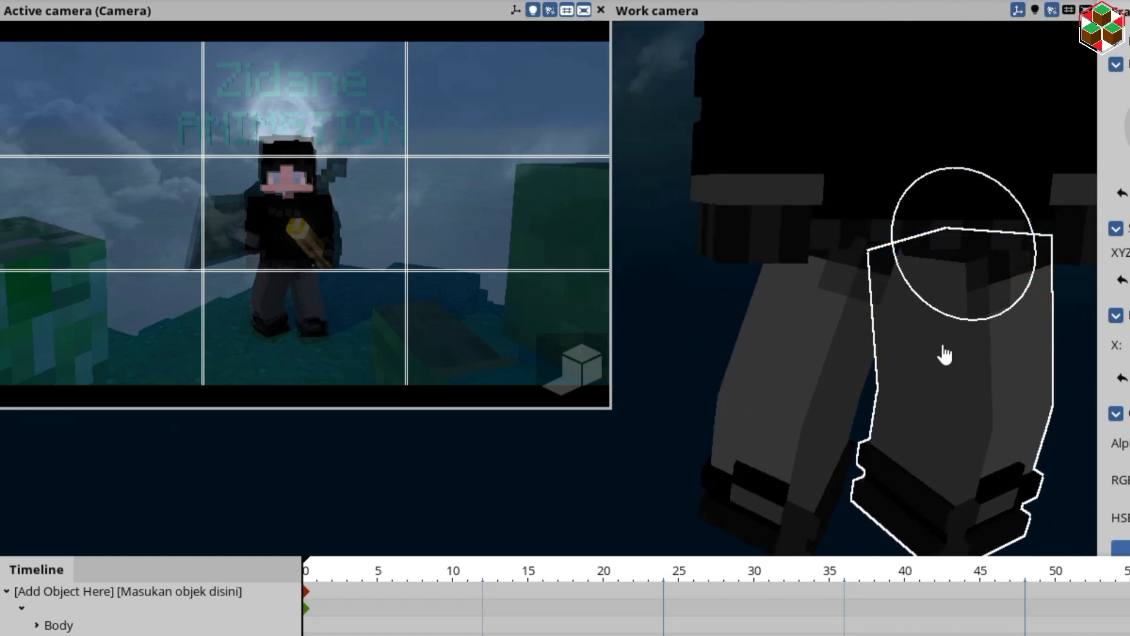
pyautogui.moveTo(945, 355); pyautogui.dragTo(945, 354)
# Rotate and bend the character's left arm to match the reference pose.
pyautogui.click(328, 215)
pyautogui.moveTo(793, 419)
pyautogui.mouseDown()
pyautogui.moveTo(919, 413)
pyautogui.moveTo(910, 433)
pyautogui.moveTo(922, 471)
pyautogui.mouseUp()
pyautogui.moveTo(931, 135); pyautogui.dragTo(918, 125)
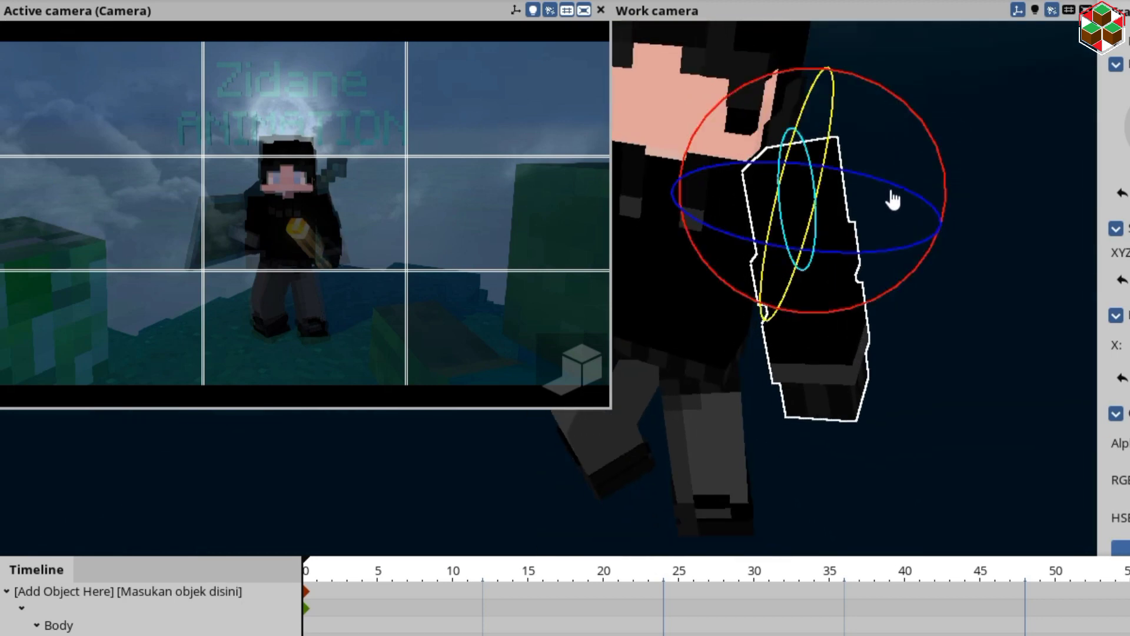
pyautogui.moveTo(893, 200)
pyautogui.mouseDown()
pyautogui.moveTo(909, 253)
pyautogui.moveTo(795, 194)
pyautogui.moveTo(840, 159)
pyautogui.moveTo(857, 165)
pyautogui.moveTo(848, 132)
pyautogui.mouseUp()
pyautogui.scroll(2, 741, 352)
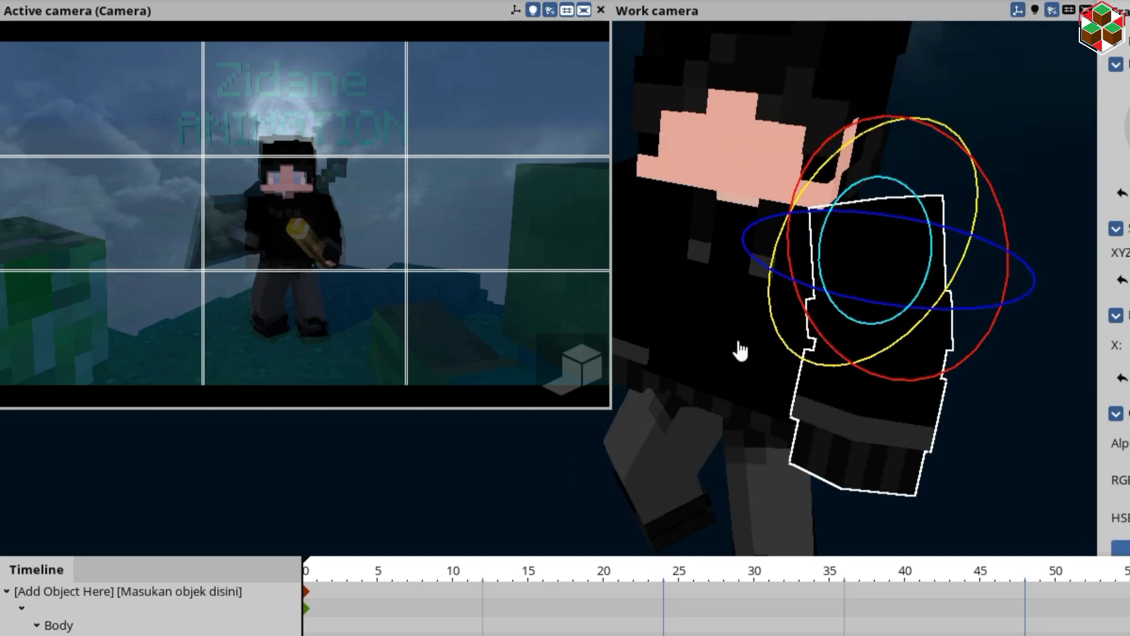
pyautogui.click(819, 405)
pyautogui.moveTo(831, 434); pyautogui.dragTo(828, 434)
pyautogui.click(971, 328)
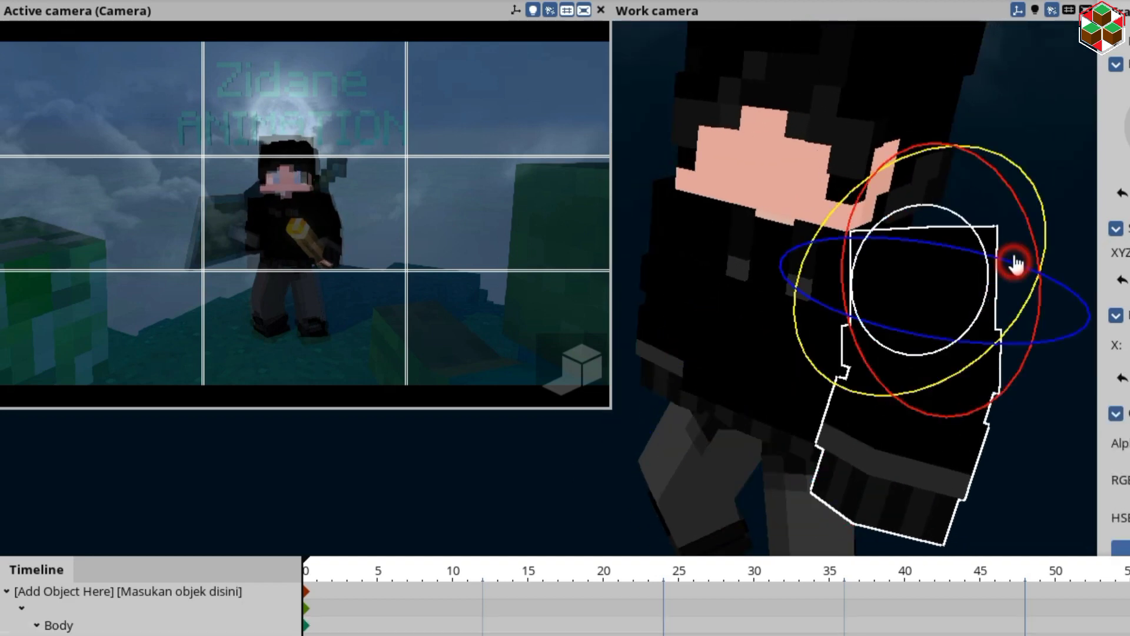
pyautogui.moveTo(1015, 264); pyautogui.dragTo(1011, 262)
pyautogui.moveTo(893, 175); pyautogui.dragTo(854, 187)
# Rotate and bend the character's right arm to match the reference pose.
pyautogui.click(699, 399)
pyautogui.moveTo(737, 437); pyautogui.dragTo(677, 421, button='right')
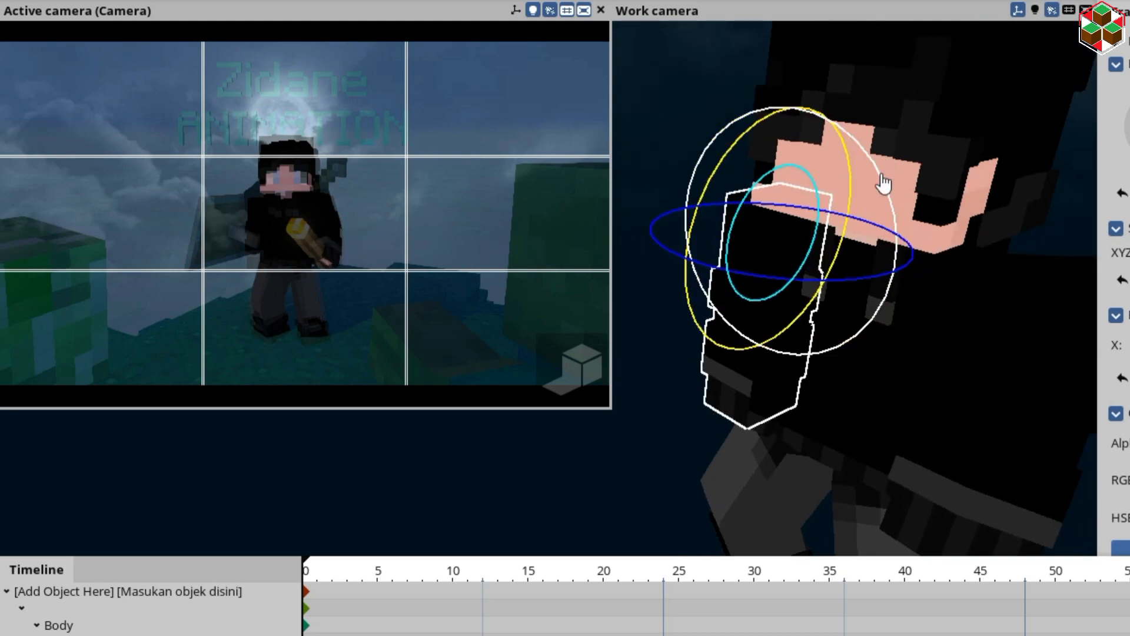
pyautogui.moveTo(882, 178); pyautogui.dragTo(888, 232)
pyautogui.moveTo(820, 189); pyautogui.dragTo(844, 213)
pyautogui.click(125, 618)
pyautogui.moveTo(792, 352); pyautogui.dragTo(715, 353)
# Set the camera's field of view to 40°.
pyautogui.click(520, 282)
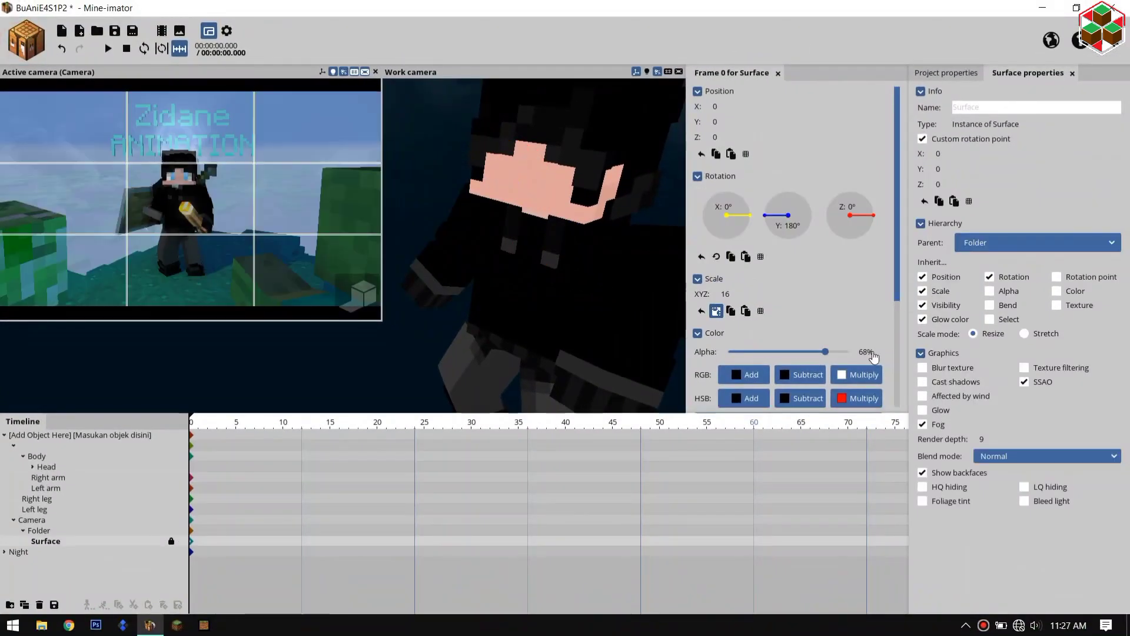
pyautogui.scroll(-3, 520, 283)
pyautogui.click(32, 519)
pyautogui.scroll(-5, 858, 307)
pyautogui.moveTo(777, 153); pyautogui.dragTo(770, 154)
pyautogui.scroll(-5, 575, 237)
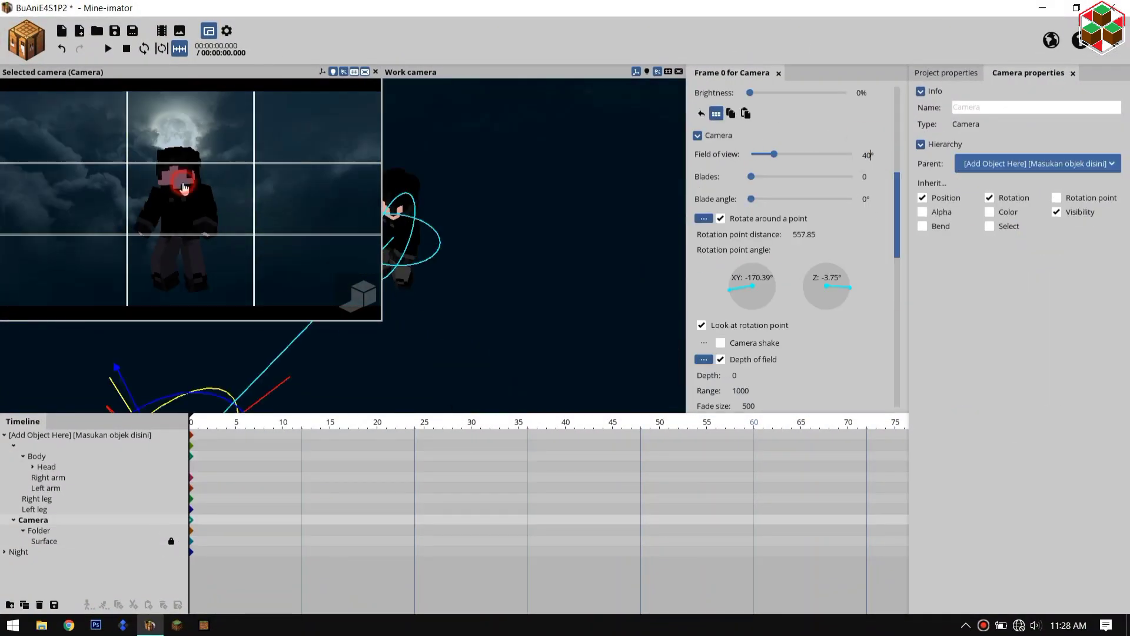
# Bend the character's right arm to about 37°.
pyautogui.click(181, 192)
pyautogui.moveTo(412, 235); pyautogui.dragTo(420, 241)
pyautogui.click(413, 240)
pyautogui.click(152, 211)
pyautogui.moveTo(583, 226); pyautogui.dragTo(603, 216)
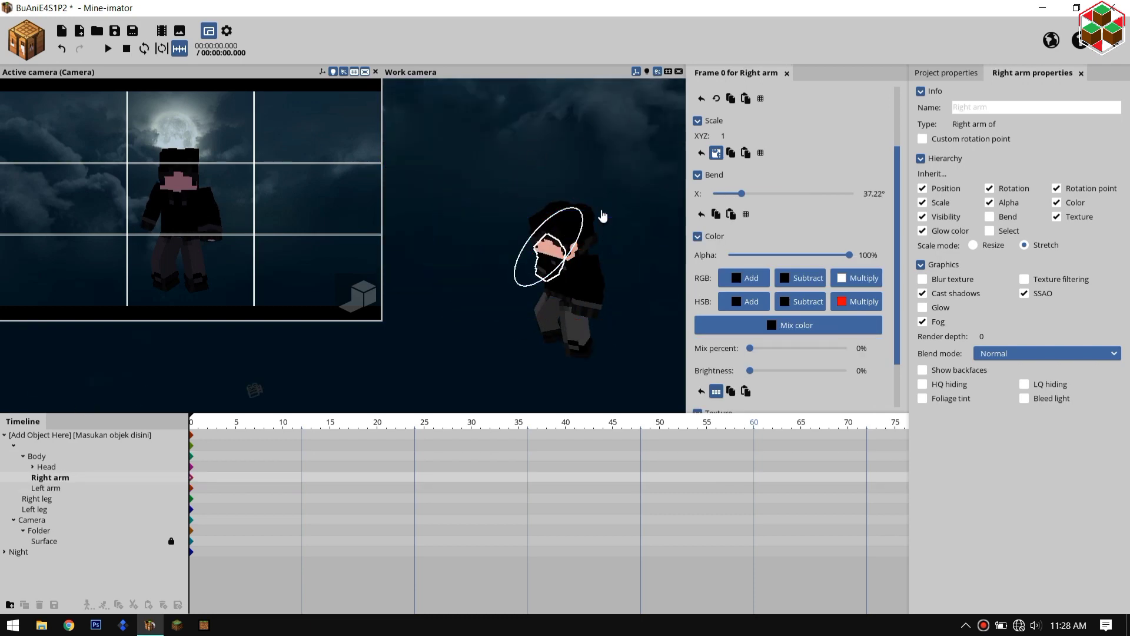
# Show the reference surface again and reposition the camera and its folder to line the image up with the character.
pyautogui.click(71, 541)
pyautogui.click(254, 390)
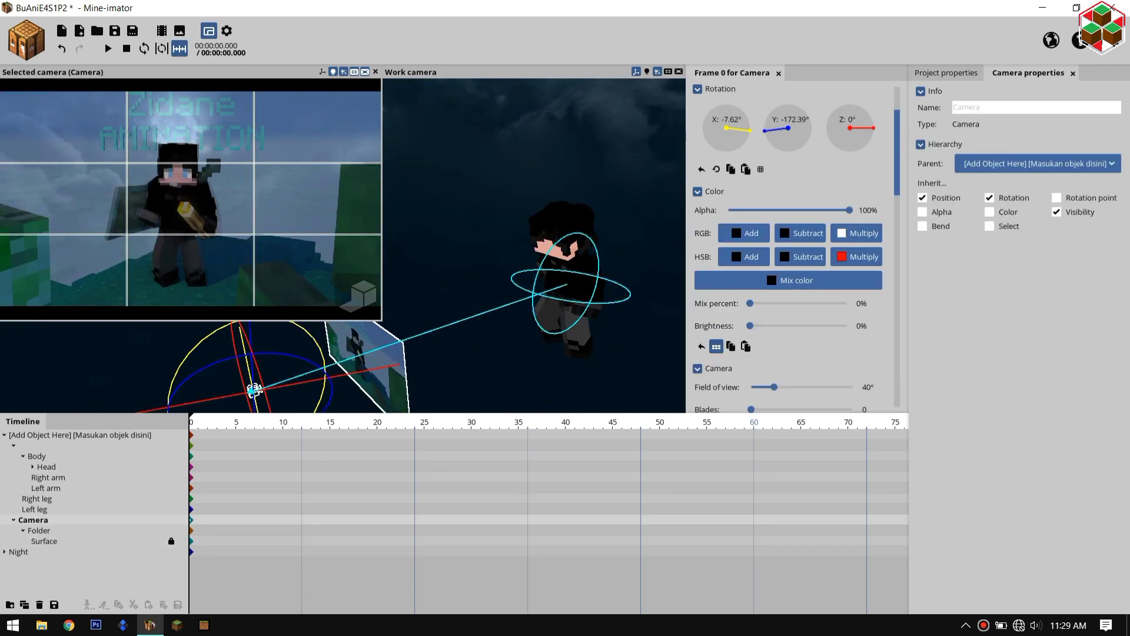
pyautogui.click(39, 531)
pyautogui.moveTo(383, 351); pyautogui.dragTo(398, 344)
pyautogui.click(33, 520)
pyautogui.moveTo(493, 312); pyautogui.dragTo(447, 308)
# Bend the character's left arm to about 30° and create a Torch block.
pyautogui.click(600, 285)
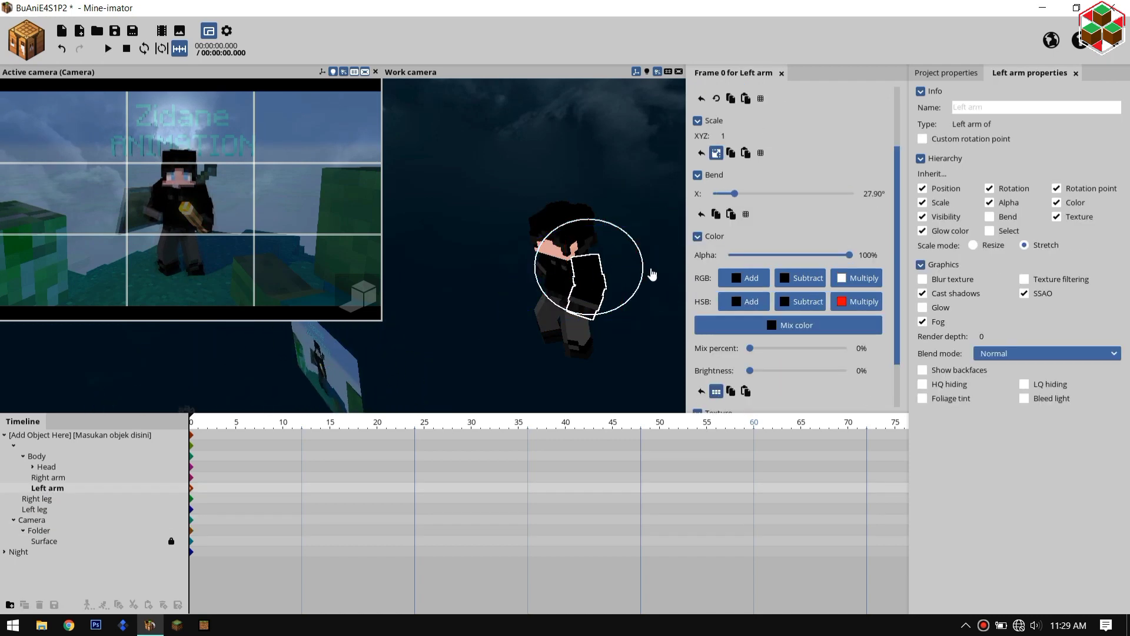
pyautogui.click(25, 53)
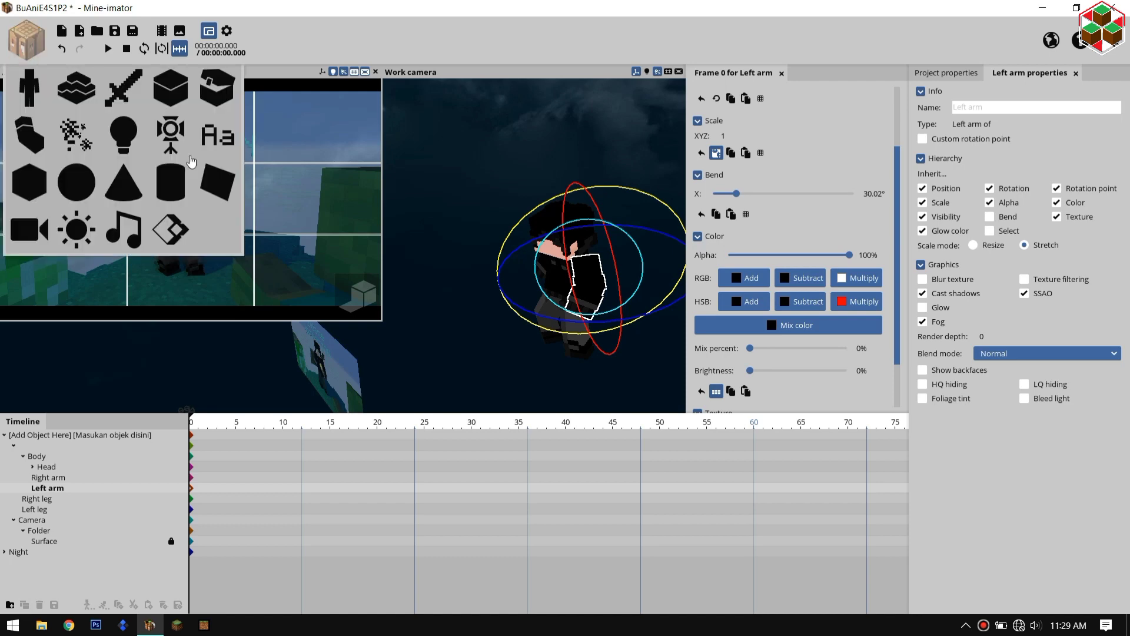
pyautogui.click(162, 88)
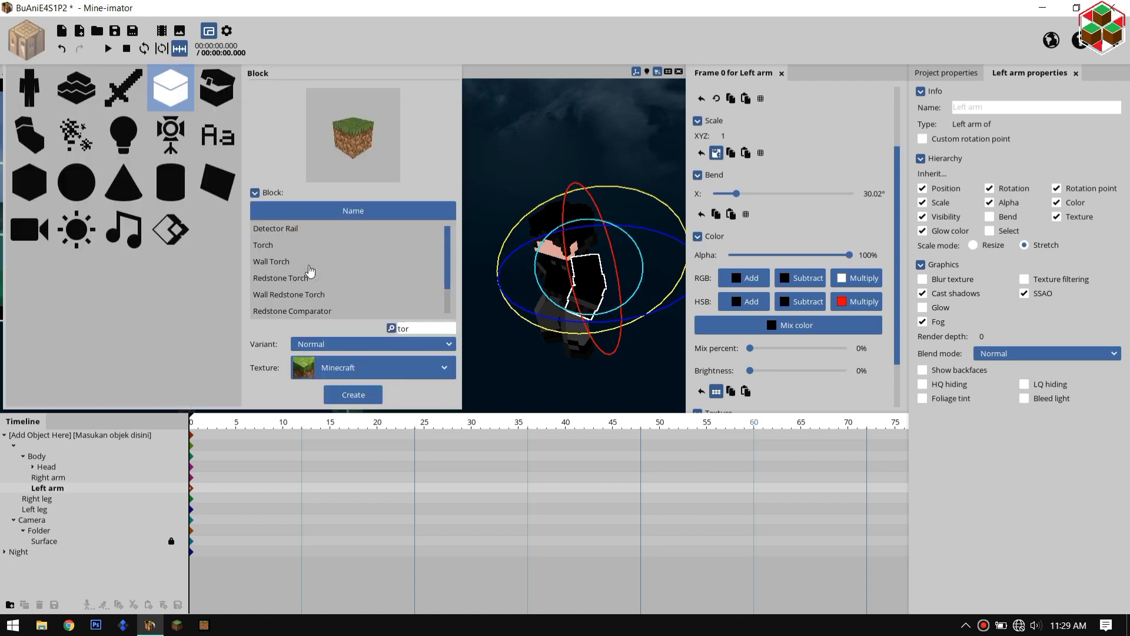
pyautogui.click(263, 245)
pyautogui.click(353, 395)
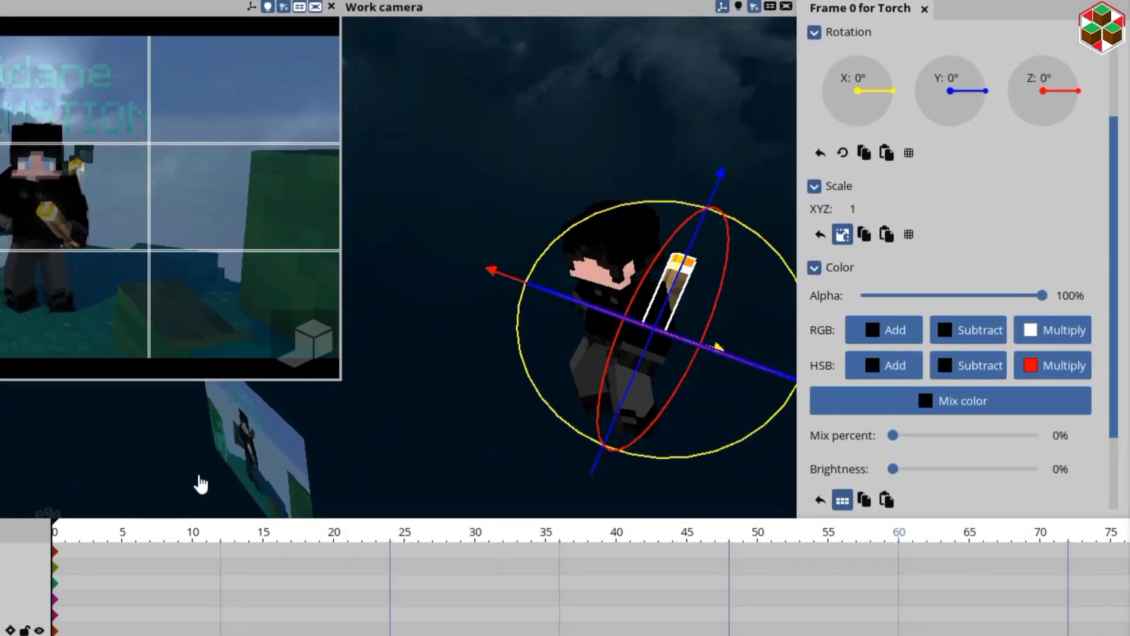
# Rotate the torch to about 68.86° on X and move it into the character's left hand to match the reference.
pyautogui.moveTo(857, 79); pyautogui.dragTo(867, 106)
pyautogui.moveTo(530, 224); pyautogui.dragTo(577, 253, button='right')
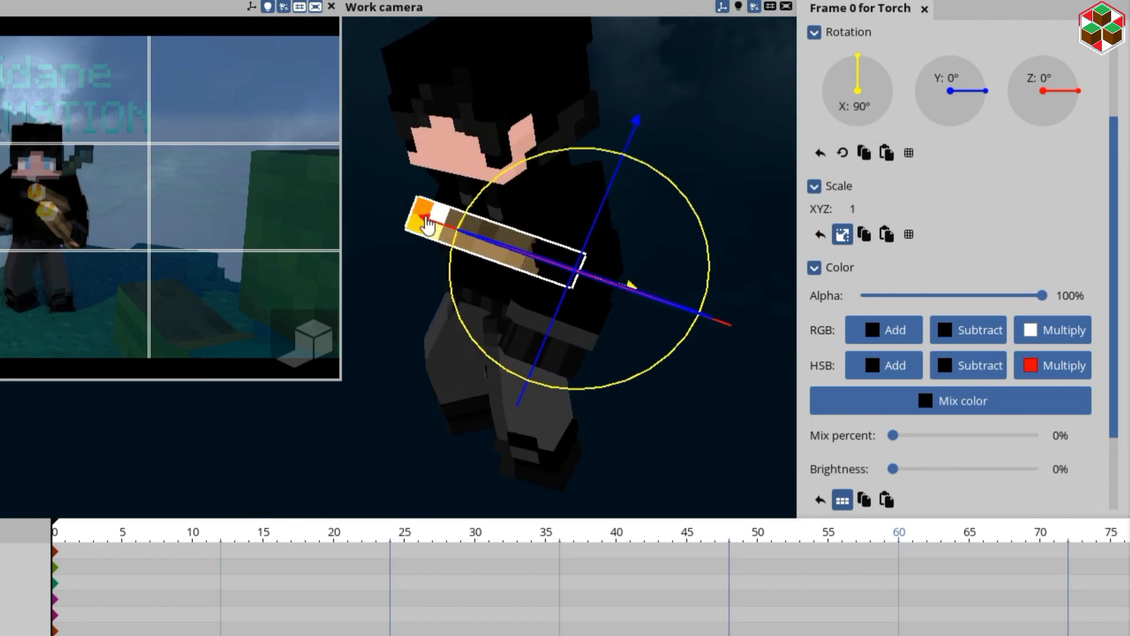
pyautogui.moveTo(422, 223); pyautogui.dragTo(472, 238)
pyautogui.moveTo(693, 135); pyautogui.dragTo(659, 222)
pyautogui.moveTo(677, 229); pyautogui.dragTo(638, 212)
pyautogui.moveTo(687, 219); pyautogui.dragTo(685, 224)
pyautogui.moveTo(468, 308)
pyautogui.mouseDown()
pyautogui.moveTo(444, 296)
pyautogui.moveTo(459, 302)
pyautogui.mouseUp()
pyautogui.moveTo(585, 244); pyautogui.dragTo(636, 251)
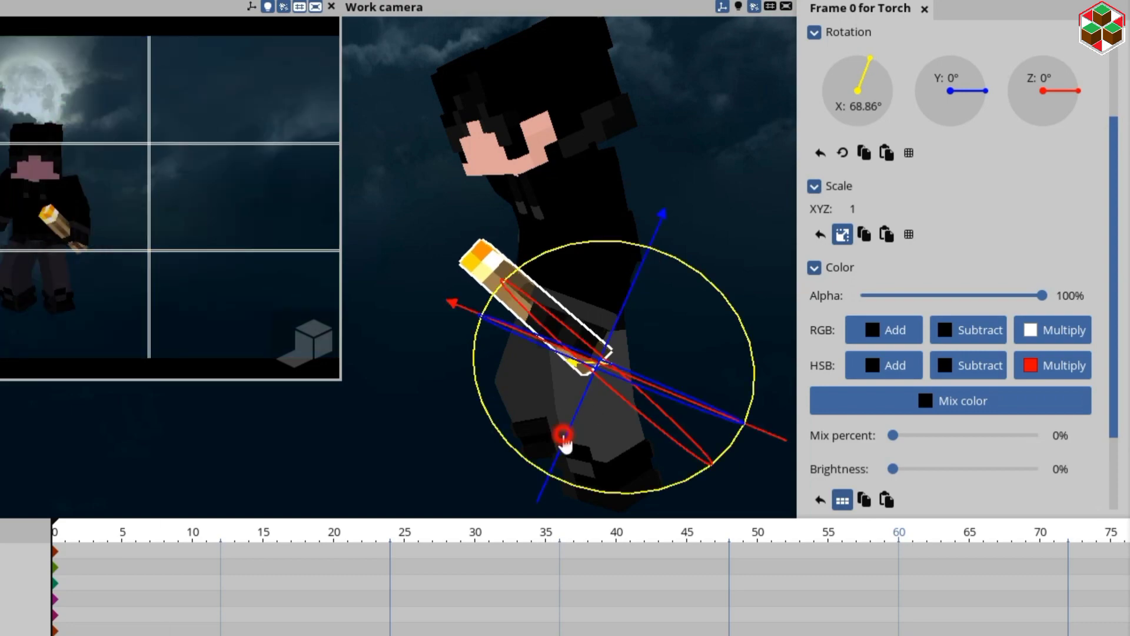
pyautogui.moveTo(564, 436); pyautogui.dragTo(557, 448)
pyautogui.click(180, 551)
pyautogui.click(180, 551)
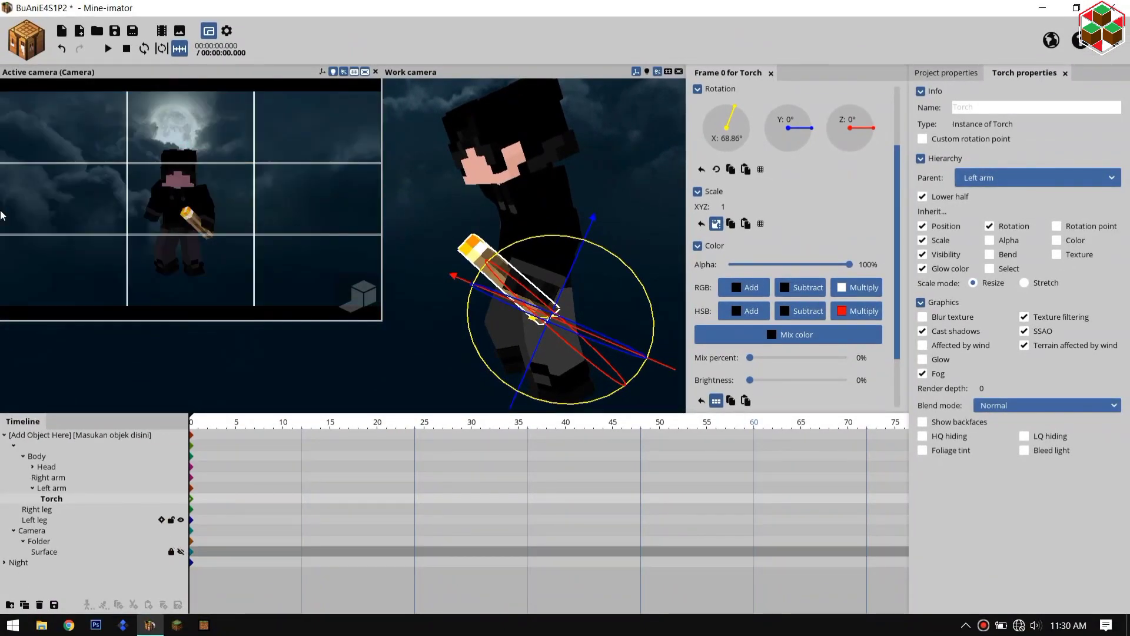
# Create a Shield special block and parent it to the character's right arm.
pyautogui.click(26, 40)
pyautogui.click(222, 88)
pyautogui.click(303, 245)
pyautogui.click(351, 378)
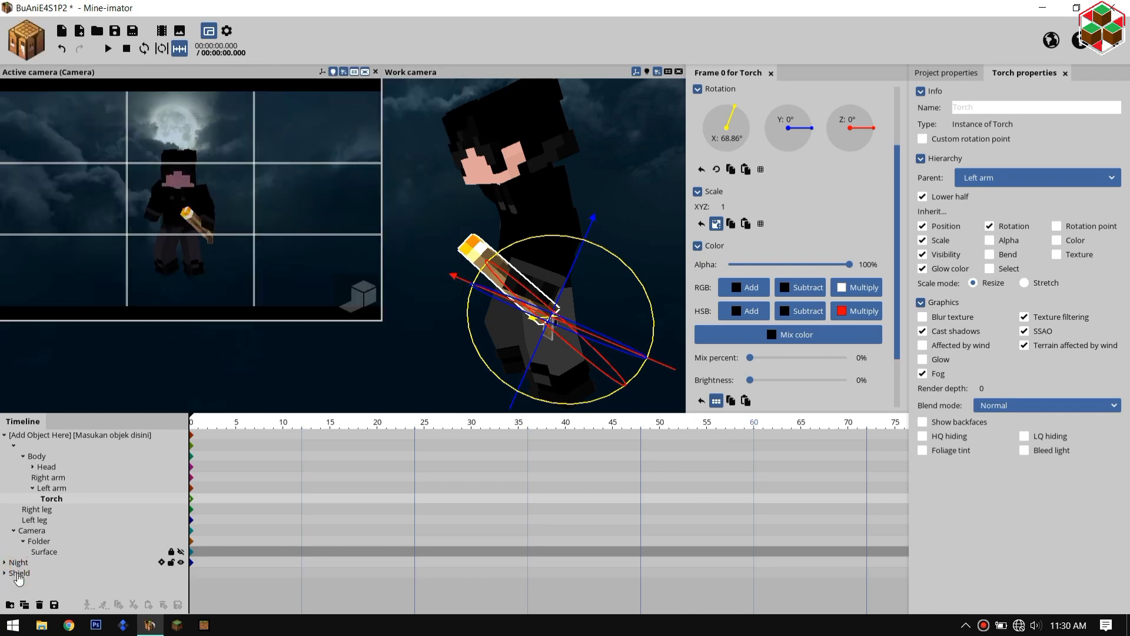
pyautogui.click(18, 574)
pyautogui.click(180, 551)
pyautogui.moveTo(18, 575); pyautogui.dragTo(51, 477)
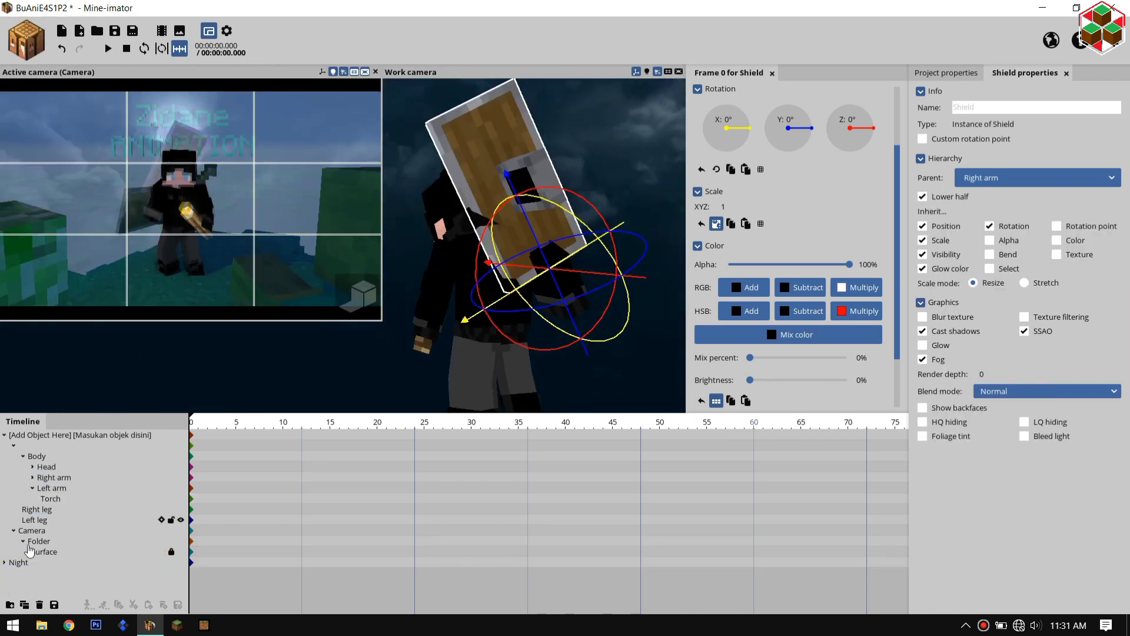
# Give the shield a custom rotation point of Y 10 and rotate it to Y -90° and about Z -96°.
pyautogui.click(922, 139)
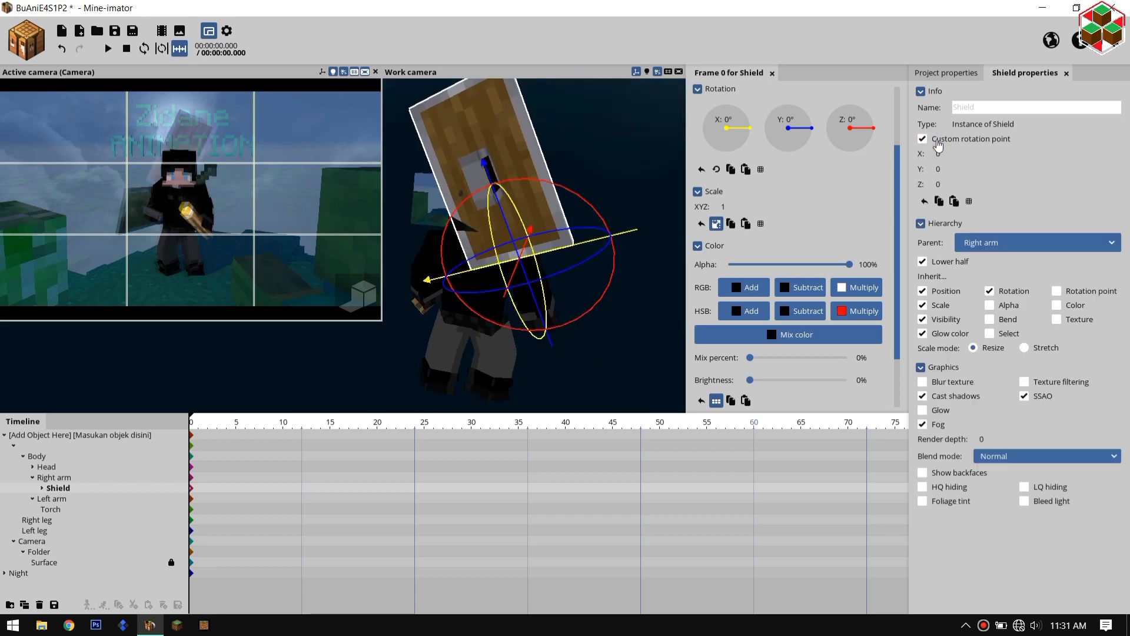
pyautogui.moveTo(940, 169); pyautogui.dragTo(950, 166)
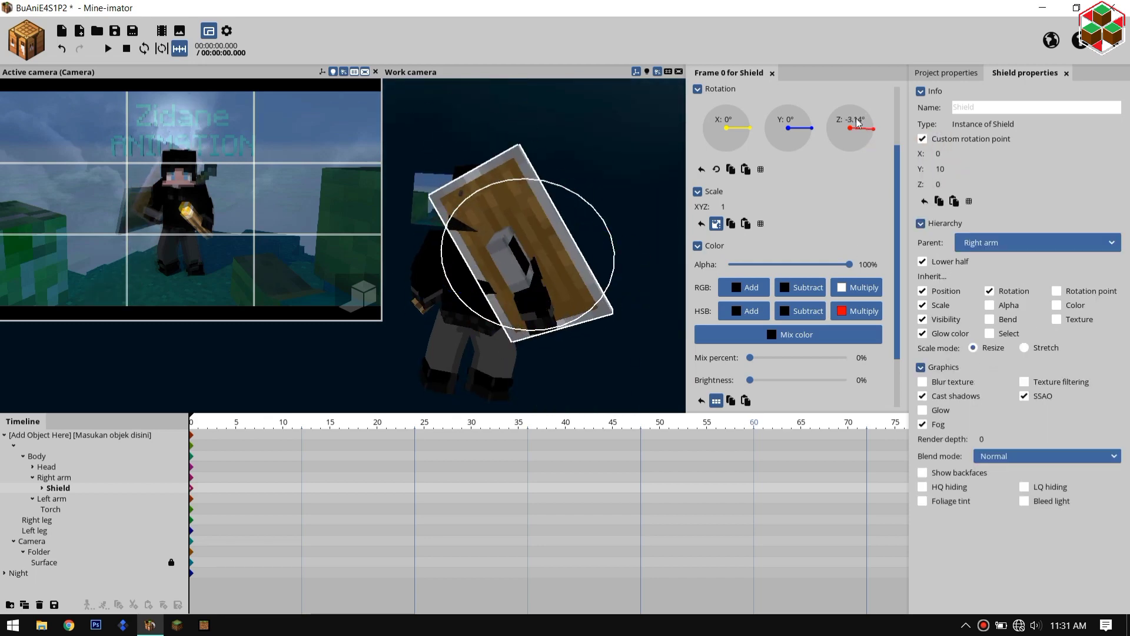
pyautogui.moveTo(626, 239); pyautogui.dragTo(600, 300)
pyautogui.moveTo(537, 264); pyautogui.dragTo(554, 307)
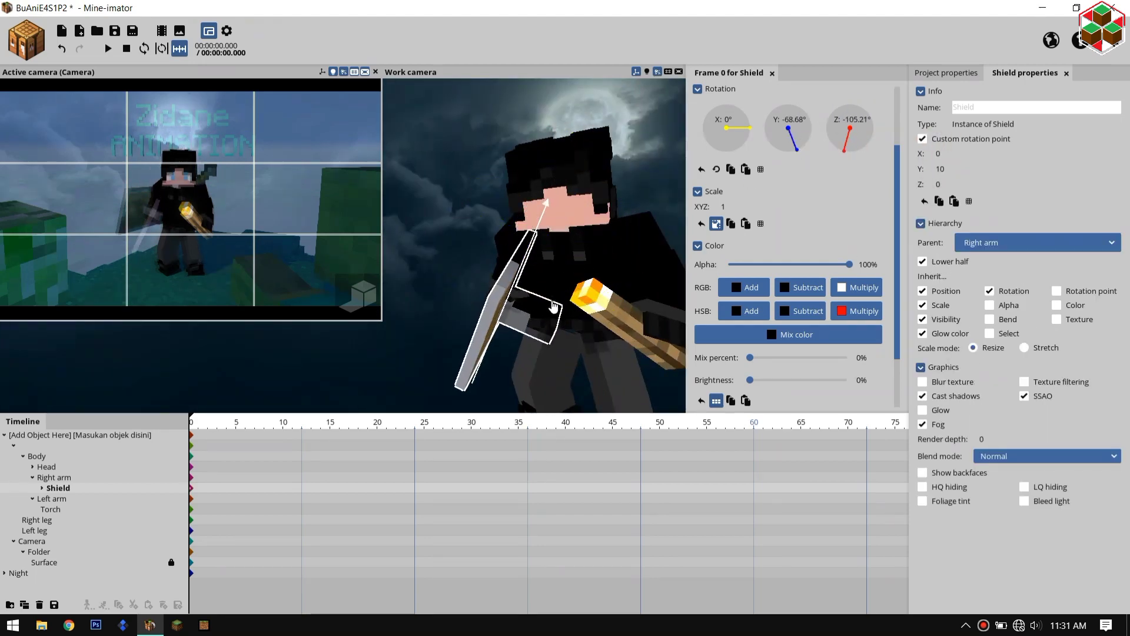
pyautogui.click(181, 563)
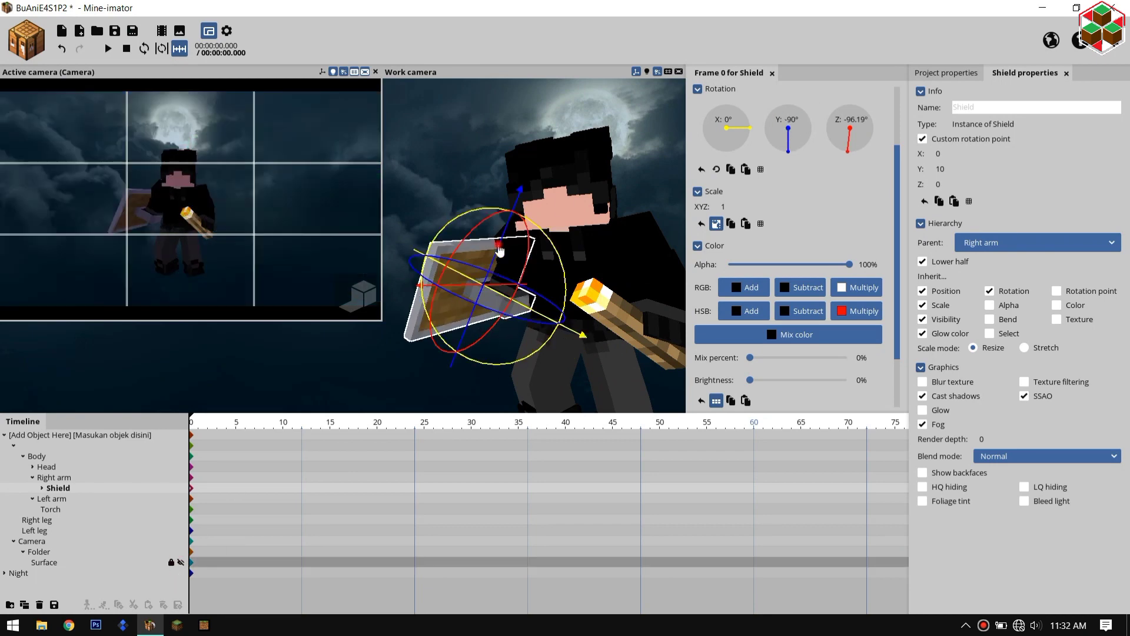
# Adjust the shield's placement and bend the right arm to about 25° so both line up with the reference.
pyautogui.moveTo(500, 247); pyautogui.dragTo(503, 239)
pyautogui.click(517, 238)
pyautogui.moveTo(616, 228); pyautogui.dragTo(519, 198)
pyautogui.click(475, 263)
pyautogui.moveTo(511, 247); pyautogui.dragTo(512, 238)
pyautogui.click(510, 237)
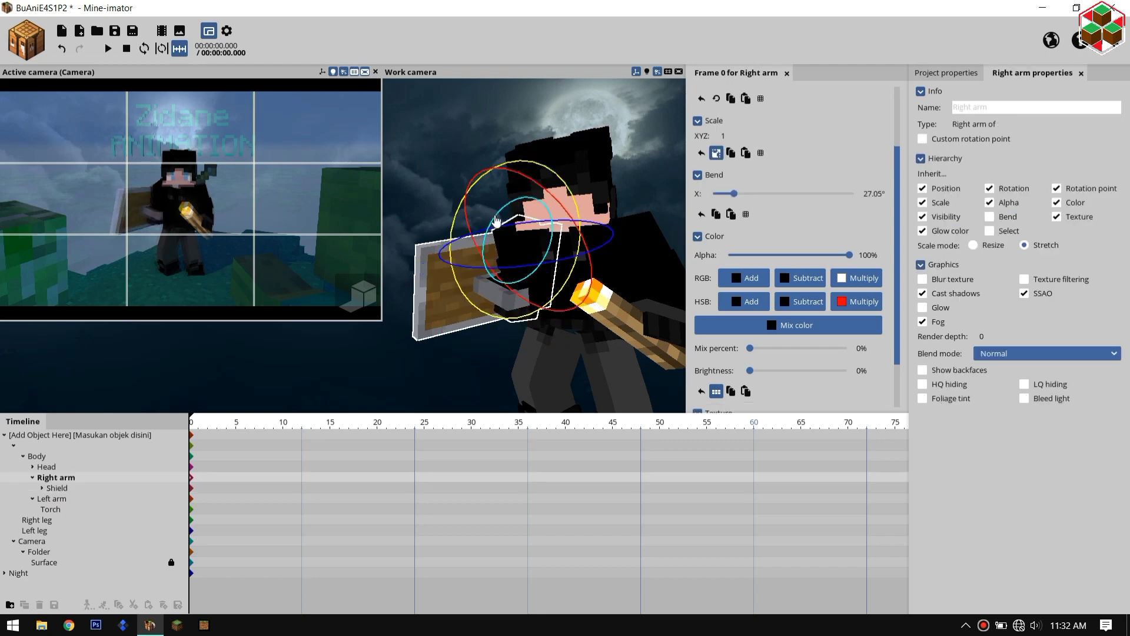
pyautogui.click(453, 289)
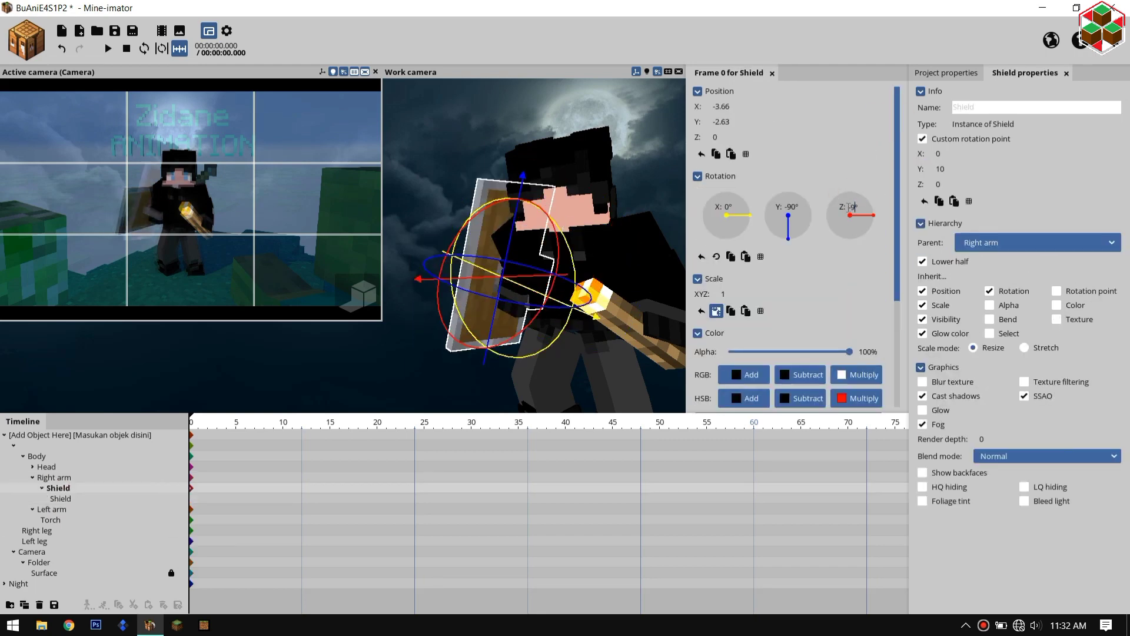
pyautogui.click(525, 201)
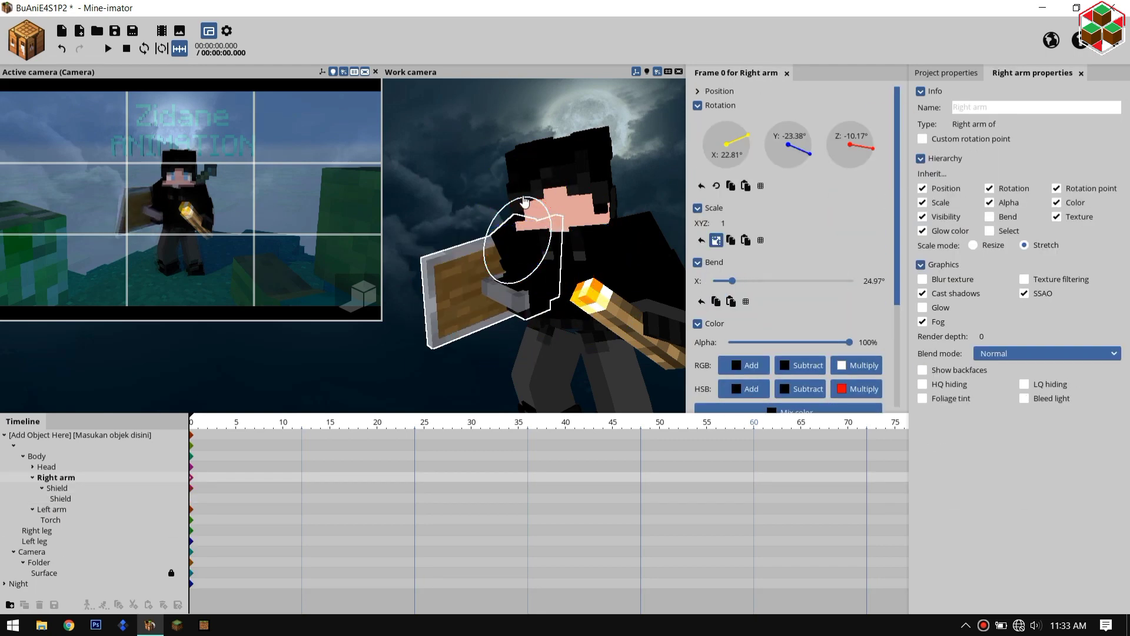
# Create a diamond sword item and parent it to the character's body.
pyautogui.click(27, 40)
pyautogui.click(122, 88)
pyautogui.click(357, 394)
pyautogui.moveTo(23, 583); pyautogui.dragTo(53, 463)
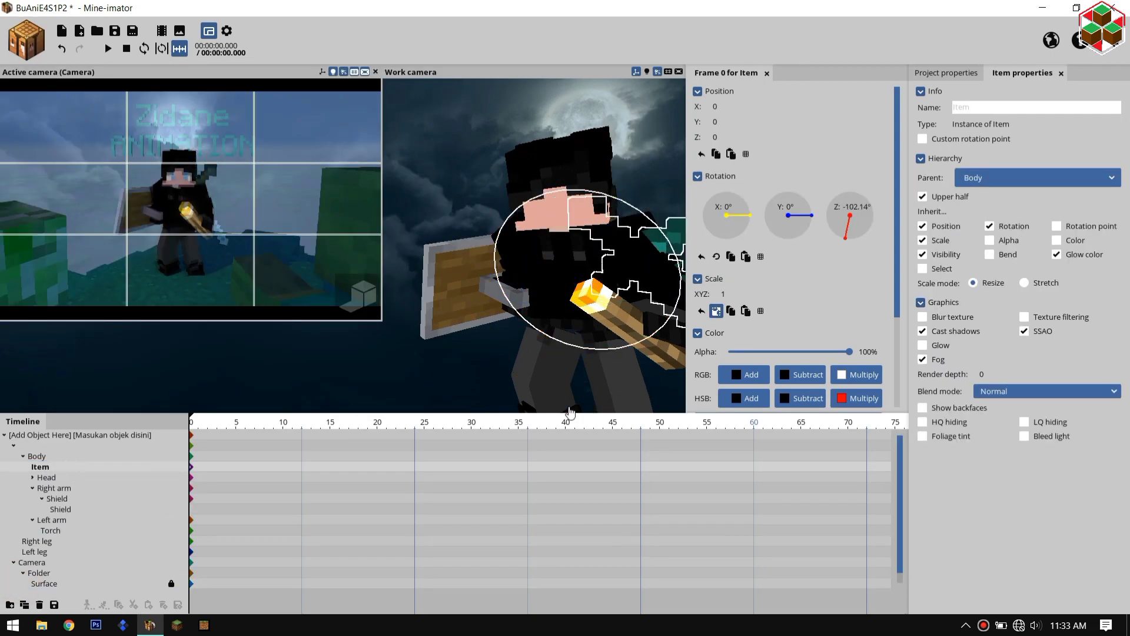
# Set the sword's Z rotation to 180° and move it up behind the character's shoulder.
pyautogui.click(854, 214)
pyautogui.write('180')
pyautogui.moveTo(560, 167); pyautogui.dragTo(566, 112)
pyautogui.moveTo(621, 150); pyautogui.dragTo(633, 162)
pyautogui.moveTo(640, 180); pyautogui.dragTo(656, 178)
pyautogui.moveTo(625, 231); pyautogui.dragTo(640, 200)
# Fine-tune the sword's position to about X 1.58, Y 10.89, Z -2.62 against the reference, and hide the reference surface.
pyautogui.moveTo(486, 223); pyautogui.dragTo(566, 259)
pyautogui.moveTo(558, 235); pyautogui.dragTo(543, 229)
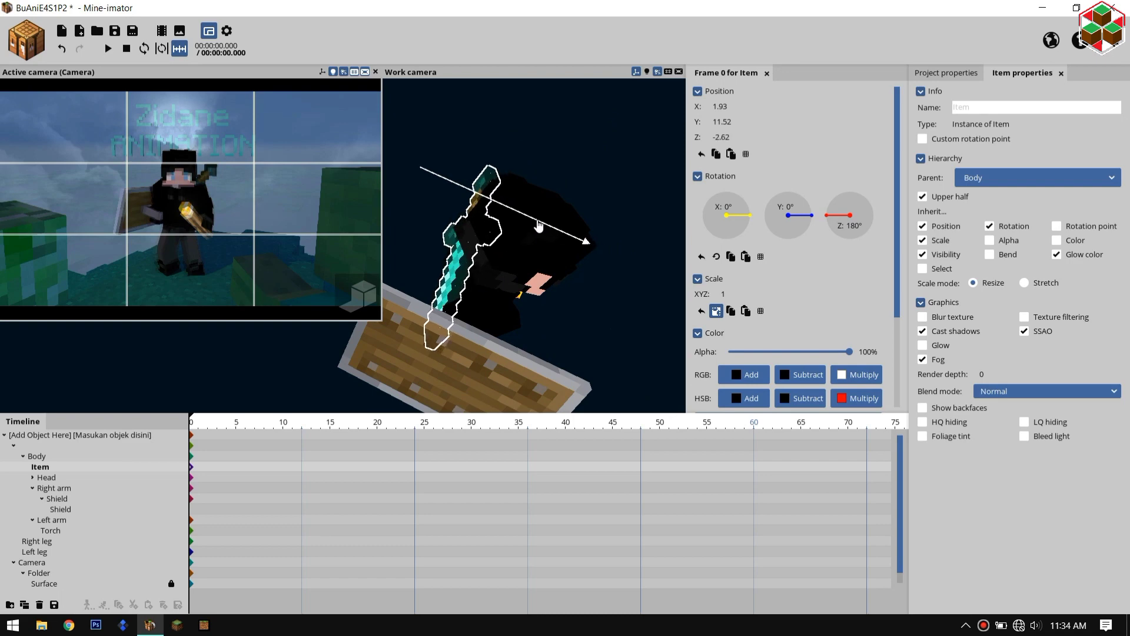
pyautogui.moveTo(537, 173); pyautogui.dragTo(542, 168)
pyautogui.moveTo(509, 236); pyautogui.dragTo(457, 287)
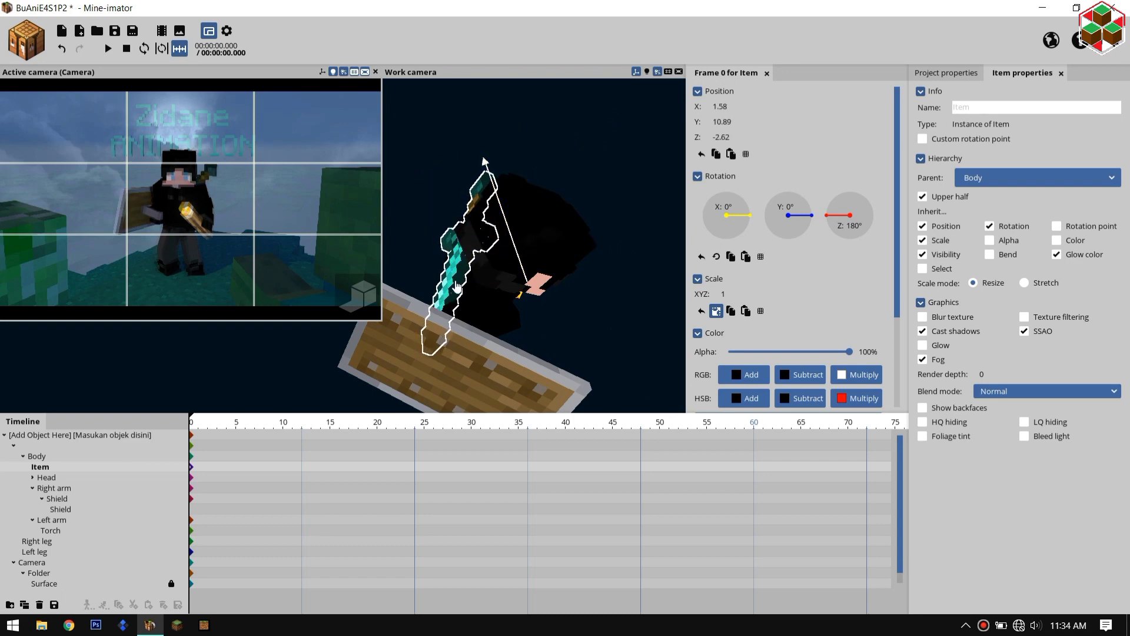
pyautogui.click(182, 585)
pyautogui.click(182, 584)
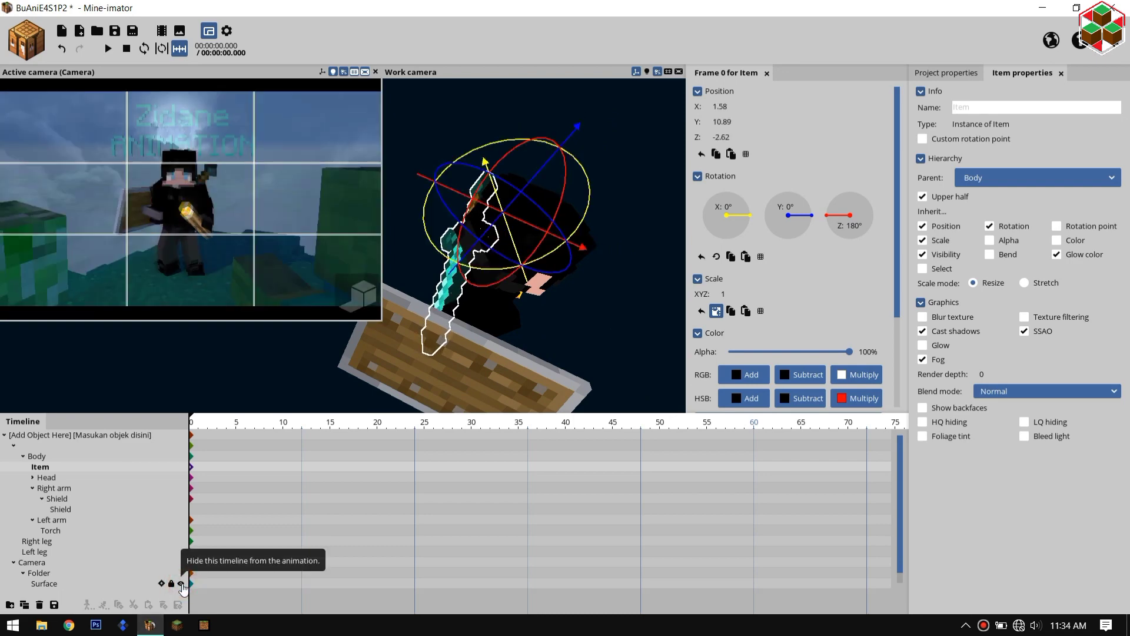
pyautogui.click(182, 584)
pyautogui.click(182, 585)
pyautogui.click(182, 584)
# Create a Grass Block and place it in the folder that holds the character and camera.
pyautogui.click(35, 47)
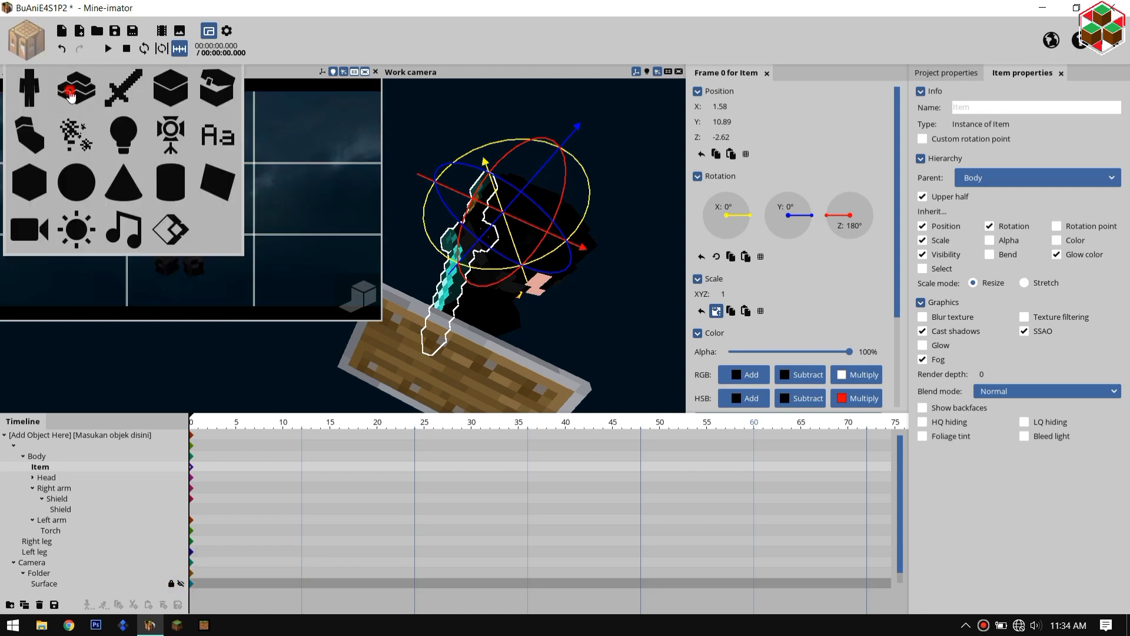
pyautogui.click(76, 87)
pyautogui.click(340, 199)
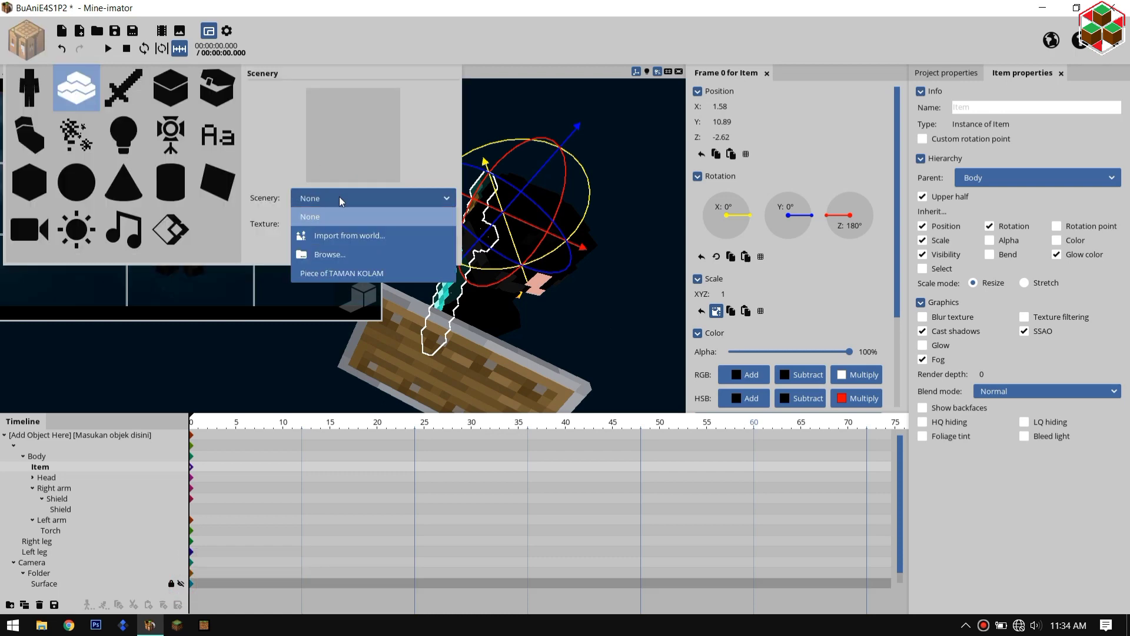
pyautogui.click(166, 91)
pyautogui.click(166, 92)
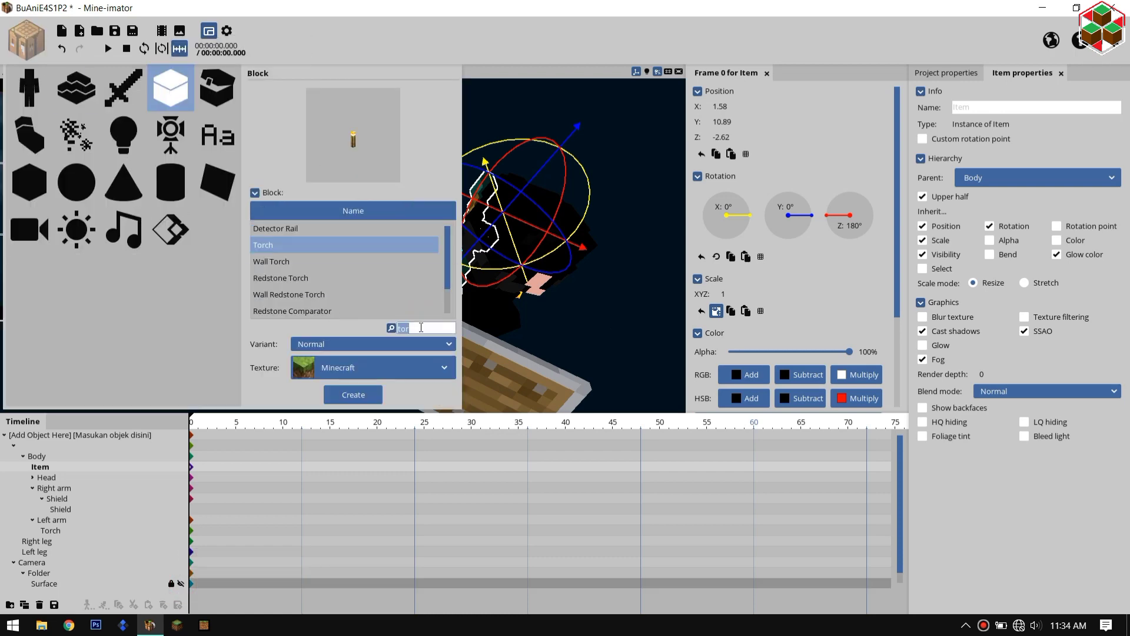
pyautogui.click(345, 402)
pyautogui.scroll(-1, 24, 583)
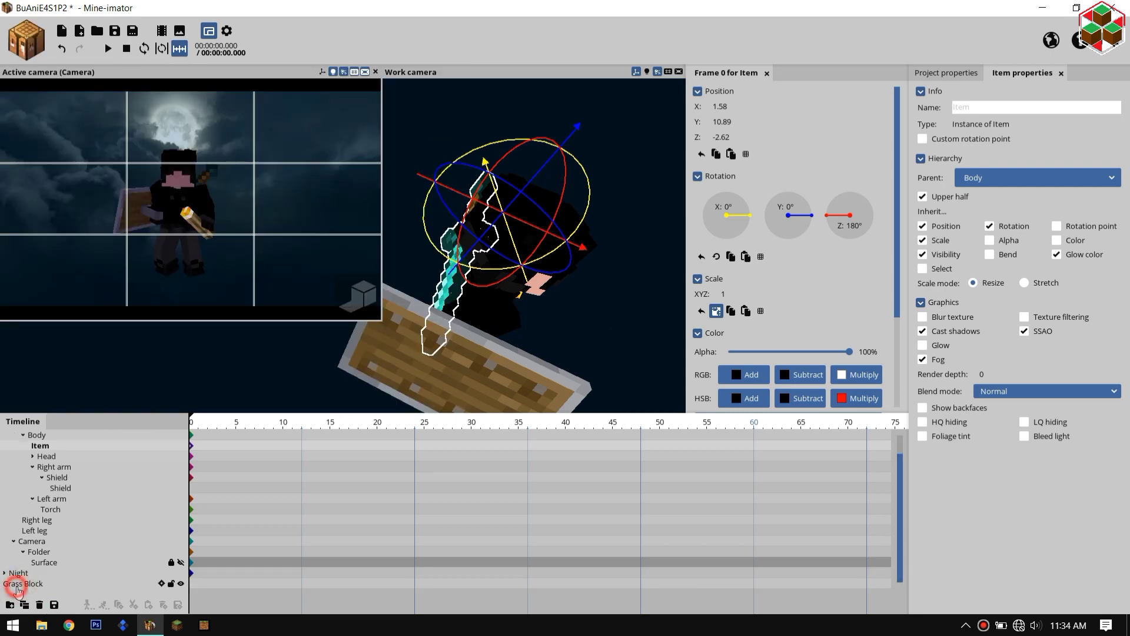
pyautogui.click(34, 552)
# Enable Repeat for the grass block and set it to X 6, Y 1, Z 8.
pyautogui.click(947, 74)
pyautogui.click(939, 108)
pyautogui.click(929, 458)
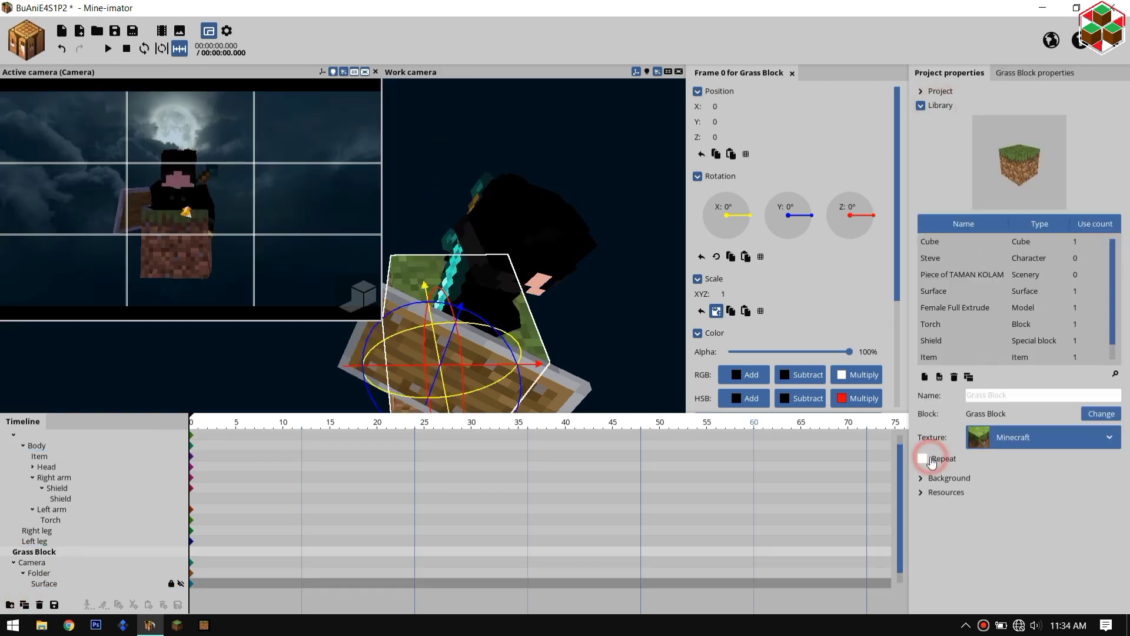
pyautogui.moveTo(939, 474); pyautogui.dragTo(995, 492)
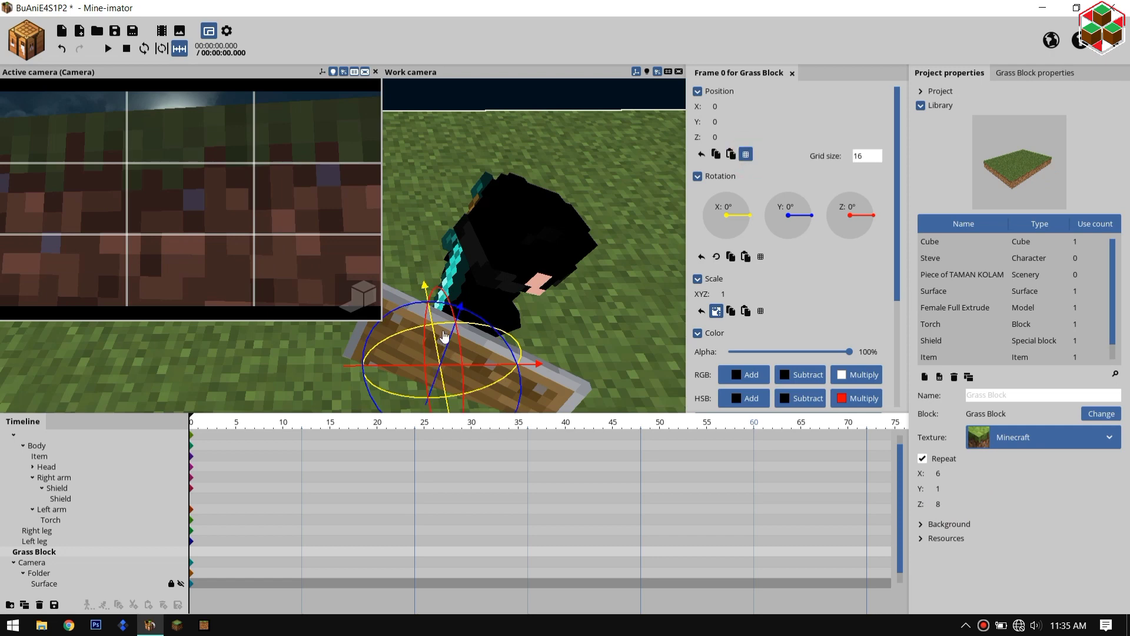
# Position the grass ground at X 0, Y -16, Z 32 on a 16-unit grid and rotate it to -31.50° on Y.
pyautogui.moveTo(444, 337); pyautogui.dragTo(424, 327)
pyautogui.moveTo(484, 386); pyautogui.dragTo(487, 408)
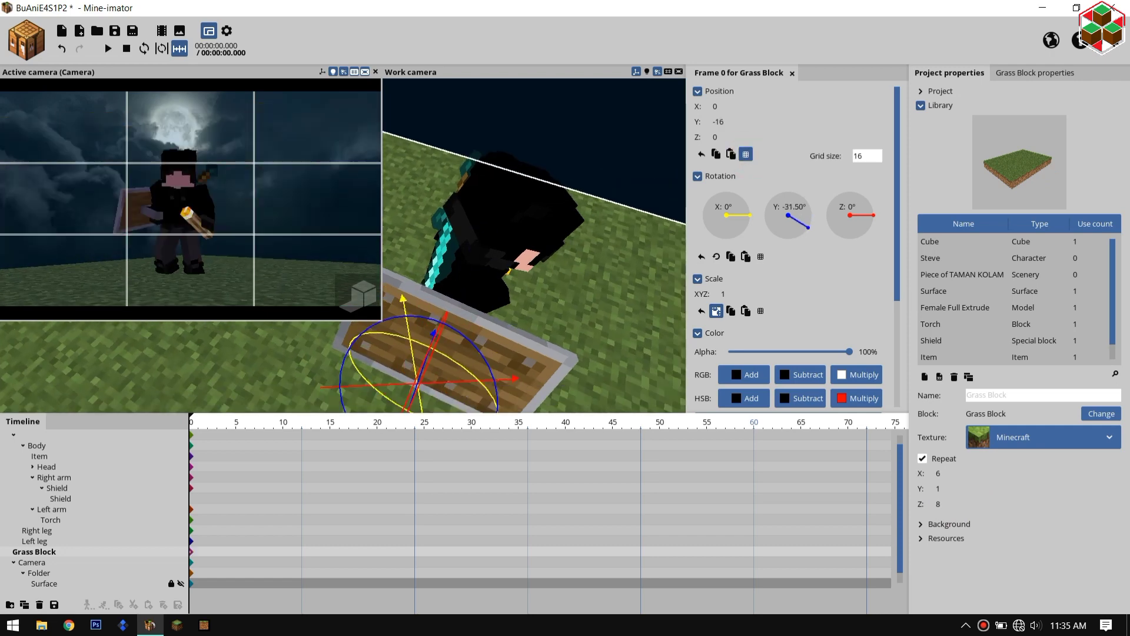
pyautogui.scroll(-5, 466, 342)
pyautogui.moveTo(435, 283); pyautogui.dragTo(485, 282)
pyautogui.moveTo(458, 368); pyautogui.dragTo(475, 404)
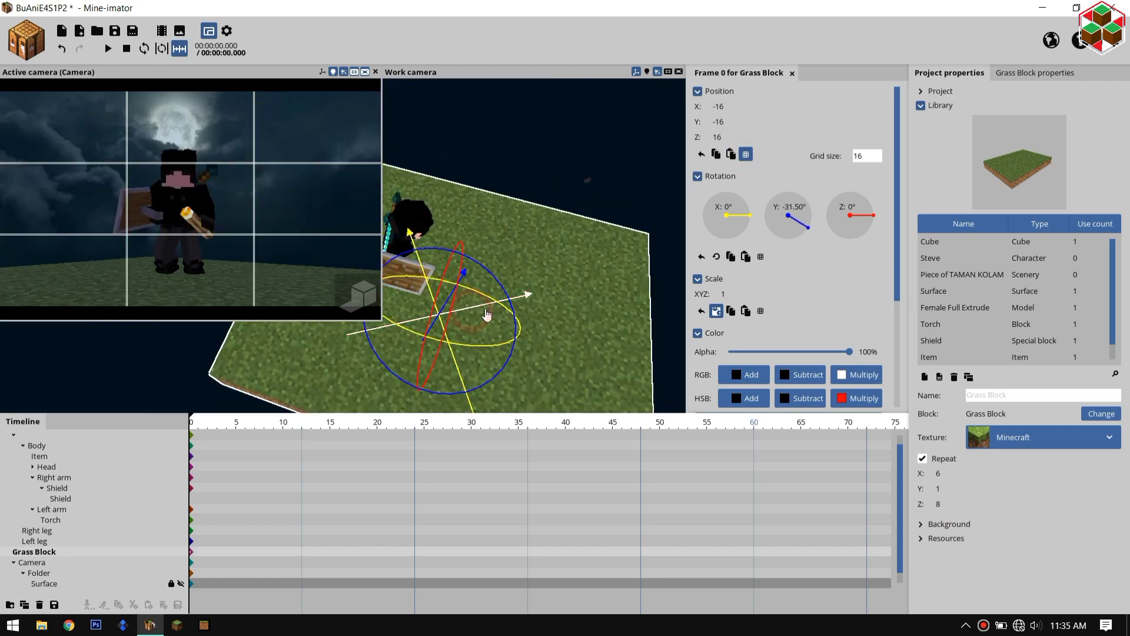
pyautogui.moveTo(486, 311); pyautogui.dragTo(519, 303)
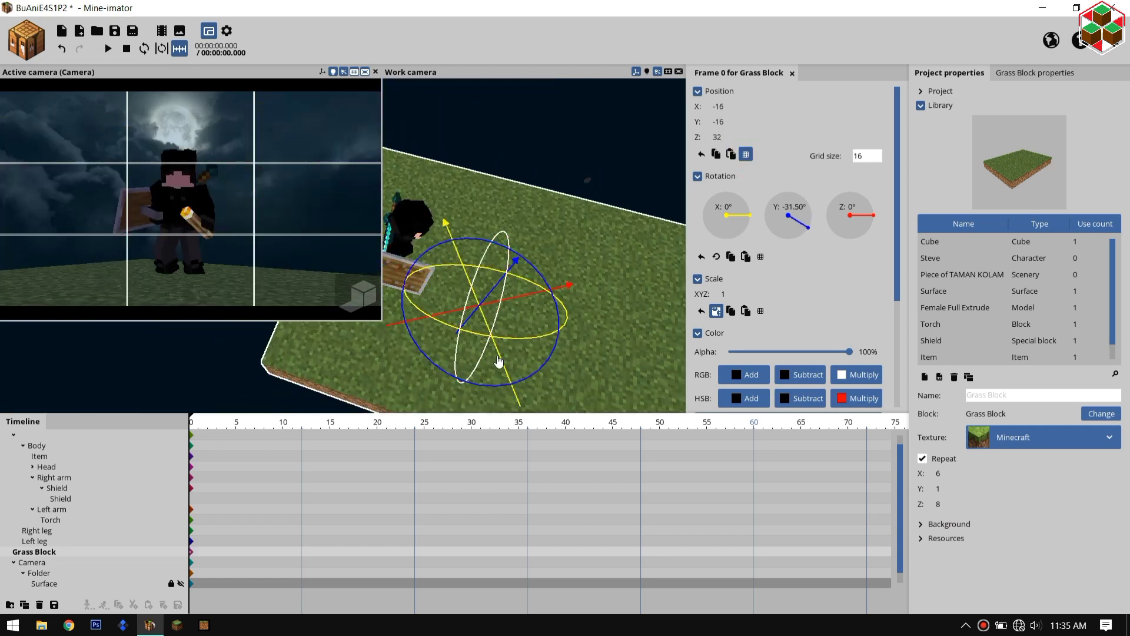
pyautogui.moveTo(500, 363); pyautogui.dragTo(431, 324)
pyautogui.click(350, 297)
pyautogui.click(358, 296)
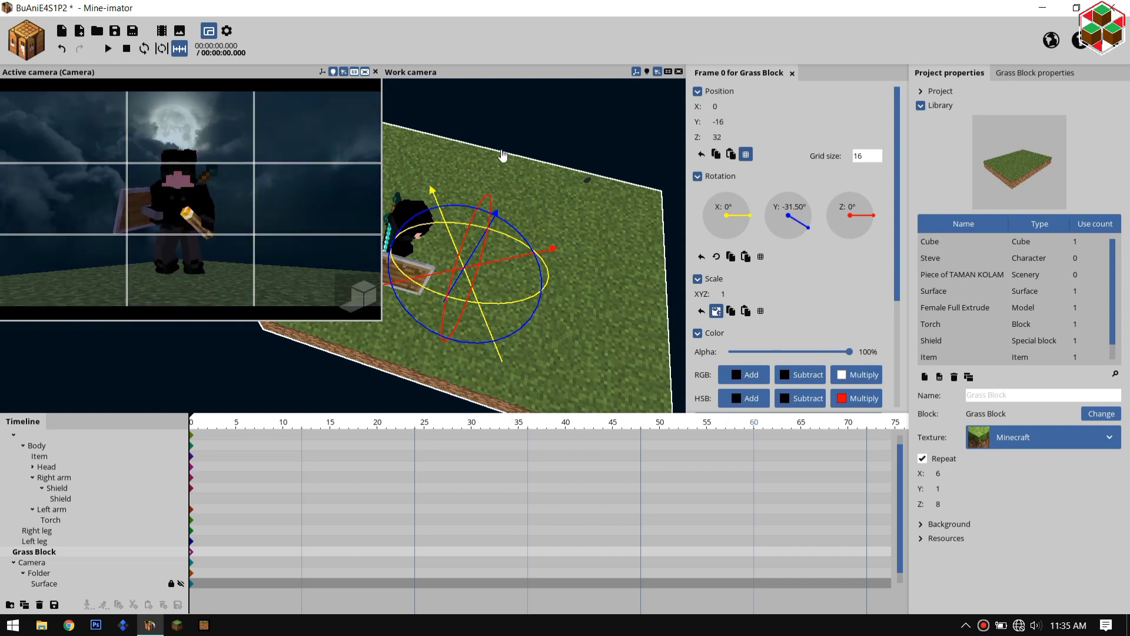
pyautogui.click(568, 118)
pyautogui.moveTo(569, 120); pyautogui.dragTo(220, 436)
# Create a Zombie character, move it to Z 48 and show the reference surface.
pyautogui.click(180, 583)
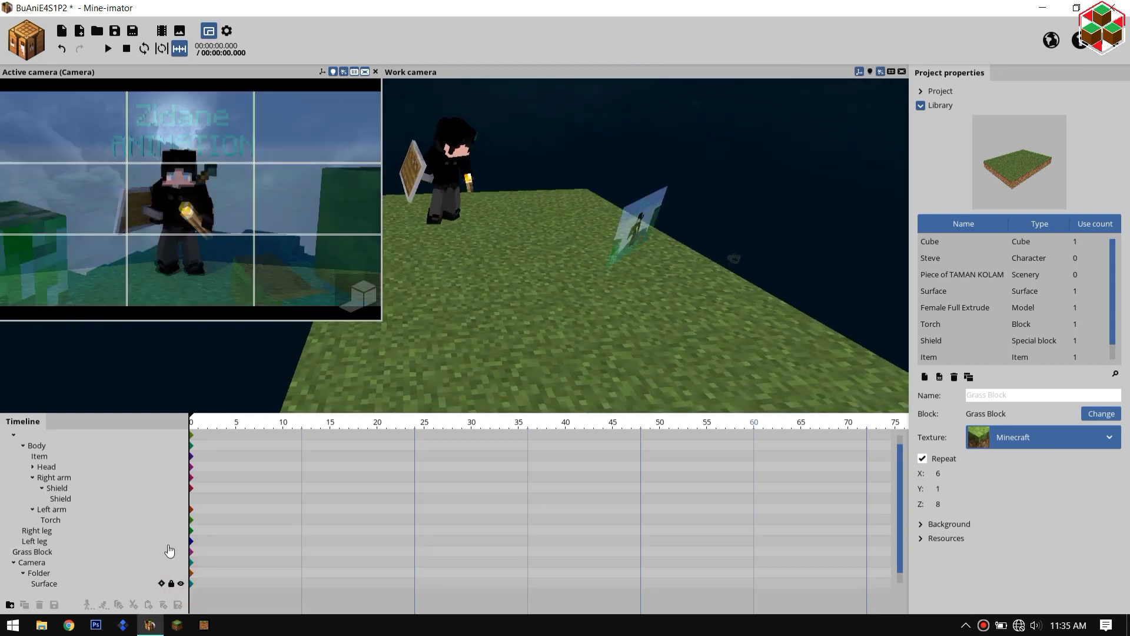
pyautogui.click(183, 585)
pyautogui.click(27, 40)
pyautogui.click(30, 83)
pyautogui.click(271, 245)
pyautogui.click(353, 399)
pyautogui.moveTo(505, 257); pyautogui.dragTo(615, 288)
pyautogui.click(181, 583)
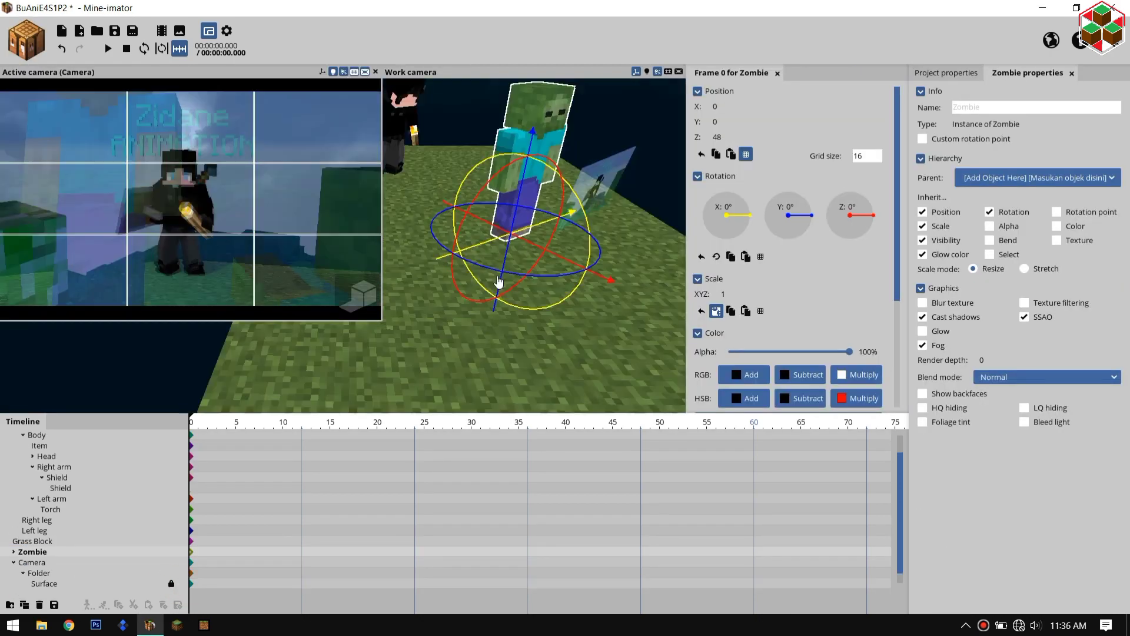
# Set the camera to Y 15 with an X rotation of about 4.88° and adjust the character's head to the reference.
pyautogui.click(33, 562)
pyautogui.click(46, 457)
pyautogui.moveTo(471, 188); pyautogui.dragTo(479, 219)
# Move the zombie into the camera's right foreground and rotate its left arm to about -79° on X with a 25° bend.
pyautogui.click(36, 552)
pyautogui.moveTo(573, 218); pyautogui.dragTo(438, 312)
pyautogui.moveTo(533, 204)
pyautogui.mouseDown()
pyautogui.moveTo(575, 191)
pyautogui.moveTo(550, 201)
pyautogui.mouseUp()
pyautogui.moveTo(612, 234); pyautogui.dragTo(639, 244)
pyautogui.click(538, 189)
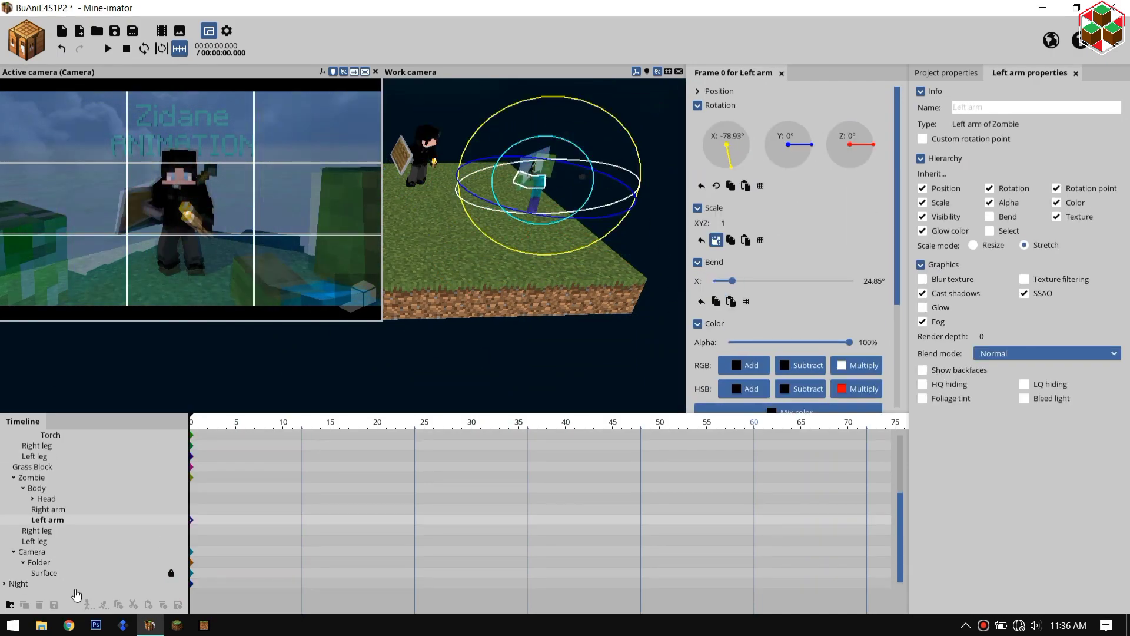
# Refine the zombie's placement and rotate its head to match the foreground zombie in the reference.
pyautogui.click(32, 477)
pyautogui.scroll(5, 522, 269)
pyautogui.scroll(-3, 523, 269)
pyautogui.click(532, 171)
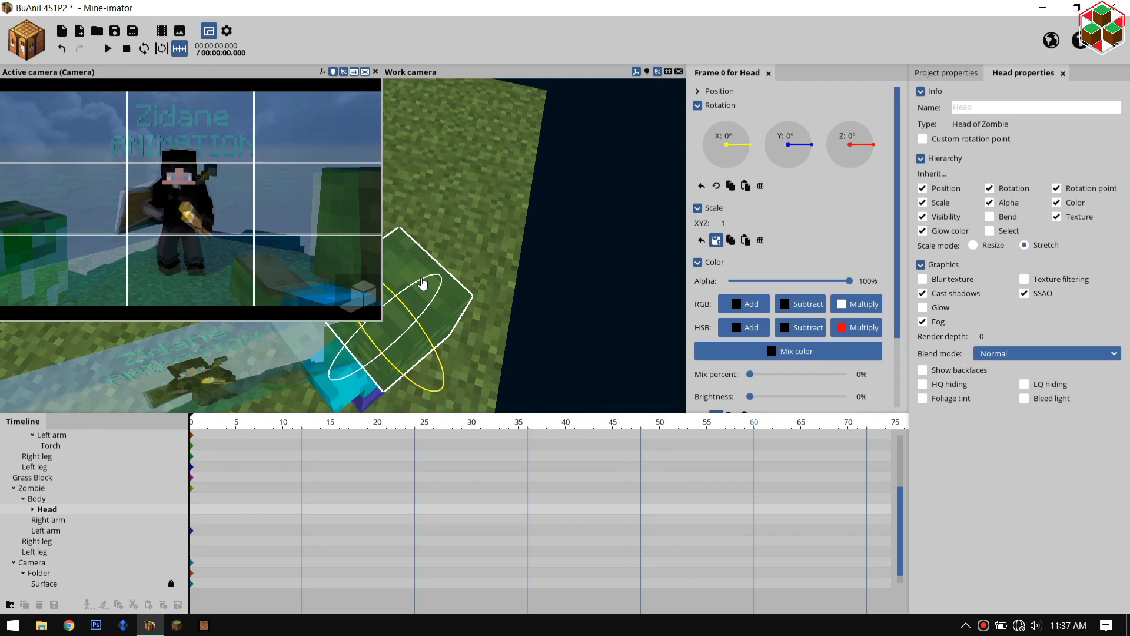
pyautogui.moveTo(423, 284); pyautogui.dragTo(414, 292)
pyautogui.click(271, 371)
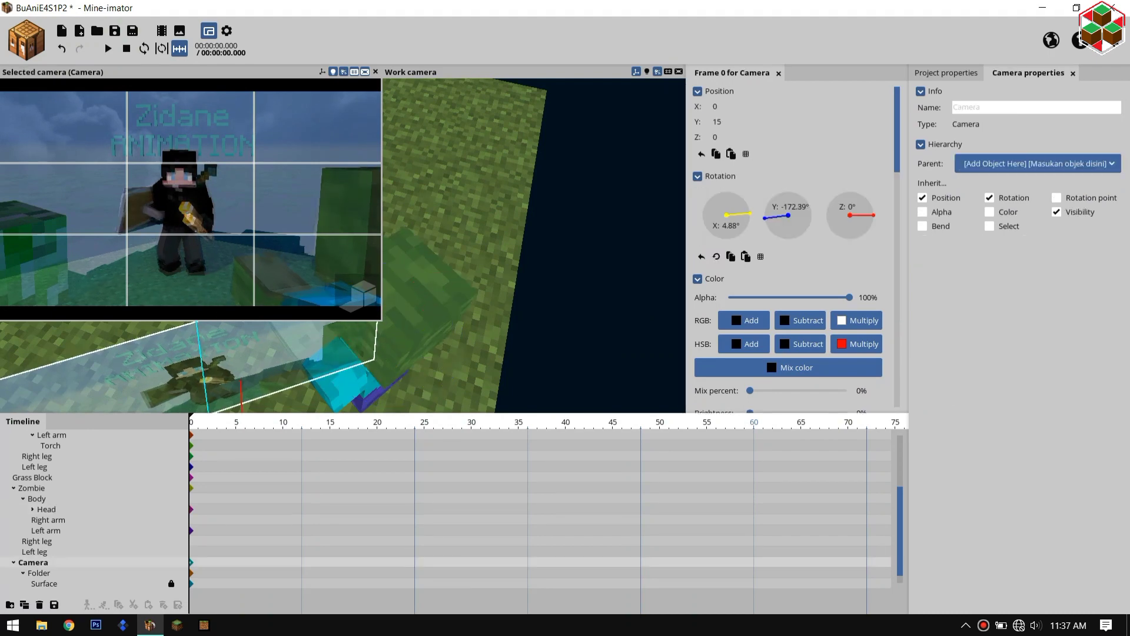
# Create a Creeper character and reorder it to sit directly above the camera in the timeline.
pyautogui.click(27, 40)
pyautogui.click(312, 275)
pyautogui.click(352, 379)
pyautogui.moveTo(35, 583); pyautogui.dragTo(46, 545)
pyautogui.scroll(-10, 468, 218)
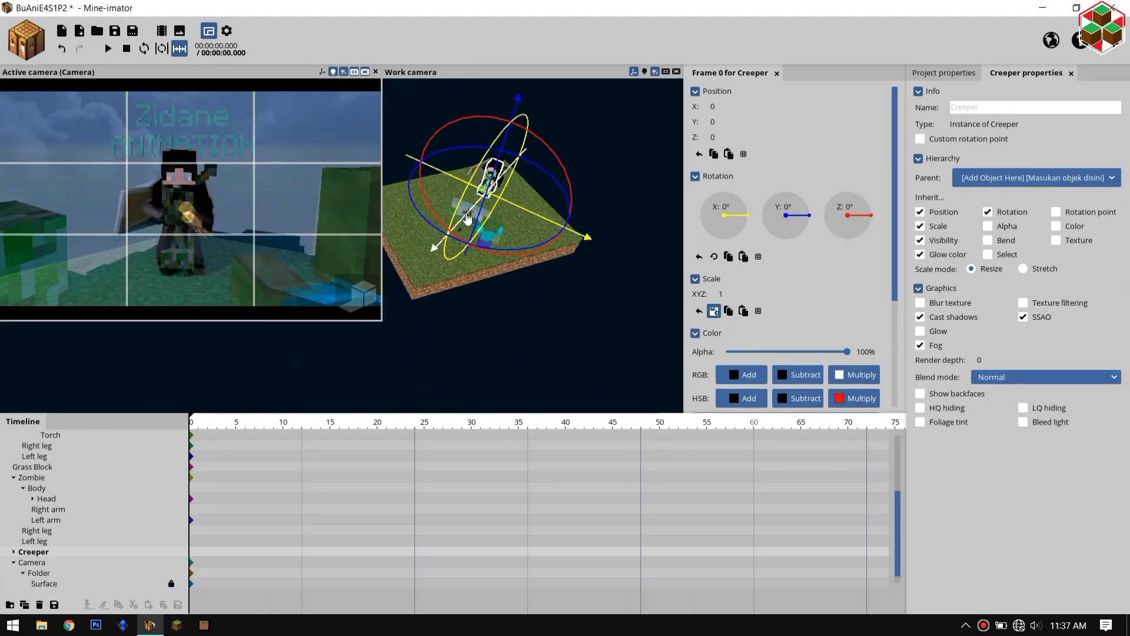
# Place the creeper at X -6.95, Y -1.43, Z 53.87 with Y rotation -206.71° and scale 0.94, and hide the reference surface.
pyautogui.moveTo(468, 218); pyautogui.dragTo(419, 268)
pyautogui.moveTo(506, 274); pyautogui.dragTo(354, 280)
pyautogui.moveTo(469, 157); pyautogui.dragTo(468, 163)
pyautogui.moveTo(524, 263); pyautogui.dragTo(516, 259)
pyautogui.scroll(10, 447, 236)
pyautogui.moveTo(428, 250); pyautogui.dragTo(432, 259)
pyautogui.moveTo(483, 277)
pyautogui.mouseDown()
pyautogui.moveTo(484, 306)
pyautogui.moveTo(483, 281)
pyautogui.mouseUp()
pyautogui.moveTo(512, 298); pyautogui.dragTo(504, 295)
pyautogui.click(181, 583)
pyautogui.click(361, 296)
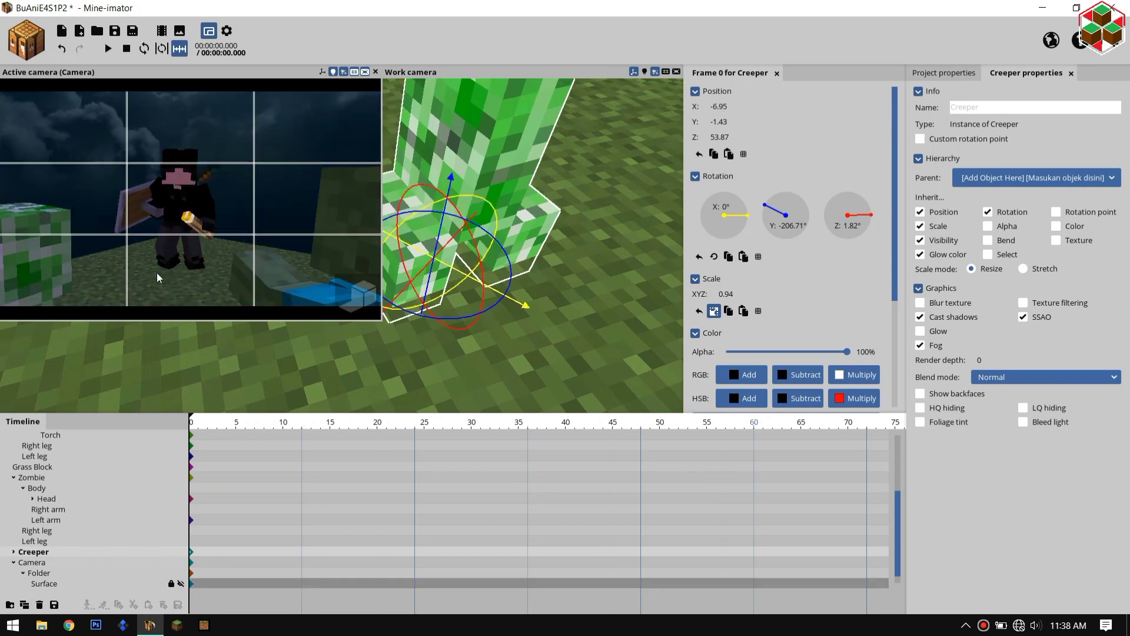
# Create a point light and parent it to the torch in the character's left arm.
pyautogui.click(27, 40)
pyautogui.click(116, 139)
pyautogui.click(354, 169)
pyautogui.click(897, 555)
pyautogui.moveTo(900, 586); pyautogui.dragTo(900, 591)
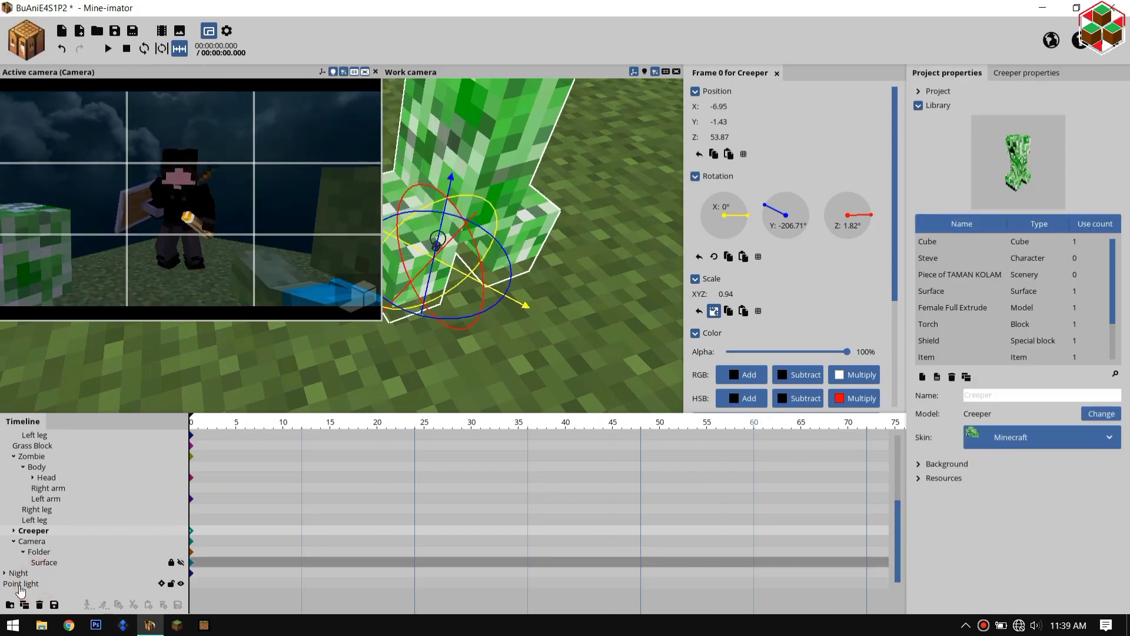
pyautogui.moveTo(19, 586); pyautogui.dragTo(67, 471)
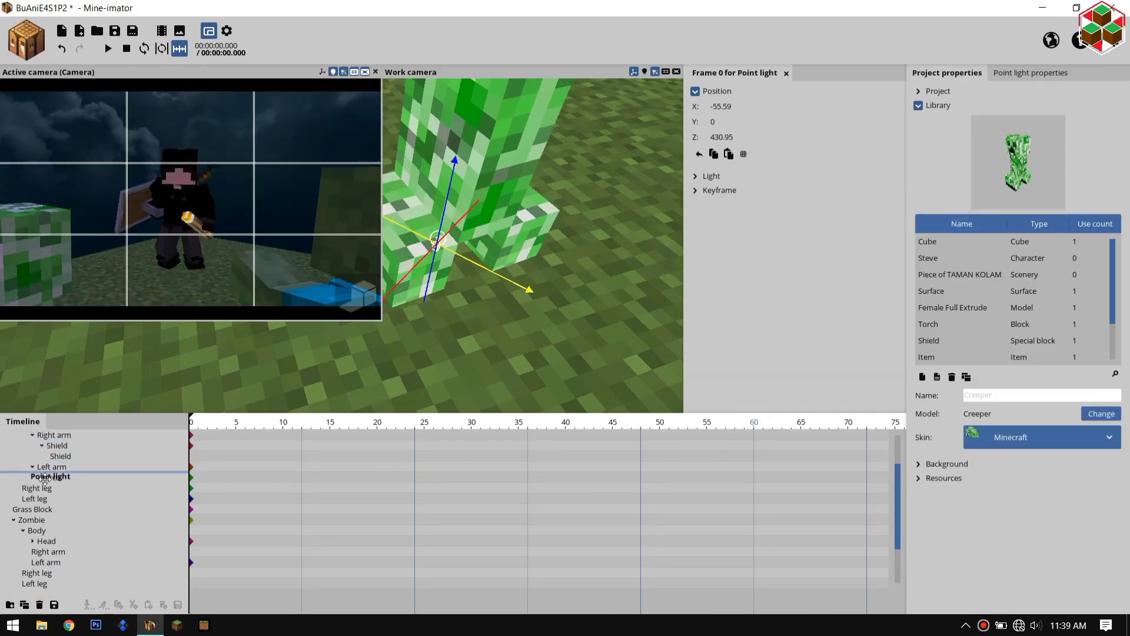
# Open the torch's properties and move its point light close to the torch flame.
pyautogui.moveTo(442, 318); pyautogui.dragTo(618, 232, button='right')
pyautogui.moveTo(618, 232); pyautogui.dragTo(580, 201)
pyautogui.click(57, 478)
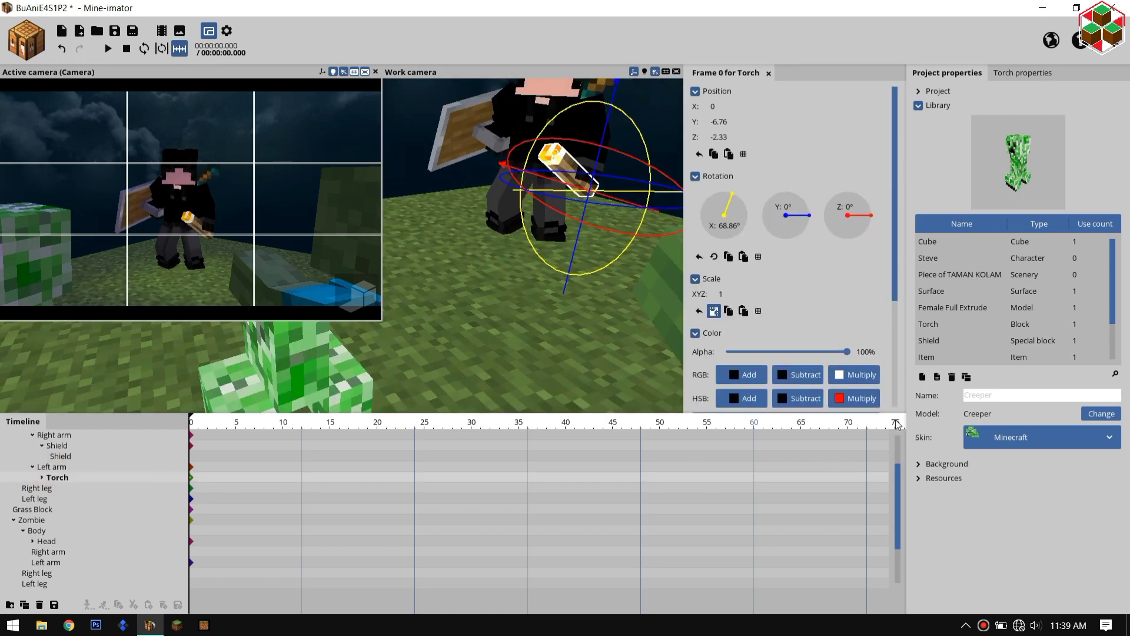
pyautogui.click(1011, 75)
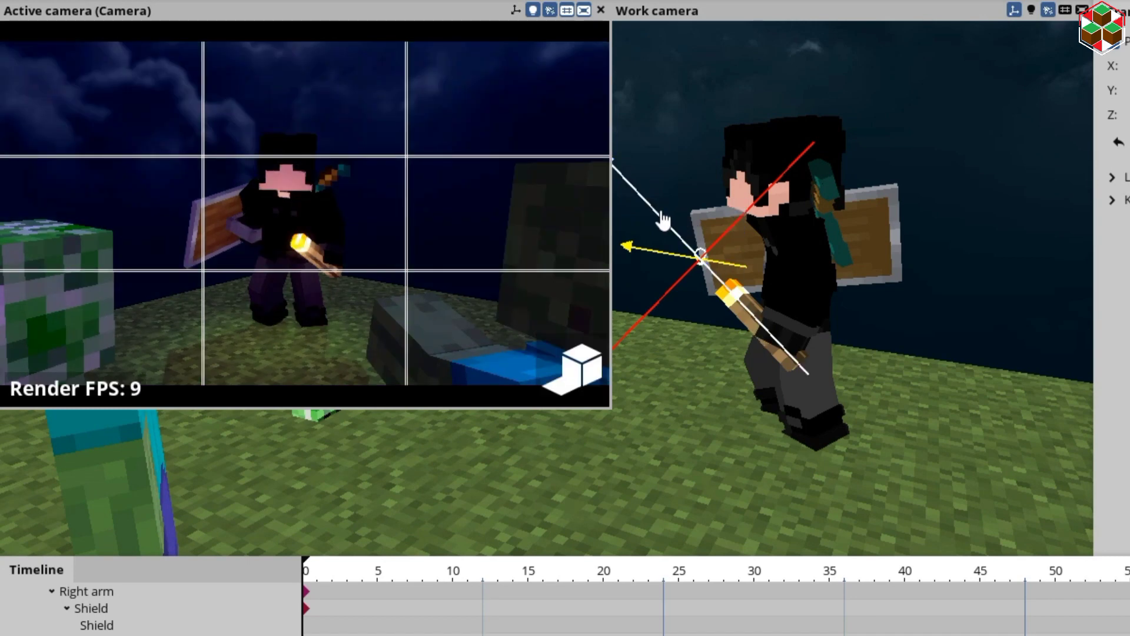
pyautogui.moveTo(751, 203); pyautogui.dragTo(727, 225)
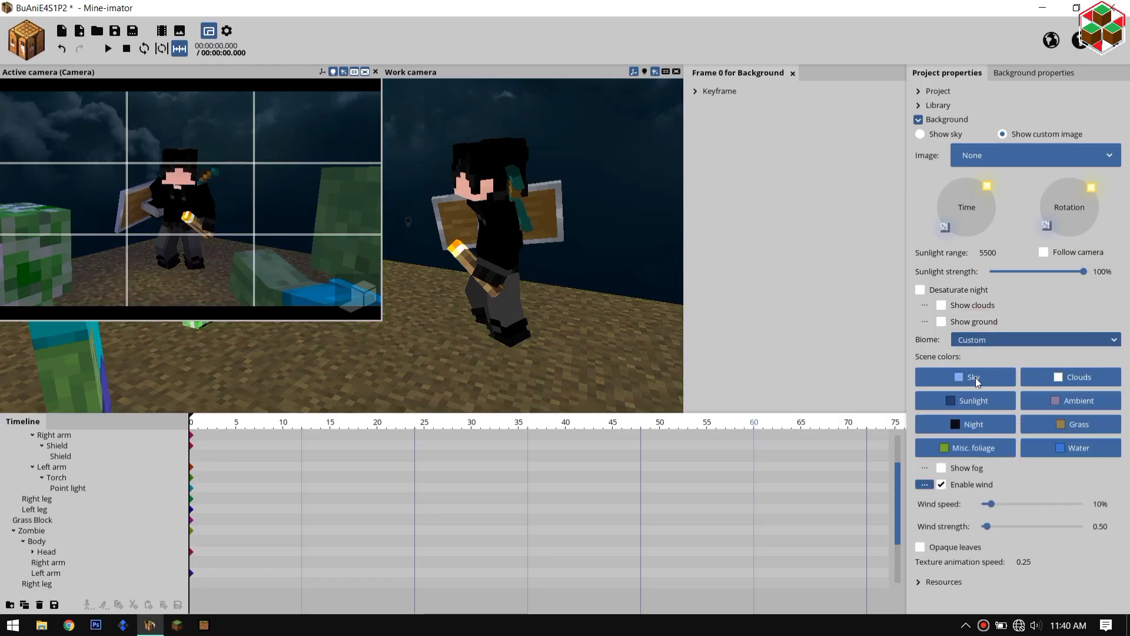
# Set the background's miscellaneous foliage colour to green and the grass colour to 2CCE78.
pyautogui.click(966, 448)
pyautogui.click(582, 323)
pyautogui.click(563, 385)
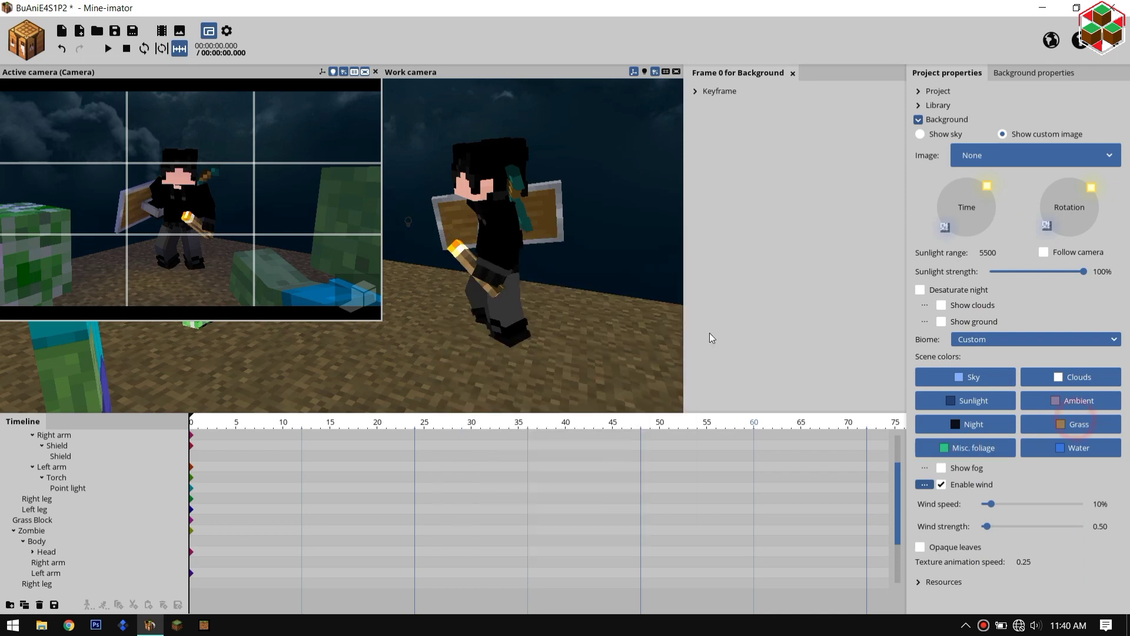
pyautogui.click(1072, 424)
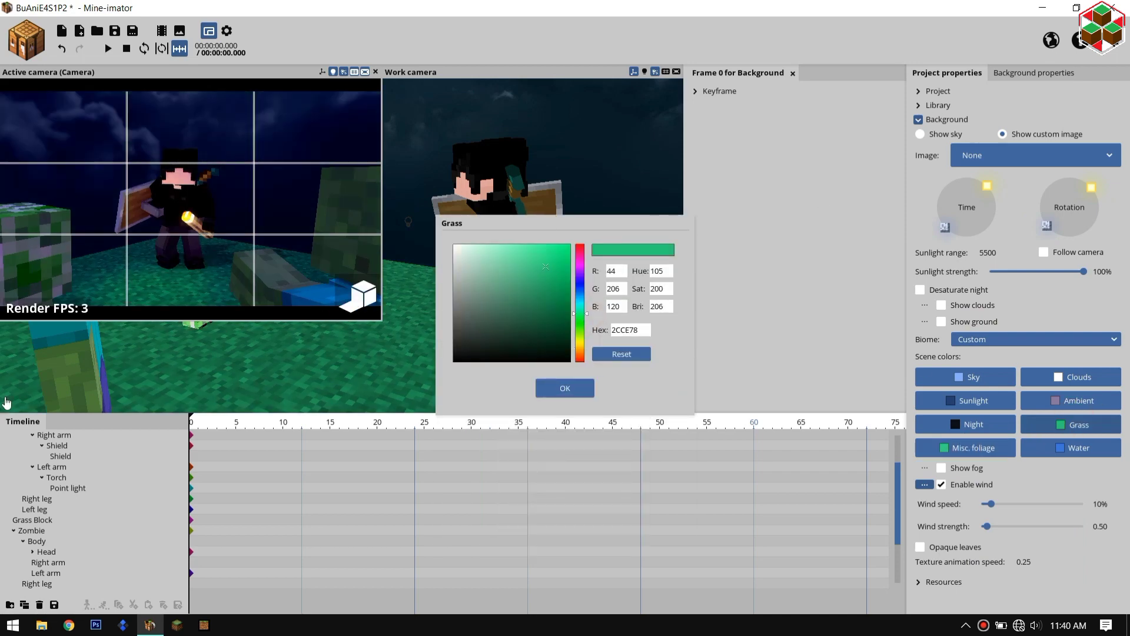
# Rotate the Night folder to X -9.17°, Y 46.49° and Z -22.67°, checking the rendered view.
pyautogui.click(4, 583)
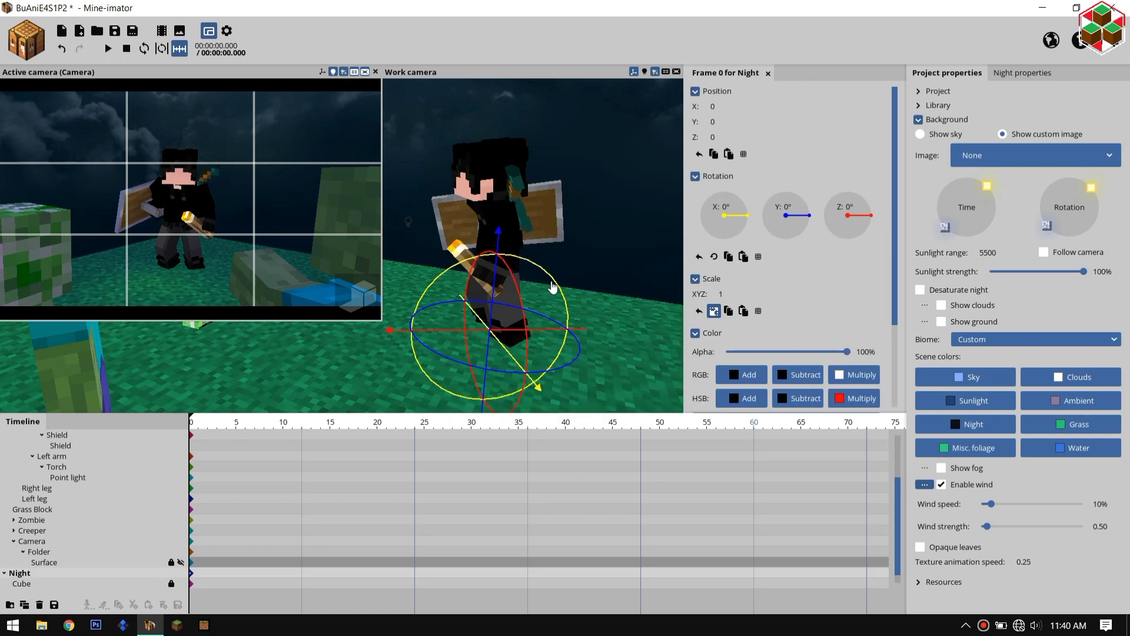
pyautogui.moveTo(558, 306); pyautogui.dragTo(513, 252)
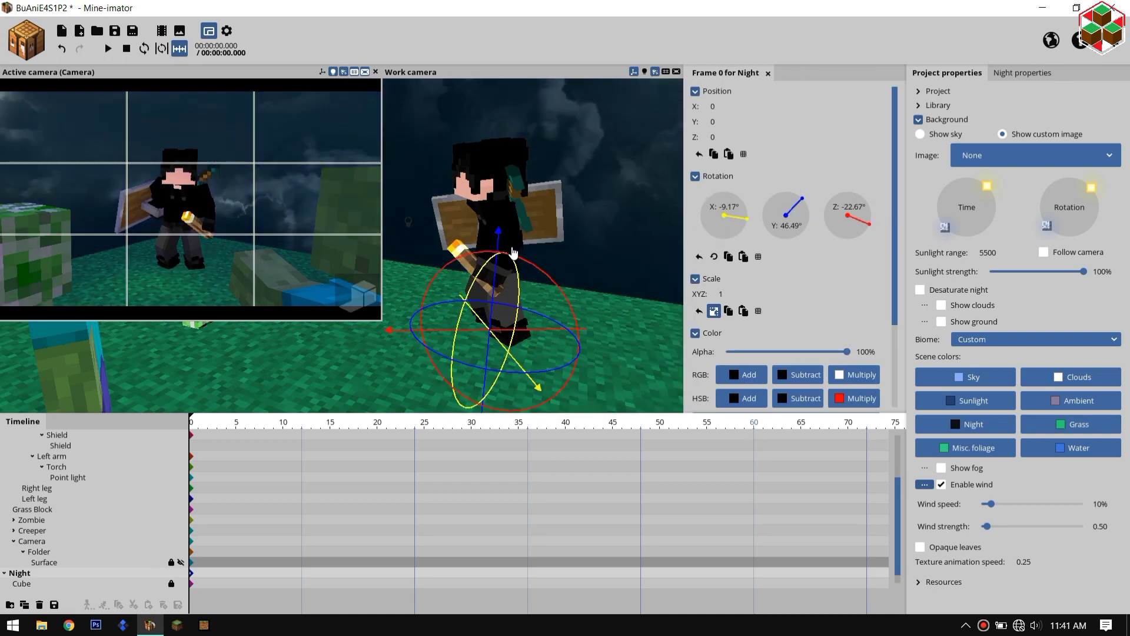
pyautogui.press('F5')
pyautogui.press('F5')
# Tint the night sky cube with a teal RGB multiply colour and a 12% blue mix colour.
pyautogui.click(22, 583)
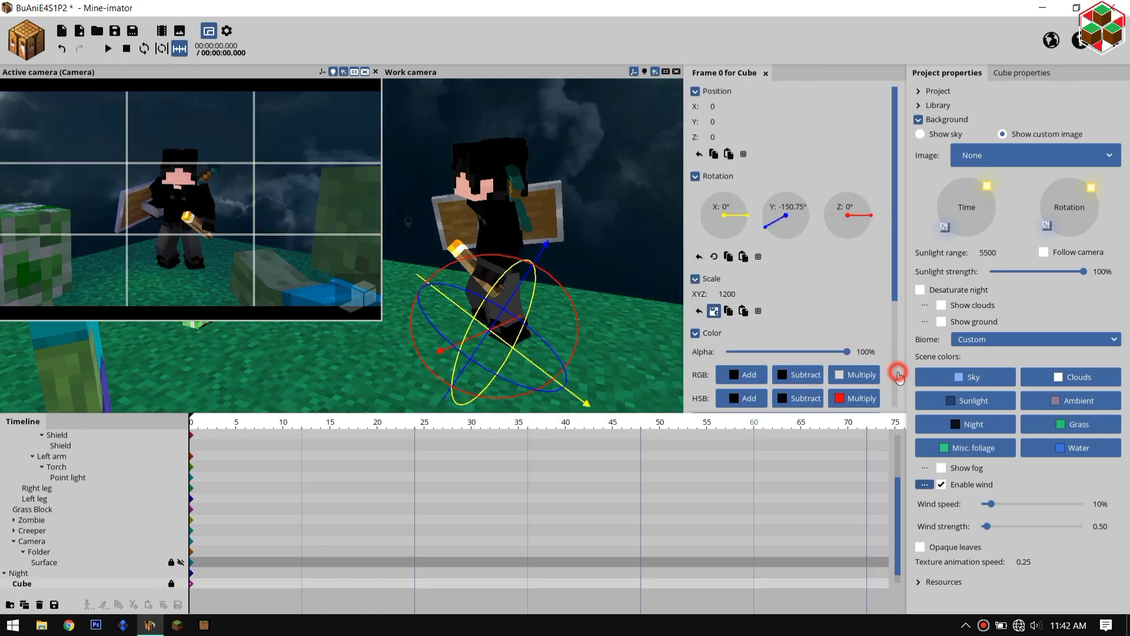
pyautogui.click(895, 371)
pyautogui.click(855, 217)
pyautogui.click(577, 390)
pyautogui.moveTo(524, 292); pyautogui.dragTo(537, 274)
pyautogui.press('F5')
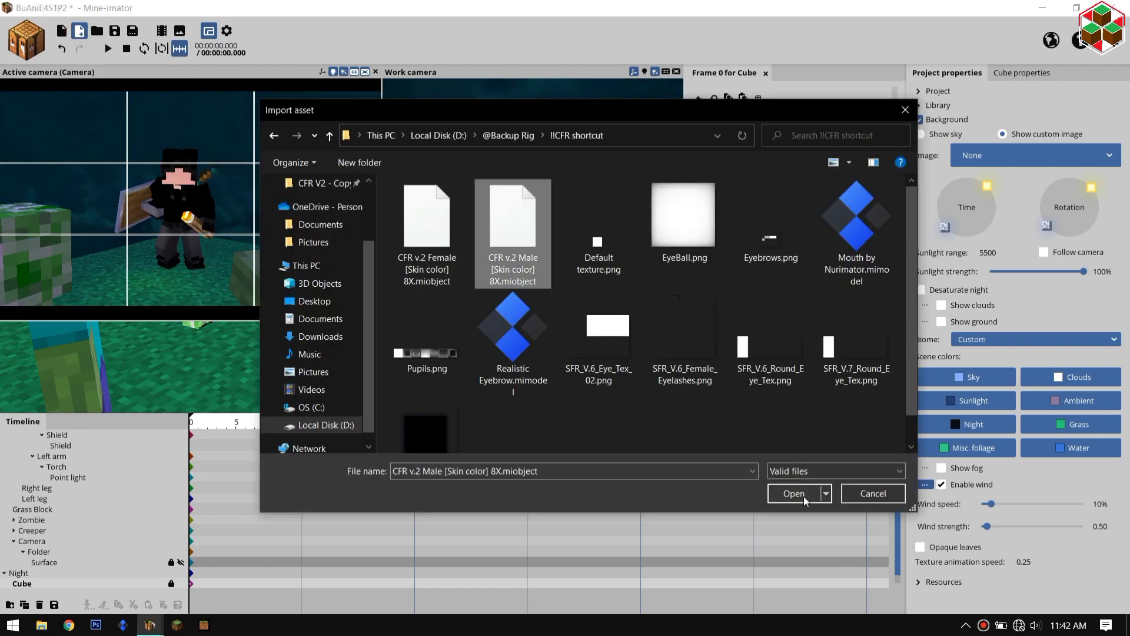
# Import CFR v.2 Male [Skin color] 8X.miobject and parent the face rig to the character's head.
pyautogui.click(792, 495)
pyautogui.moveTo(897, 524); pyautogui.dragTo(897, 551)
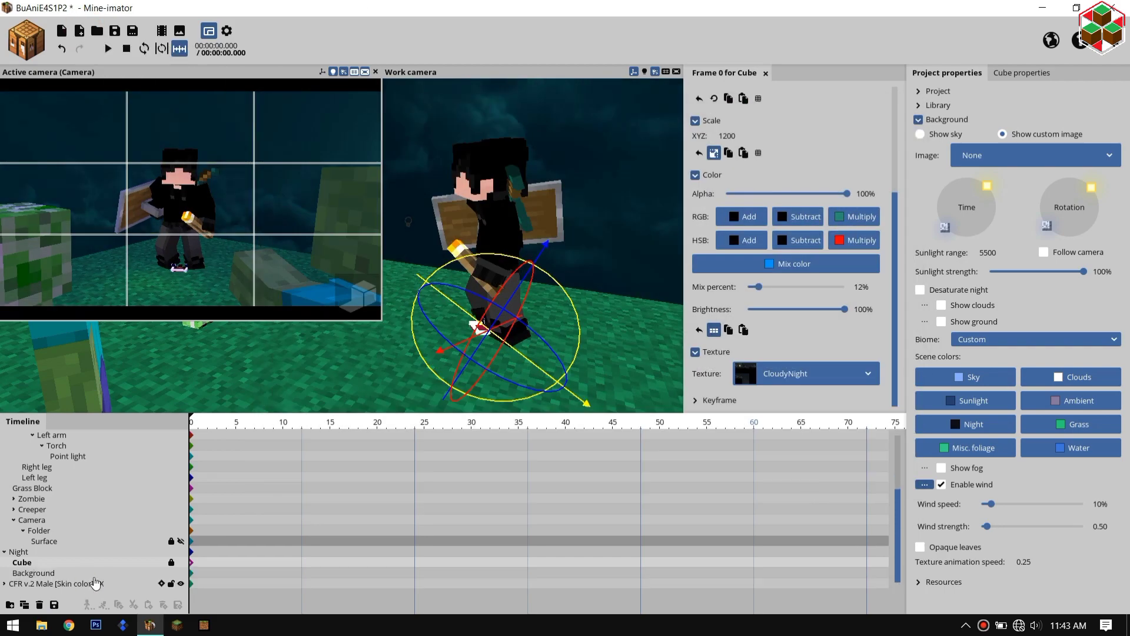
pyautogui.click(95, 583)
pyautogui.click(1044, 74)
pyautogui.click(1028, 177)
pyautogui.click(1011, 292)
pyautogui.moveTo(582, 177)
pyautogui.mouseDown()
pyautogui.moveTo(636, 177)
pyautogui.moveTo(571, 183)
pyautogui.mouseUp()
pyautogui.scroll(5, 165, 512)
# Hide the face rig's Mouth [Scale] object and select its Cheeks [Scale Z] folder.
pyautogui.click(32, 477)
pyautogui.click(181, 562)
pyautogui.click(181, 530)
pyautogui.click(96, 530)
pyautogui.click(966, 626)
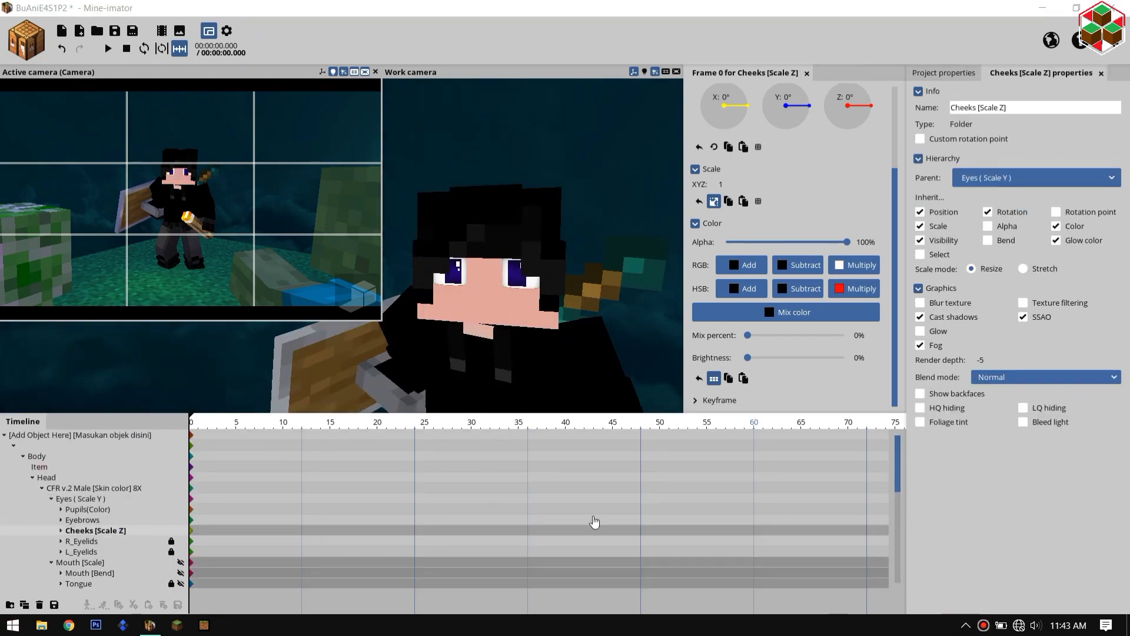
# Make the Cheeks [Scale Z] folder of the face rig visible at frame 0.
pyautogui.scroll(-10, 594, 522)
pyautogui.click(29, 584)
pyautogui.moveTo(896, 541); pyautogui.dragTo(897, 485)
pyautogui.click(103, 446)
pyautogui.scroll(1, 118, 459)
pyautogui.click(89, 467)
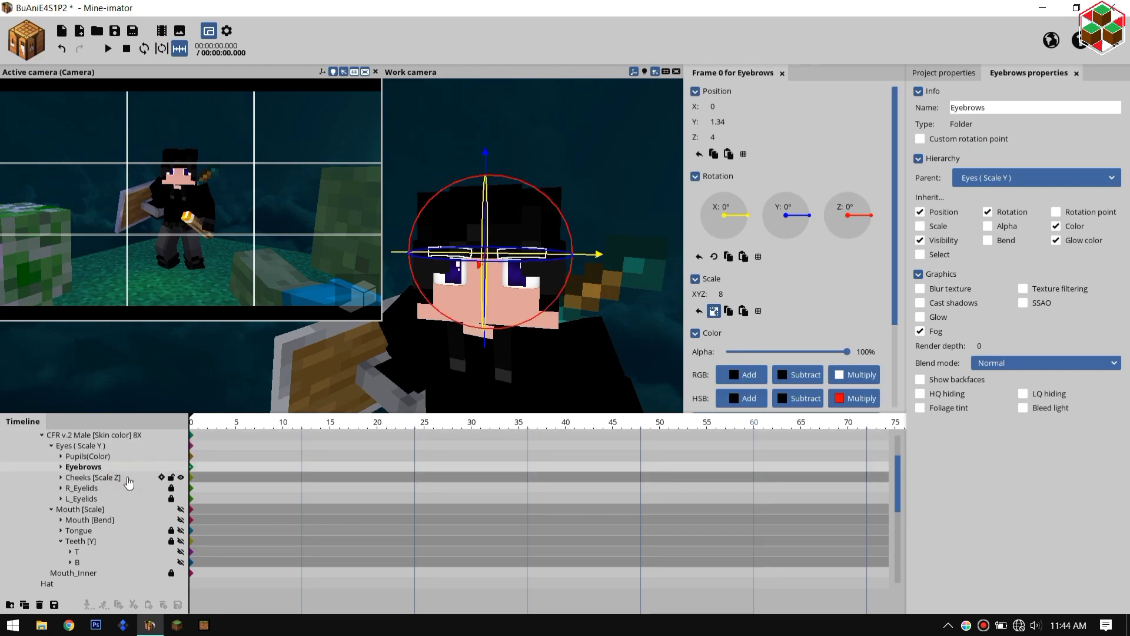
pyautogui.click(129, 478)
pyautogui.moveTo(895, 288); pyautogui.dragTo(919, 405)
pyautogui.click(697, 395)
# Change the RGB multiply colour of the CFR v.2 Male face rig to match the character's skin tone.
pyautogui.moveTo(898, 476); pyautogui.dragTo(900, 451)
pyautogui.click(159, 489)
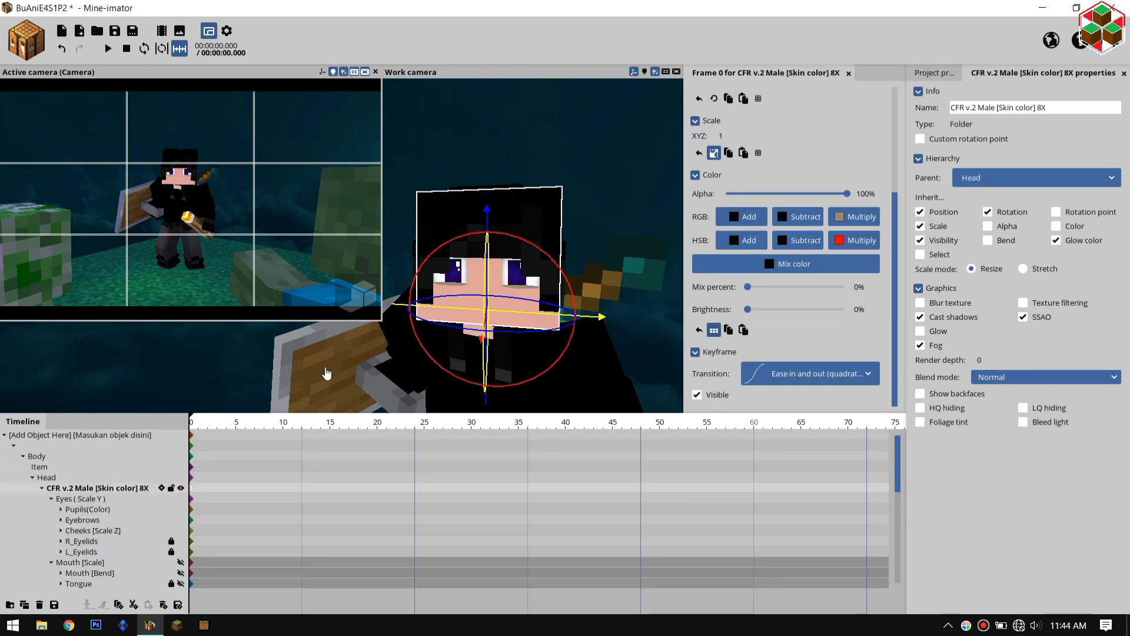
pyautogui.click(855, 217)
pyautogui.doubleClick(625, 330)
pyautogui.click(565, 386)
pyautogui.click(587, 370)
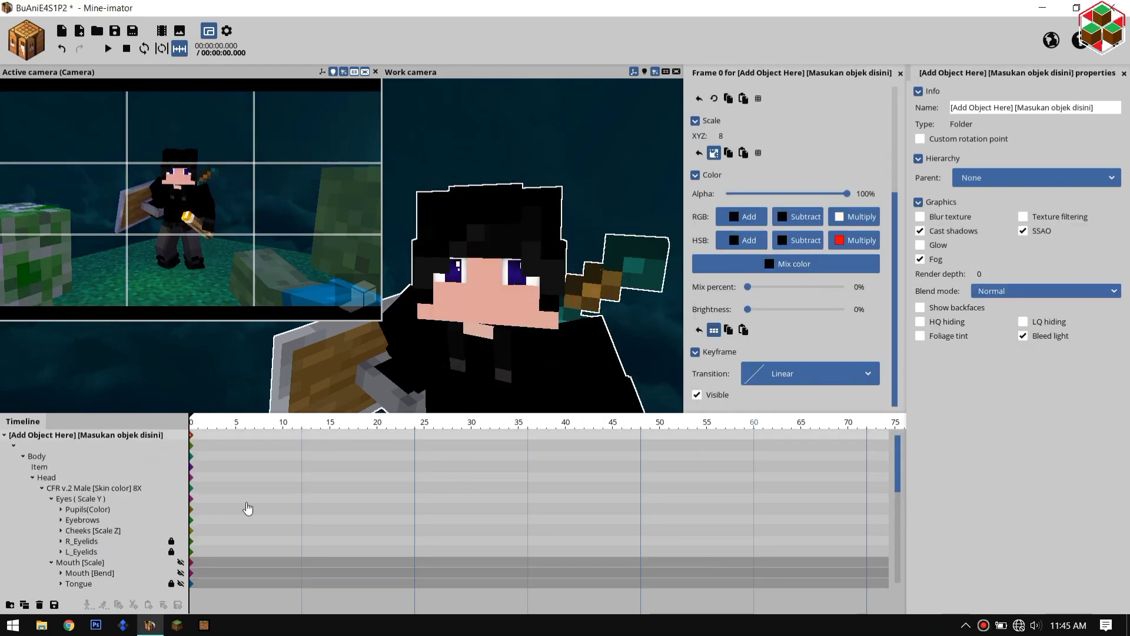
# Delete the I.Shadow objects from both pupils of the face rig.
pyautogui.click(83, 498)
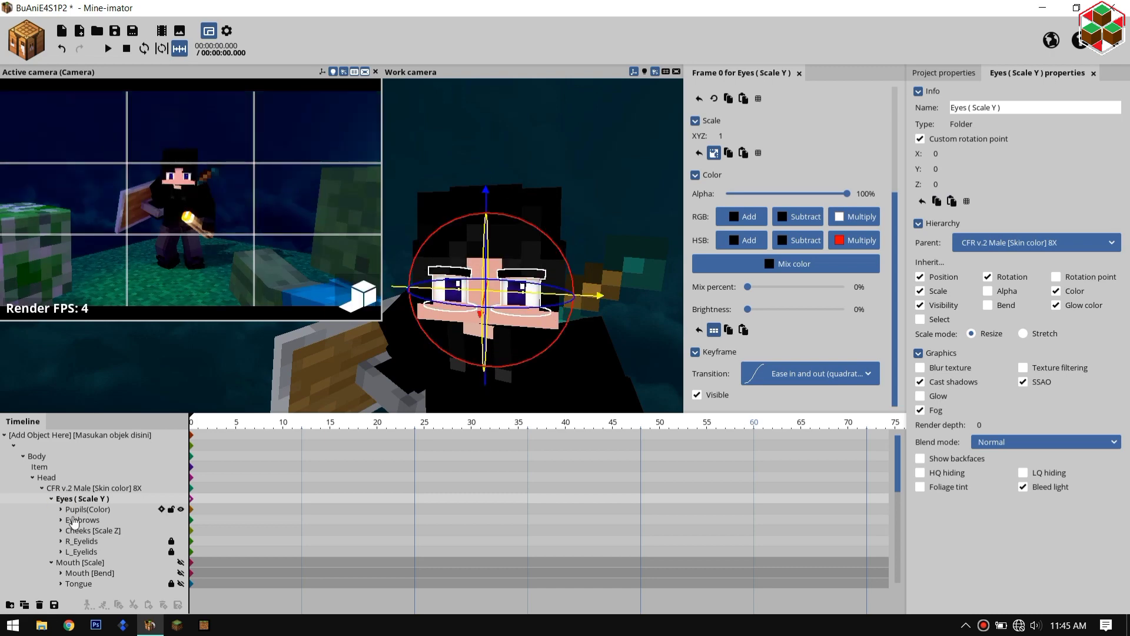
pyautogui.click(60, 509)
pyautogui.scroll(-1, 90, 537)
pyautogui.click(77, 509)
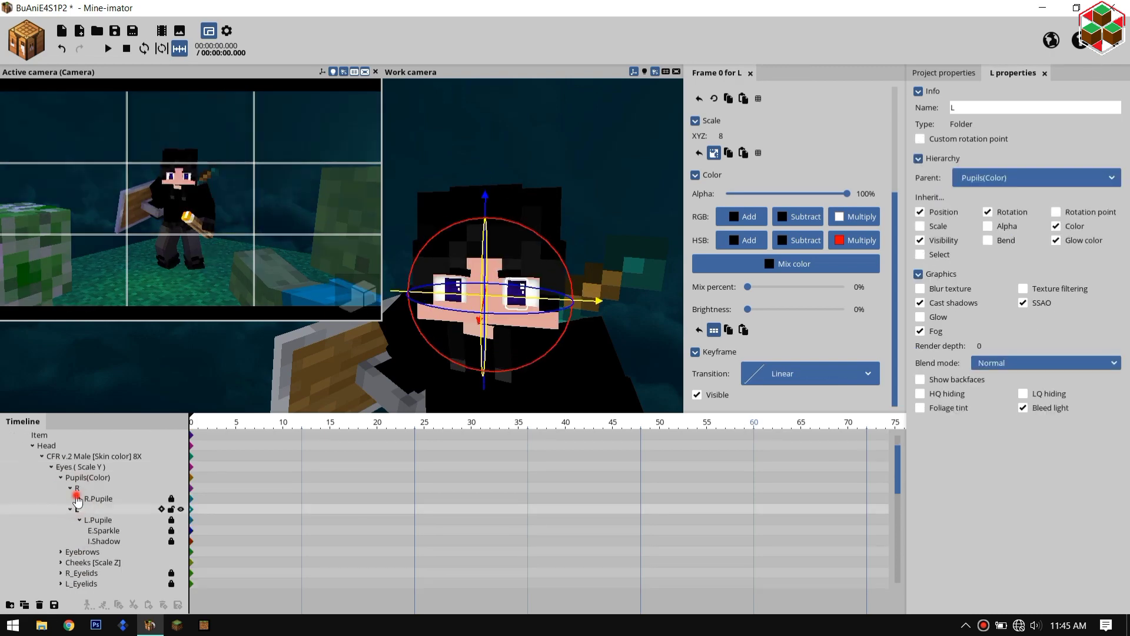
pyautogui.click(79, 499)
pyautogui.click(103, 520)
pyautogui.keyDown('shift'); pyautogui.click(108, 563); pyautogui.keyUp('shift')
pyautogui.press('Delete')
# Set the rotation point Z of both E.Sparkle objects to 0 and give both pupils a gradient item texture.
pyautogui.click(110, 540)
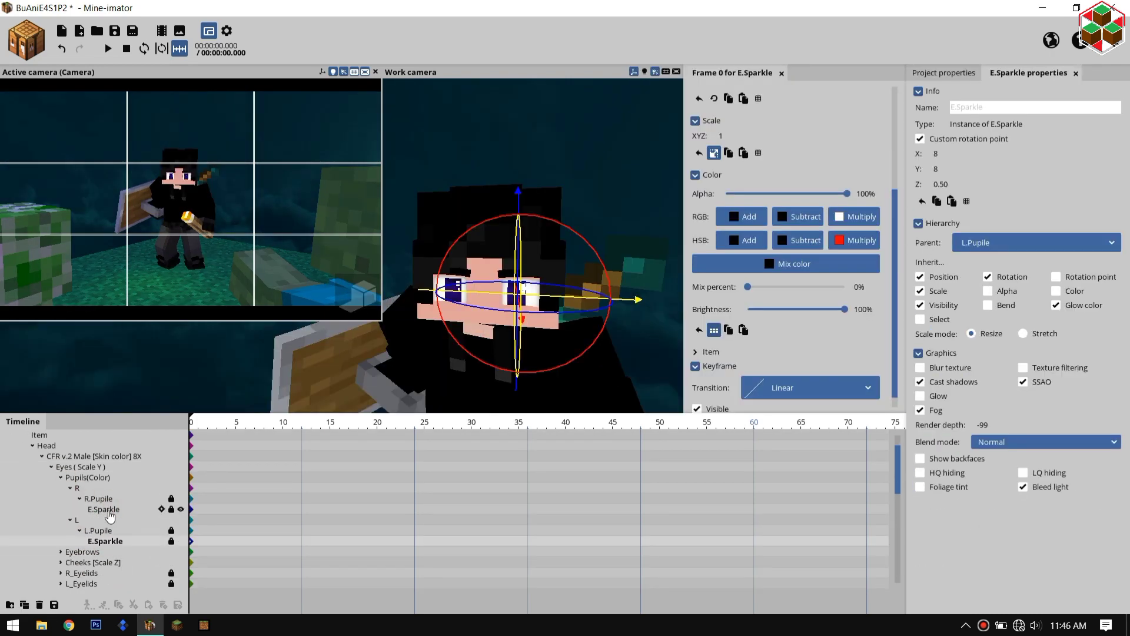
pyautogui.keyDown('shift'); pyautogui.click(106, 509); pyautogui.keyUp('shift')
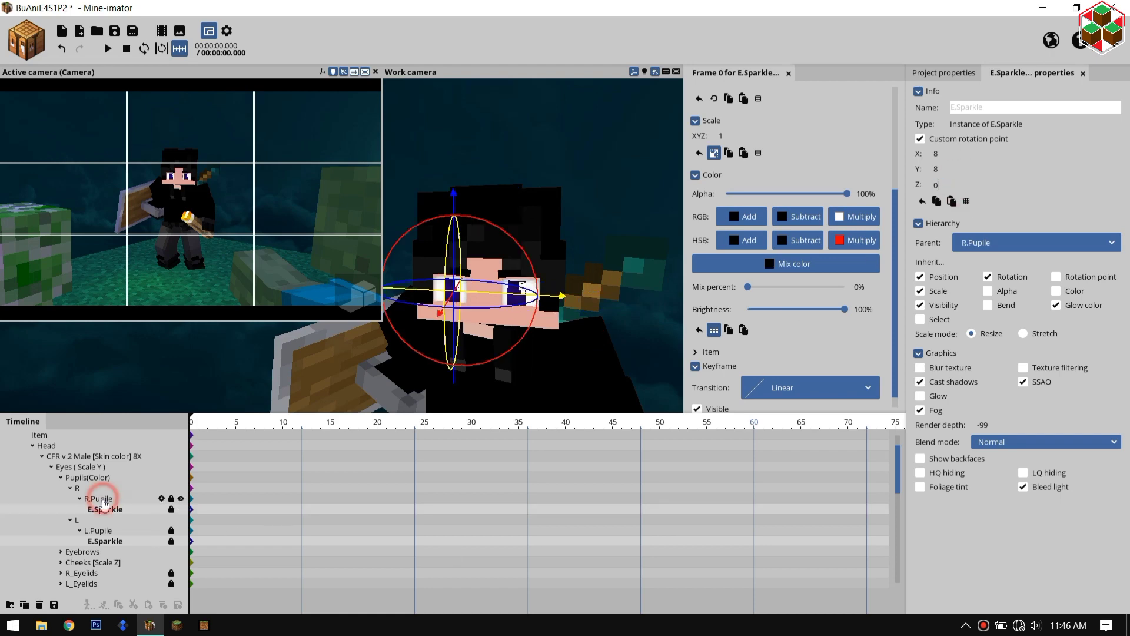
pyautogui.click(103, 499)
pyautogui.keyDown('shift'); pyautogui.click(100, 531); pyautogui.keyUp('shift')
pyautogui.click(696, 352)
pyautogui.scroll(-3, 876, 382)
pyautogui.click(718, 297)
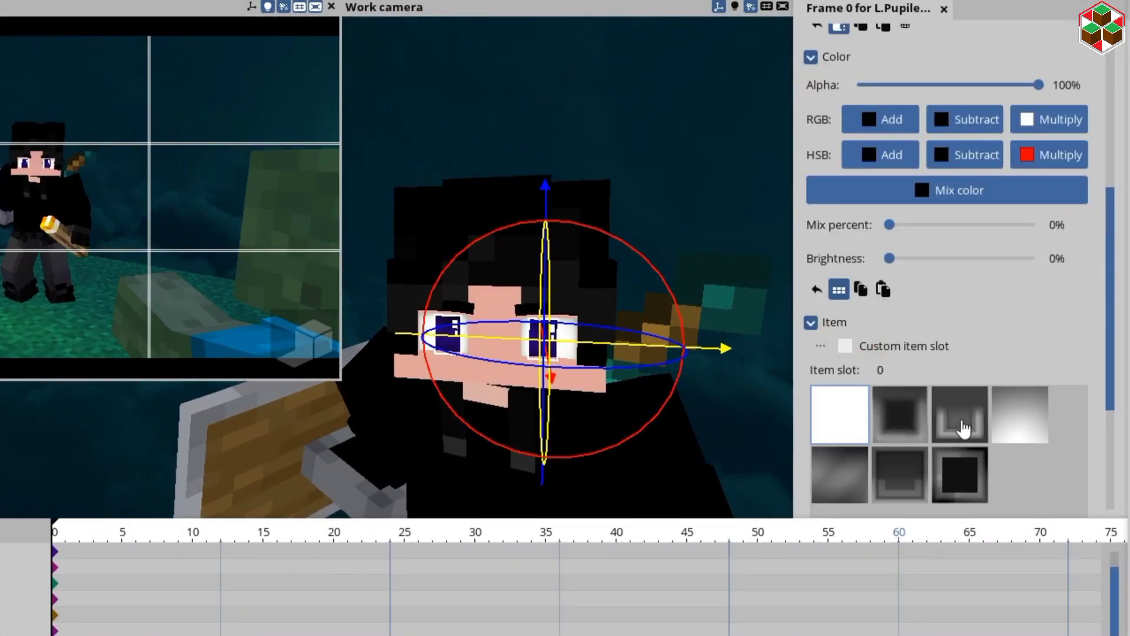
# Set the Pupils(Color) folder's RGB multiply colour to blue 00B4FF.
pyautogui.click(2, 615)
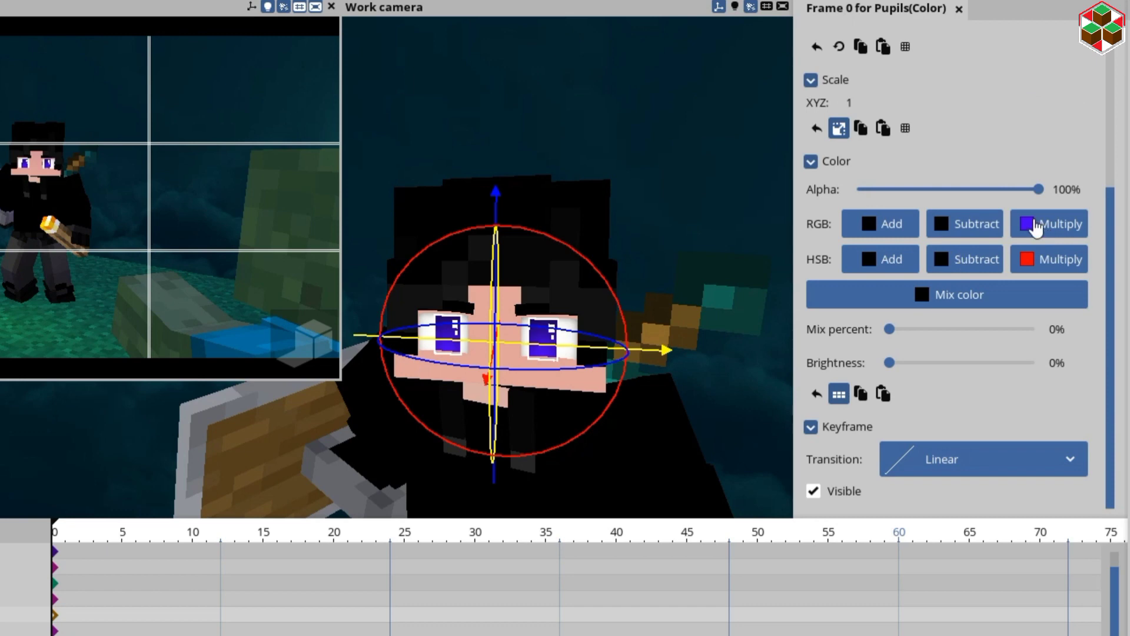
pyautogui.click(1035, 227)
pyautogui.click(638, 358)
pyautogui.click(638, 345)
pyautogui.click(299, 343)
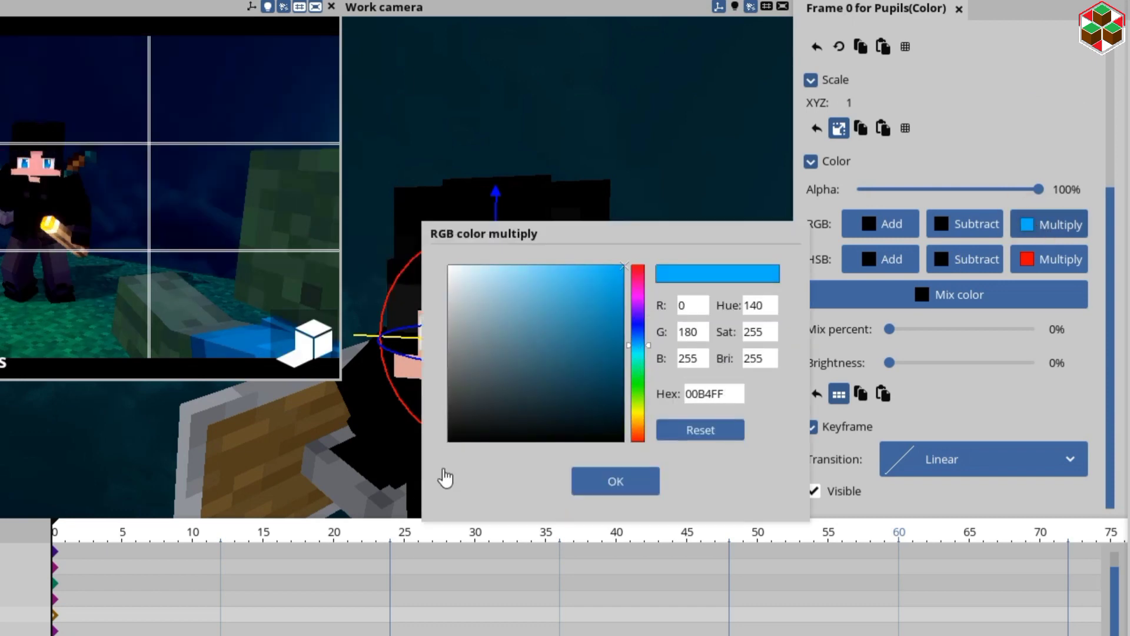
pyautogui.click(615, 481)
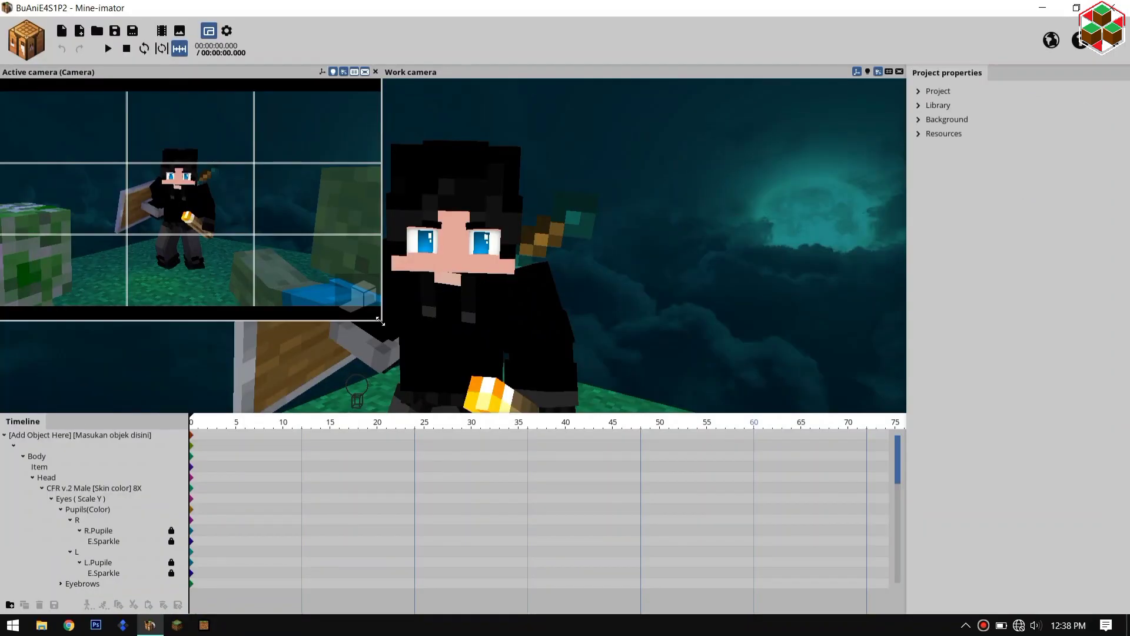
# Shrink the camera preview, frame the face and reshape the mouth into a downward curve.
pyautogui.moveTo(382, 322); pyautogui.dragTo(286, 239)
pyautogui.scroll(-3, 530, 248)
pyautogui.moveTo(589, 253)
pyautogui.mouseDown()
pyautogui.moveTo(530, 248)
pyautogui.moveTo(589, 253)
pyautogui.mouseUp()
pyautogui.click(100, 541)
pyautogui.scroll(-5, 69, 568)
pyautogui.doubleClick(76, 457)
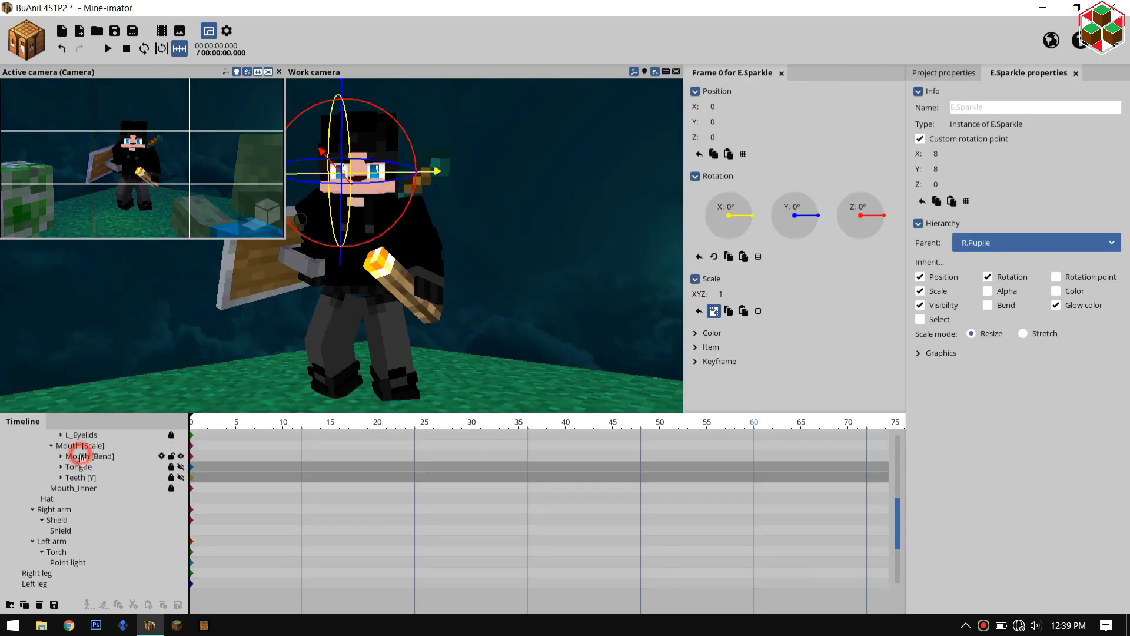
pyautogui.doubleClick(406, 289)
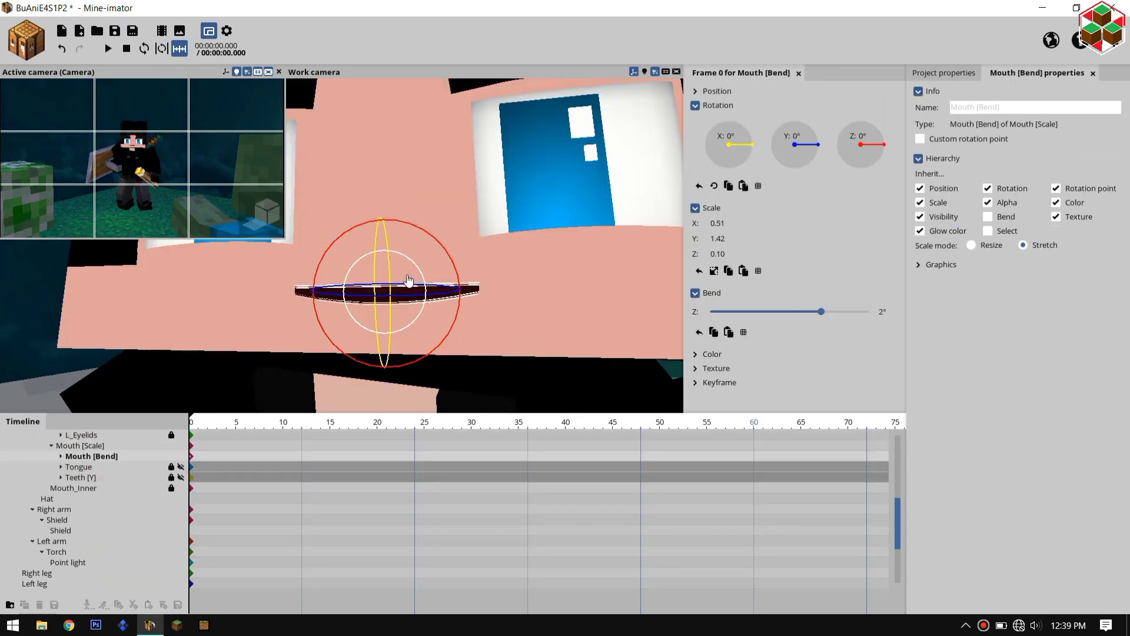
pyautogui.click(99, 446)
pyautogui.press('F5')
pyautogui.press('F5')
# Set the Eyes folder's Y scale to 0.83 and tilt both eyebrows into an angry slant.
pyautogui.scroll(5, 46, 451)
pyautogui.click(83, 457)
pyautogui.moveTo(720, 306); pyautogui.dragTo(707, 307)
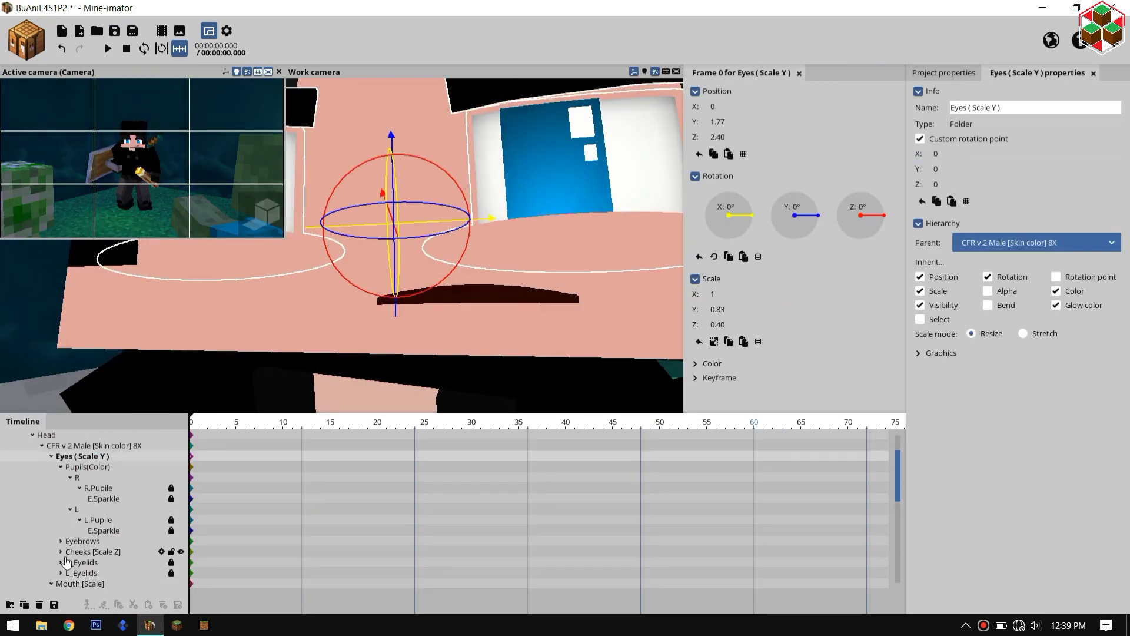
pyautogui.click(61, 541)
pyautogui.click(94, 551)
pyautogui.keyDown('shift'); pyautogui.click(94, 562); pyautogui.keyUp('shift')
pyautogui.moveTo(559, 231); pyautogui.dragTo(547, 259)
pyautogui.scroll(-2, 548, 259)
# Reduce the mouth's X scale to 0.29 and centre it on the face at X -0.08.
pyautogui.click(459, 328)
pyautogui.click(83, 530)
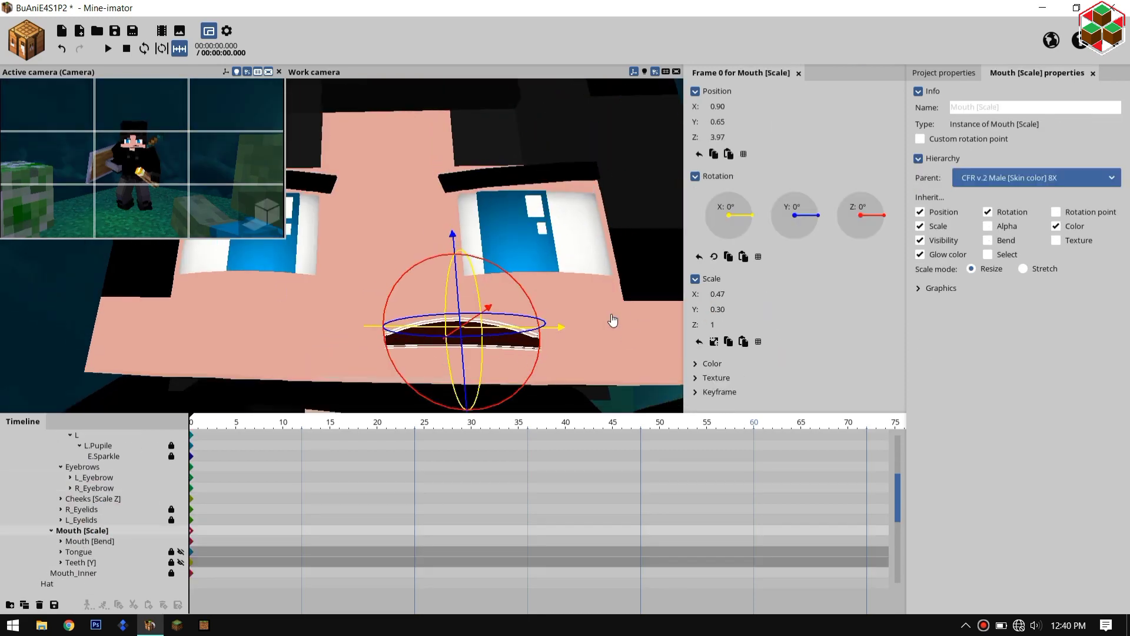
pyautogui.scroll(-4, 611, 321)
pyautogui.moveTo(718, 294); pyautogui.dragTo(703, 294)
pyautogui.moveTo(565, 333); pyautogui.dragTo(216, 338)
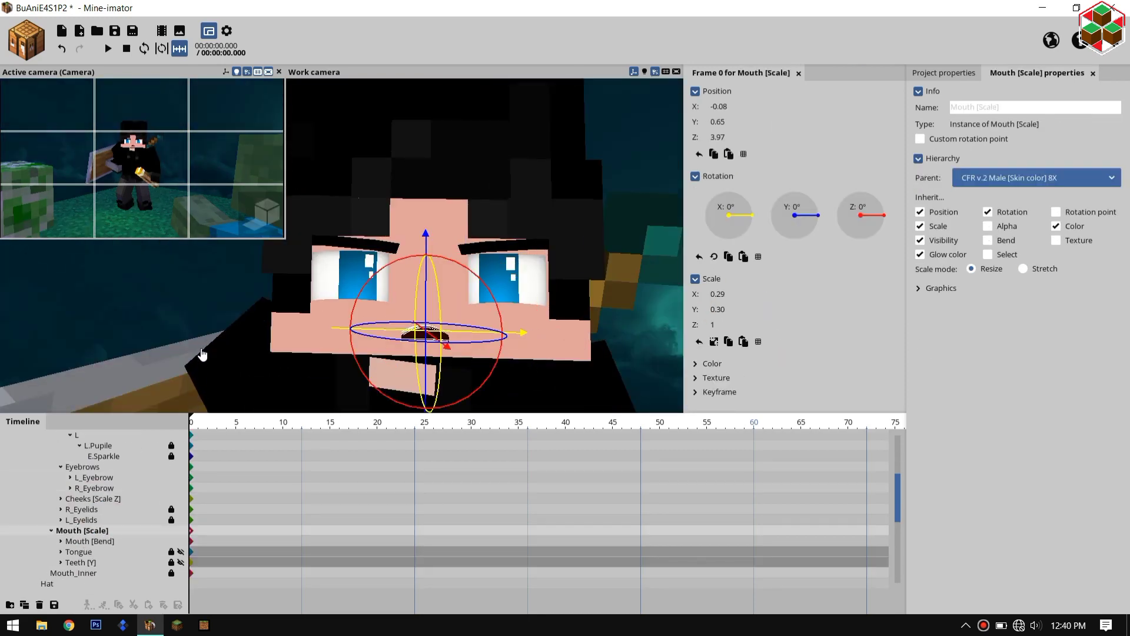
# Darken the background's sunlight colour to near-black navy and adjust the colour of the torch's point light.
pyautogui.click(946, 73)
pyautogui.click(995, 402)
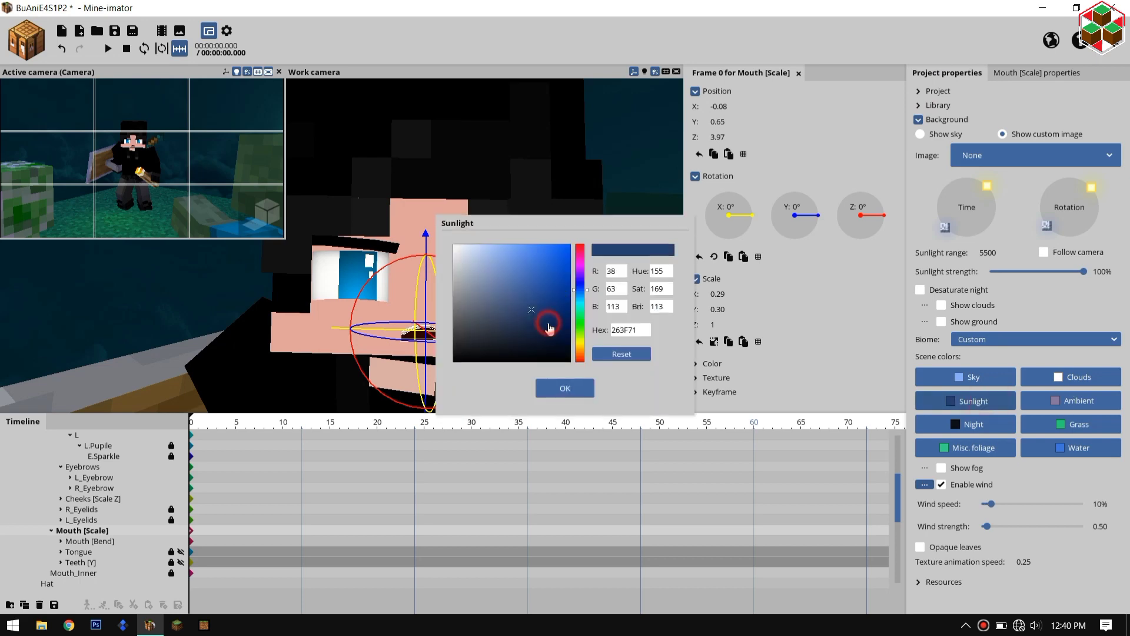
pyautogui.moveTo(548, 327); pyautogui.dragTo(556, 340)
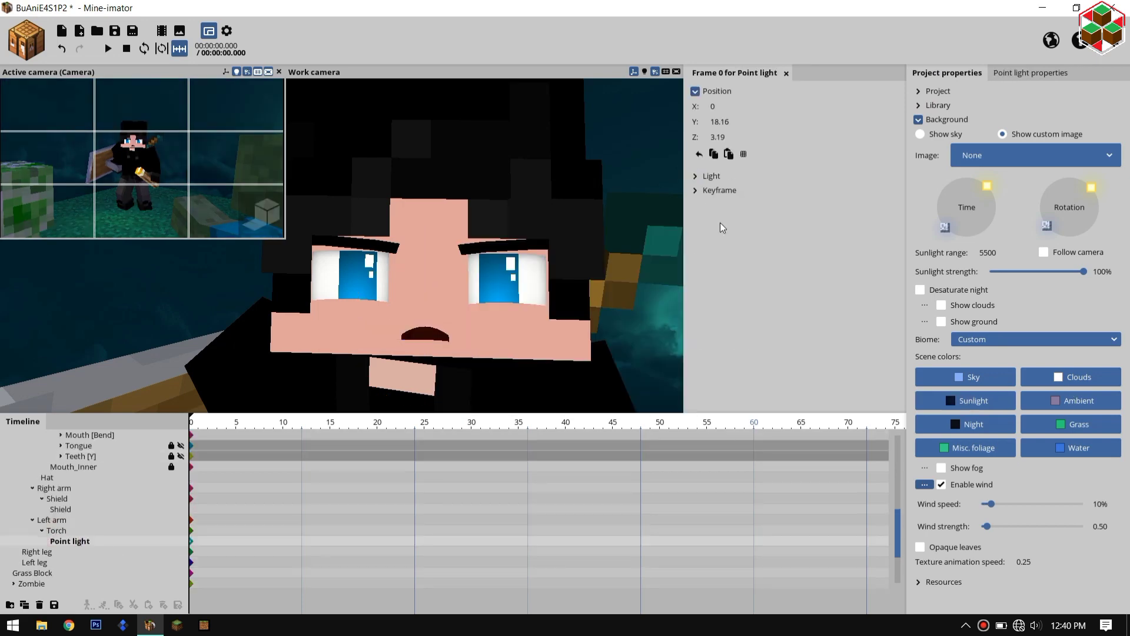
pyautogui.click(795, 195)
pyautogui.click(557, 387)
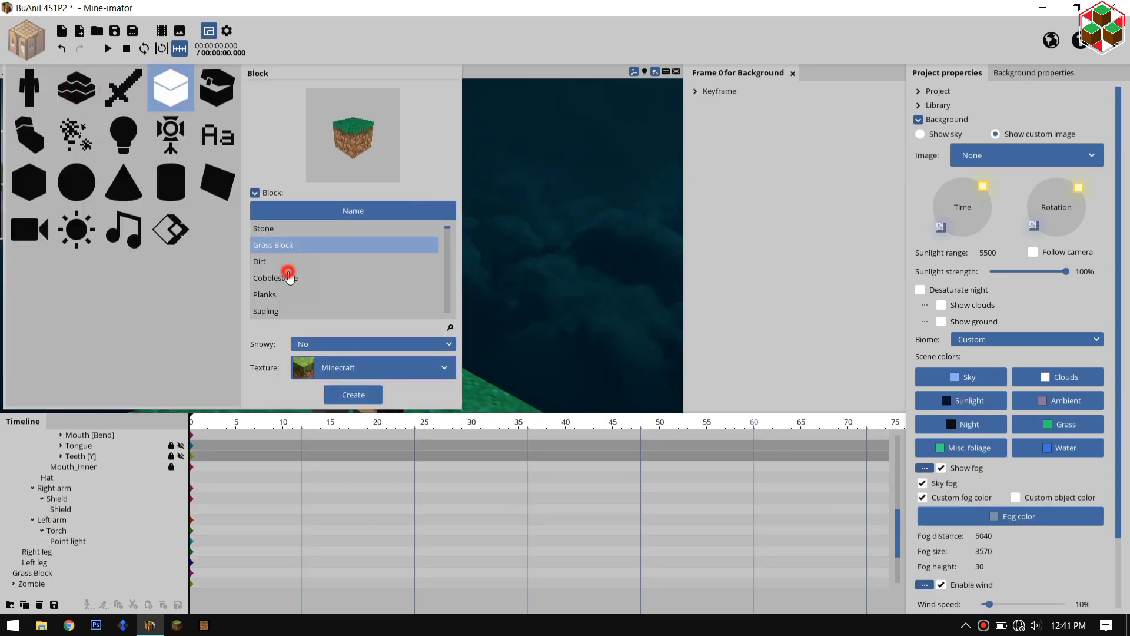
# Find the Pointed Dripstone block and create it in the scene.
pyautogui.write('dri')
pyautogui.click(285, 245)
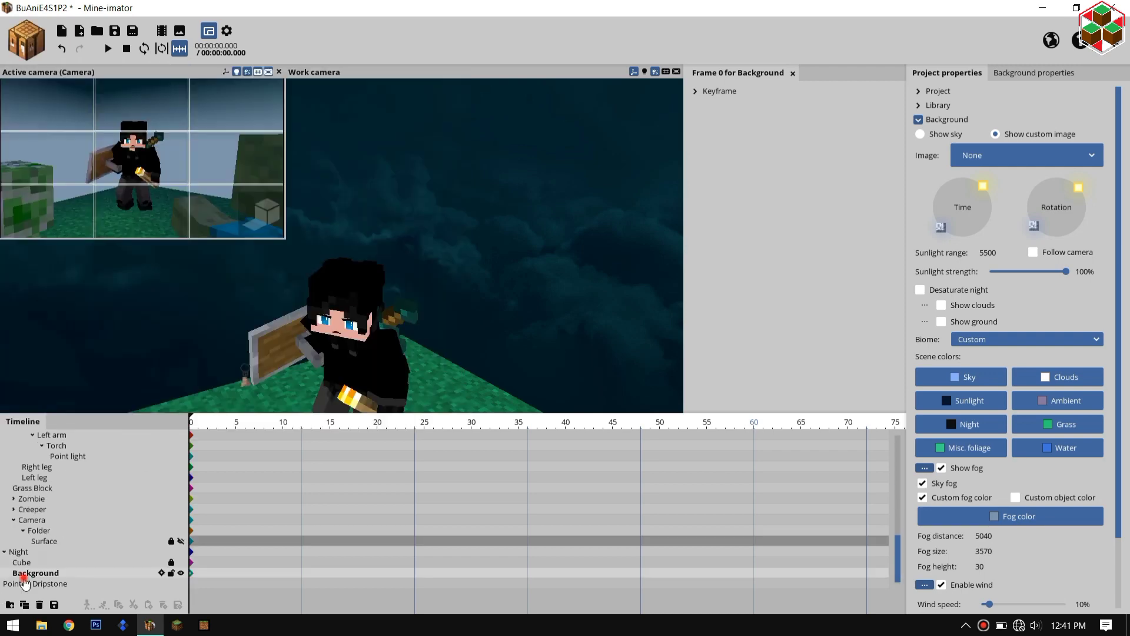
# Repeat the Pointed Dripstone 5 times along Y and parent it to the main scene folder.
pyautogui.click(25, 582)
pyautogui.click(920, 459)
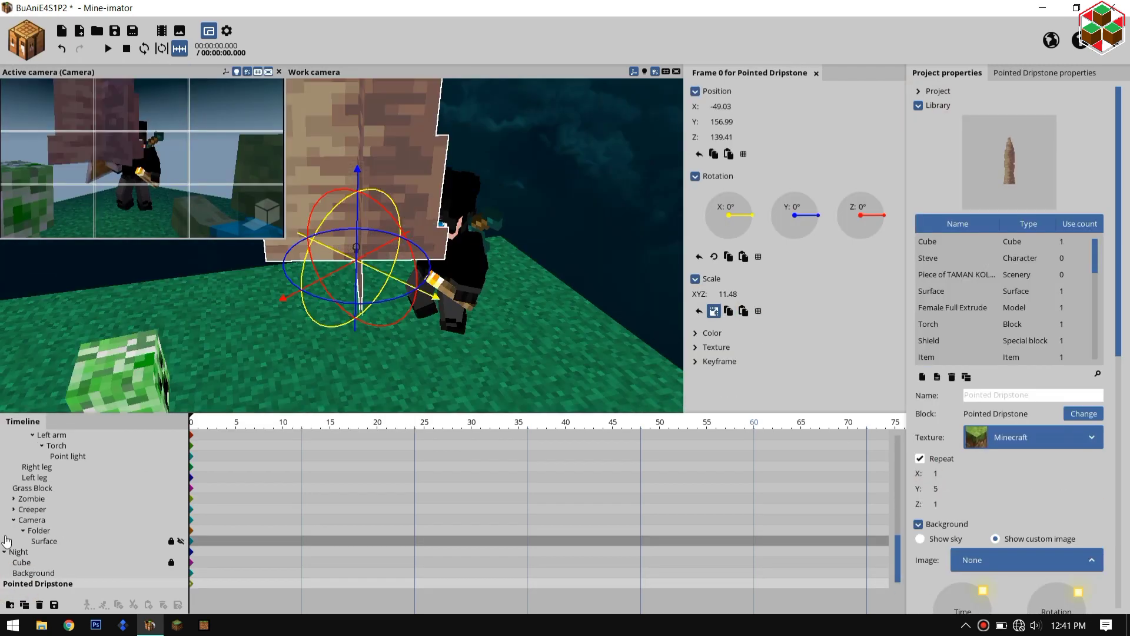
pyautogui.moveTo(30, 584); pyautogui.dragTo(29, 526)
# Place the dripstone behind the island at X 0, Y -425.81, Z -651.37, rotated to Y -45.17° and scaled to 9.02.
pyautogui.scroll(-10, 412, 254)
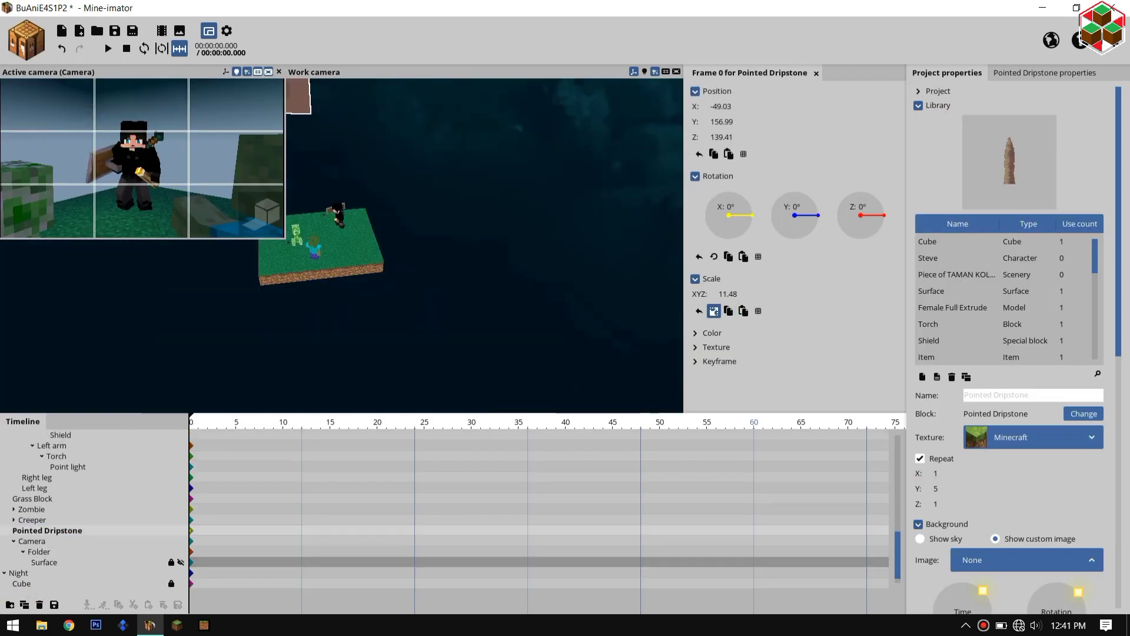
pyautogui.moveTo(530, 88); pyautogui.dragTo(477, 248)
pyautogui.moveTo(506, 345); pyautogui.dragTo(565, 298)
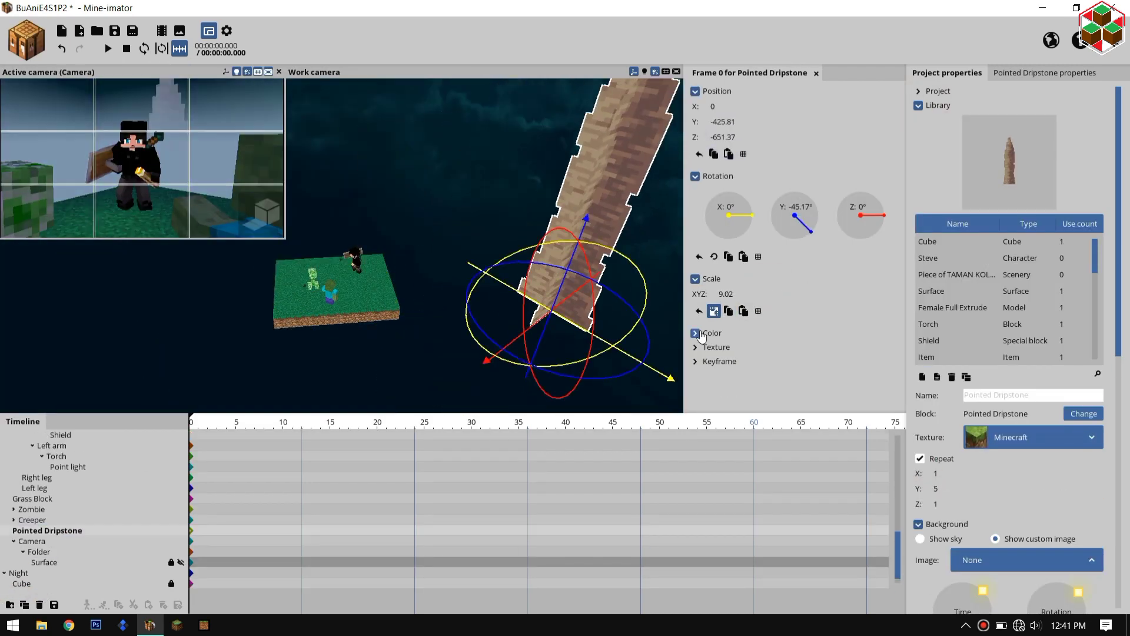
# Turn off fog and enable light bleeding for the dripstone, previewing the rendered camera view.
pyautogui.click(696, 333)
pyautogui.scroll(-4, 766, 329)
pyautogui.moveTo(747, 321)
pyautogui.mouseDown()
pyautogui.moveTo(847, 321)
pyautogui.moveTo(745, 321)
pyautogui.mouseUp()
pyautogui.click(1044, 73)
pyautogui.click(921, 360)
pyautogui.press('F5')
pyautogui.click(1023, 436)
pyautogui.press('F5')
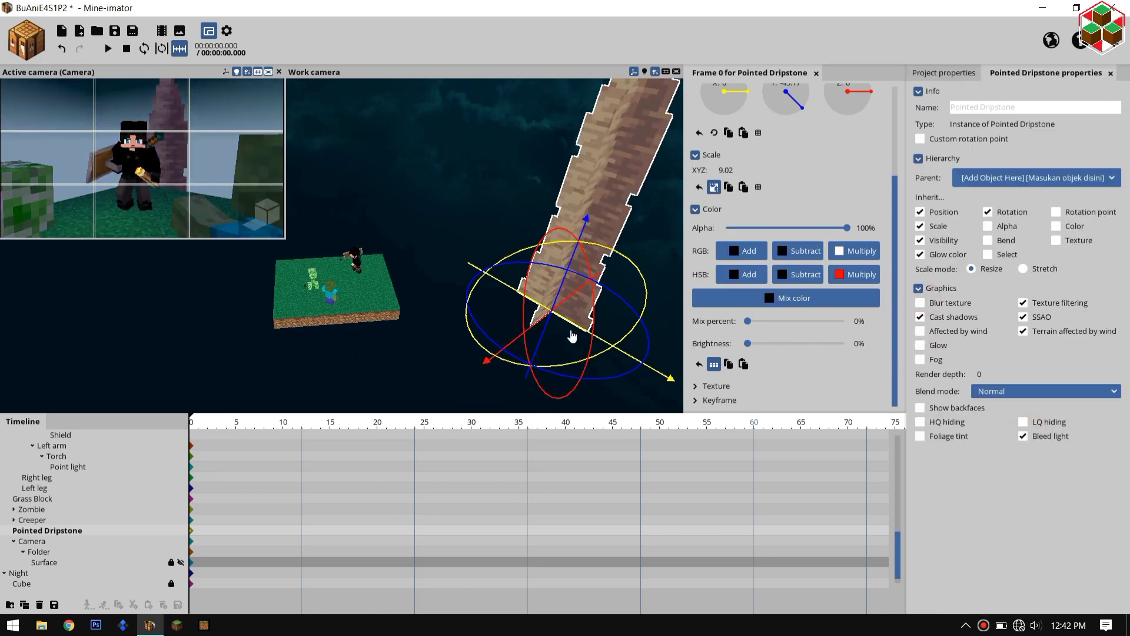
# Duplicate the dripstone into five copies and spread them in a row across the background behind the character.
pyautogui.hotkey('ctrl', 'd')
pyautogui.moveTo(570, 324); pyautogui.dragTo(420, 267)
pyautogui.hotkey('ctrl', 'd')
pyautogui.hotkey('ctrl', 'd')
pyautogui.moveTo(477, 206); pyautogui.dragTo(544, 237)
pyautogui.moveTo(595, 353); pyautogui.dragTo(471, 283)
pyautogui.moveTo(408, 158); pyautogui.dragTo(449, 200)
# Unlink the scale axes of the dripstones and slim them by setting their X and Z scale to 5.
pyautogui.click(606, 253)
pyautogui.keyDown('shift'); pyautogui.click(450, 238); pyautogui.keyUp('shift')
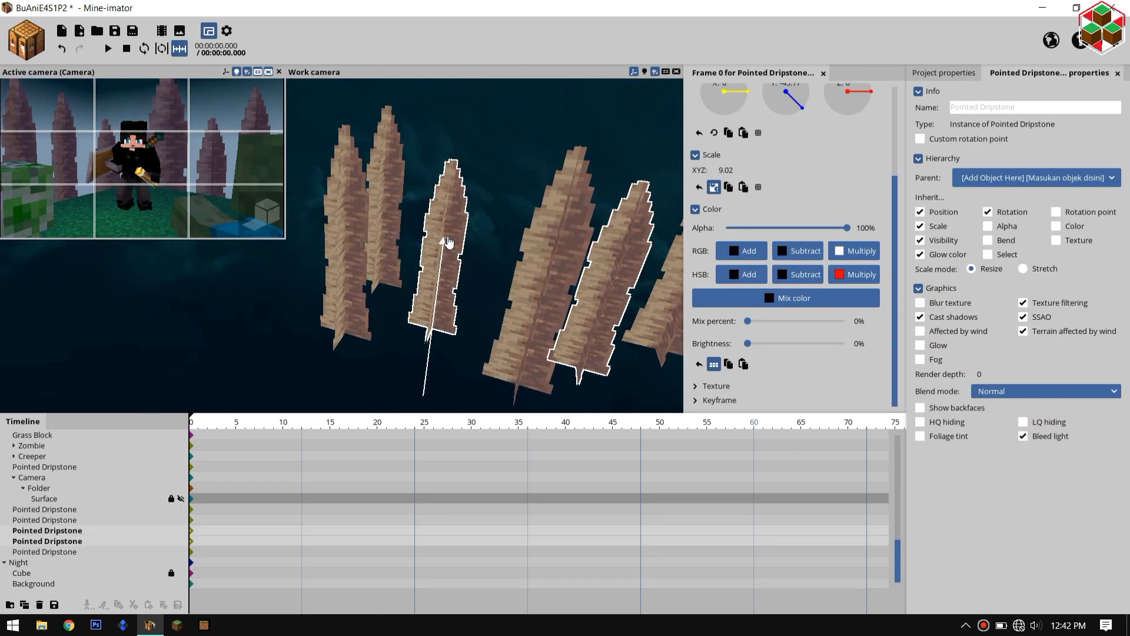
pyautogui.click(87, 511)
pyautogui.keyDown('shift'); pyautogui.click(70, 552); pyautogui.keyUp('shift')
pyautogui.click(714, 187)
pyautogui.moveTo(718, 170); pyautogui.dragTo(744, 169)
pyautogui.click(16, 113)
pyautogui.keyDown('shift'); pyautogui.click(168, 106); pyautogui.keyUp('shift')
pyautogui.click(717, 171)
pyautogui.write('5')
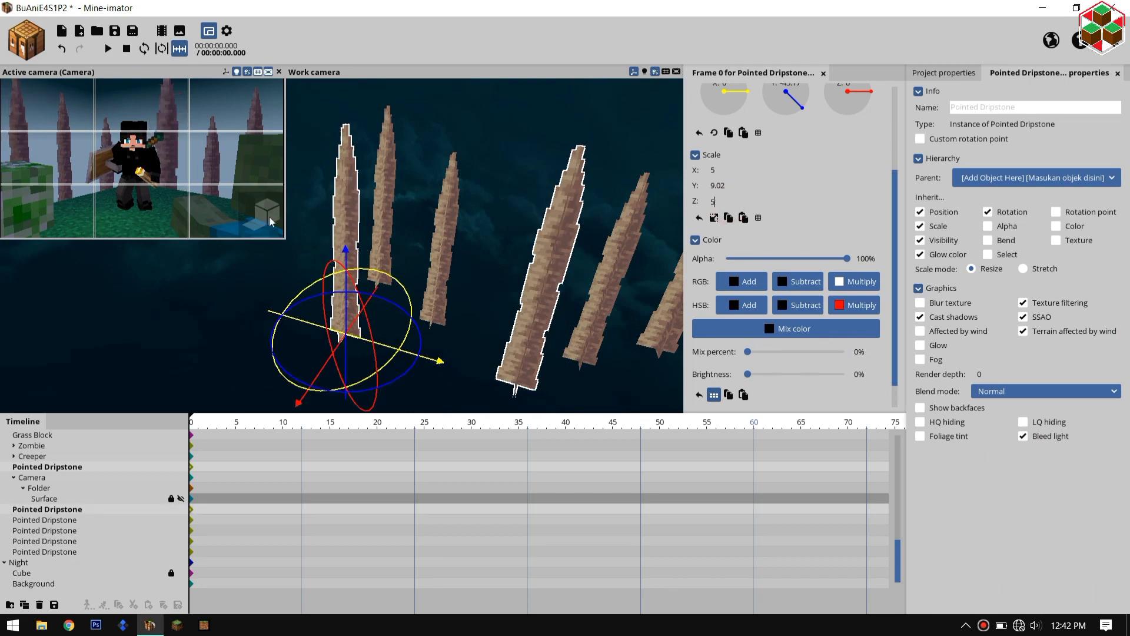
# Preview the dripstones in the rendered camera view and with the night Cube hidden.
pyautogui.click(268, 216)
pyautogui.click(318, 177)
pyautogui.click(268, 216)
pyautogui.click(59, 531)
pyautogui.click(181, 574)
pyautogui.click(180, 574)
# Turn off the background fog.
pyautogui.click(22, 573)
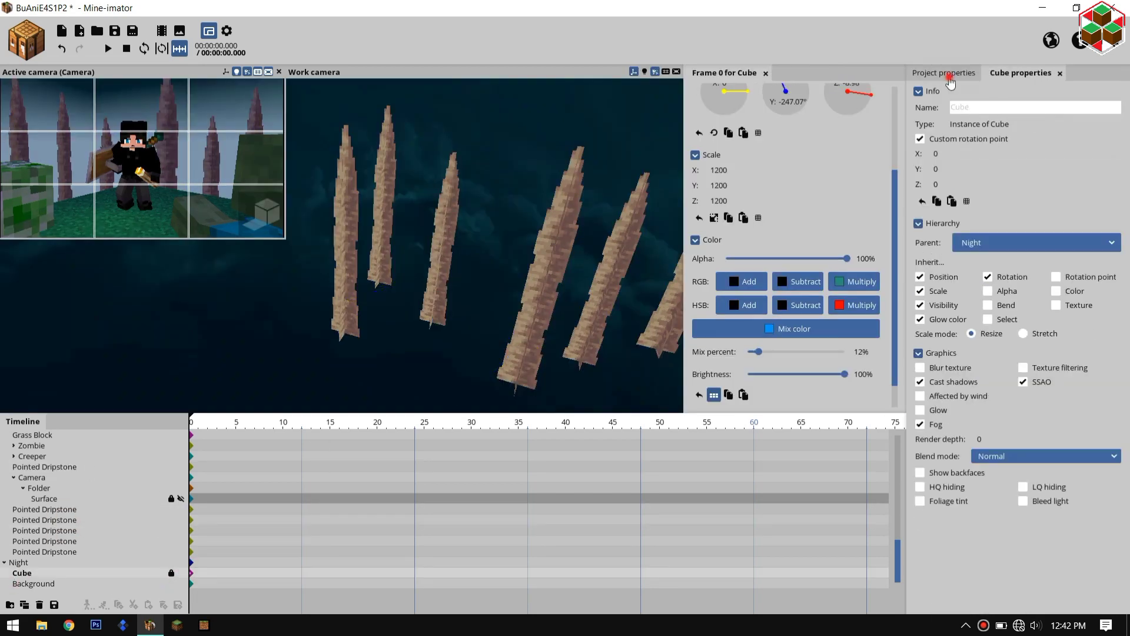
pyautogui.click(947, 74)
pyautogui.click(943, 467)
# Set the night Cube's mix percent to 32% and its mix colour to a pale blue-teal.
pyautogui.click(34, 583)
pyautogui.click(21, 572)
pyautogui.scroll(-5, 784, 294)
pyautogui.moveTo(756, 322); pyautogui.dragTo(780, 324)
pyautogui.click(786, 298)
pyautogui.moveTo(518, 265); pyautogui.dragTo(479, 283)
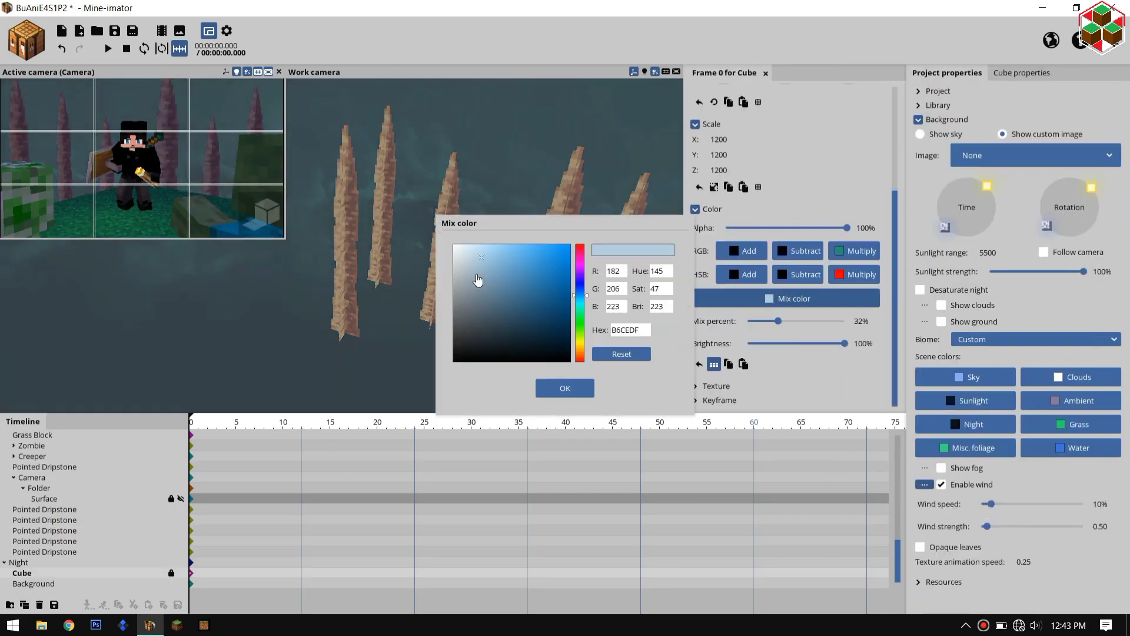
pyautogui.moveTo(581, 294); pyautogui.dragTo(580, 309)
pyautogui.click(562, 387)
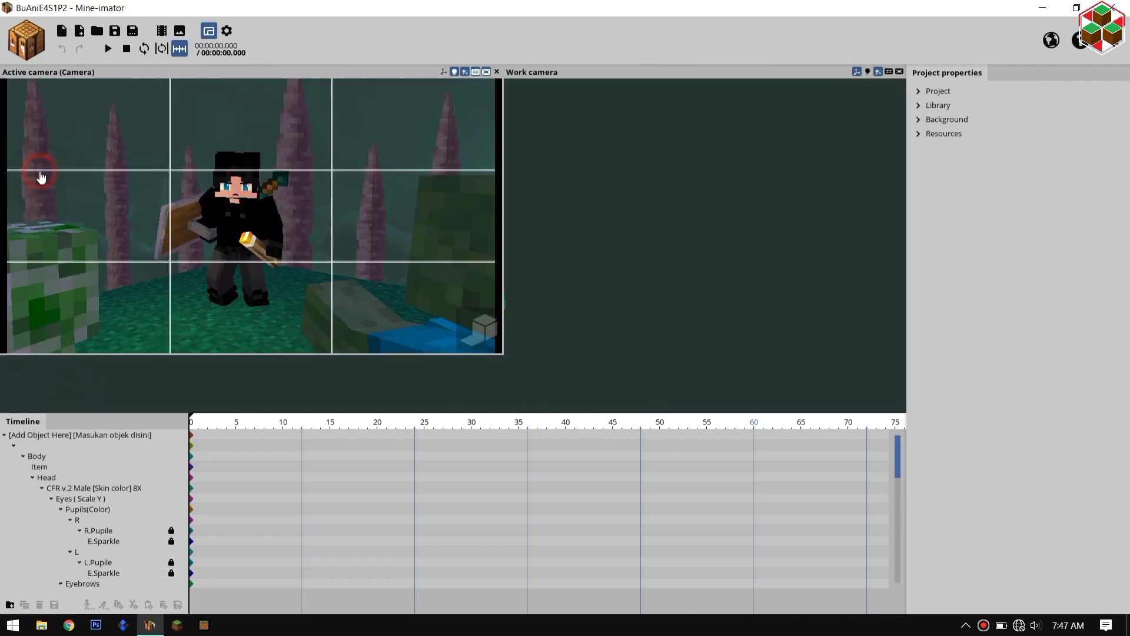
# Move the last remaining Pointed Dripstone into the hidden folder.
pyautogui.click(41, 177)
pyautogui.moveTo(73, 517); pyautogui.dragTo(37, 552)
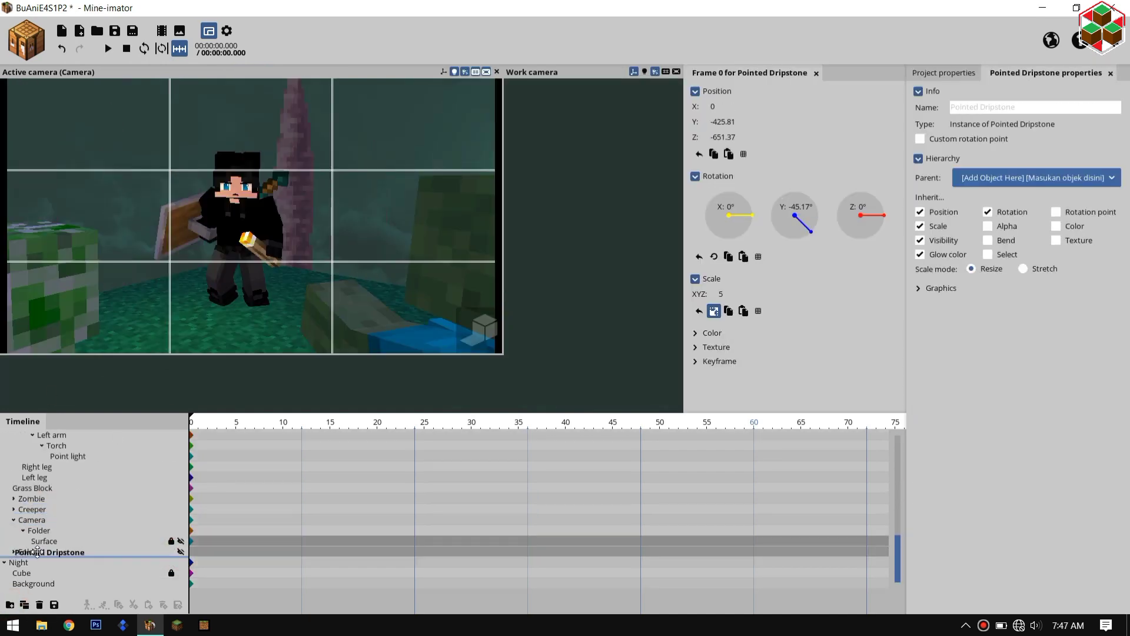
# Load Jungle tree2.schematic from the Nature > Trees schematics and create it as scenery.
pyautogui.click(32, 50)
pyautogui.click(77, 89)
pyautogui.click(353, 194)
pyautogui.click(323, 242)
pyautogui.doubleClick(415, 222)
pyautogui.doubleClick(424, 238)
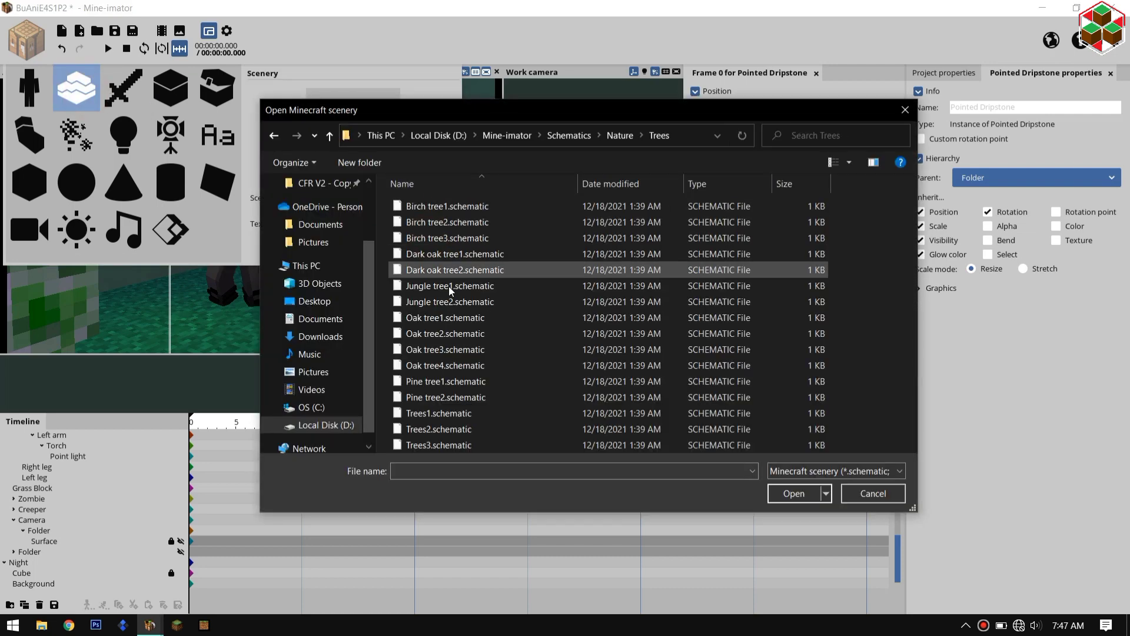
pyautogui.click(451, 301)
pyautogui.click(793, 494)
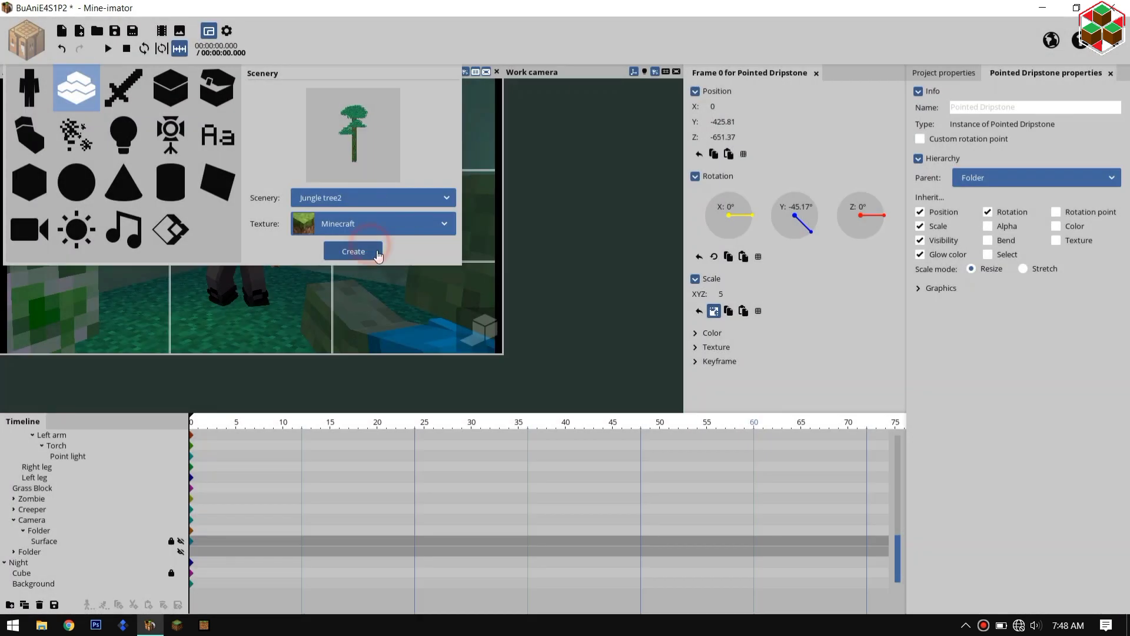
pyautogui.click(353, 250)
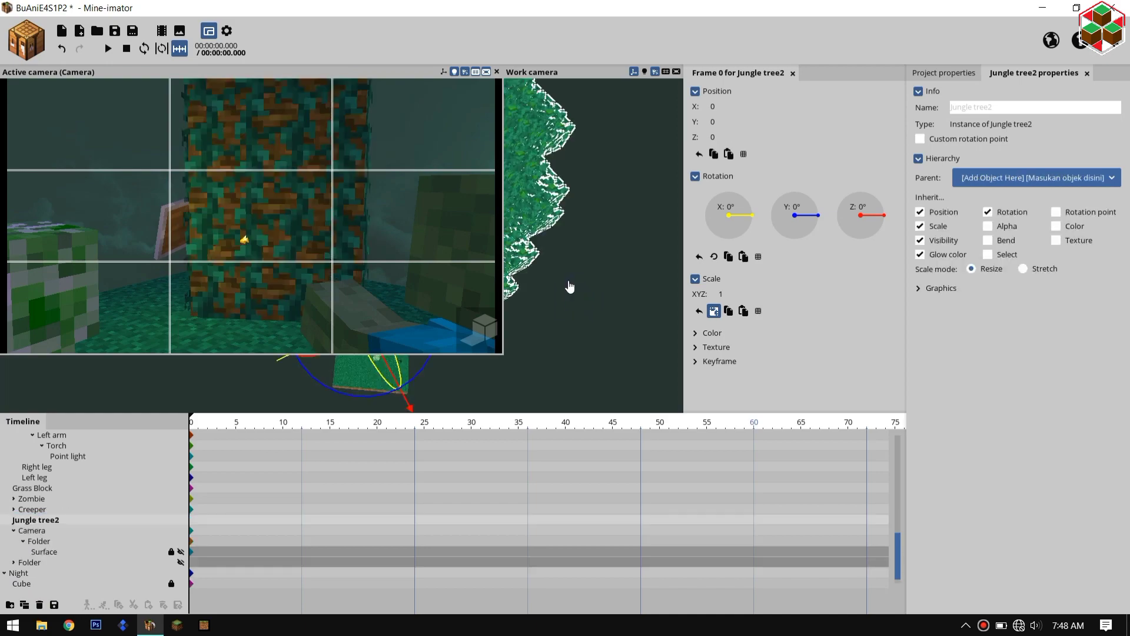
# Place the jungle tree far behind the character at X 0, Y -234.93, Z -585.65.
pyautogui.moveTo(570, 287); pyautogui.dragTo(523, 331)
pyautogui.moveTo(479, 366); pyautogui.dragTo(436, 325)
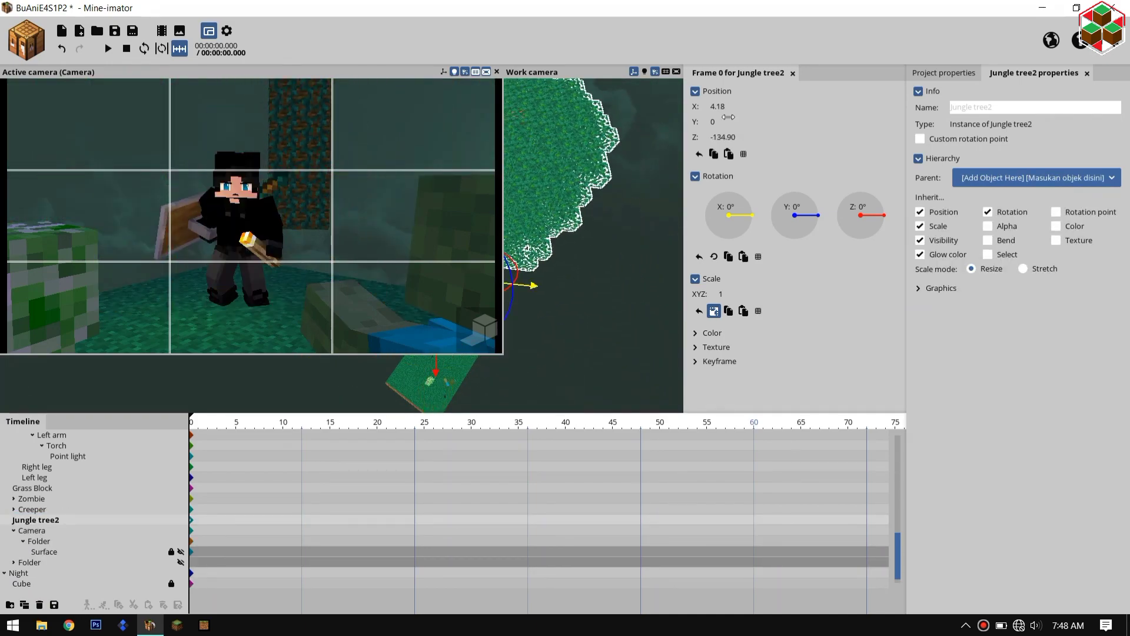
pyautogui.moveTo(631, 161); pyautogui.dragTo(596, 219)
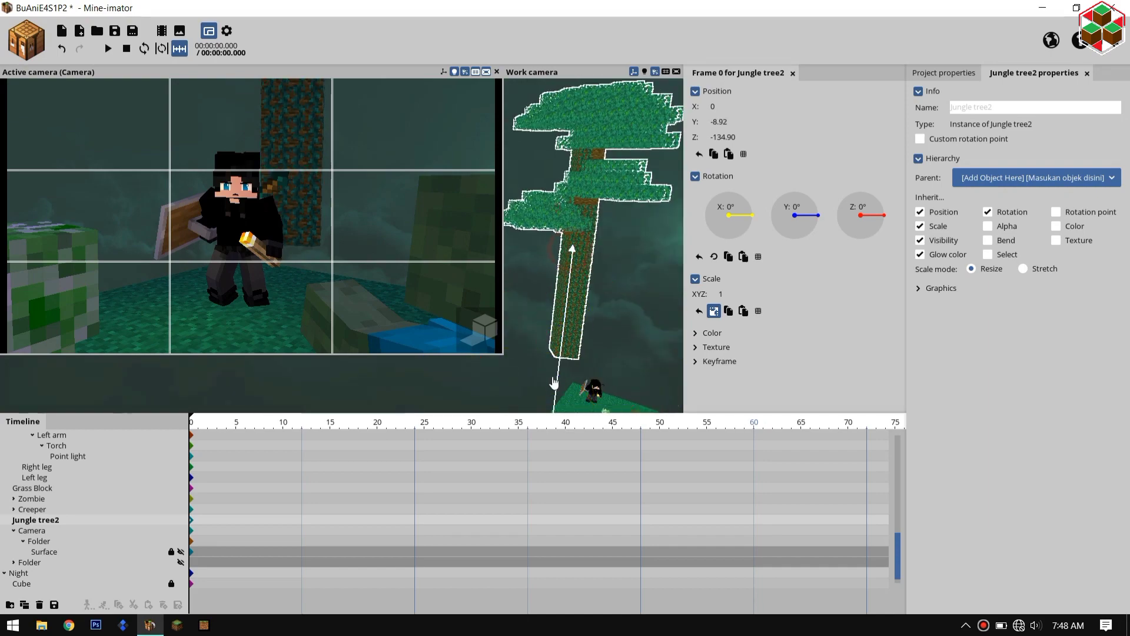
pyautogui.moveTo(554, 383); pyautogui.dragTo(549, 382)
pyautogui.moveTo(551, 297); pyautogui.dragTo(550, 329, button='right')
pyautogui.moveTo(515, 404); pyautogui.dragTo(429, 290)
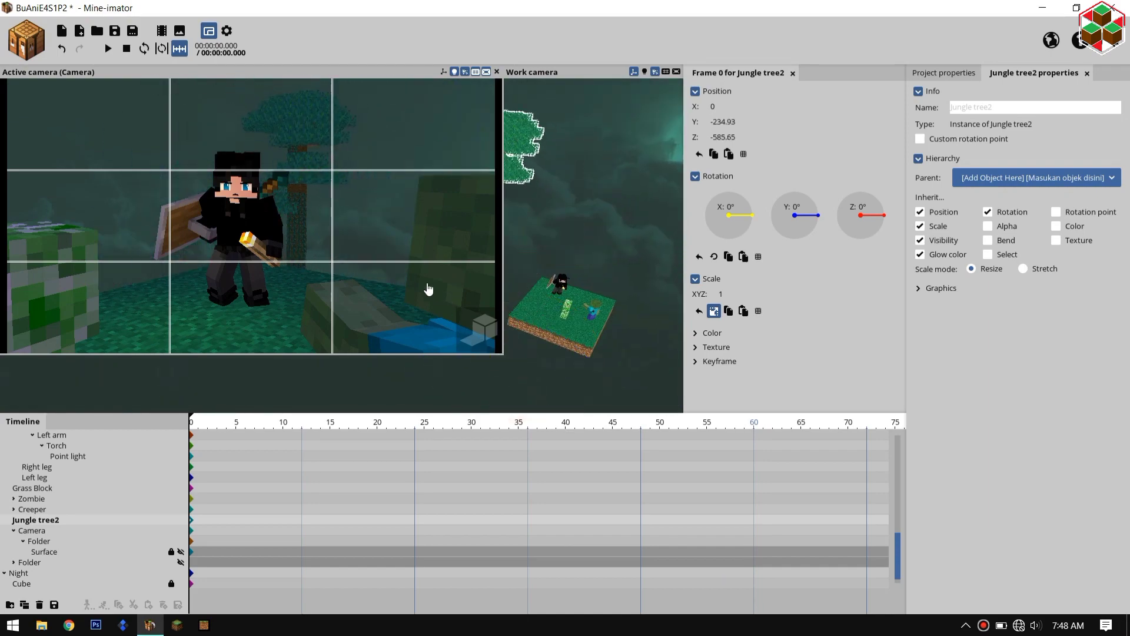
# Duplicate the jungle tree into a row behind the character, turning copies to Y -40.95° and 80.15°.
pyautogui.hotkey('ctrl', 'd')
pyautogui.moveTo(529, 295); pyautogui.dragTo(454, 277)
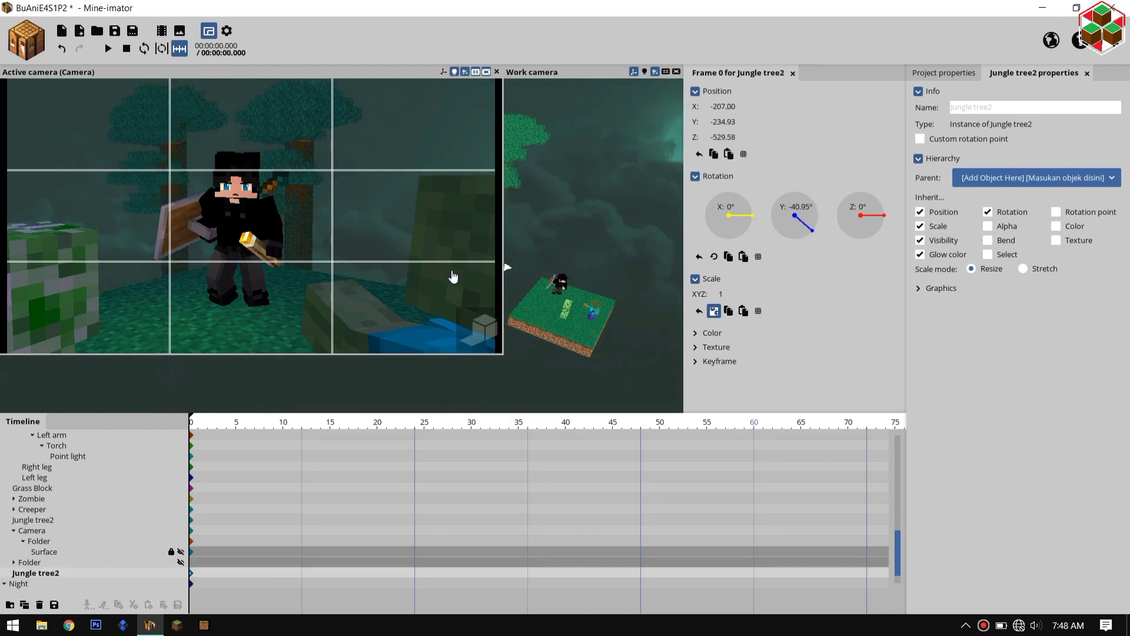
pyautogui.moveTo(565, 294); pyautogui.dragTo(518, 289, button='right')
pyautogui.moveTo(530, 283); pyautogui.dragTo(487, 262)
pyautogui.hotkey('ctrl', 'd')
pyautogui.moveTo(566, 322); pyautogui.dragTo(450, 297)
pyautogui.hotkey('ctrl', 'd')
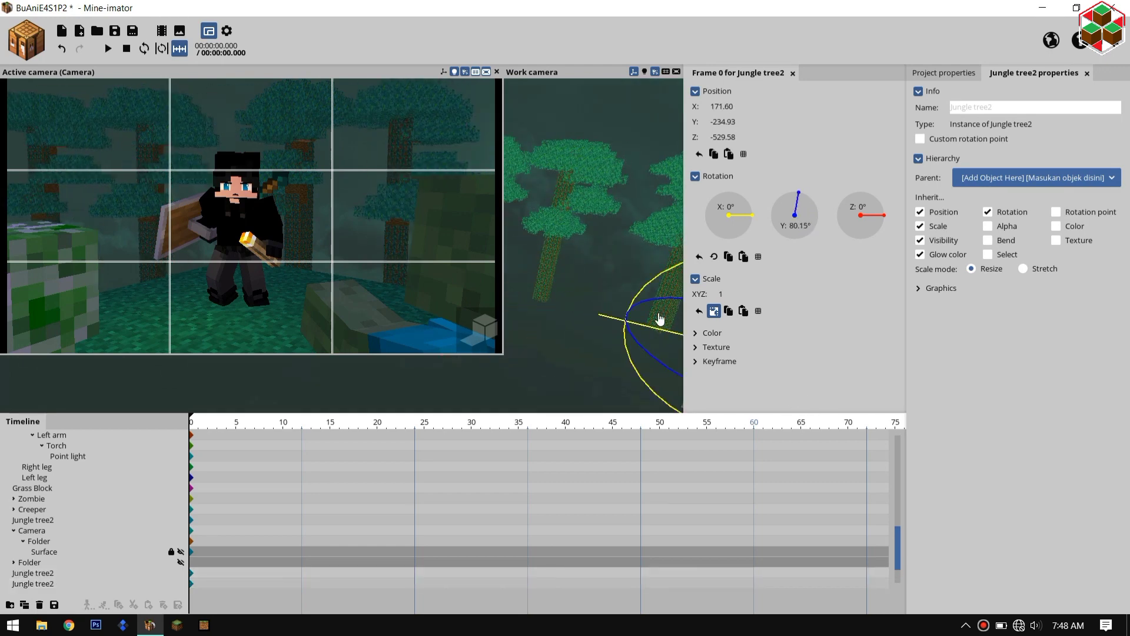
# Duplicate the whole row of jungle trees and move the copies farther back to fill the gaps.
pyautogui.click(393, 389)
pyautogui.keyDown('shift'); pyautogui.click(147, 156); pyautogui.keyUp('shift')
pyautogui.keyDown('shift'); pyautogui.click(302, 150); pyautogui.keyUp('shift')
pyautogui.keyDown('shift'); pyautogui.click(412, 147); pyautogui.keyUp('shift')
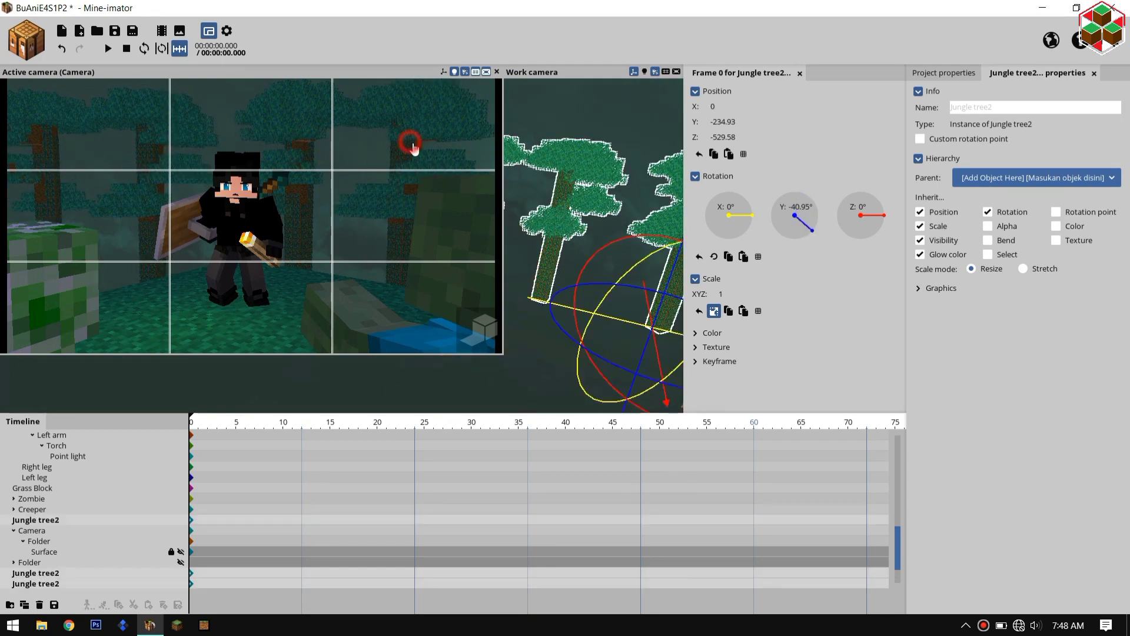
pyautogui.moveTo(503, 355); pyautogui.dragTo(379, 289)
pyautogui.hotkey('ctrl', 'd')
pyautogui.moveTo(483, 322); pyautogui.dragTo(466, 283)
pyautogui.click(487, 312)
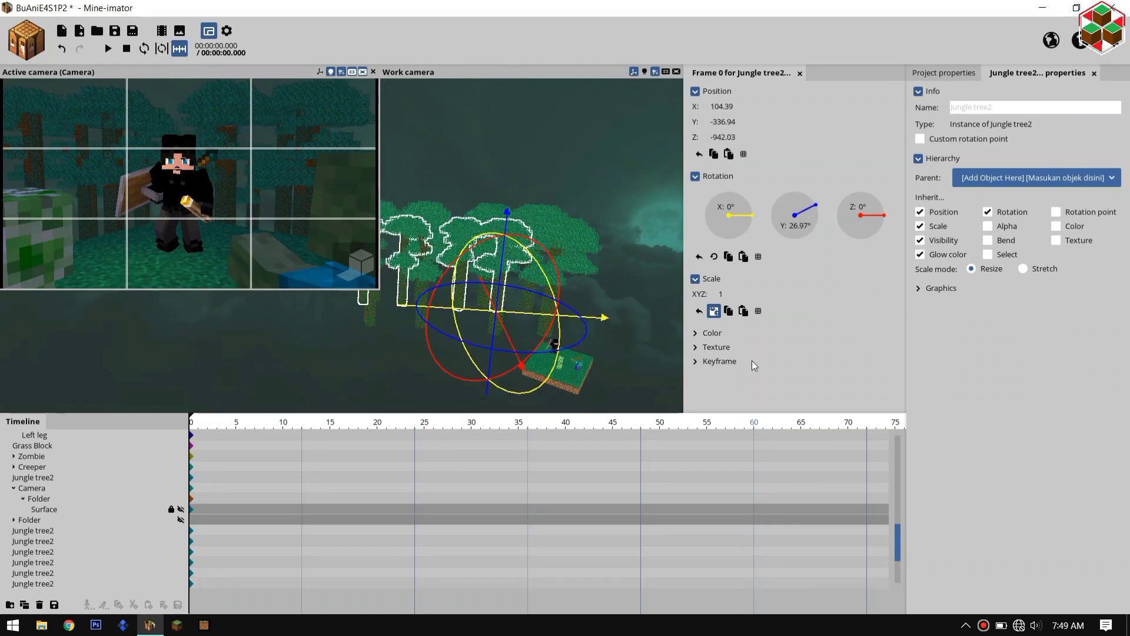
# Set the background's miscellaneous foliage colour to bright green 2CFF31 and adjust the sunlight colour.
pyautogui.click(946, 73)
pyautogui.click(920, 119)
pyautogui.click(966, 448)
pyautogui.moveTo(579, 308)
pyautogui.mouseDown()
pyautogui.moveTo(579, 355)
pyautogui.moveTo(579, 322)
pyautogui.mouseUp()
pyautogui.click(551, 245)
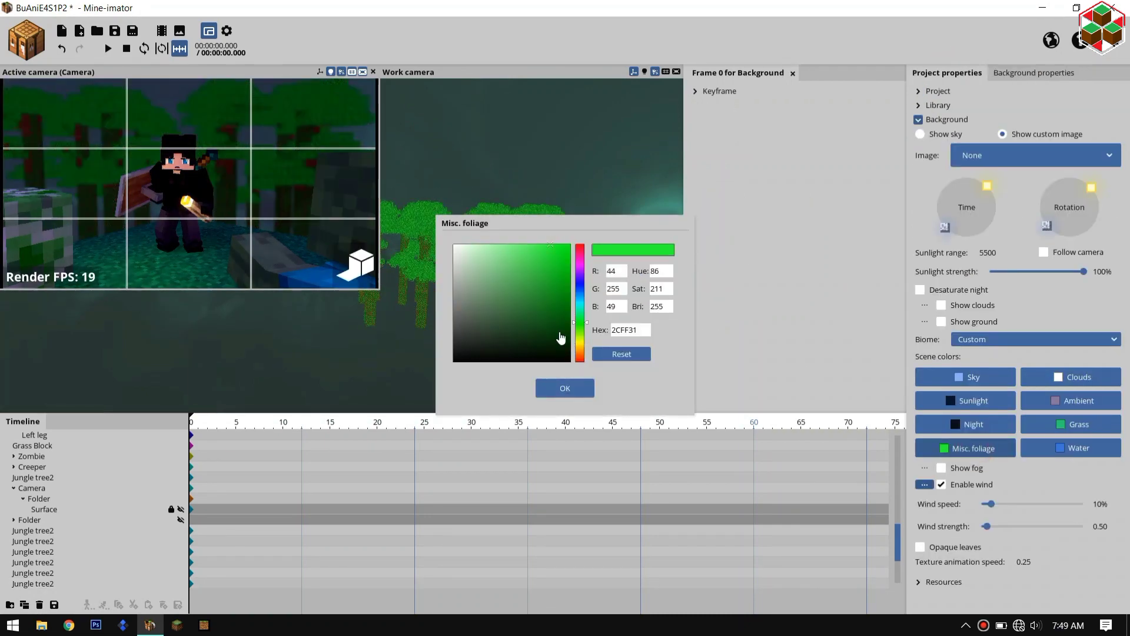
pyautogui.click(565, 388)
pyautogui.click(974, 400)
pyautogui.click(973, 400)
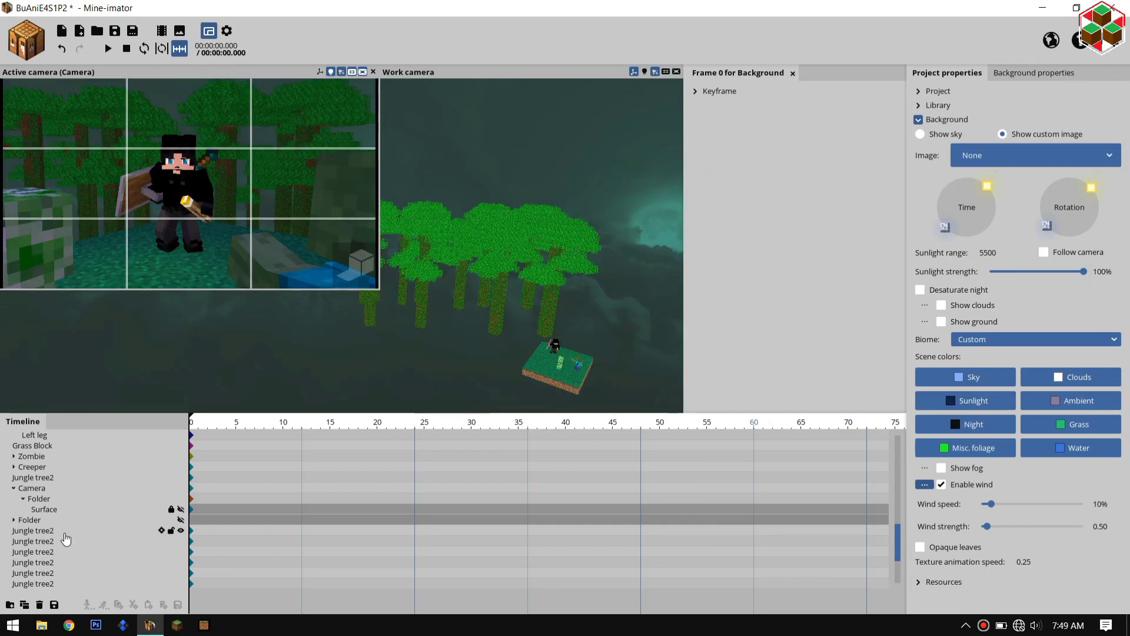
# Raise the main scene folder to Z 2119.09 and preview the rendered camera view.
pyautogui.scroll(10, 66, 538)
pyautogui.click(36, 435)
pyautogui.click(5, 435)
pyautogui.moveTo(465, 336); pyautogui.dragTo(455, 396)
pyautogui.press('F5')
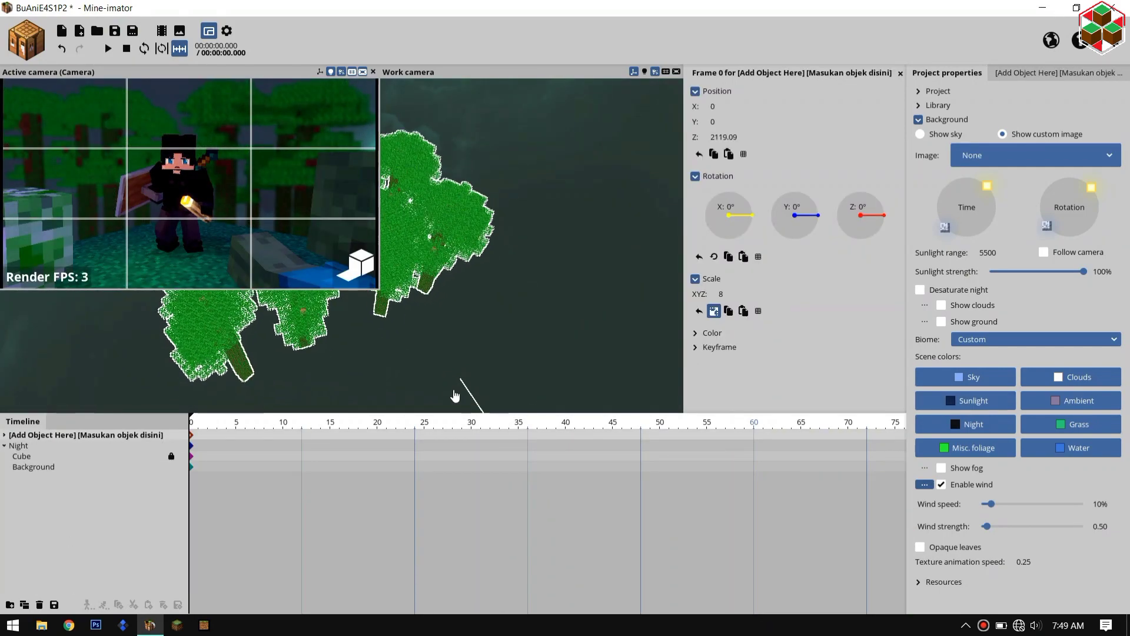
# Set the background's sunlight range to 8100 and turn the sun's rotation to relight the scene.
pyautogui.click(33, 467)
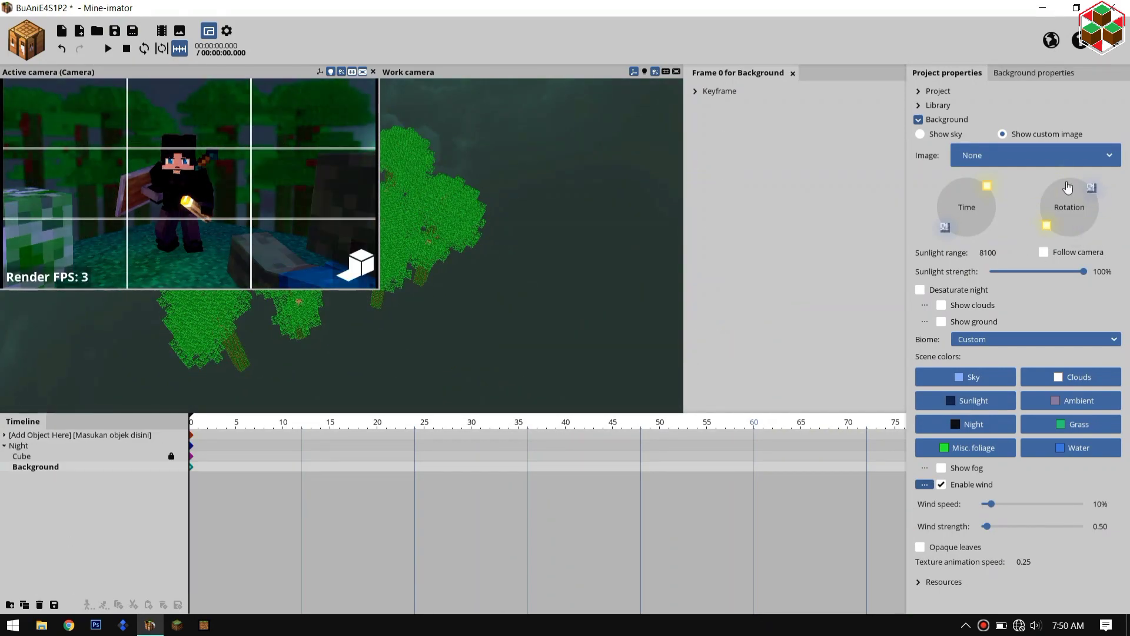
pyautogui.moveTo(1068, 187); pyautogui.dragTo(962, 289)
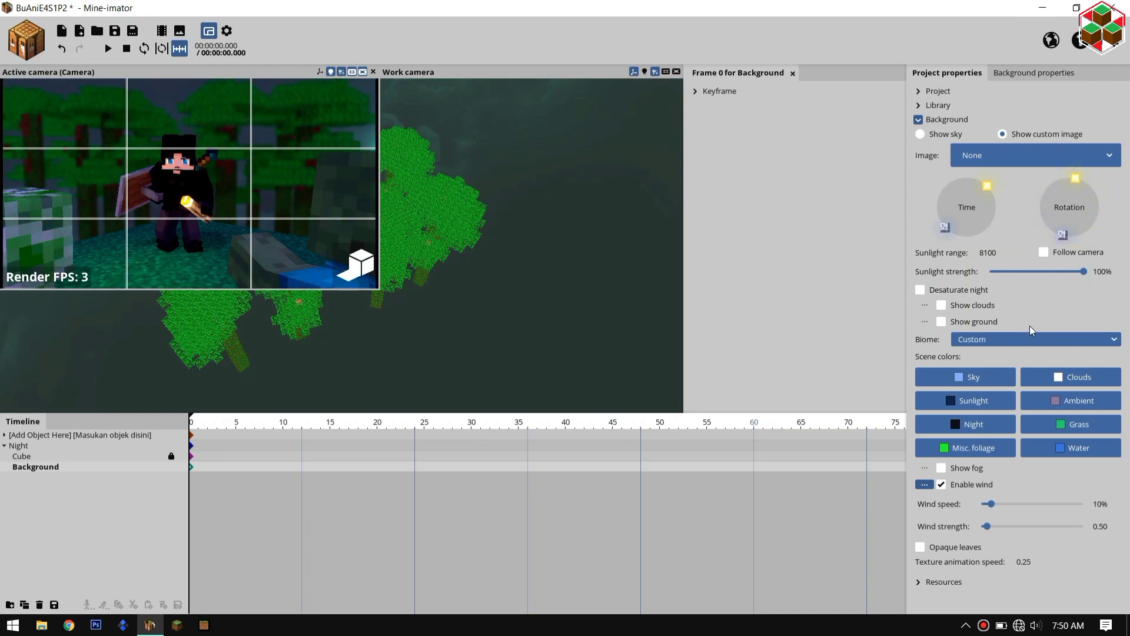
# Darken the miscellaneous foliage colour to green 1FAC22.
pyautogui.click(982, 450)
pyautogui.click(550, 286)
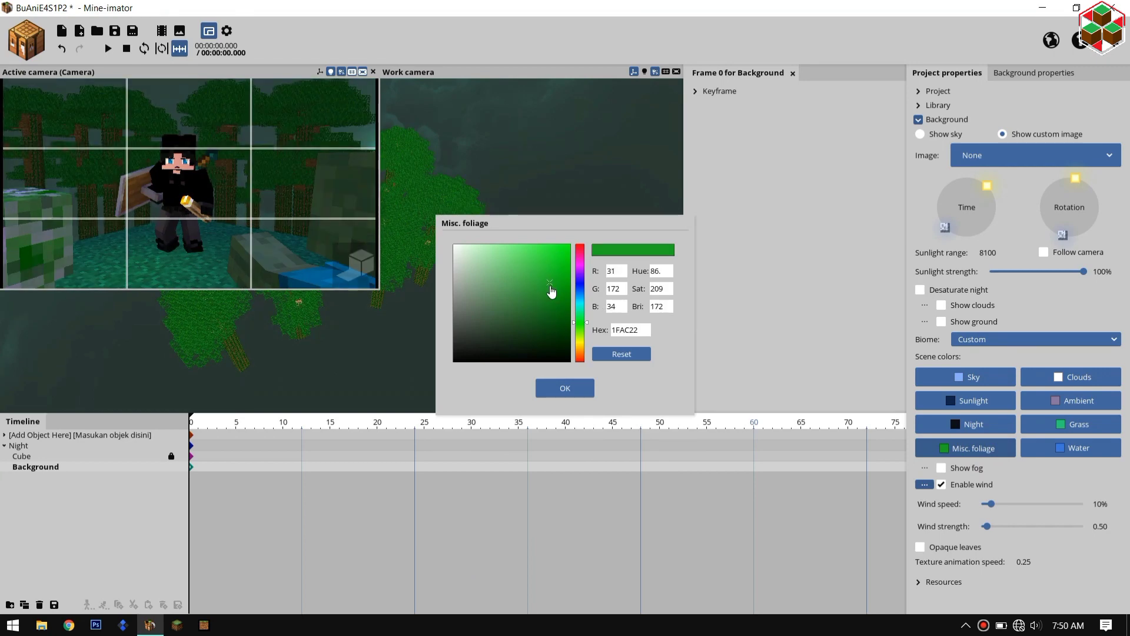
pyautogui.click(564, 387)
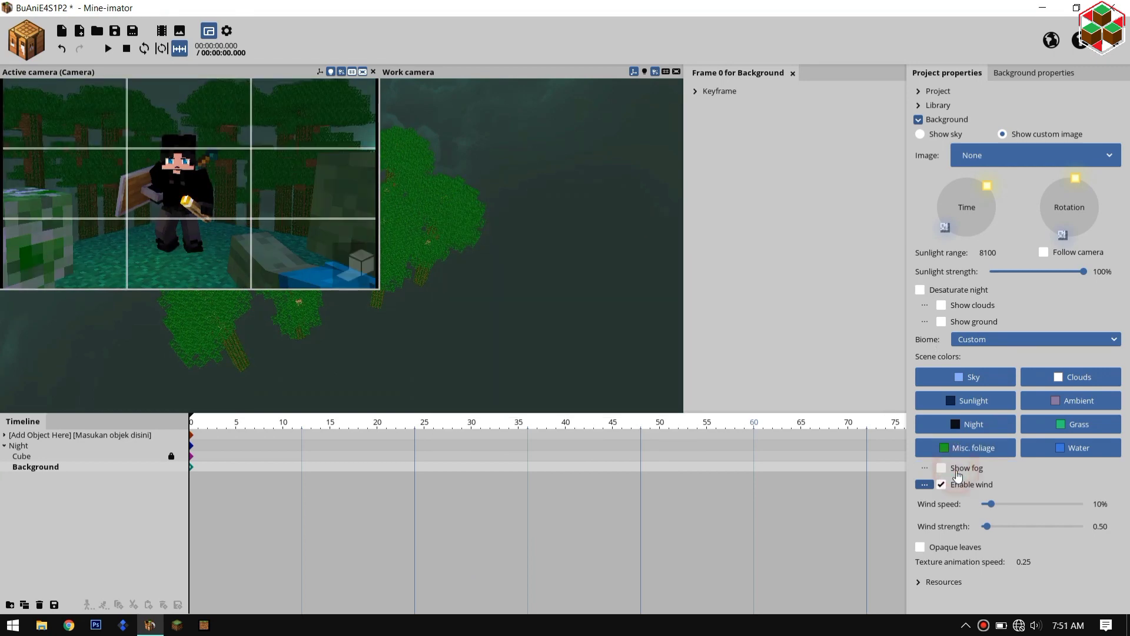
# Show the background fog with a distance of 9650 and a size of 4590, and preview the render.
pyautogui.click(942, 469)
pyautogui.moveTo(1022, 545); pyautogui.dragTo(1083, 546)
pyautogui.moveTo(983, 536); pyautogui.dragTo(1119, 538)
pyautogui.click(360, 266)
pyautogui.click(360, 266)
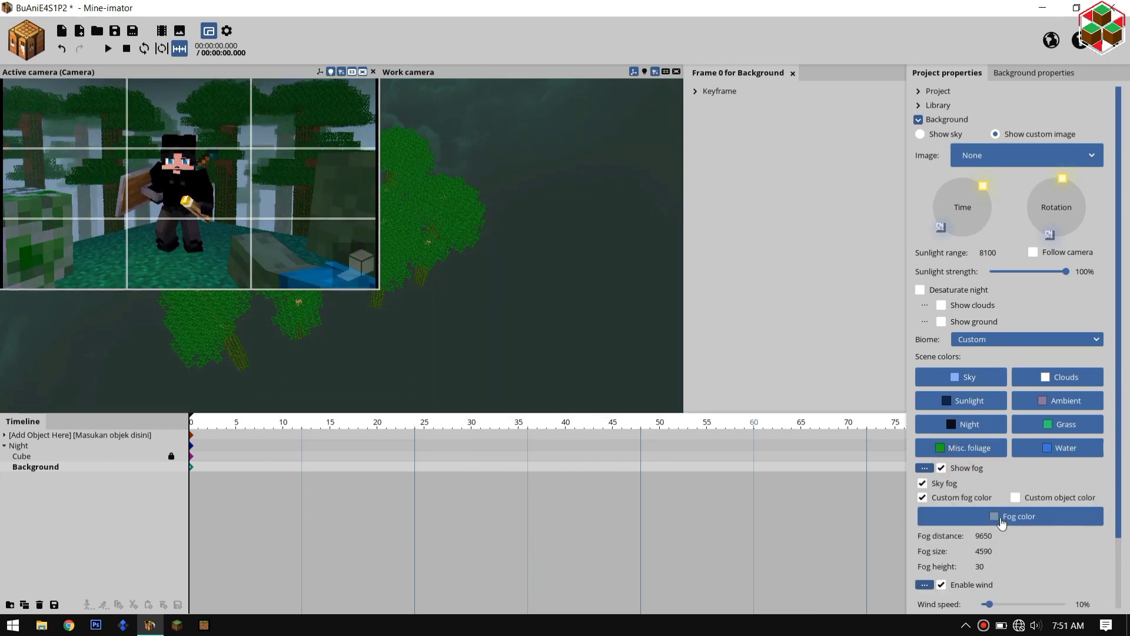
# Darken the custom fog colour to a slate blue and preview the render.
pyautogui.click(1002, 518)
pyautogui.click(530, 301)
pyautogui.click(563, 388)
pyautogui.click(363, 274)
pyautogui.click(364, 274)
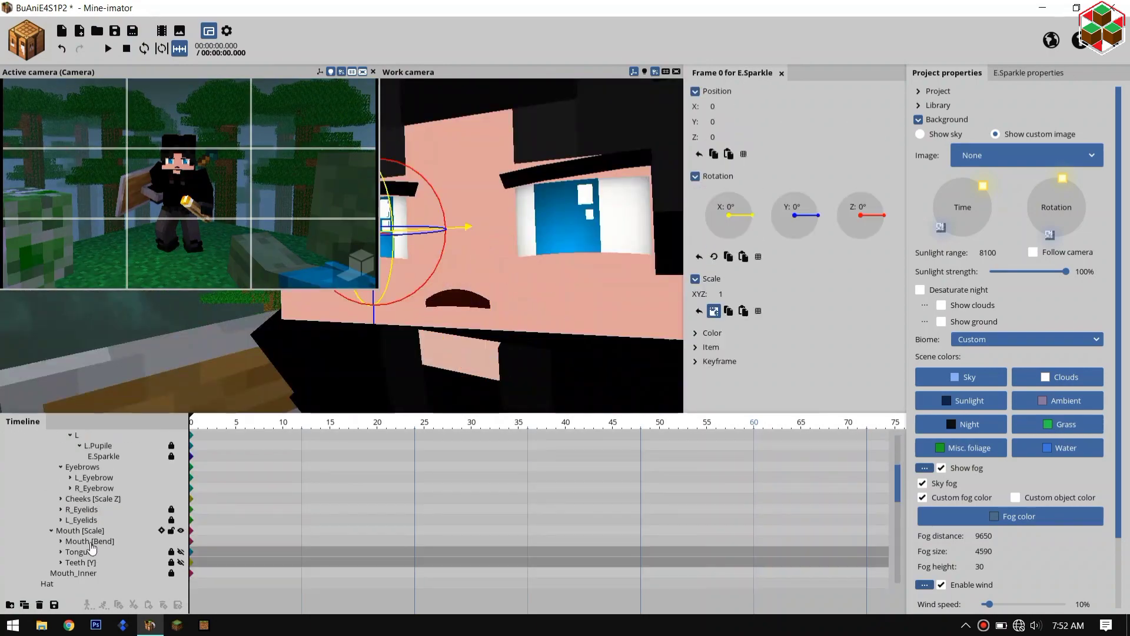
# Hide the character's Mouth [Scale] part and preview the rendered face.
pyautogui.click(474, 235)
pyautogui.click(91, 541)
pyautogui.click(181, 530)
pyautogui.click(360, 265)
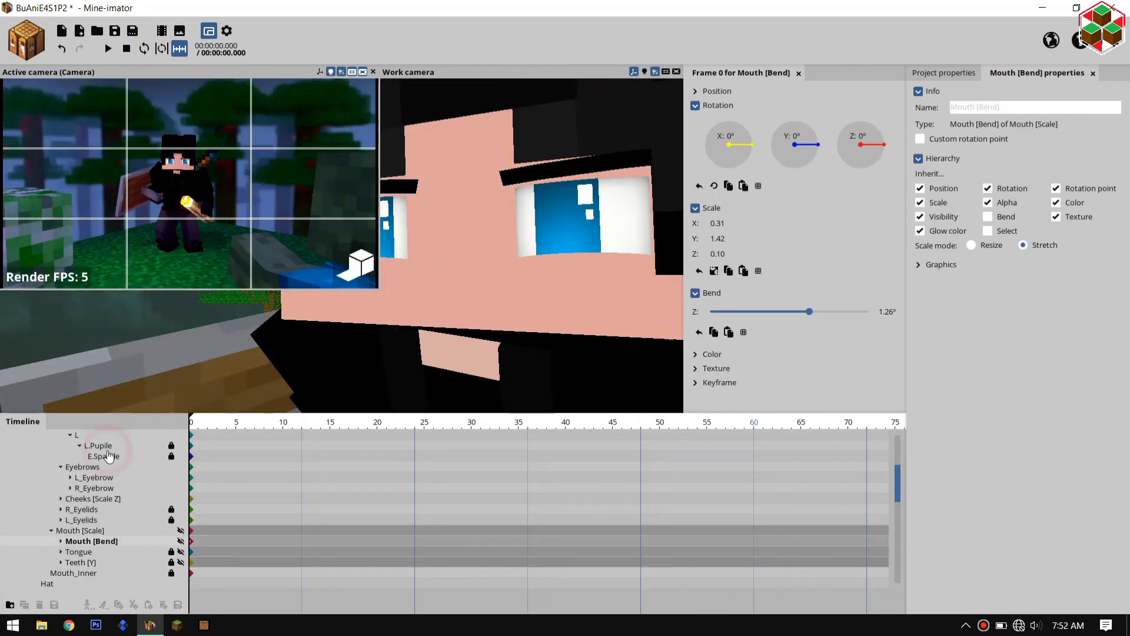
# Change the RGB multiply colour of the character's pupils.
pyautogui.click(361, 264)
pyautogui.scroll(2, 111, 451)
pyautogui.click(89, 446)
pyautogui.click(697, 364)
pyautogui.click(855, 405)
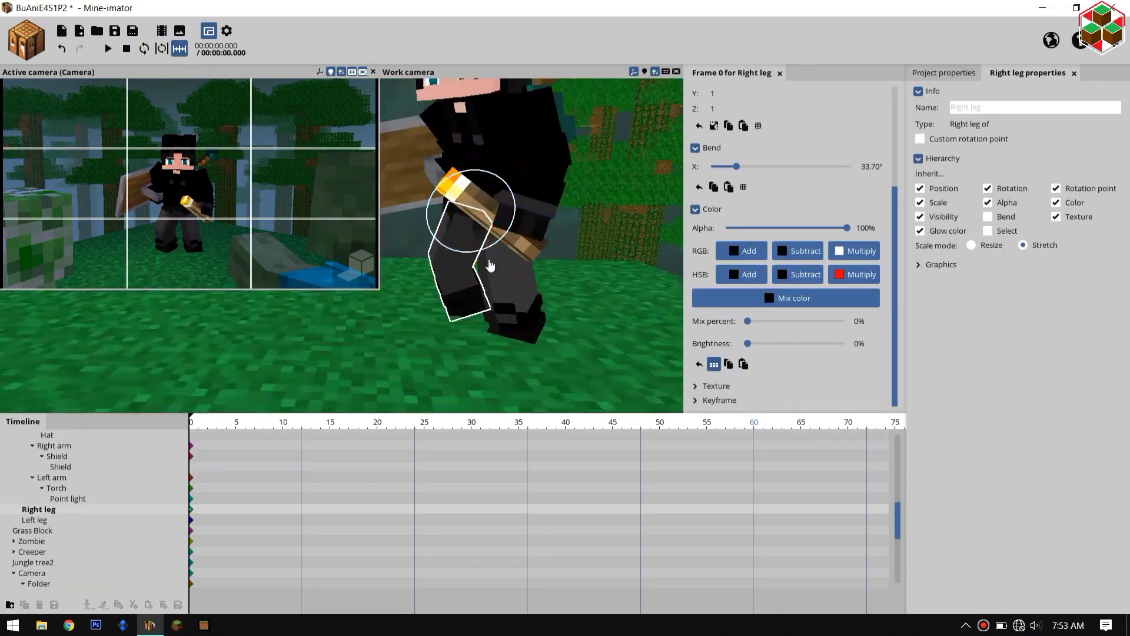
pyautogui.click(944, 72)
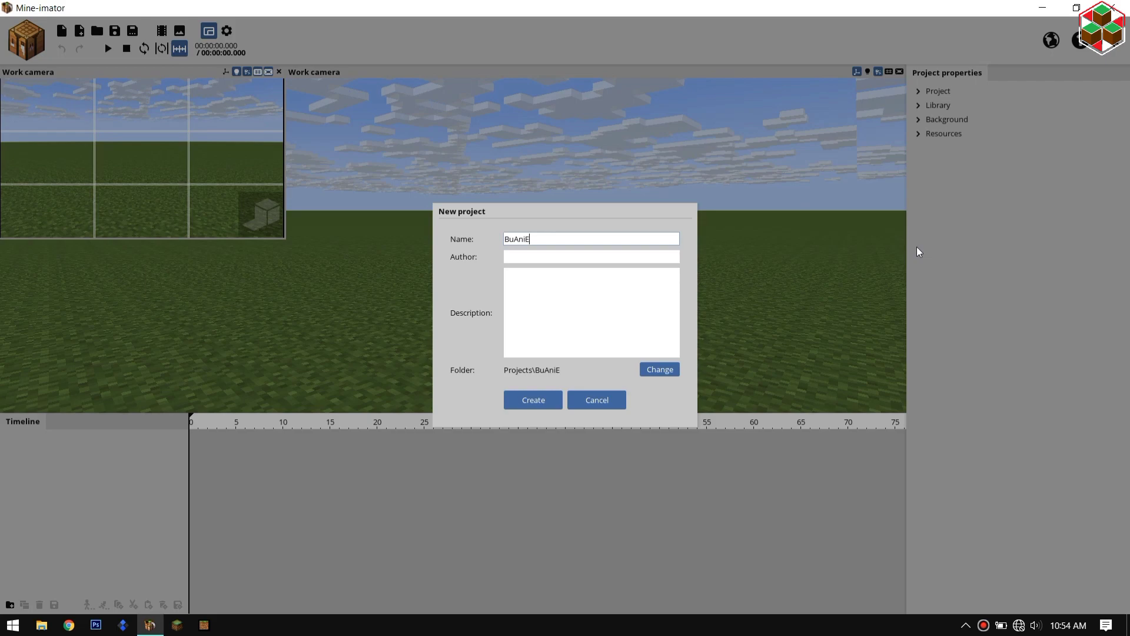
# Create a new project named BuAniE4S1P3 and import the prepared night scene into it.
pyautogui.click(533, 401)
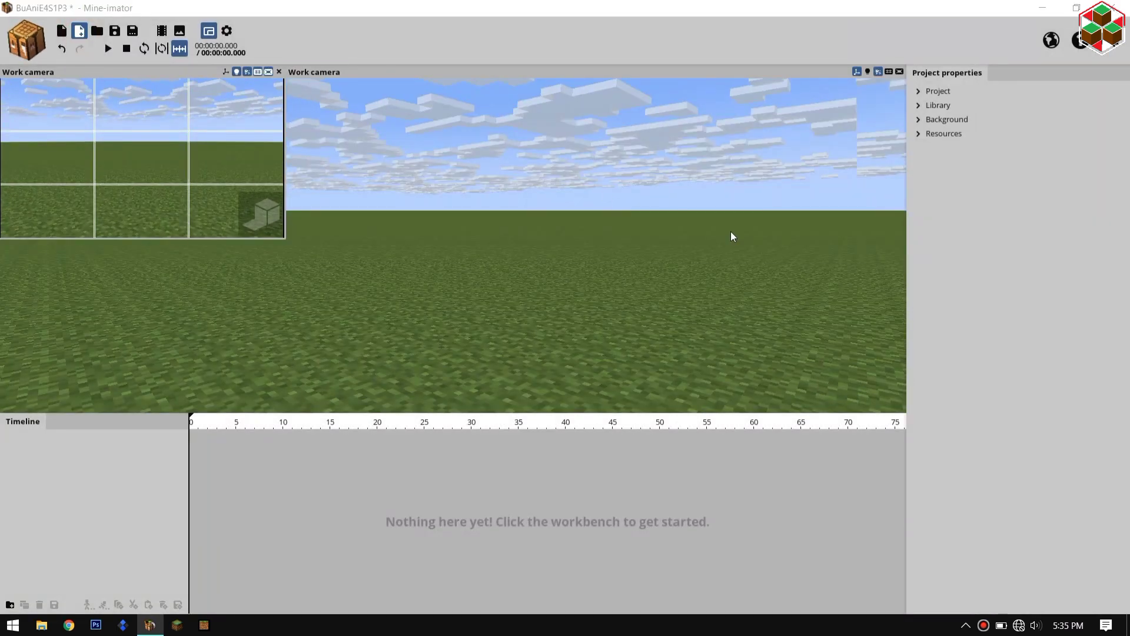
pyautogui.hotkey('ctrl', 'i')
pyautogui.click(775, 494)
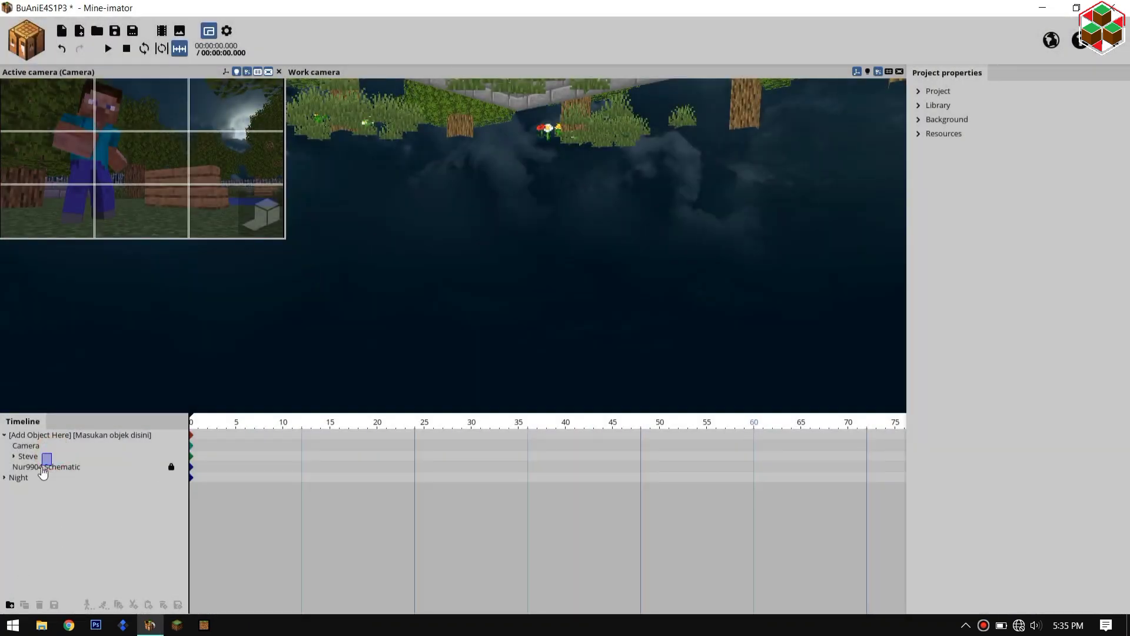
# Delete the Steve character and the schematic from the imported scene.
pyautogui.moveTo(42, 468); pyautogui.dragTo(43, 469)
pyautogui.press('Delete')
# Create a surface textured with the reference image IMG_20211206_175416.jpg.
pyautogui.click(36, 44)
pyautogui.click(210, 174)
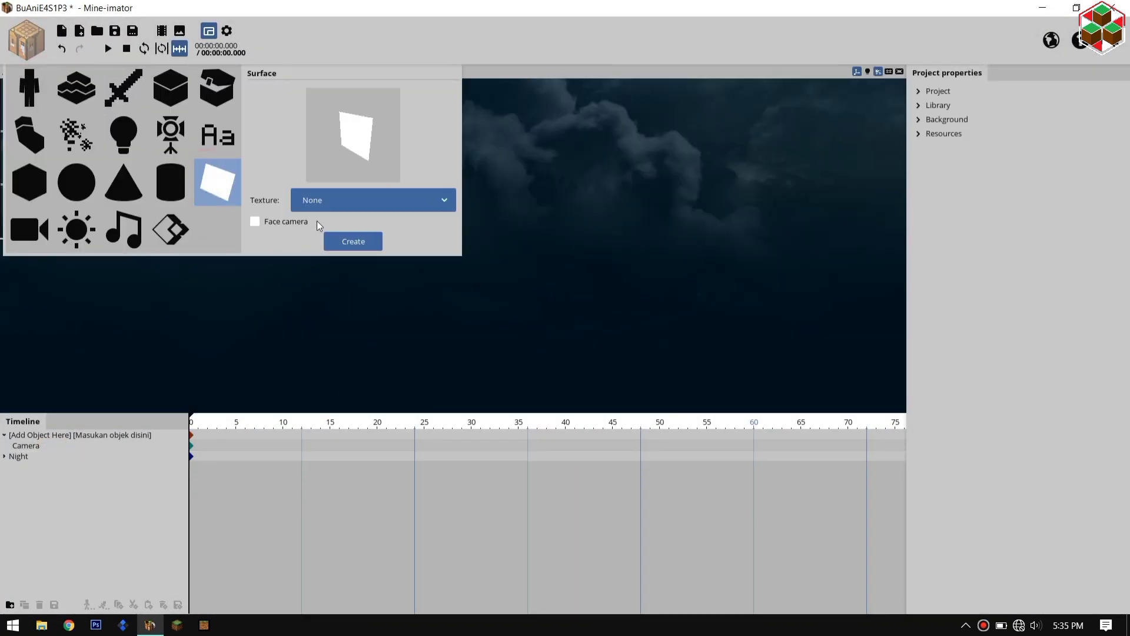
pyautogui.click(345, 250)
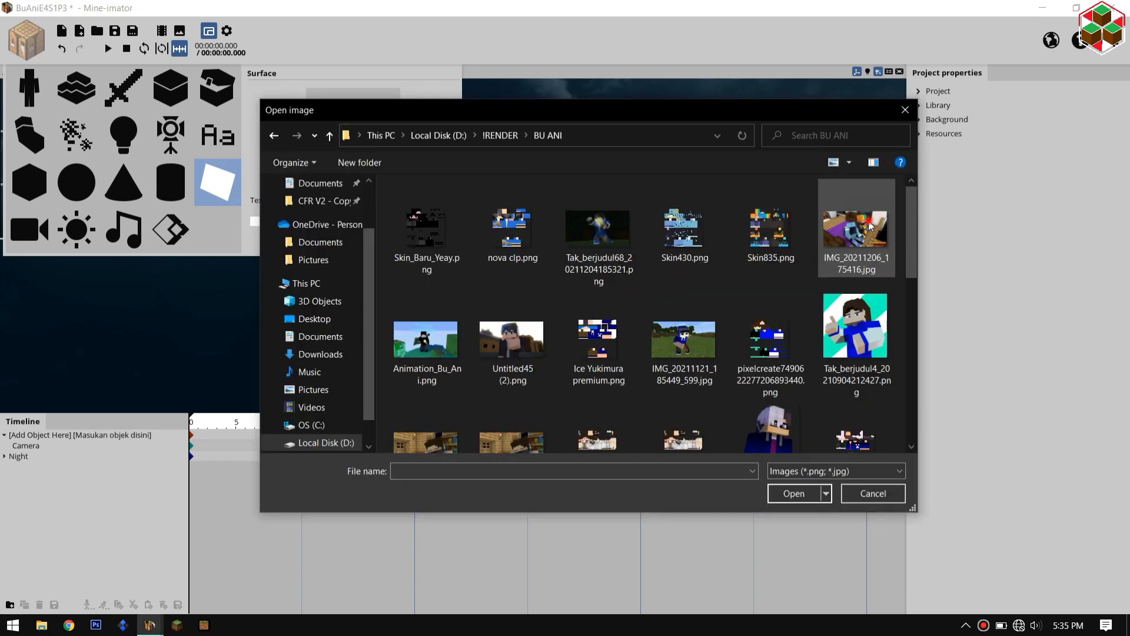
pyautogui.click(788, 498)
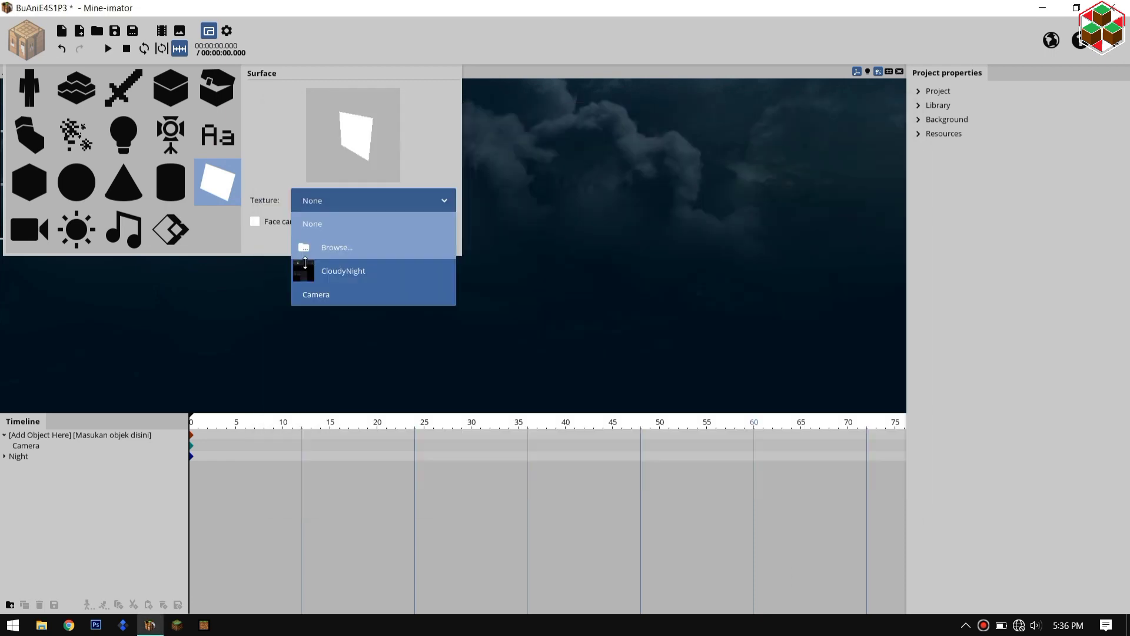
pyautogui.click(352, 244)
# Parent the surface to the camera inside the [Add Object Here] folder and set the camera's field of view to 30.
pyautogui.click(3, 471)
pyautogui.moveTo(16, 467); pyautogui.dragTo(35, 447)
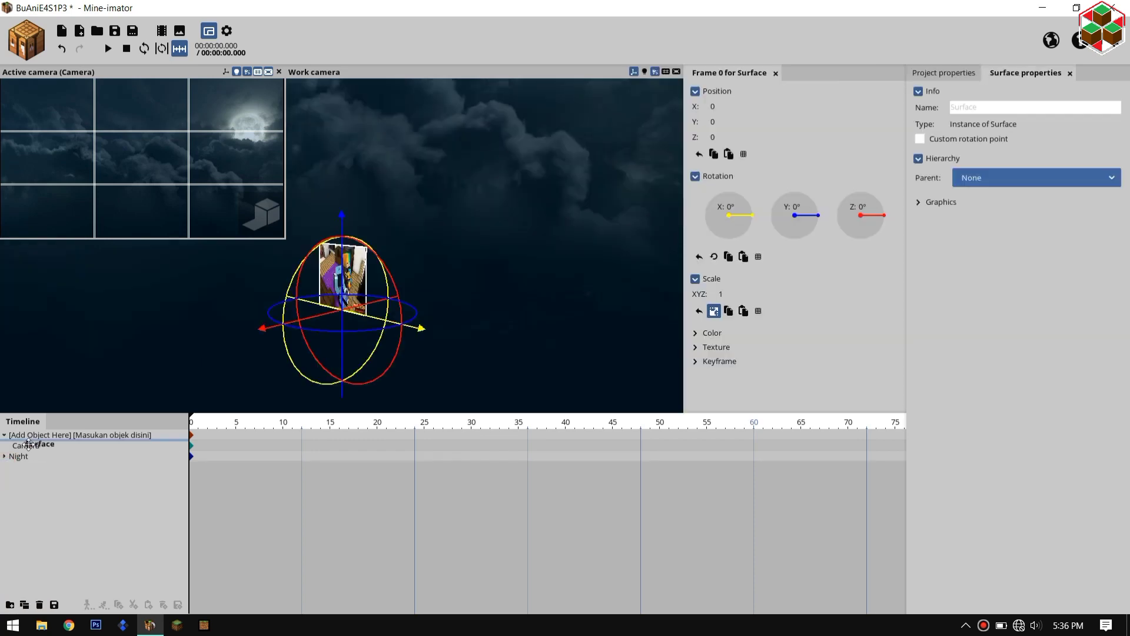
pyautogui.click(31, 446)
pyautogui.scroll(-4, 824, 265)
pyautogui.click(866, 176)
pyautogui.write('30')
# Set the surface's brightness to 100% and give it a custom rotation point.
pyautogui.scroll(4, 824, 235)
pyautogui.click(36, 457)
pyautogui.click(695, 333)
pyautogui.click(846, 344)
pyautogui.click(921, 139)
# Scale the reference surface to 16 and exclude it from fog.
pyautogui.click(714, 187)
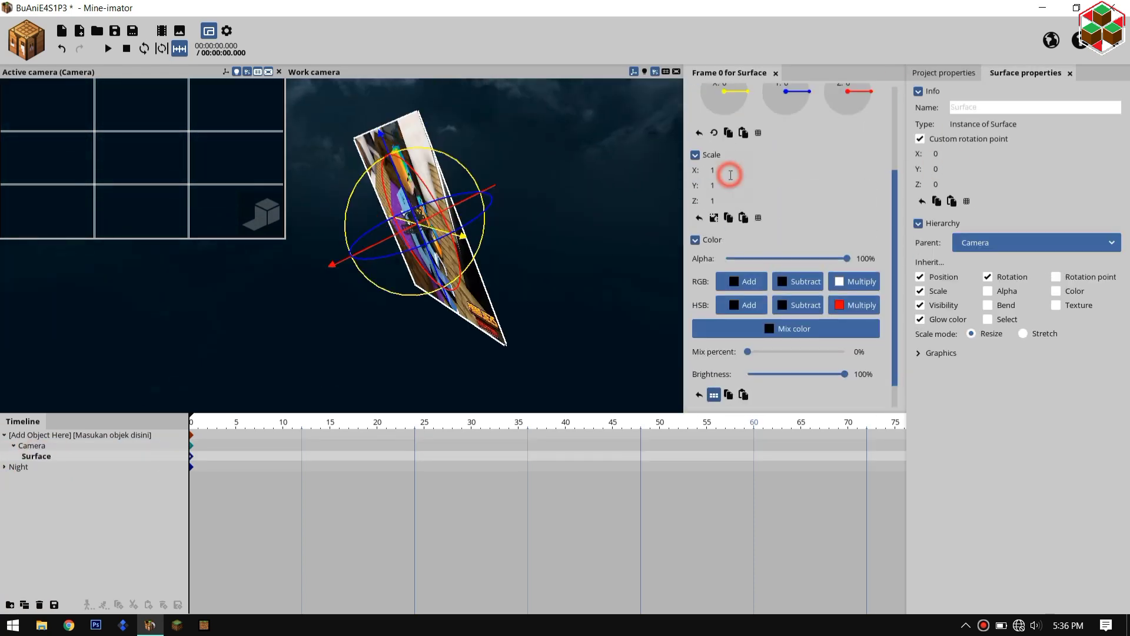
pyautogui.write('16')
pyautogui.click(919, 353)
pyautogui.click(920, 424)
# Create a folder under the camera to hold the surface and rotate the surface 180° about Y.
pyautogui.click(10, 604)
pyautogui.click(46, 467)
pyautogui.click(786, 83)
pyautogui.write('180')
# Shift the folder along Z so the reference fits the camera frame, and lower the surface's alpha to about half.
pyautogui.click(39, 457)
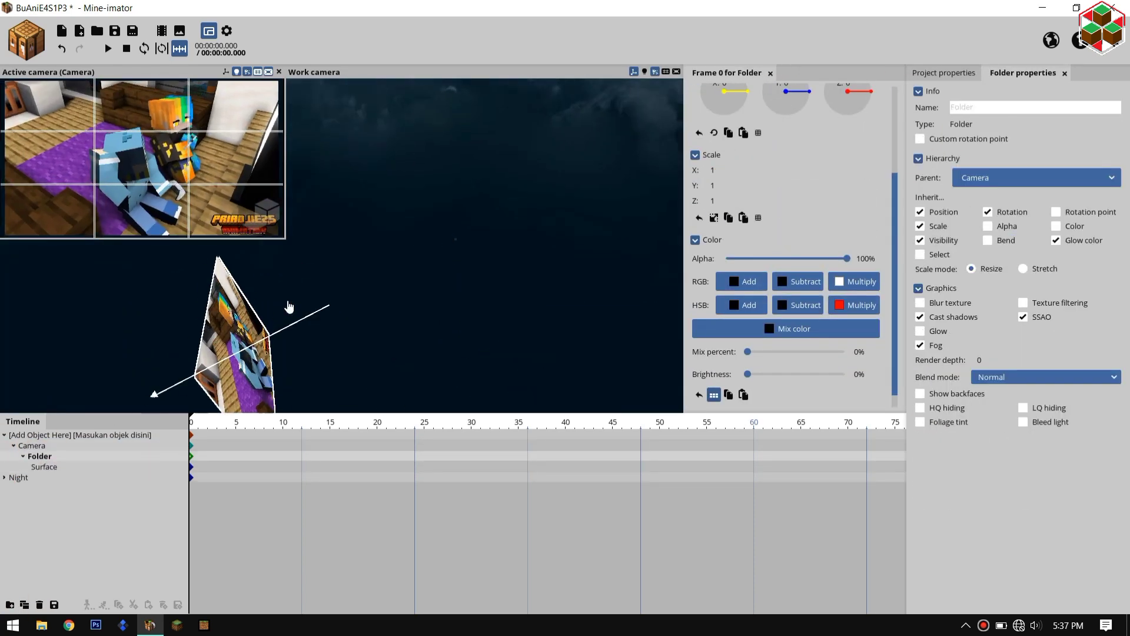
pyautogui.click(715, 218)
pyautogui.scroll(4, 786, 235)
pyautogui.moveTo(715, 137); pyautogui.dragTo(767, 136)
pyautogui.click(46, 467)
pyautogui.moveTo(847, 351); pyautogui.dragTo(791, 355)
pyautogui.click(530, 236)
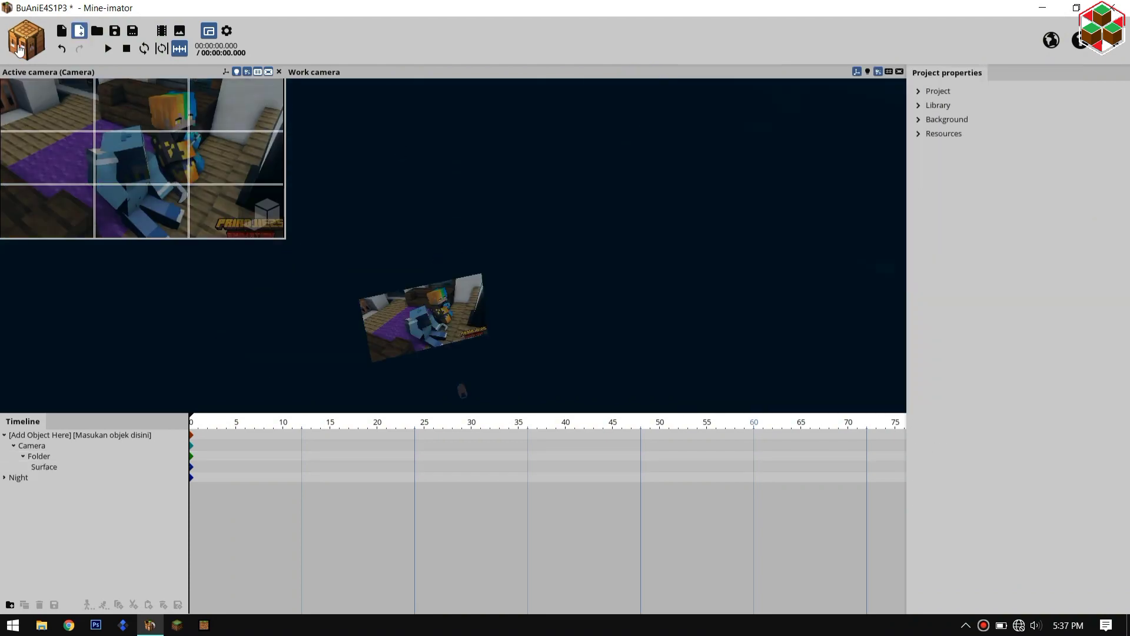
# Create an oak Planks block and move it into the [Add Object Here] folder.
pyautogui.click(23, 50)
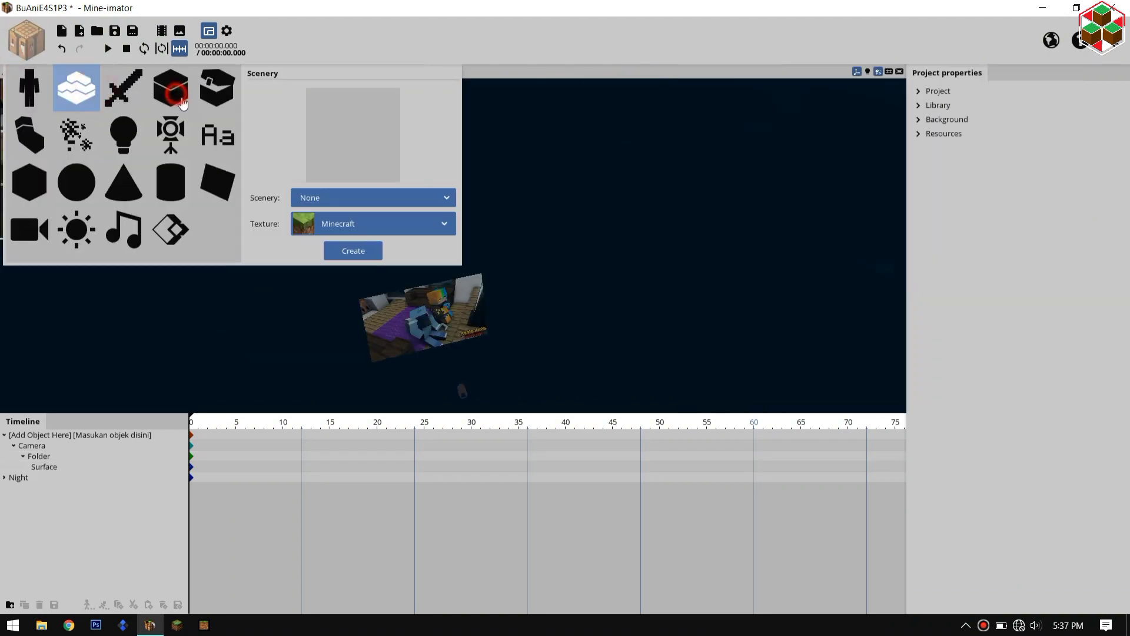
pyautogui.click(170, 90)
pyautogui.click(282, 298)
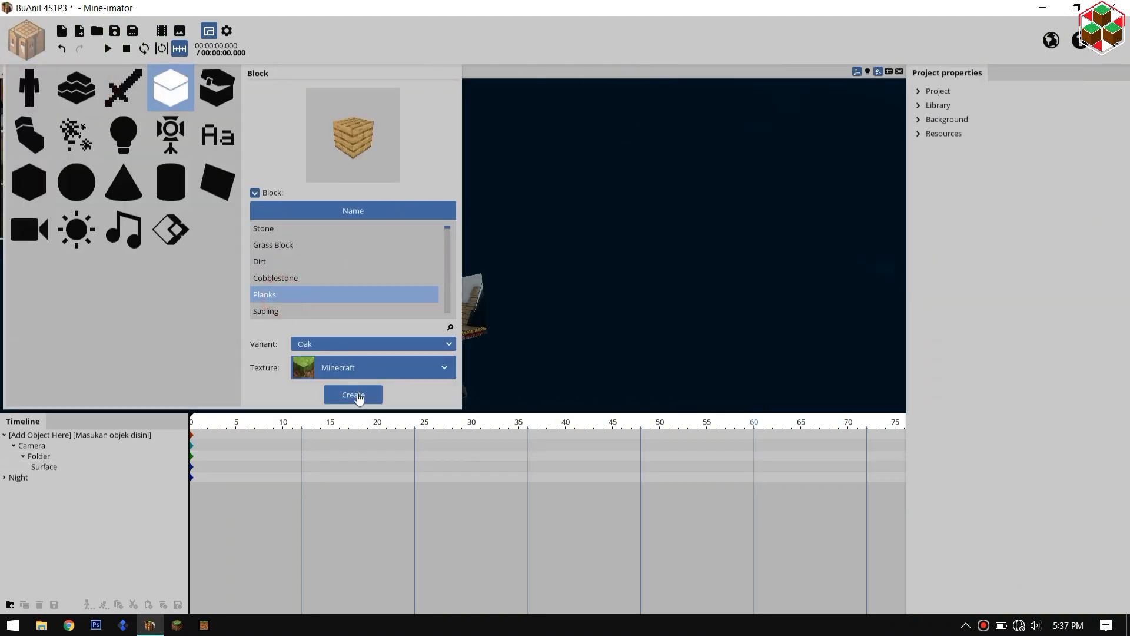
pyautogui.click(364, 394)
pyautogui.click(24, 490)
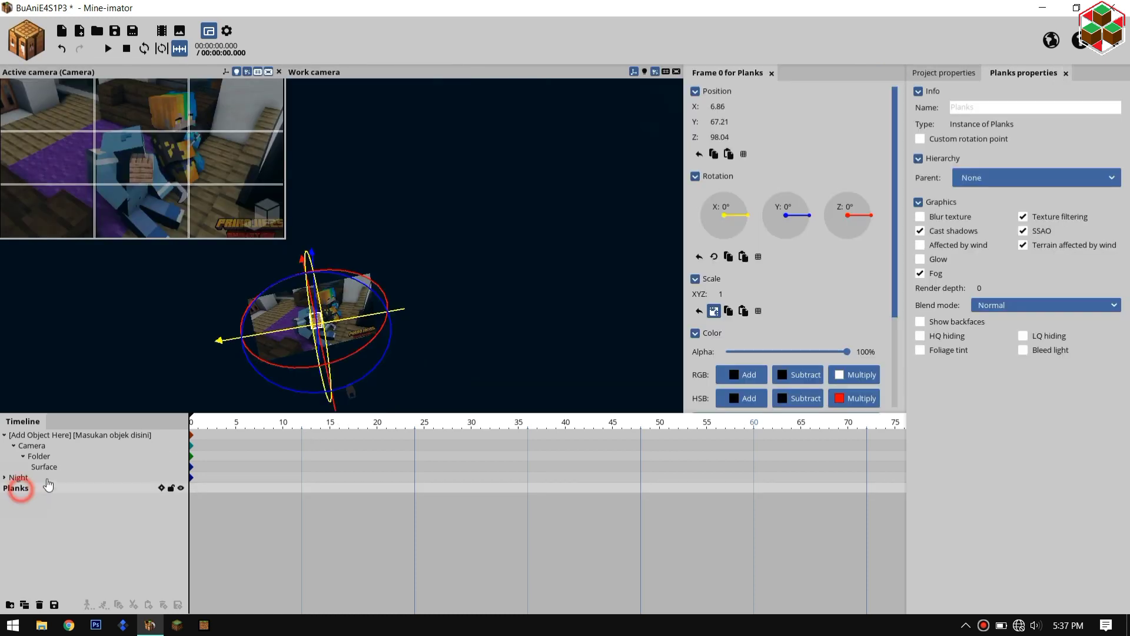
pyautogui.moveTo(21, 489); pyautogui.dragTo(46, 439)
pyautogui.click(13, 490)
pyautogui.moveTo(29, 493); pyautogui.dragTo(23, 444)
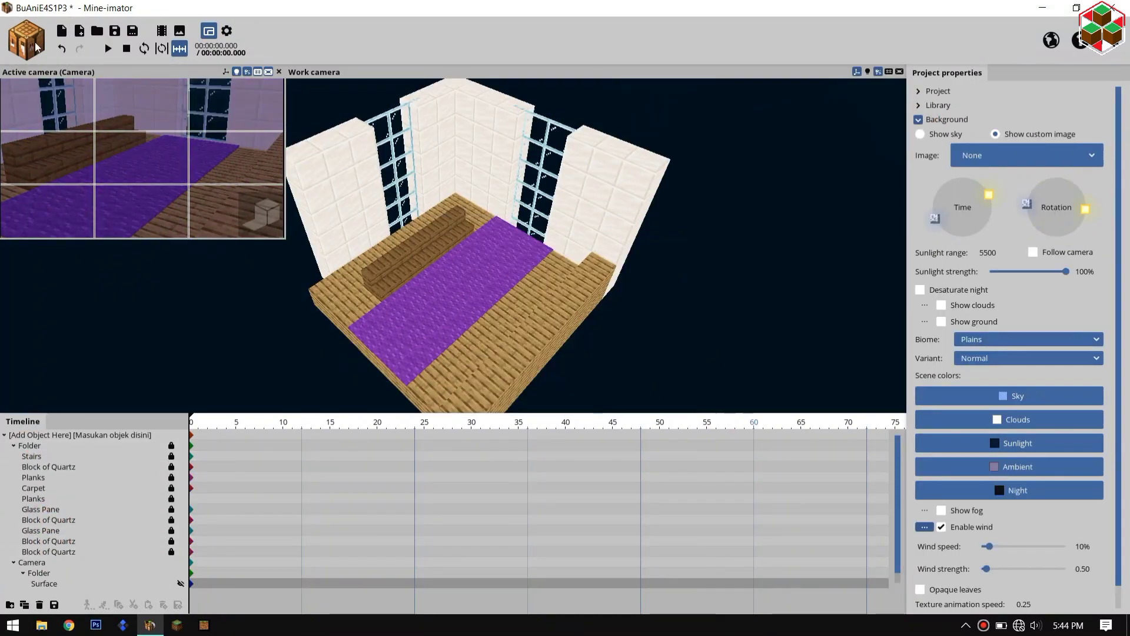
# Import the Male Full Extrude character and move it into the [Add Object Here] folder.
pyautogui.click(27, 41)
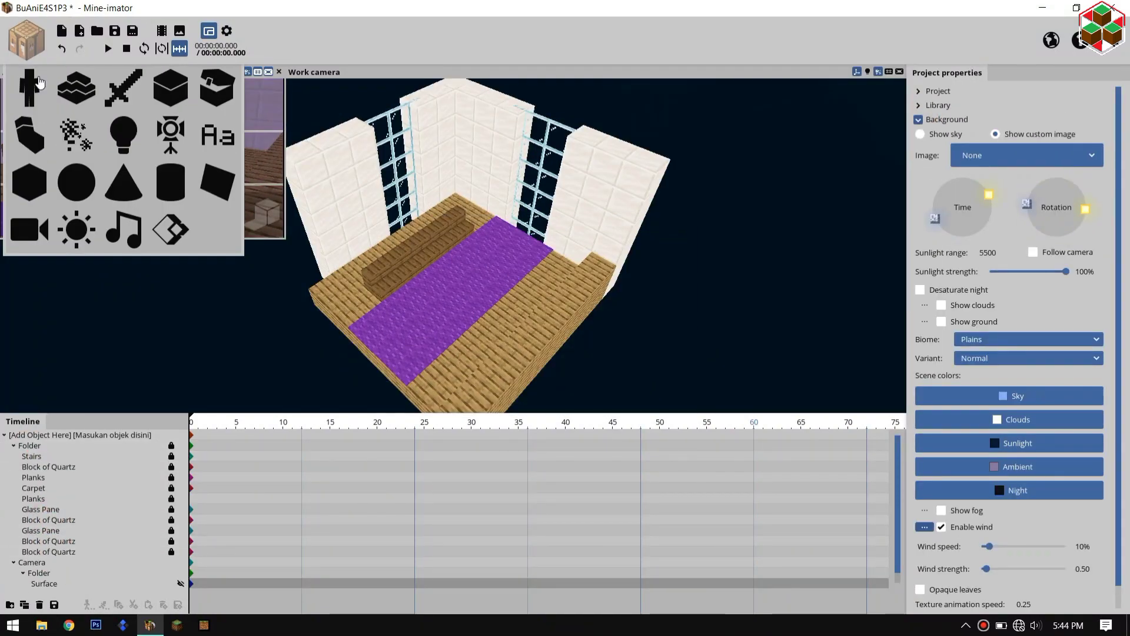
pyautogui.click(80, 37)
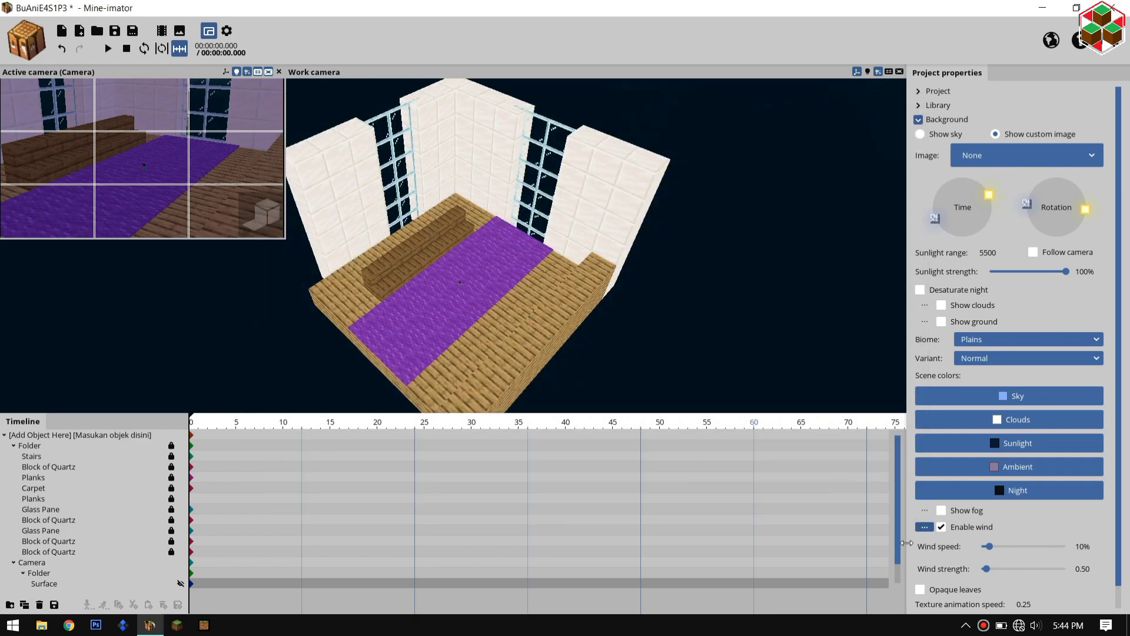
pyautogui.scroll(-2, 118, 565)
pyautogui.moveTo(16, 586); pyautogui.dragTo(30, 546)
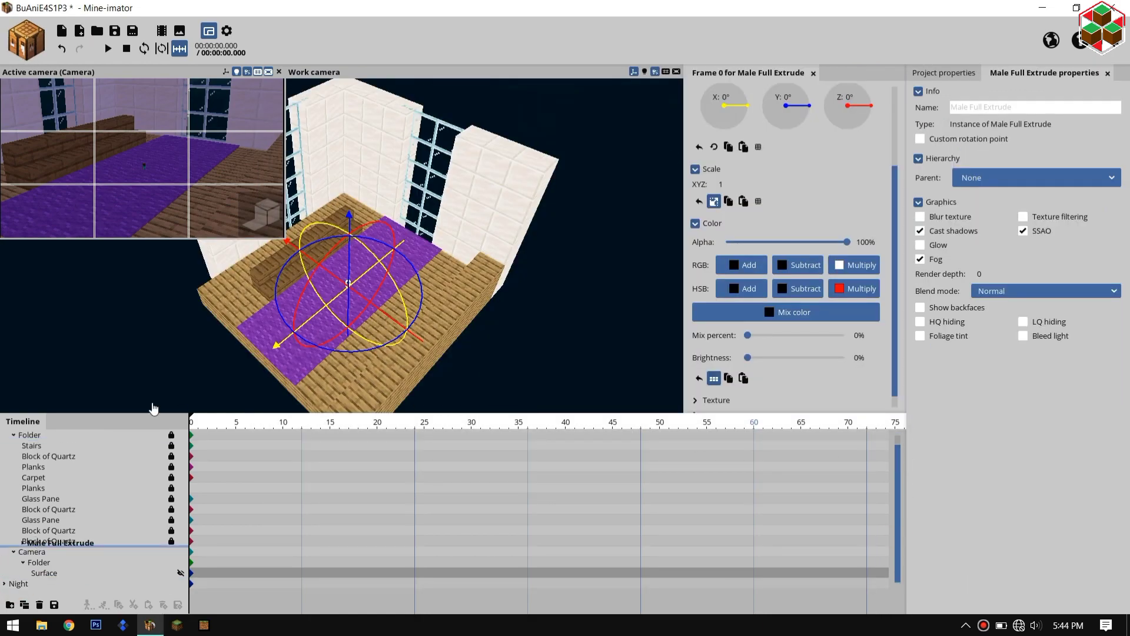
# Stand the character on the purple carpet and set its Y rotation to 180°.
pyautogui.moveTo(376, 197); pyautogui.dragTo(450, 195)
pyautogui.scroll(5, 449, 194)
pyautogui.doubleClick(788, 97)
pyautogui.write('180')
pyautogui.press('Return')
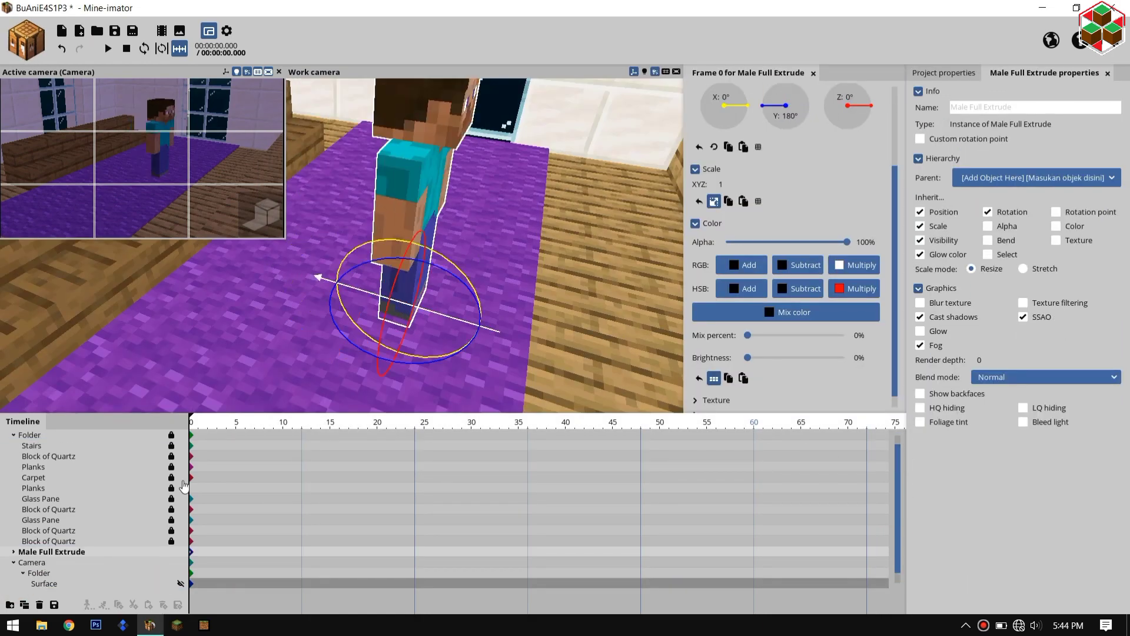
# Import a second Male Full Extrude character onto the carpet and texture the first one with Skin835.
pyautogui.click(81, 36)
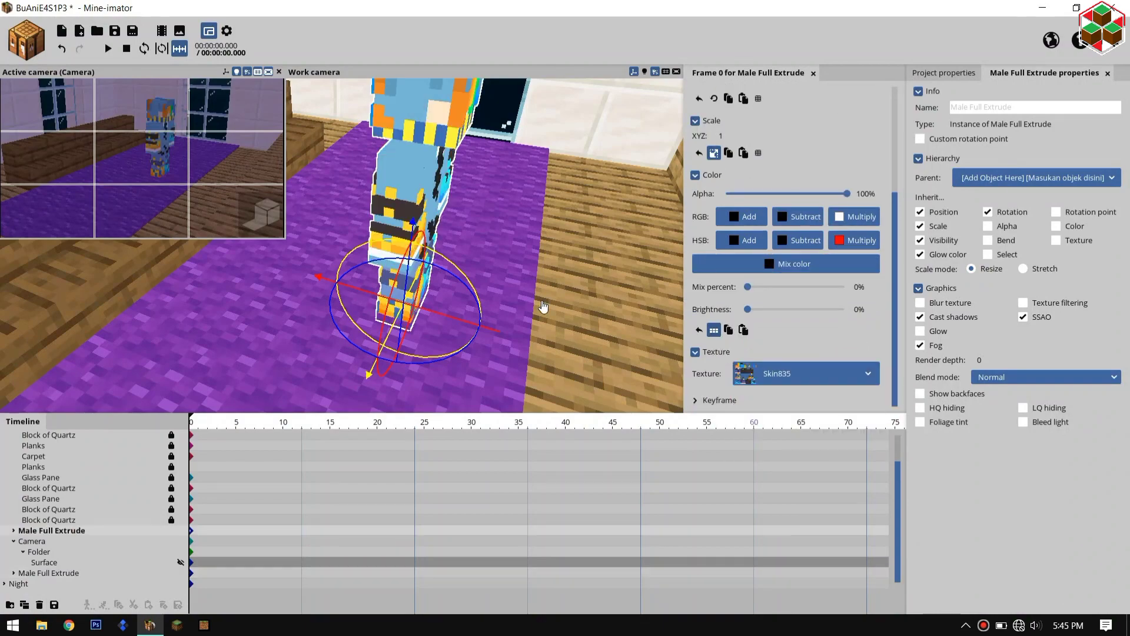
pyautogui.moveTo(224, 325); pyautogui.dragTo(203, 327)
pyautogui.click(88, 307)
# Show the reference surface again and lower its alpha to about 6%.
pyautogui.click(180, 563)
pyautogui.click(45, 562)
pyautogui.moveTo(847, 193); pyautogui.dragTo(734, 196)
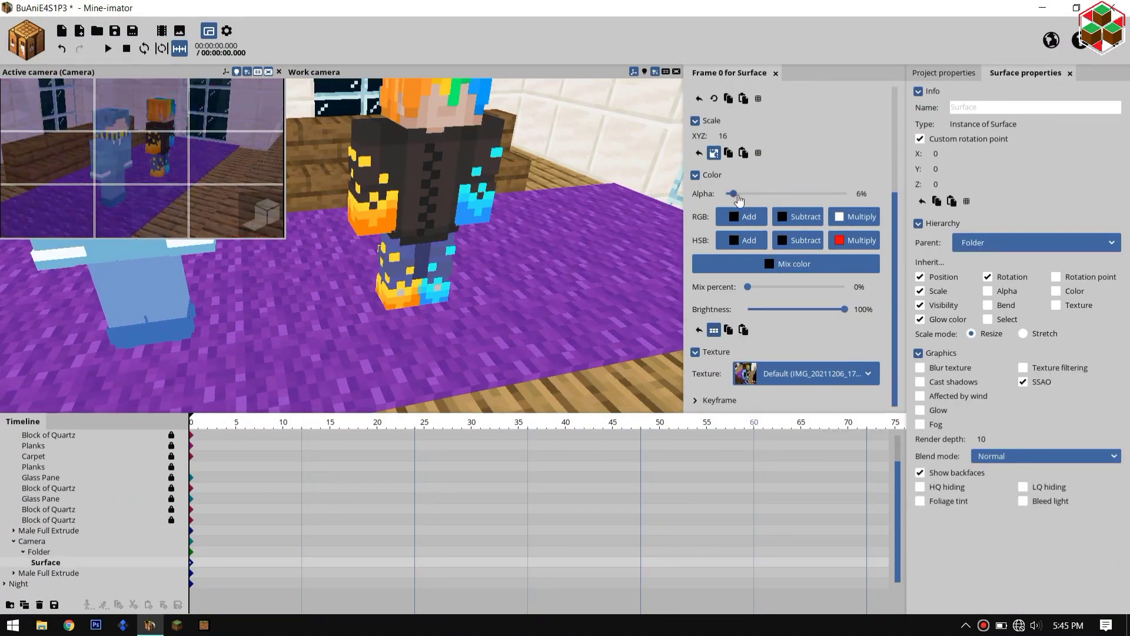
pyautogui.click(438, 277)
pyautogui.click(713, 90)
pyautogui.click(743, 154)
# Hide the blue-haired character and lower the orange-haired character to about Y -8.
pyautogui.click(70, 530)
pyautogui.click(13, 531)
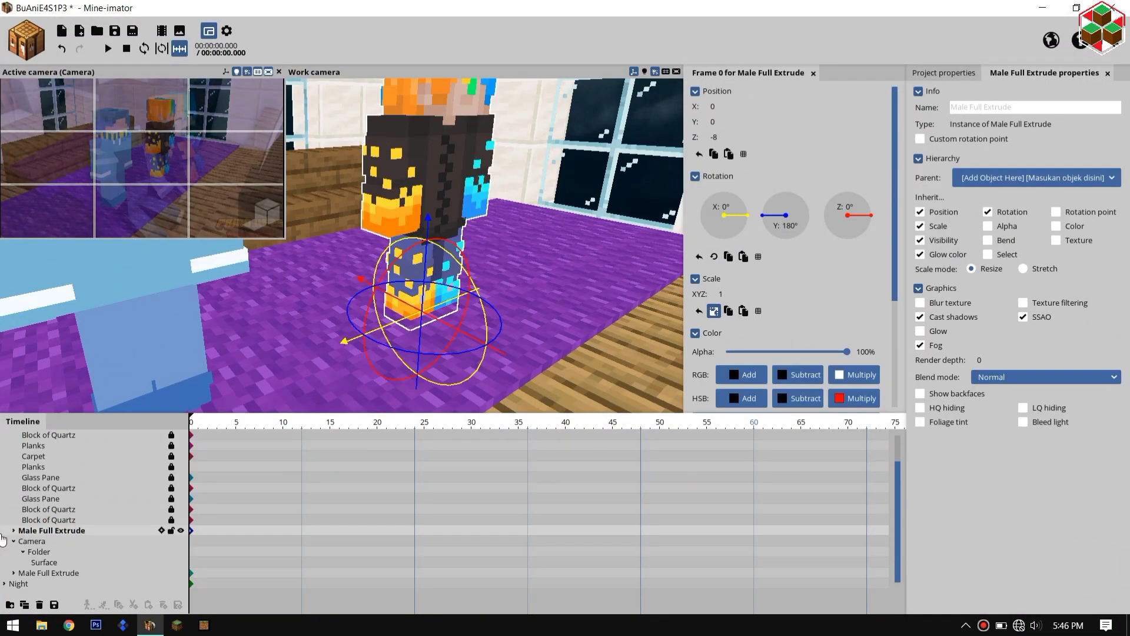
pyautogui.click(181, 574)
pyautogui.moveTo(428, 223); pyautogui.dragTo(423, 274)
pyautogui.moveTo(478, 220); pyautogui.dragTo(475, 235)
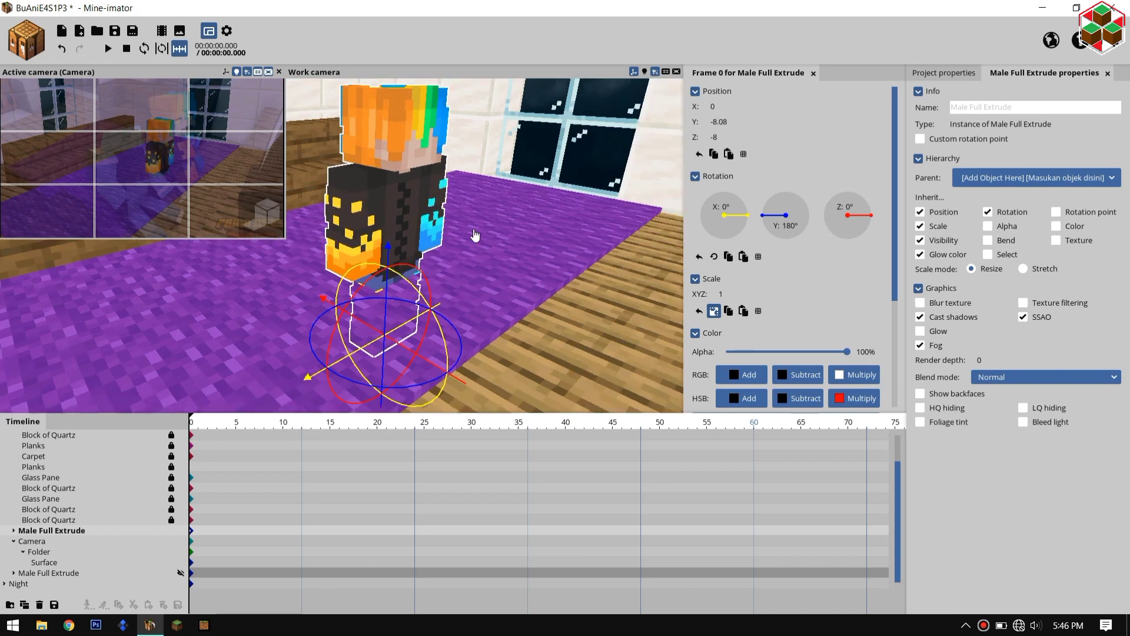
pyautogui.scroll(2, 475, 235)
pyautogui.moveTo(386, 225); pyautogui.dragTo(385, 241)
# Raise both legs of the orange-haired character to about -103.8° on X and bend them about 74.4°.
pyautogui.click(386, 243)
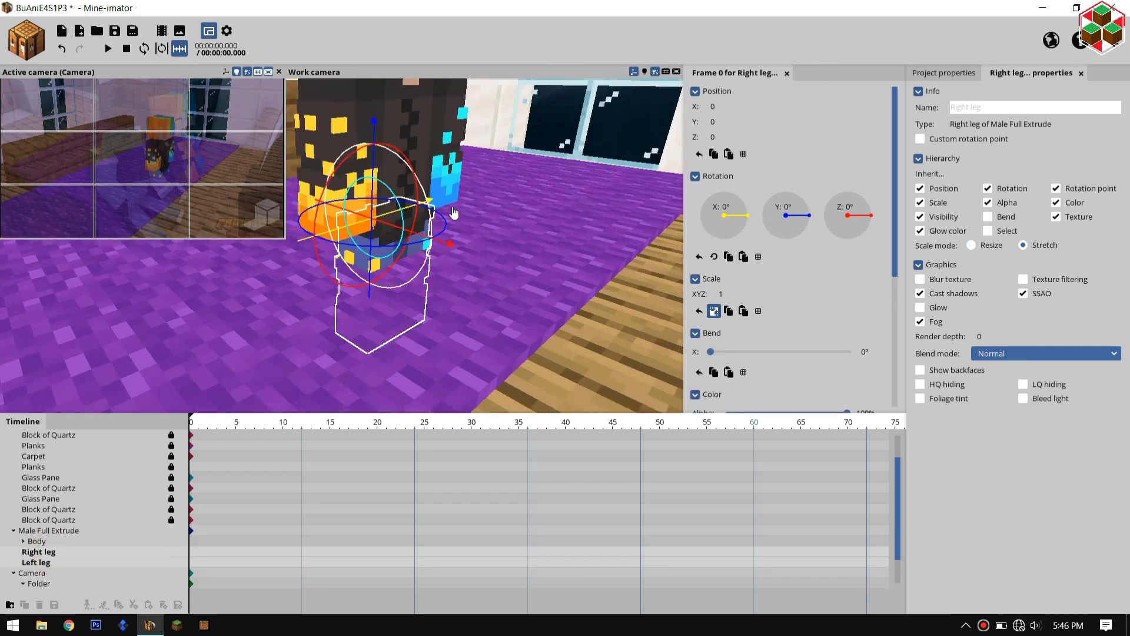
pyautogui.moveTo(454, 213); pyautogui.dragTo(384, 149)
pyautogui.moveTo(404, 225); pyautogui.dragTo(417, 171)
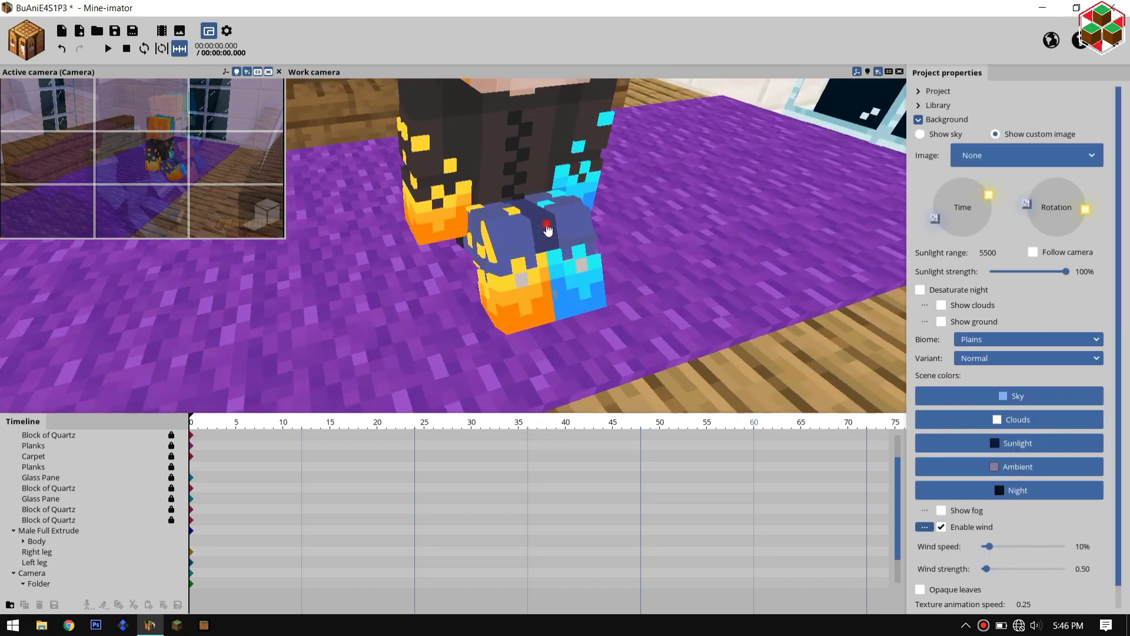
# Spread the orange-haired character's legs, turning the left about 6.9° on Y and the right about -22.9° on Z.
pyautogui.click(452, 246)
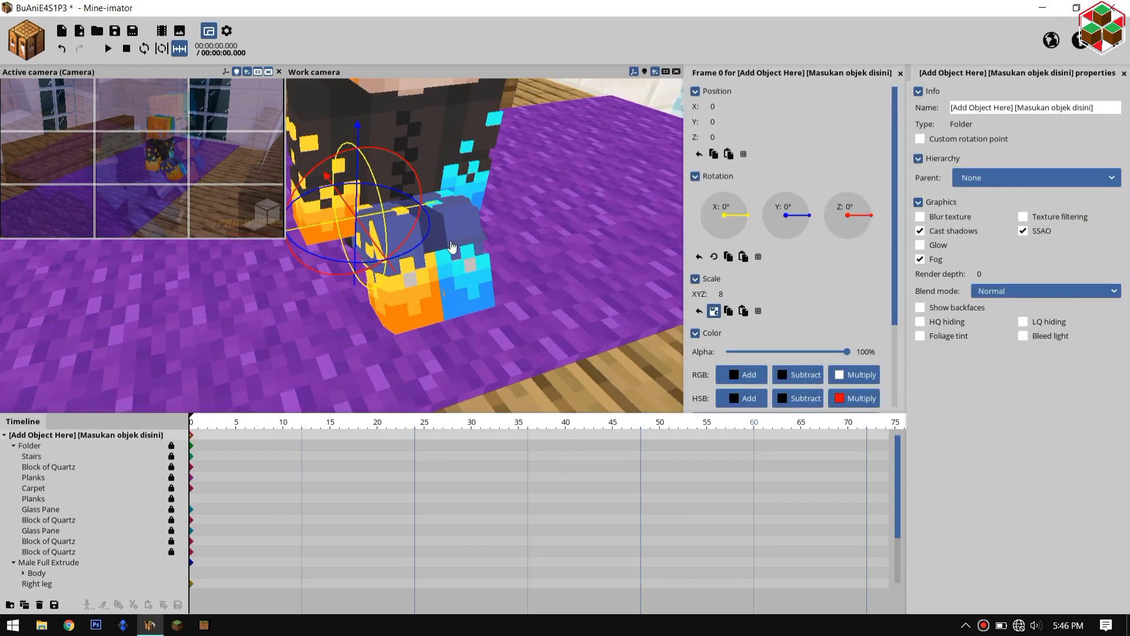
pyautogui.click(477, 227)
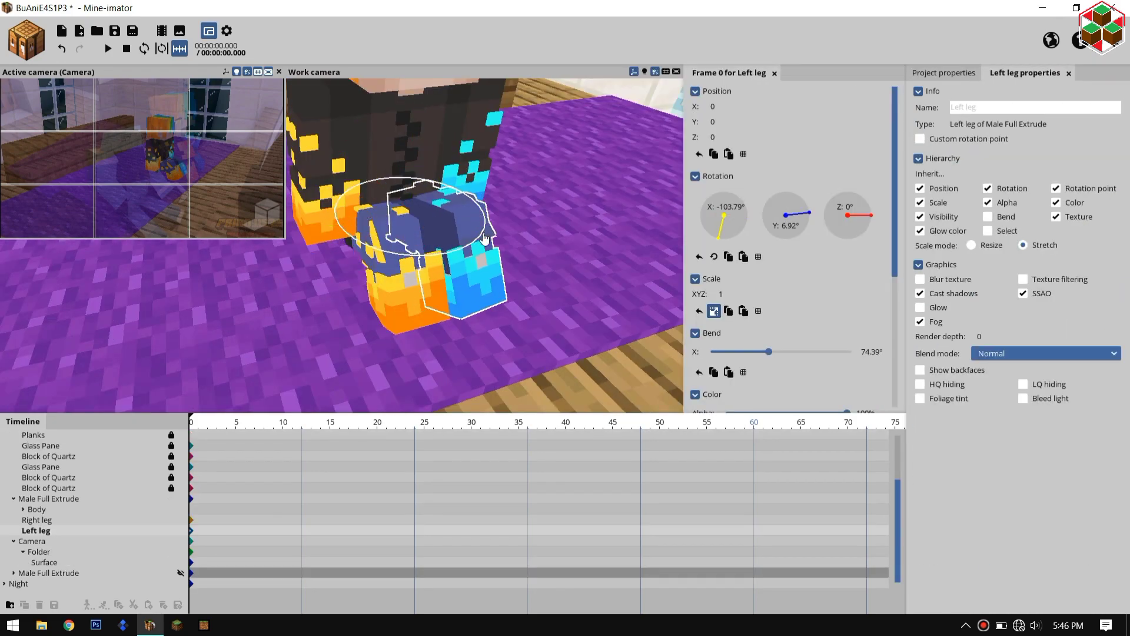
pyautogui.click(440, 254)
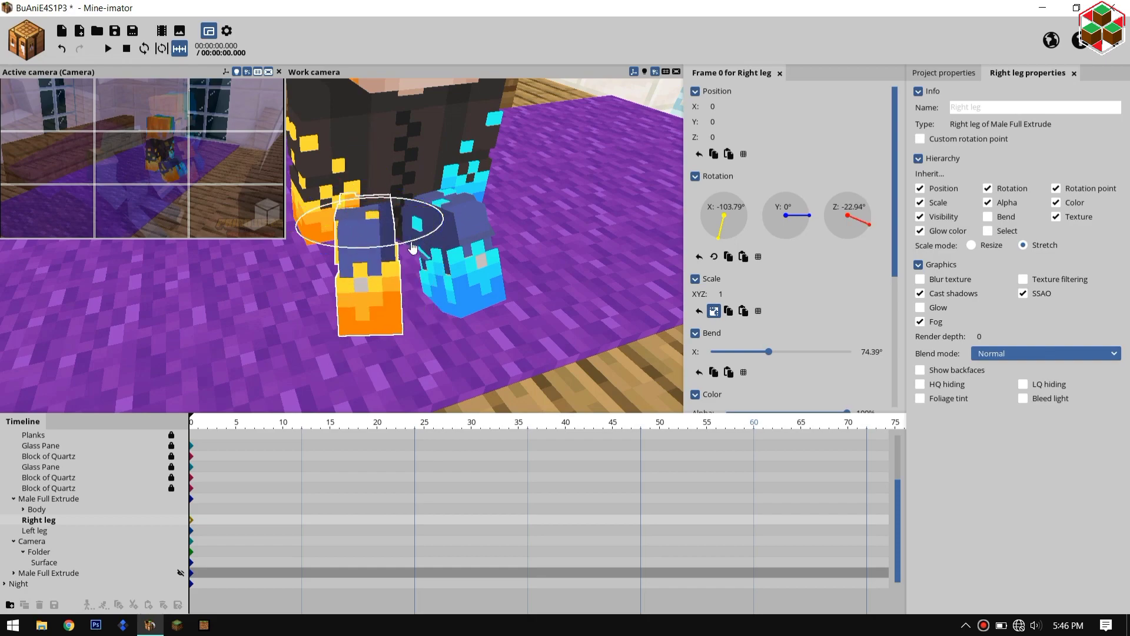
pyautogui.moveTo(440, 254); pyautogui.dragTo(524, 206)
# Adjust the orange-haired character's height above the carpet and fine-tune the rotation of its legs.
pyautogui.moveTo(603, 303); pyautogui.dragTo(677, 279)
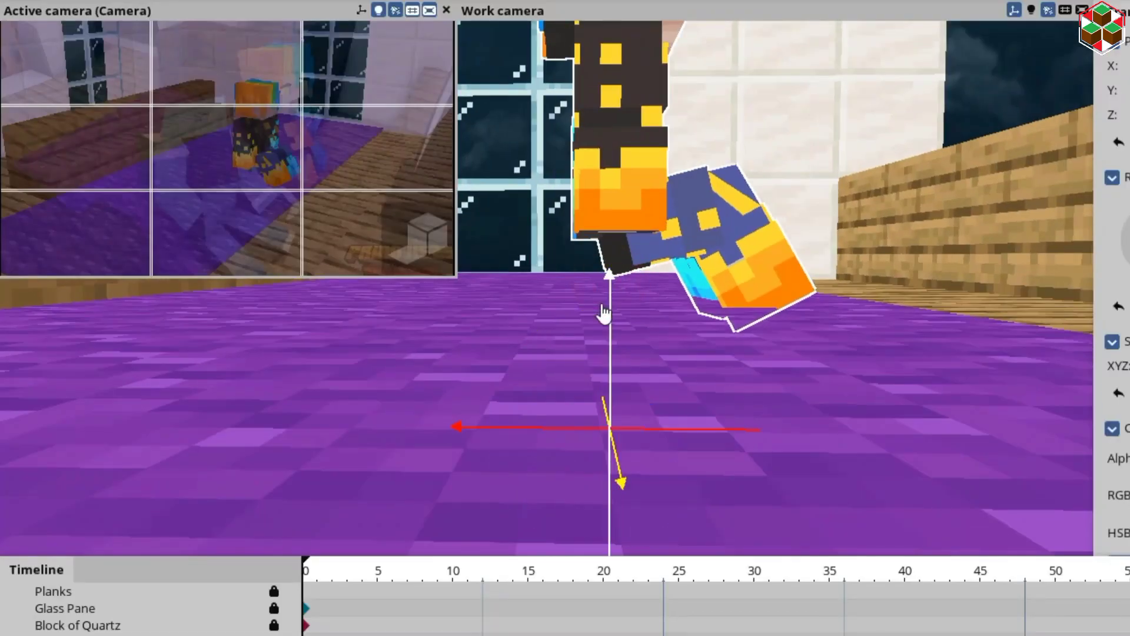
pyautogui.click(869, 177)
pyautogui.click(718, 271)
pyautogui.moveTo(865, 235); pyautogui.dragTo(612, 377)
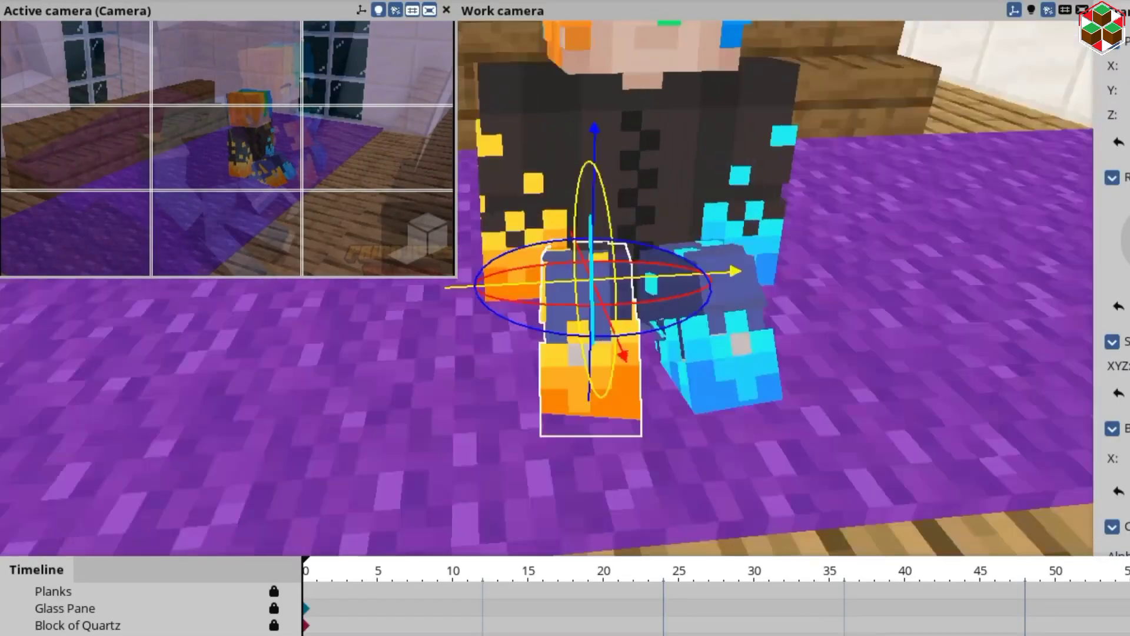
pyautogui.click(729, 363)
pyautogui.moveTo(545, 466); pyautogui.dragTo(812, 357)
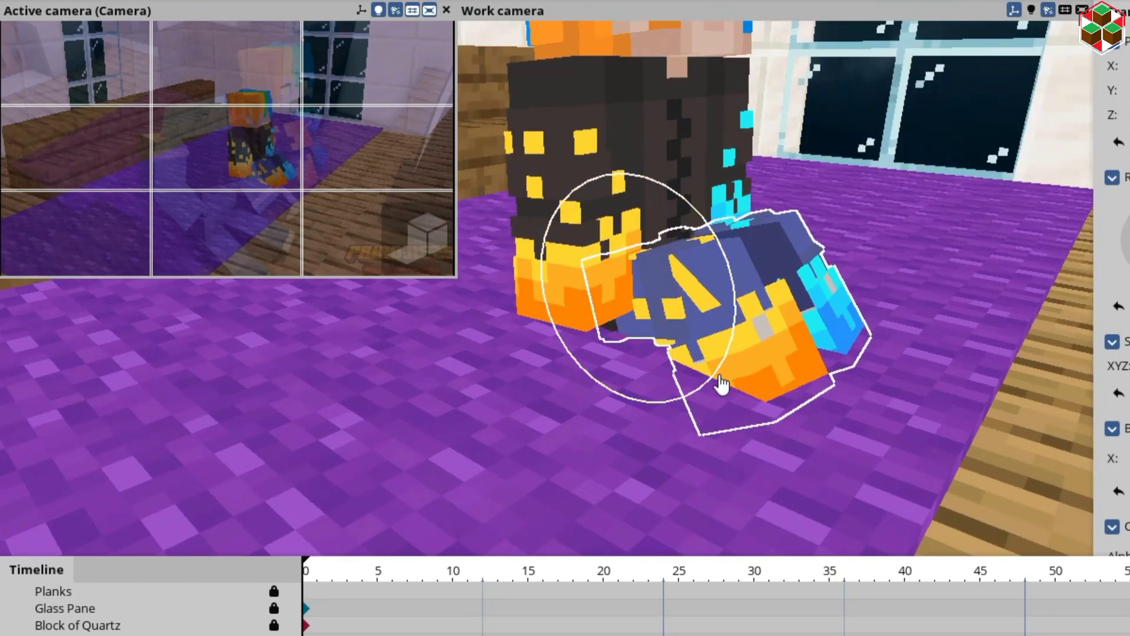
# Bend the body about 10.5° and the right arm about 67.9°, turning the arm to about Y 58.6° and Z -51.2°.
pyautogui.click(700, 243)
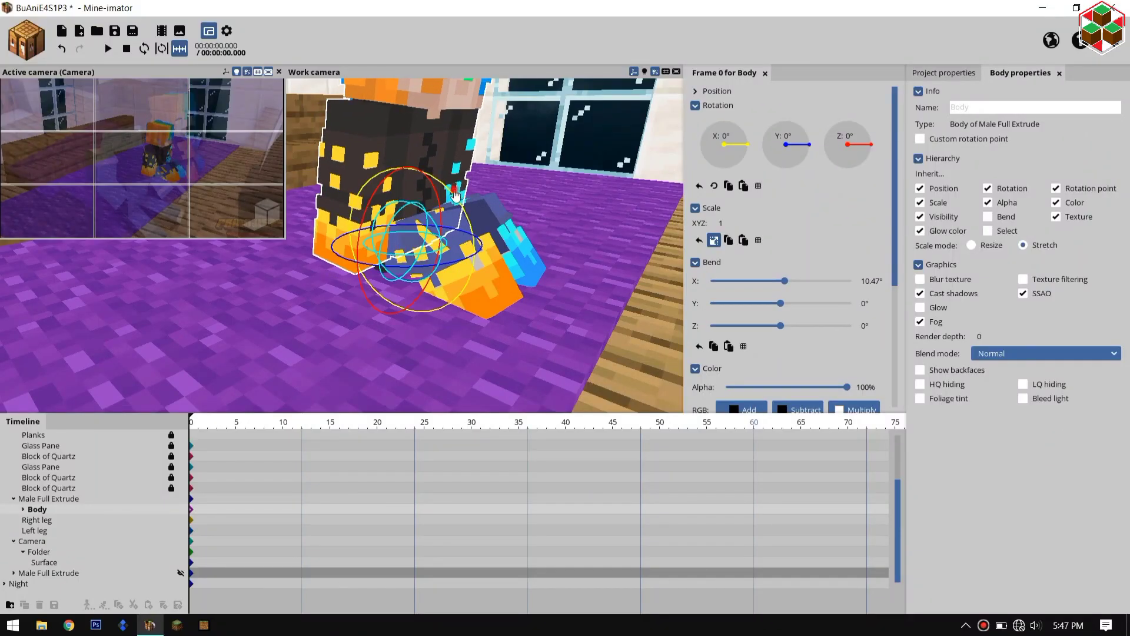
pyautogui.click(377, 145)
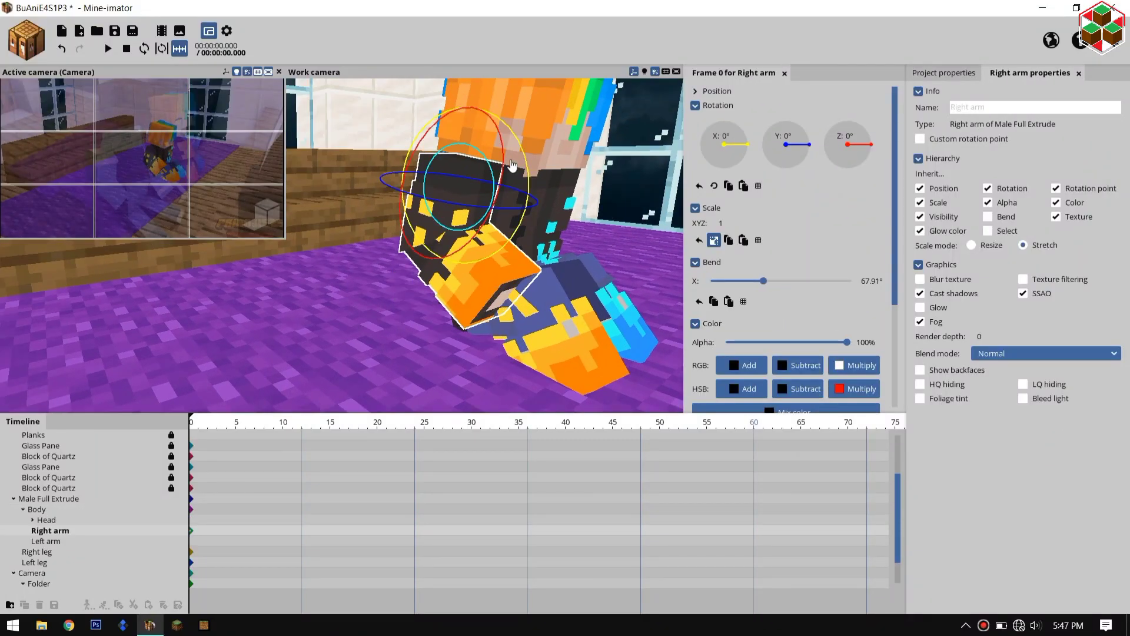
pyautogui.moveTo(525, 207); pyautogui.dragTo(493, 156)
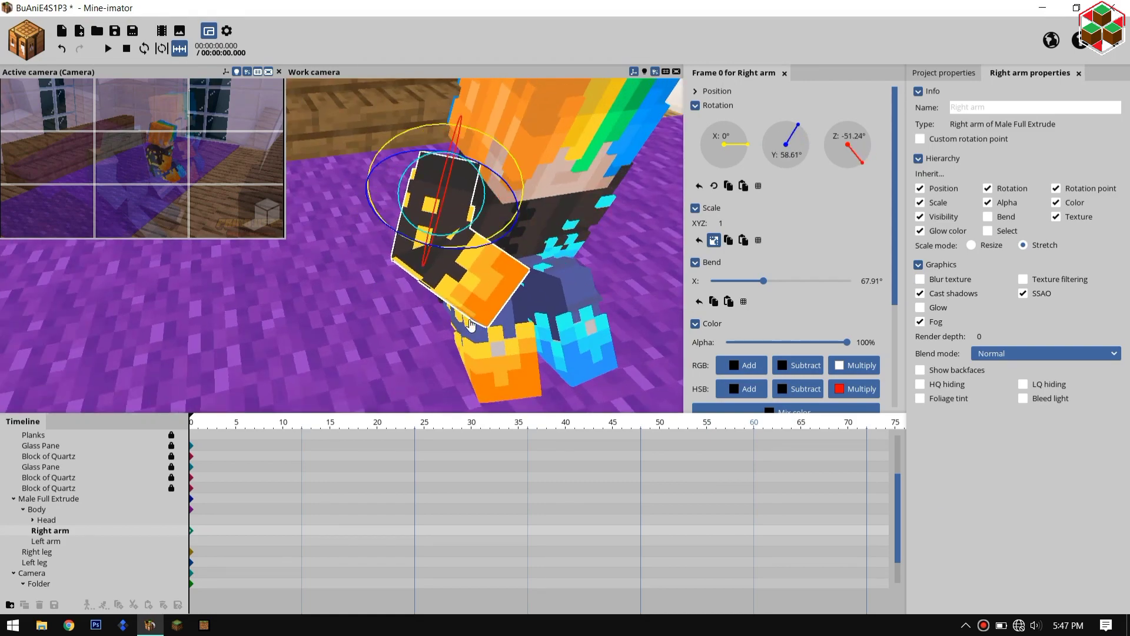
# Pose the left arm with about 51.6° bend, Y rotation -76.9° and Z rotation 69.6°.
pyautogui.click(469, 323)
pyautogui.moveTo(478, 252); pyautogui.dragTo(493, 234)
pyautogui.moveTo(495, 223); pyautogui.dragTo(418, 226)
pyautogui.moveTo(501, 162); pyautogui.dragTo(520, 266)
pyautogui.click(349, 158)
pyautogui.moveTo(418, 142); pyautogui.dragTo(420, 157)
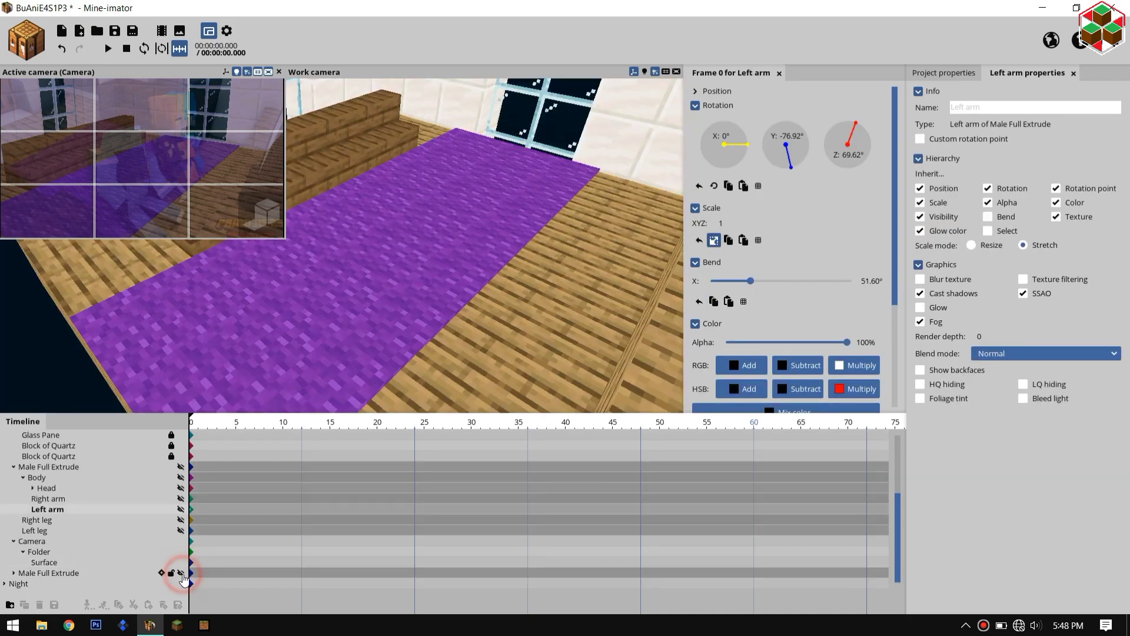
# Show the blue-haired character again and lower it to about Y -9 to match its place in the reference.
pyautogui.click(182, 574)
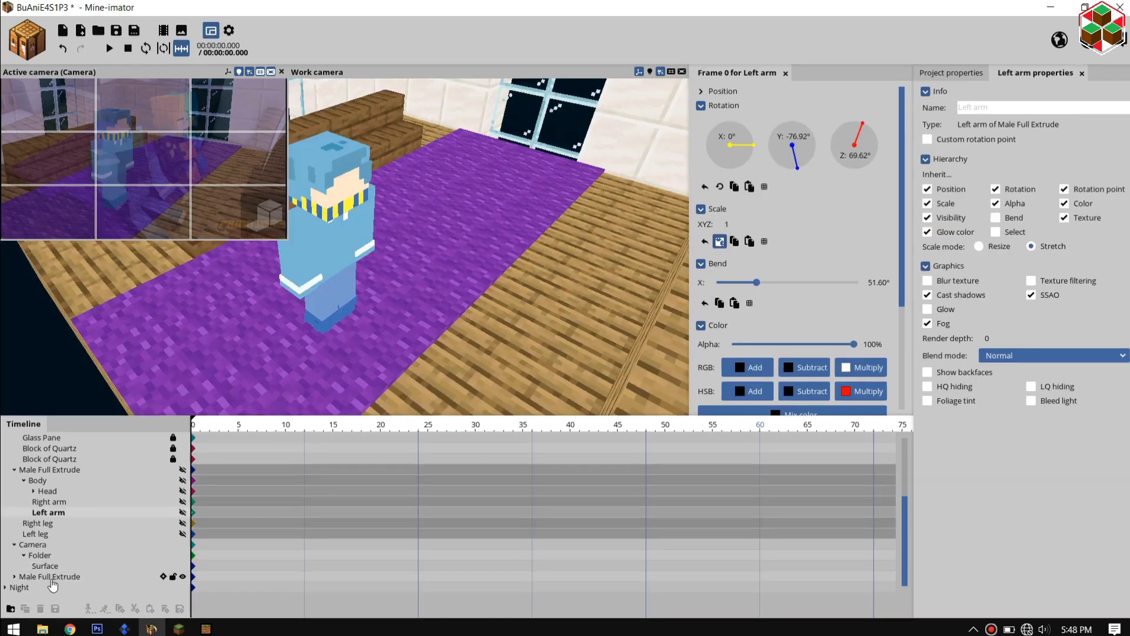
pyautogui.click(327, 254)
pyautogui.moveTo(327, 253); pyautogui.dragTo(294, 257, button='right')
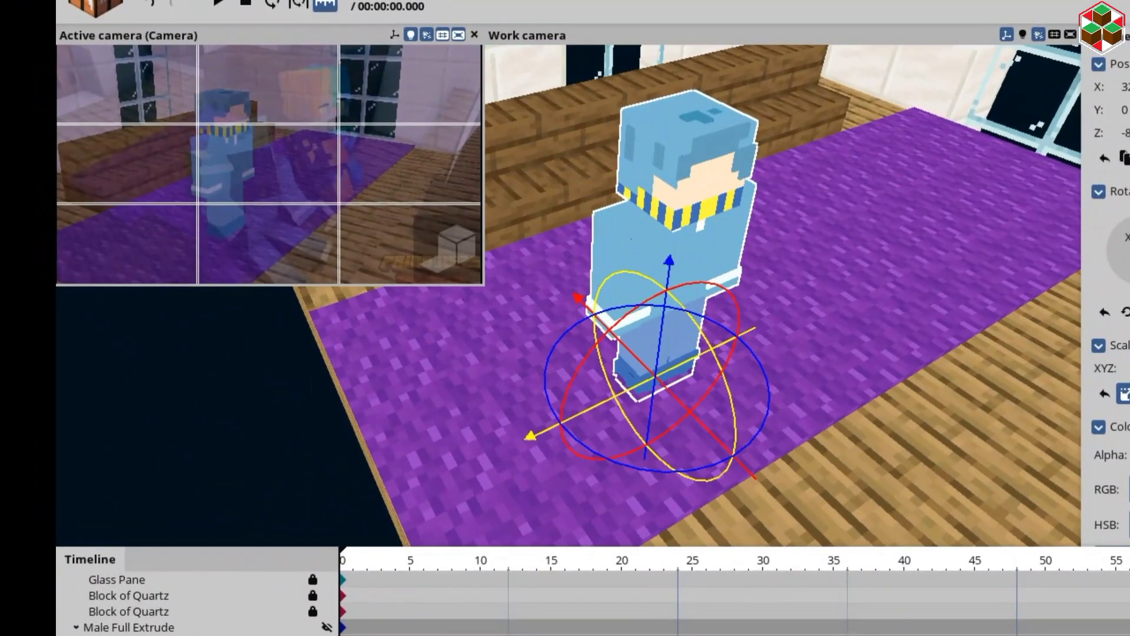
pyautogui.moveTo(613, 238); pyautogui.dragTo(695, 219)
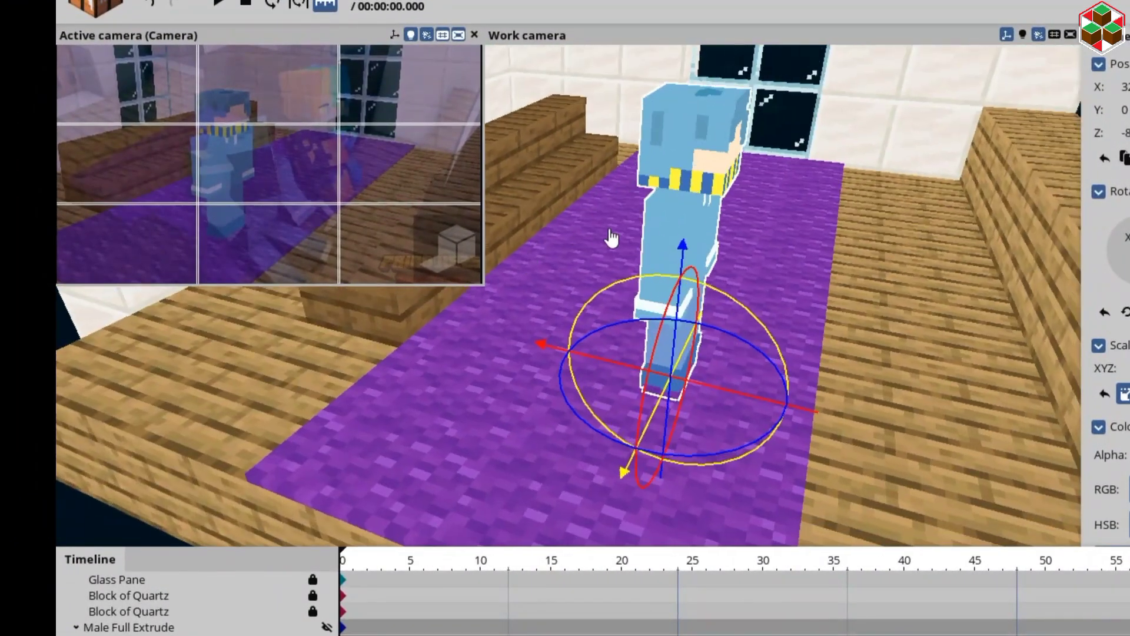
pyautogui.moveTo(672, 311)
pyautogui.mouseDown()
pyautogui.moveTo(669, 332)
pyautogui.moveTo(670, 319)
pyautogui.mouseUp()
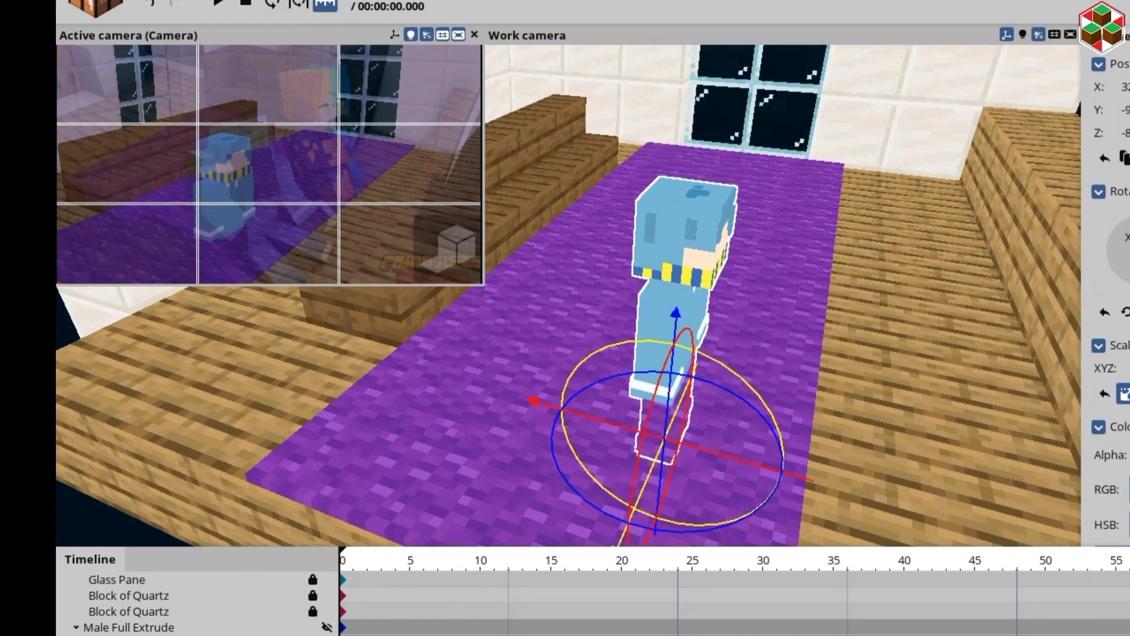
# Swing one of the blue-haired character's legs forward so that it lies along the carpet.
pyautogui.moveTo(812, 308); pyautogui.dragTo(793, 179)
pyautogui.scroll(2, 812, 309)
pyautogui.click(739, 278)
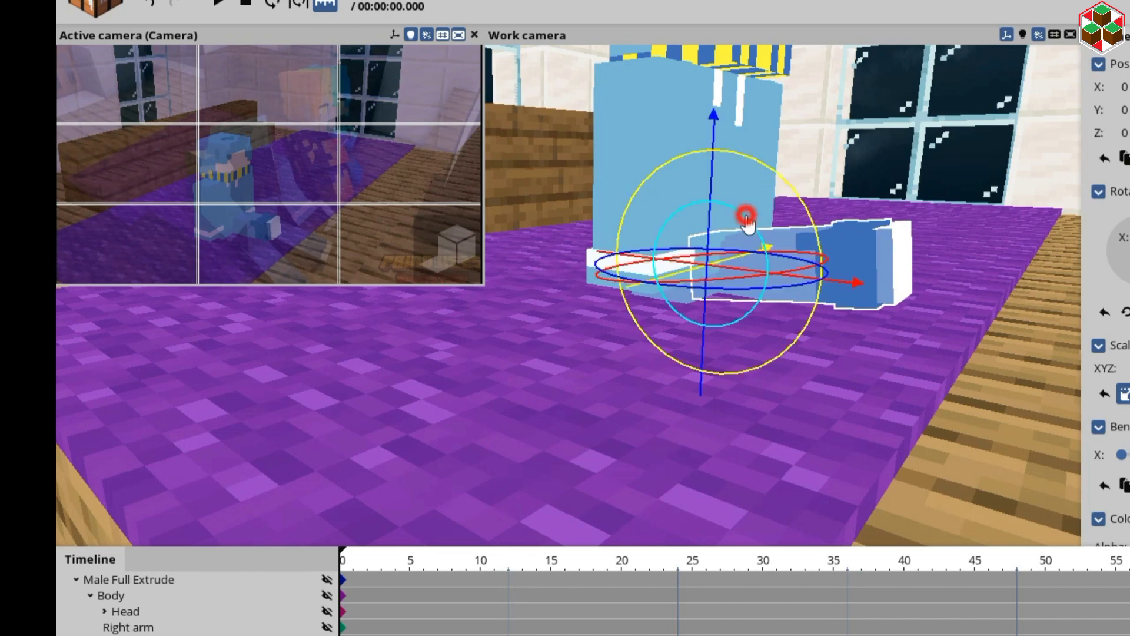
pyautogui.moveTo(748, 221); pyautogui.dragTo(763, 228)
pyautogui.moveTo(656, 319); pyautogui.dragTo(658, 318)
# Raise the blue-haired character's other leg onto the carpet and turn it outward so the legs are slightly spread.
pyautogui.click(684, 293)
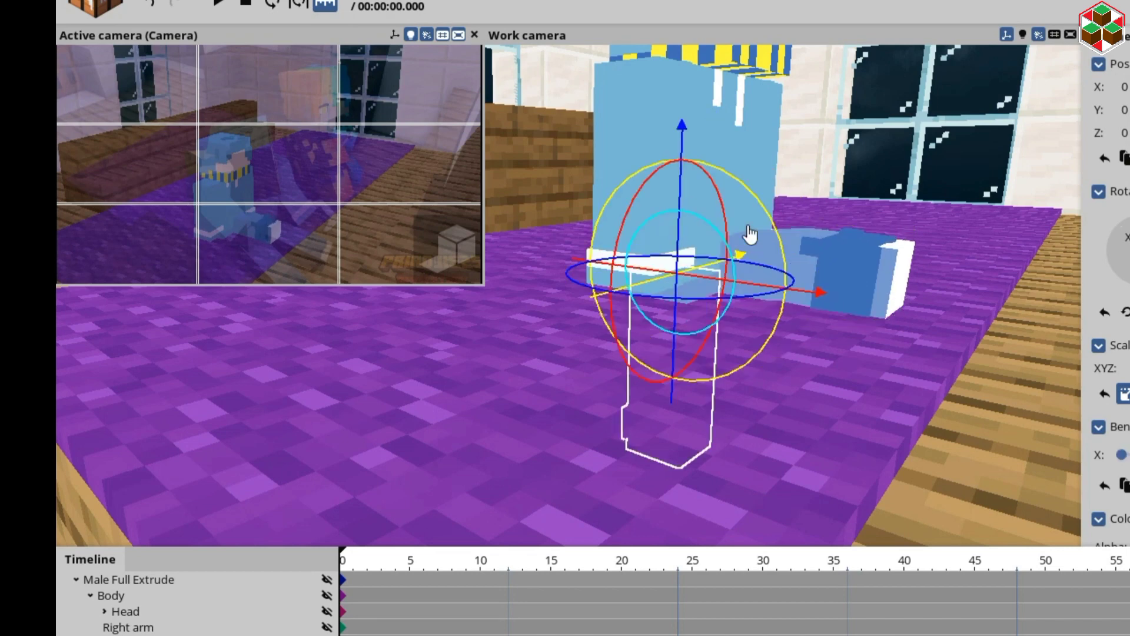
pyautogui.moveTo(608, 176); pyautogui.dragTo(754, 277)
pyautogui.moveTo(697, 220); pyautogui.dragTo(716, 217)
pyautogui.click(788, 346)
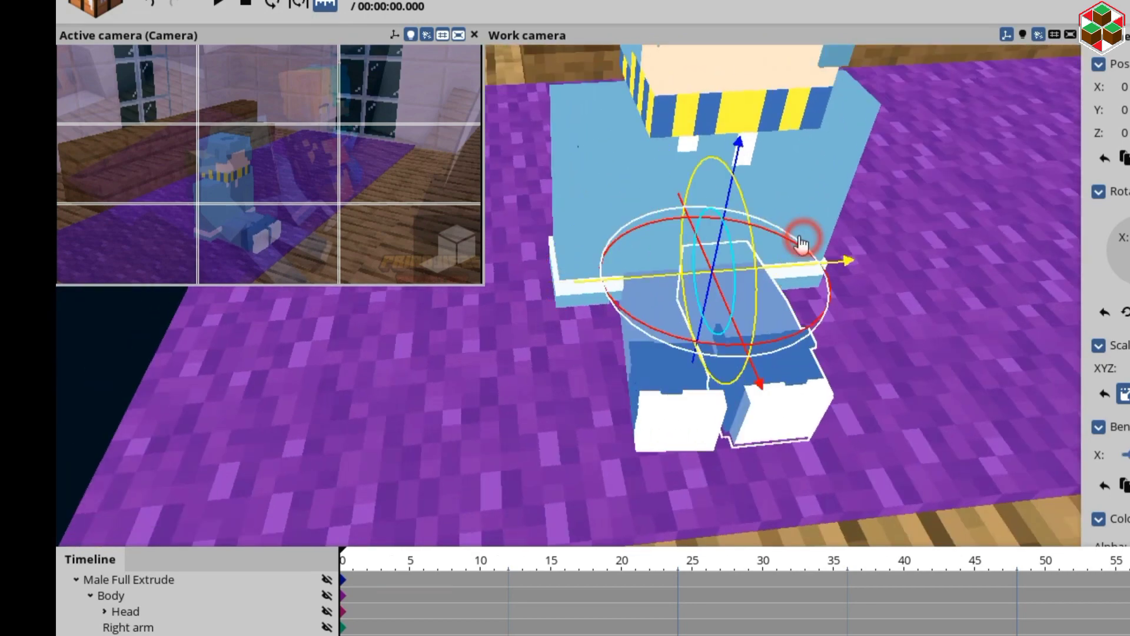
pyautogui.moveTo(801, 242); pyautogui.dragTo(783, 220)
pyautogui.moveTo(760, 142); pyautogui.dragTo(781, 140)
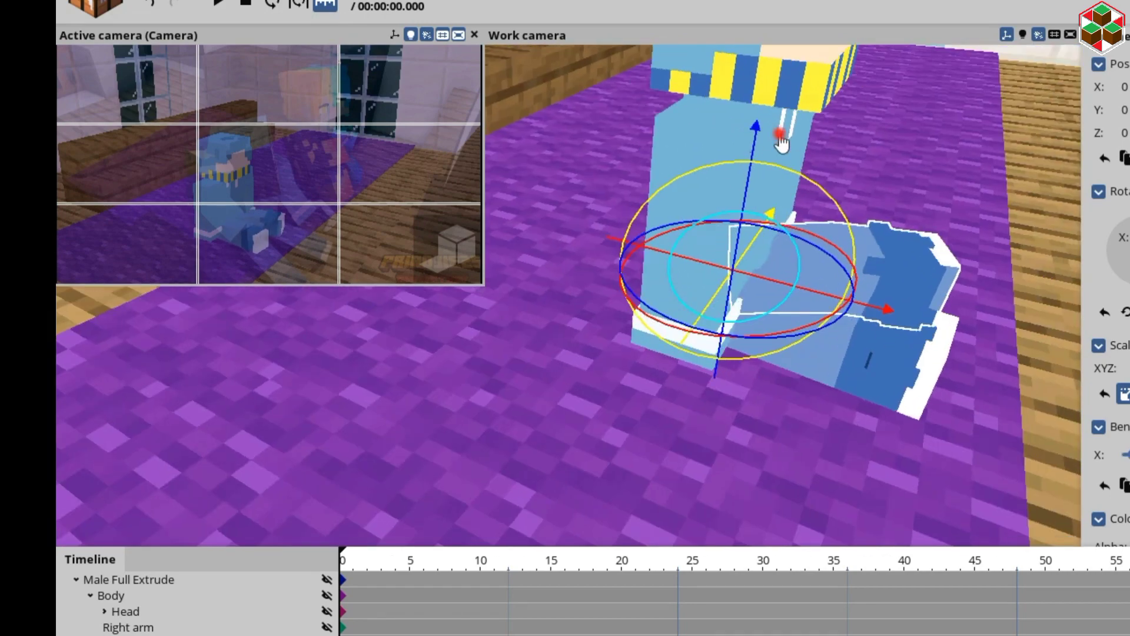
# Tilt the body to about X -24.5° with a 17° X bend, and pose the left arm with about 12.2° bend and Z 9.65°.
pyautogui.click(781, 140)
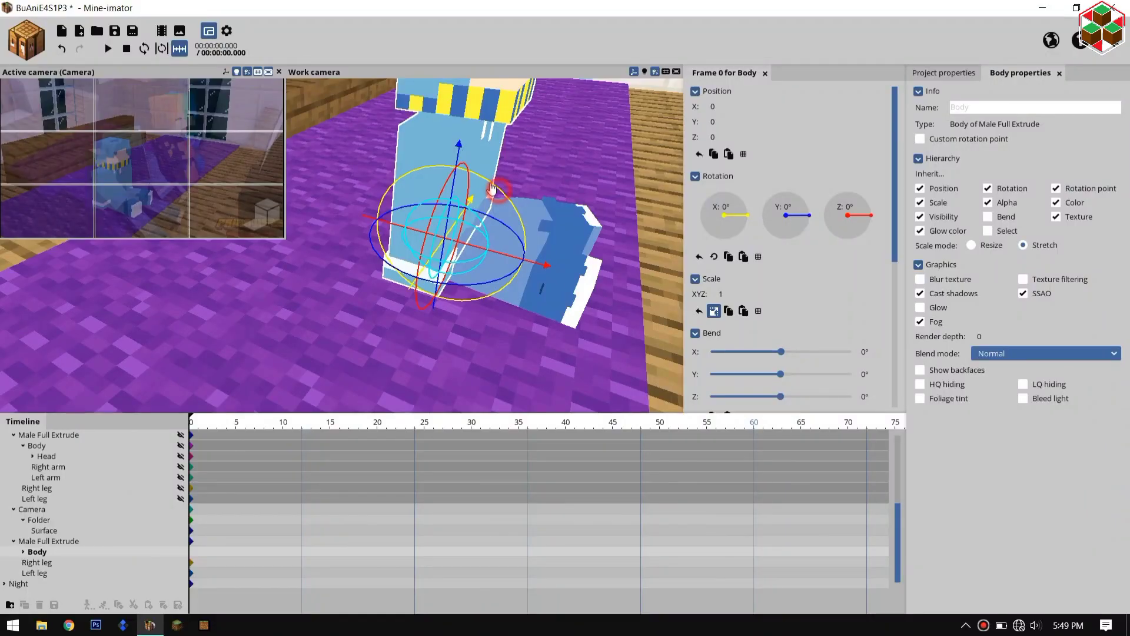
pyautogui.moveTo(491, 188)
pyautogui.mouseDown()
pyautogui.moveTo(460, 201)
pyautogui.moveTo(486, 192)
pyautogui.mouseUp()
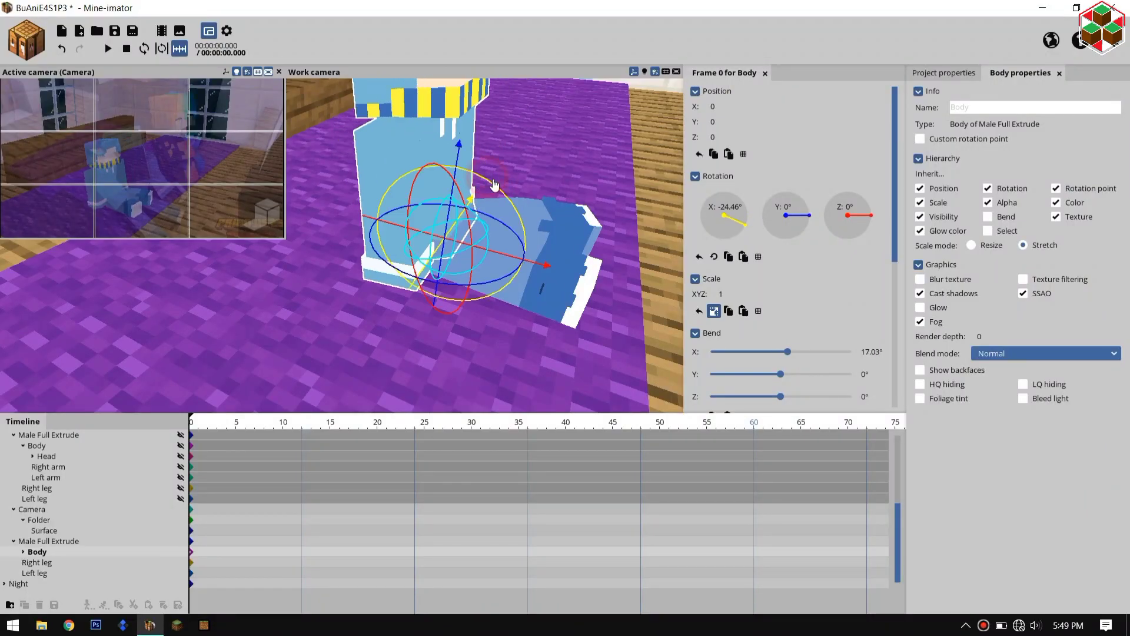
pyautogui.moveTo(562, 170); pyautogui.dragTo(562, 170)
pyautogui.click(575, 267)
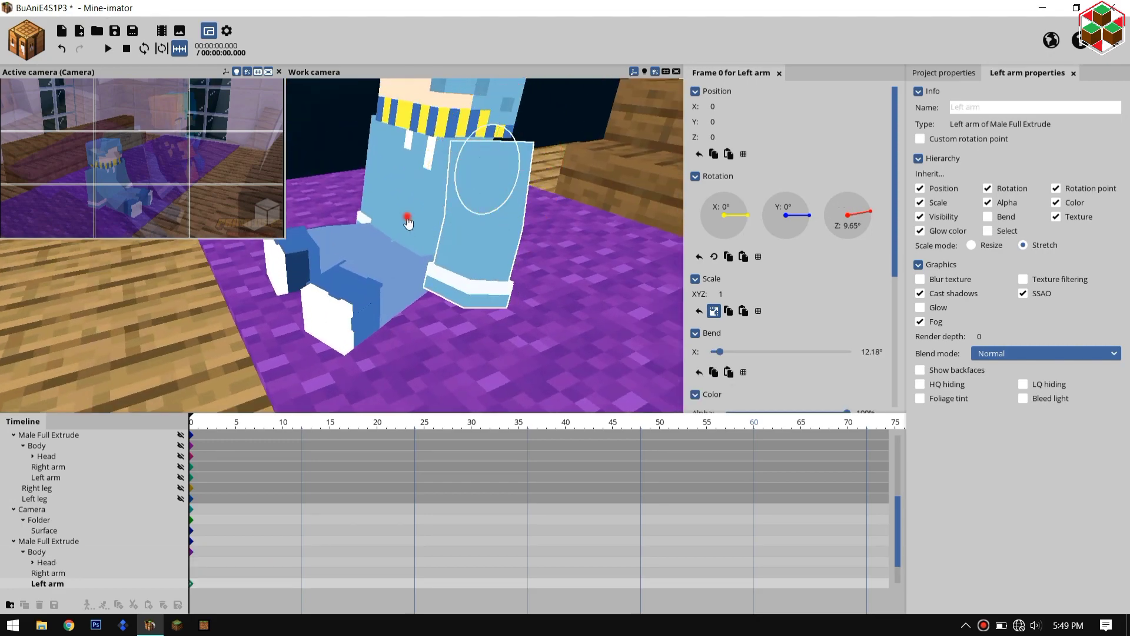
# Refine the body to about X -22.7° with an 11.5° Y bend, and turn the head to about Y 41.1°.
pyautogui.click(409, 223)
pyautogui.moveTo(418, 248); pyautogui.dragTo(419, 248)
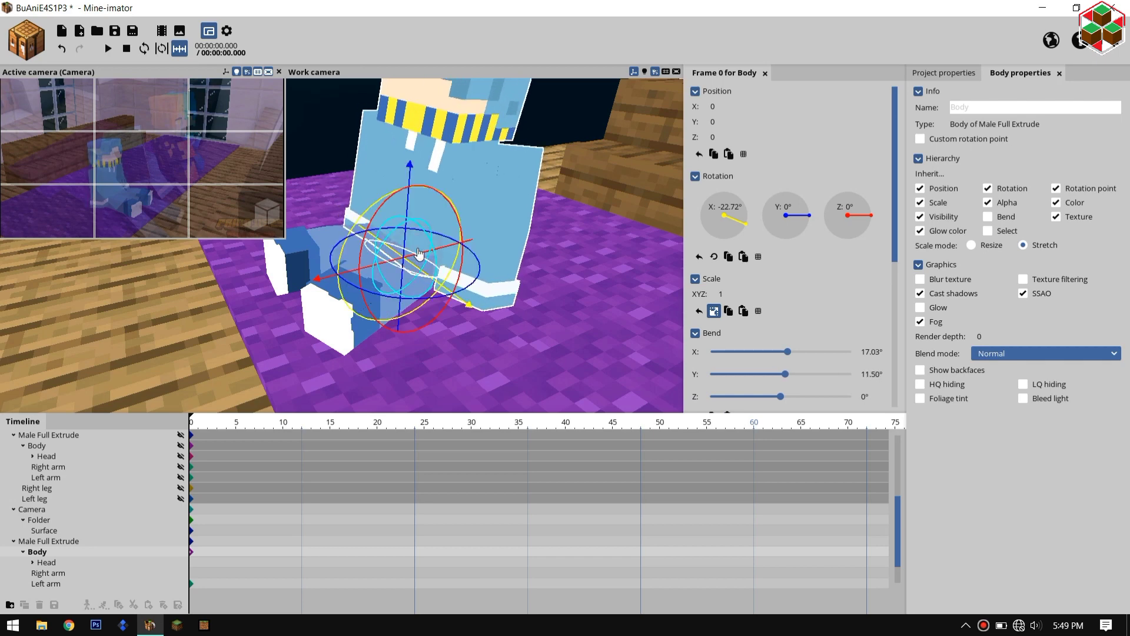
pyautogui.click(441, 97)
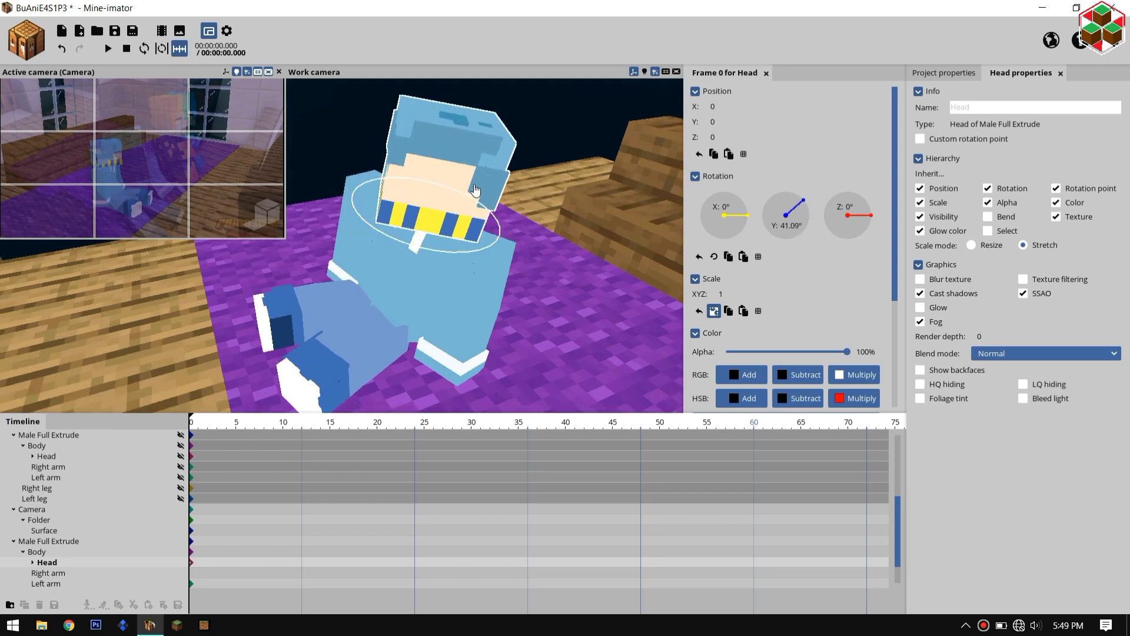
# Pose the blue-haired character's right arm with about X -95.4°, Z -36.2° and 22.9° bend.
pyautogui.click(342, 219)
pyautogui.moveTo(458, 203); pyautogui.dragTo(459, 203, button='right')
pyautogui.moveTo(386, 167); pyautogui.dragTo(387, 167, button='right')
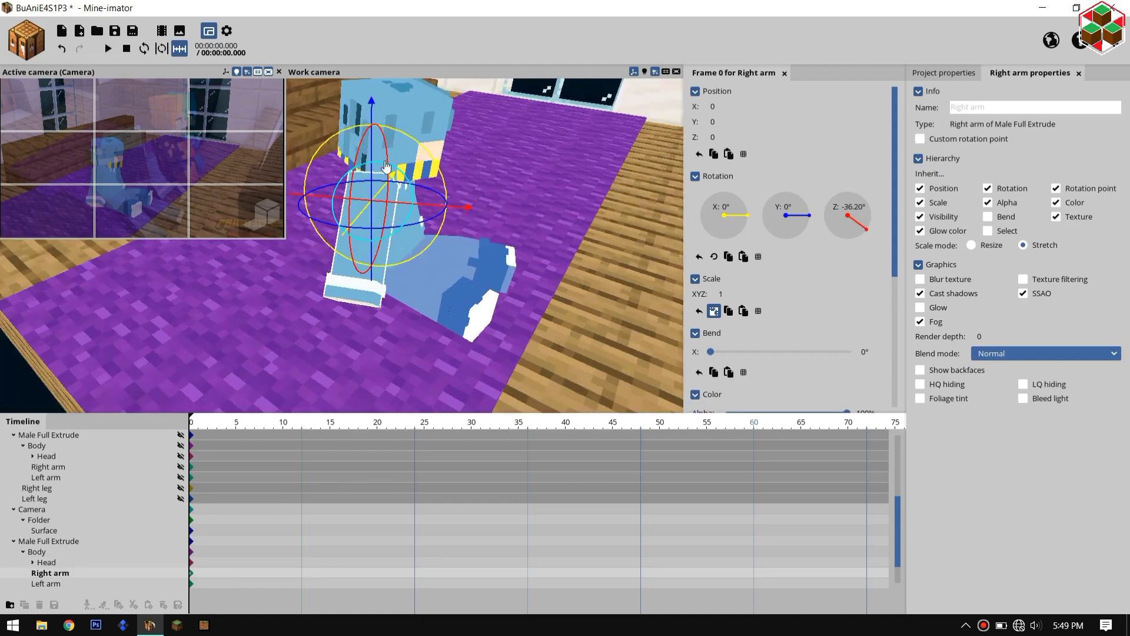
pyautogui.moveTo(377, 124); pyautogui.dragTo(378, 125, button='right')
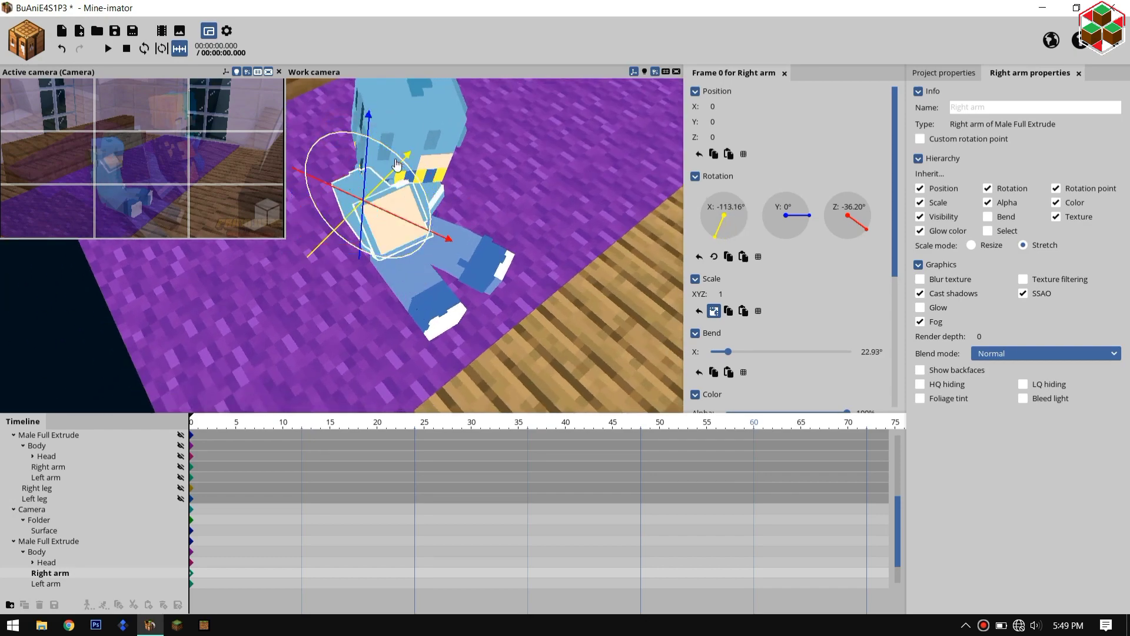
pyautogui.moveTo(489, 179); pyautogui.dragTo(489, 179, button='right')
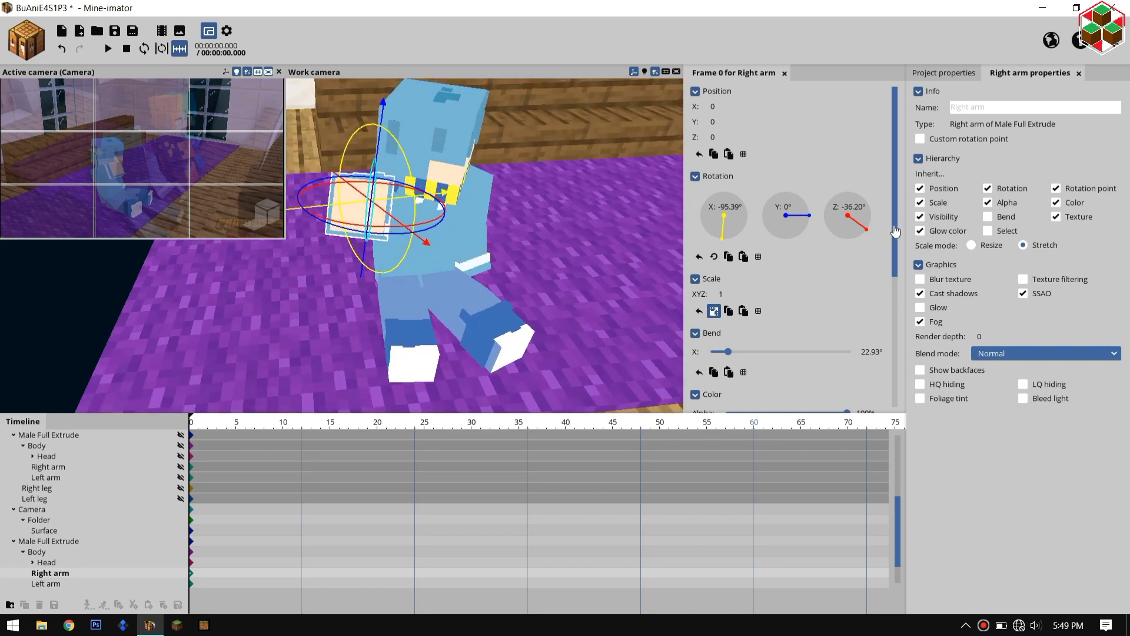
# Raise the right arm to about X -122° with Z 0° and increase its bend to about 41.4°.
pyautogui.moveTo(396, 143); pyautogui.dragTo(396, 141)
pyautogui.moveTo(396, 137)
pyautogui.mouseDown()
pyautogui.moveTo(408, 159)
pyautogui.moveTo(406, 148)
pyautogui.mouseUp()
pyautogui.rightClick(384, 167)
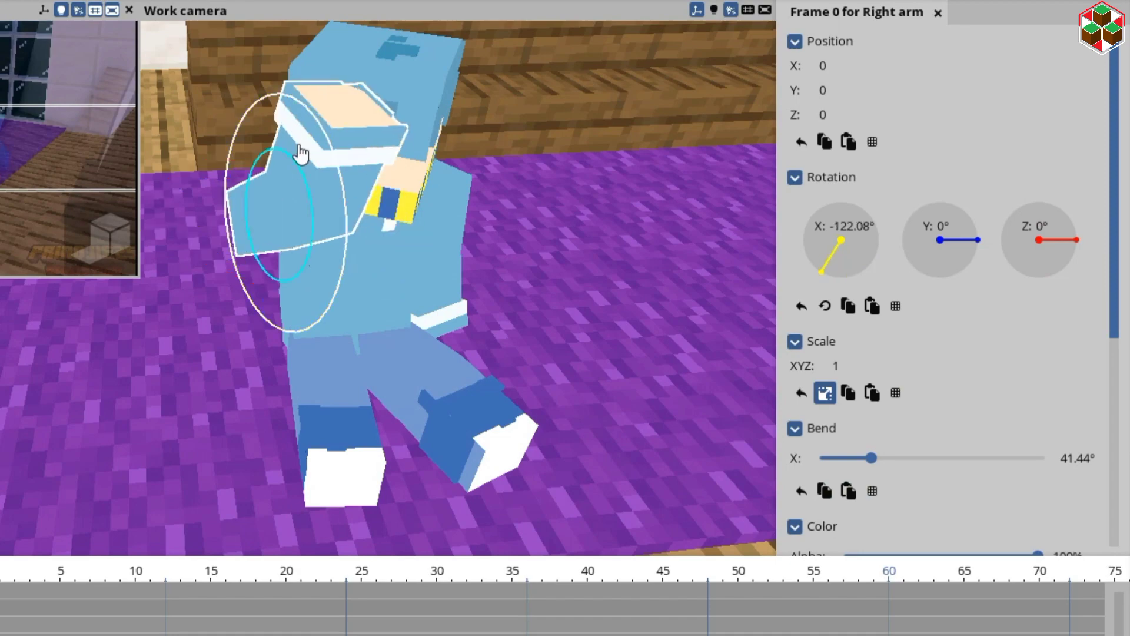
pyautogui.moveTo(389, 227); pyautogui.dragTo(294, 279)
pyautogui.moveTo(334, 122); pyautogui.dragTo(339, 199)
pyautogui.moveTo(339, 199); pyautogui.dragTo(379, 232, button='right')
pyautogui.moveTo(378, 232); pyautogui.dragTo(399, 218)
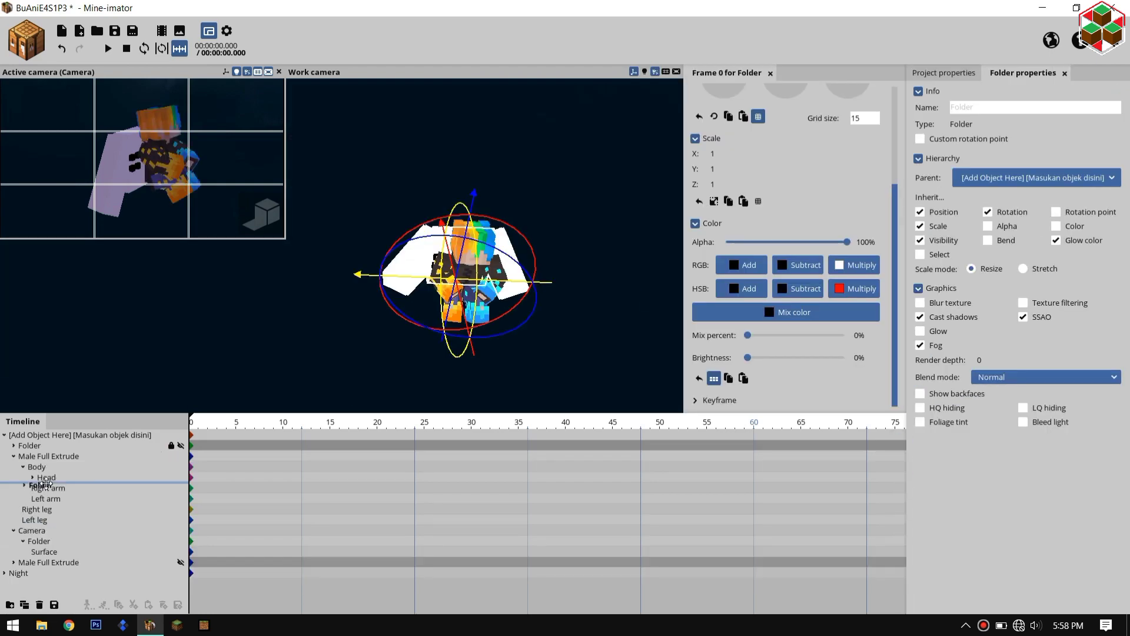
# Attach one game controller folder to the orange-haired character and the other to the blue-haired character's left arm.
pyautogui.moveTo(46, 484); pyautogui.dragTo(46, 478)
pyautogui.scroll(5, 540, 316)
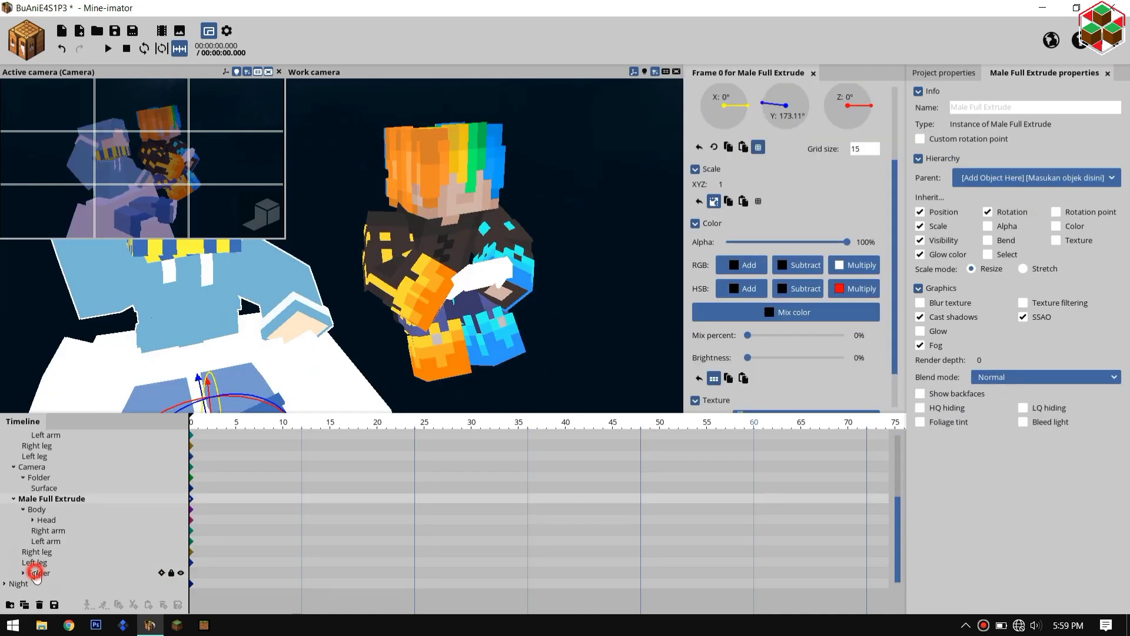
pyautogui.moveTo(48, 559); pyautogui.dragTo(49, 552)
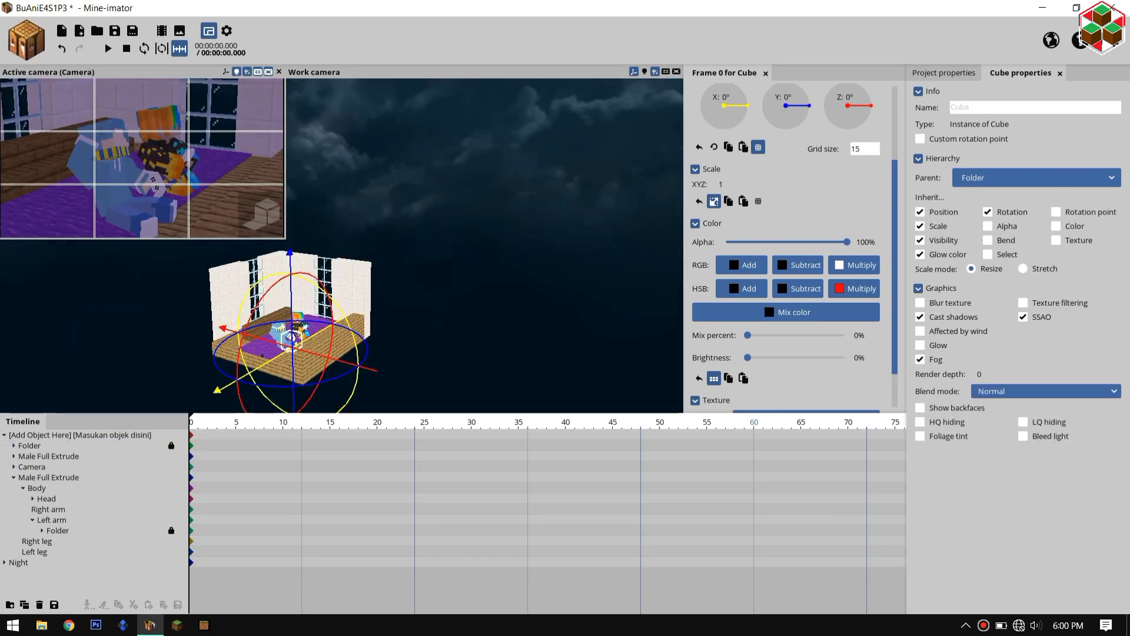
# Scale the cube in the room folder into a thin, upright screen facing the two characters.
pyautogui.click(730, 199)
pyautogui.write('1')
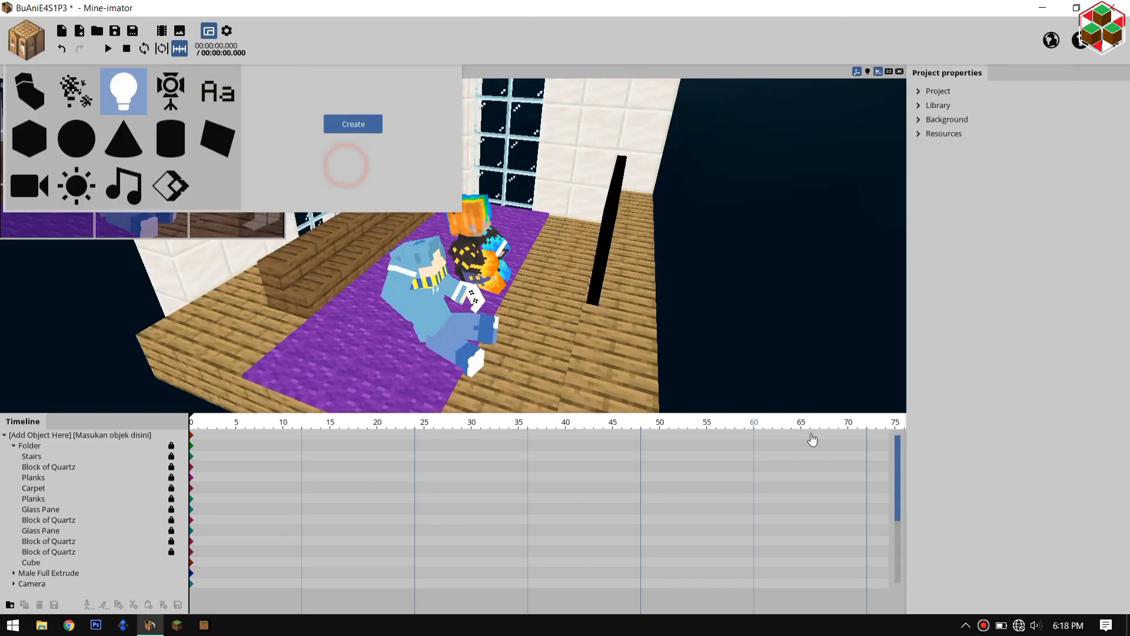
# Add a point light and place it in front of the black screen at about Y 22.9 and Z -35.1.
pyautogui.scroll(-5, 424, 282)
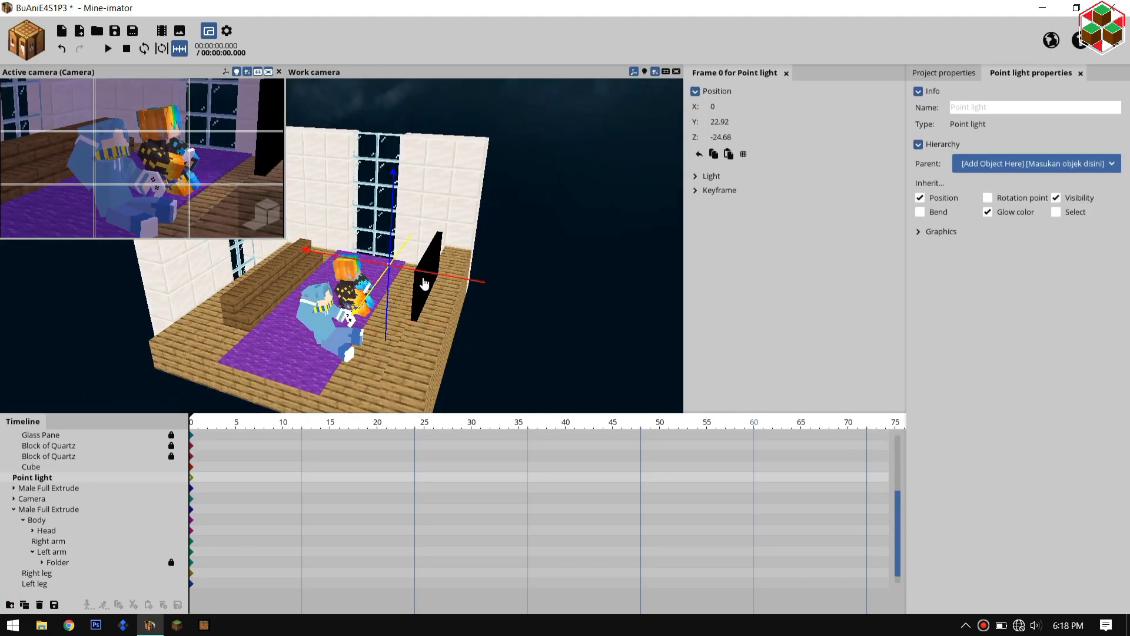
pyautogui.scroll(5, 452, 293)
pyautogui.moveTo(424, 284)
pyautogui.mouseDown()
pyautogui.moveTo(451, 293)
pyautogui.moveTo(430, 277)
pyautogui.mouseUp()
pyautogui.click(677, 183)
pyautogui.hotkey('ctrl', 'z')
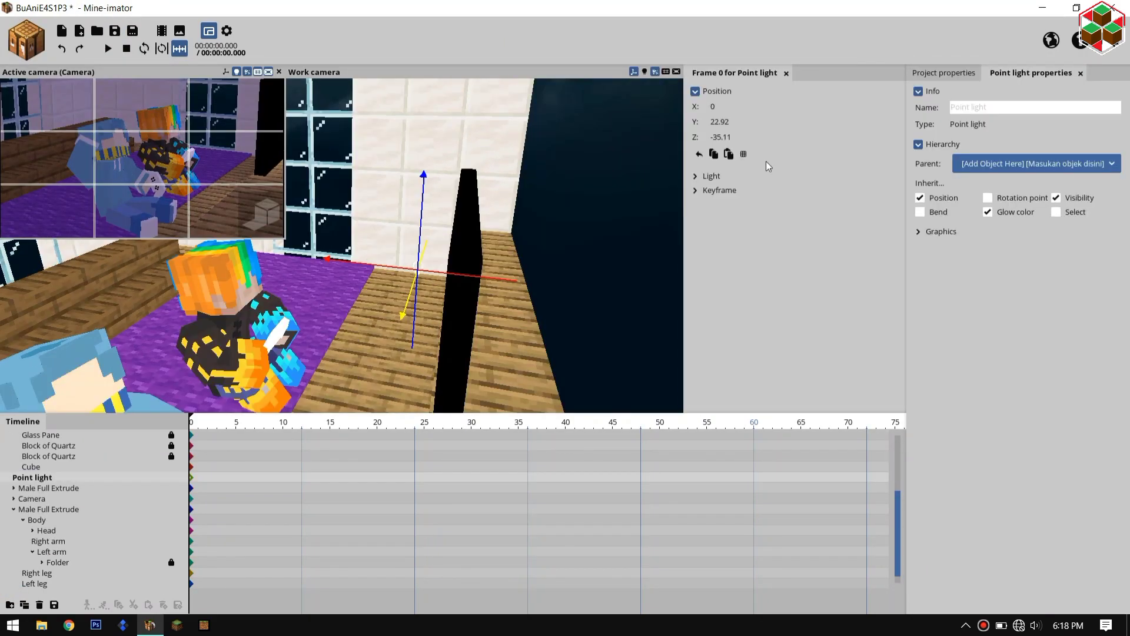
# Duplicate the point light and move the copy to about X 45.5 and Z 20.2.
pyautogui.click(711, 176)
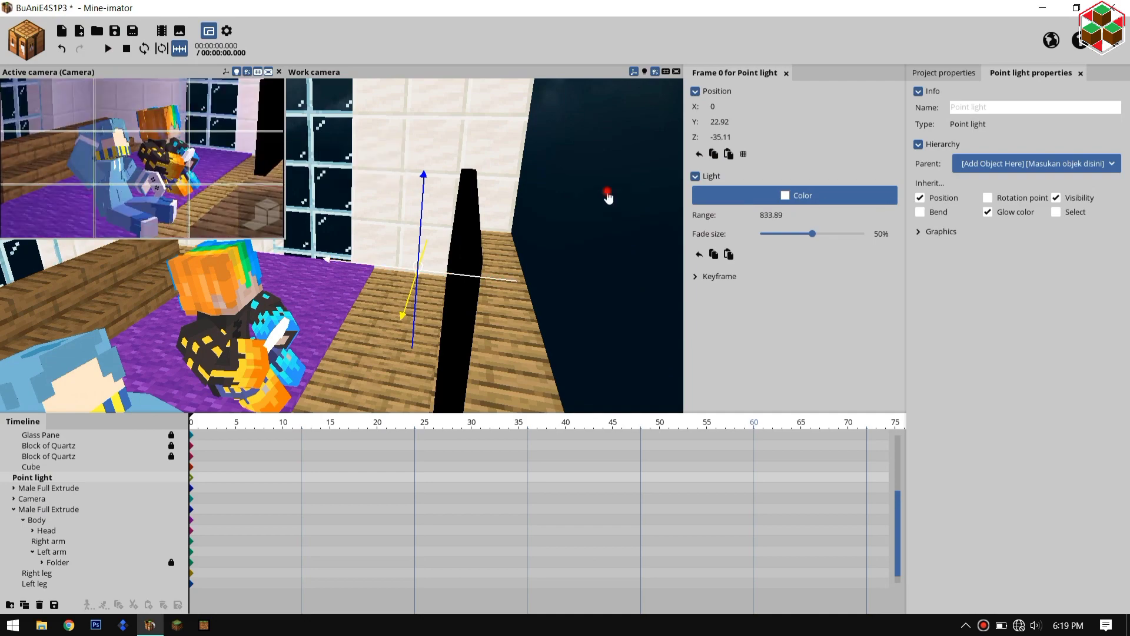
pyautogui.moveTo(608, 194); pyautogui.dragTo(648, 206)
pyautogui.hotkey('ctrl', 'd')
pyautogui.moveTo(407, 303); pyautogui.dragTo(377, 354)
pyautogui.moveTo(306, 348); pyautogui.dragTo(135, 303)
pyautogui.moveTo(577, 224); pyautogui.dragTo(658, 233)
# Color the duplicated light blue (5B95FF), set its range to 250 and its fade size to 100%.
pyautogui.click(795, 195)
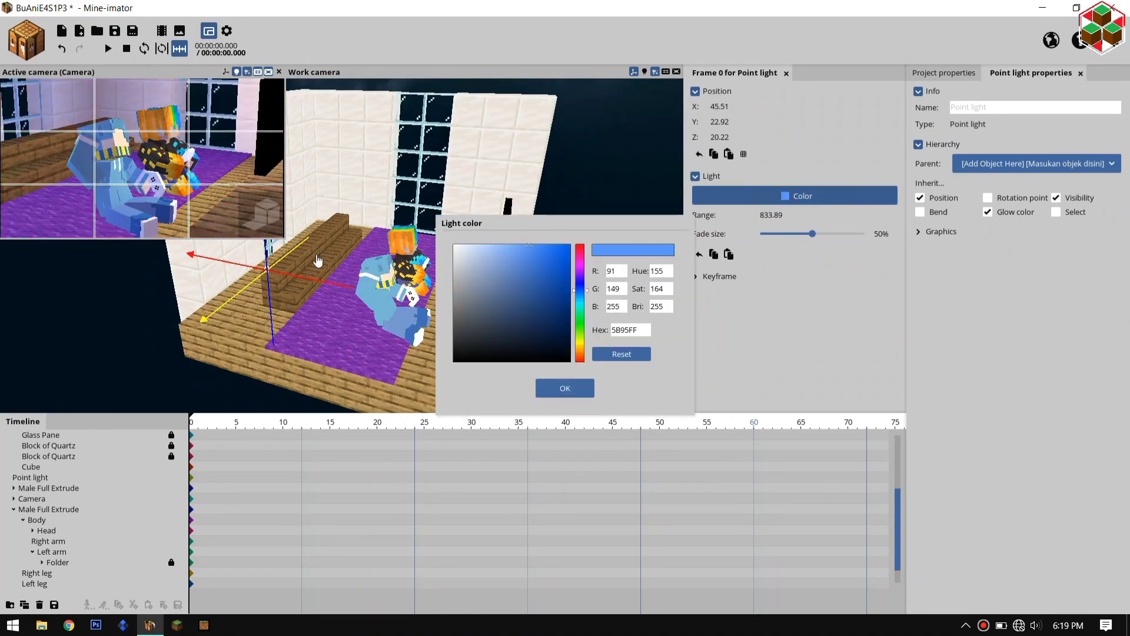
pyautogui.rightClick(787, 215)
pyautogui.click(564, 388)
pyautogui.moveTo(459, 295); pyautogui.dragTo(376, 323)
pyautogui.moveTo(250, 275); pyautogui.dragTo(266, 267)
pyautogui.moveTo(328, 308); pyautogui.dragTo(356, 346)
pyautogui.moveTo(812, 234); pyautogui.dragTo(867, 233)
# Color the point light pink and position it at about X 13.4 and Z 31.3.
pyautogui.moveTo(355, 337); pyautogui.dragTo(484, 309)
pyautogui.click(795, 195)
pyautogui.click(580, 348)
pyautogui.click(563, 388)
pyautogui.moveTo(435, 277); pyautogui.dragTo(425, 191)
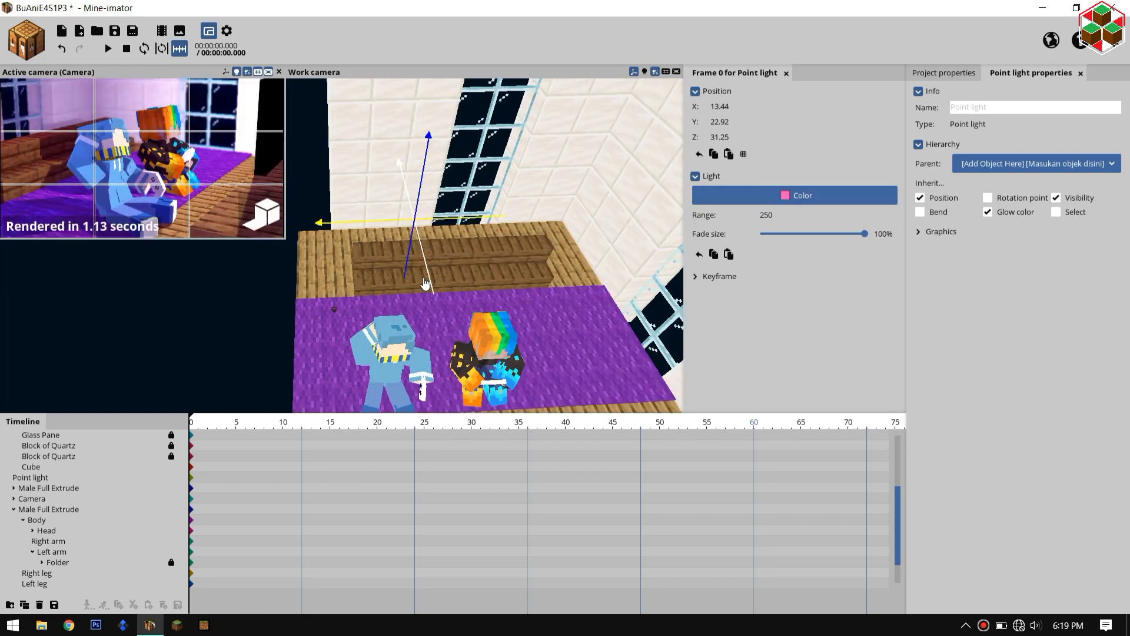
# Change the point light's color to yellow and move it to about X 28.1 and Z -1.7.
pyautogui.click(795, 195)
pyautogui.click(580, 261)
pyautogui.moveTo(548, 259); pyautogui.dragTo(588, 222)
pyautogui.click(563, 387)
pyautogui.moveTo(424, 162); pyautogui.dragTo(401, 288)
pyautogui.moveTo(384, 324); pyautogui.dragTo(372, 277)
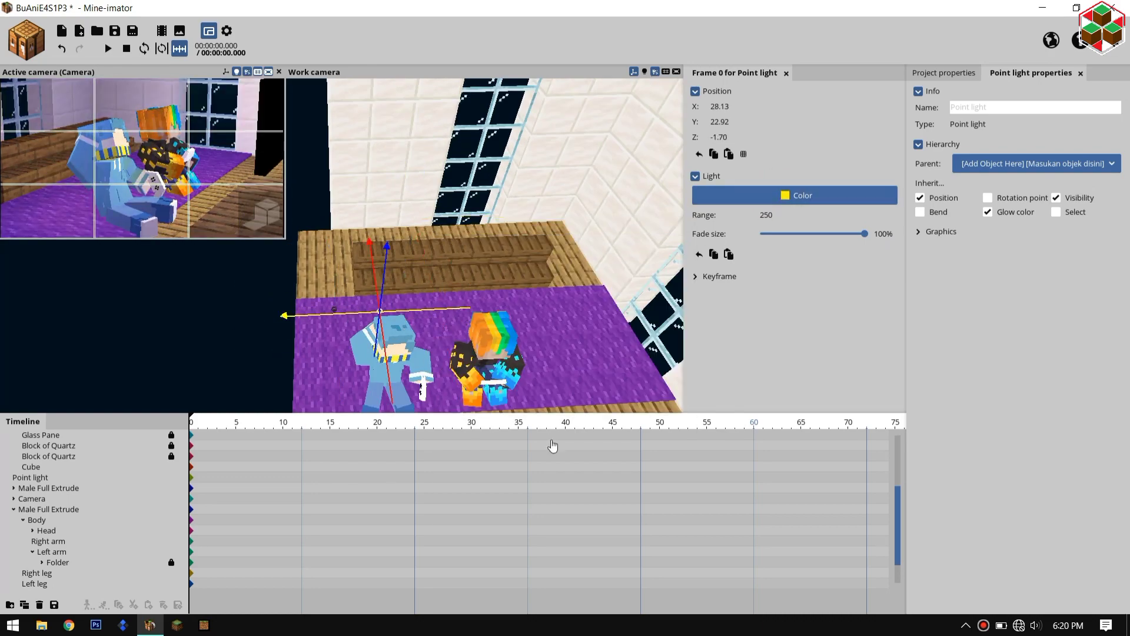
# Move the white point light closer to the black screen, to about Z -39.5.
pyautogui.click(317, 595)
pyautogui.press('F5')
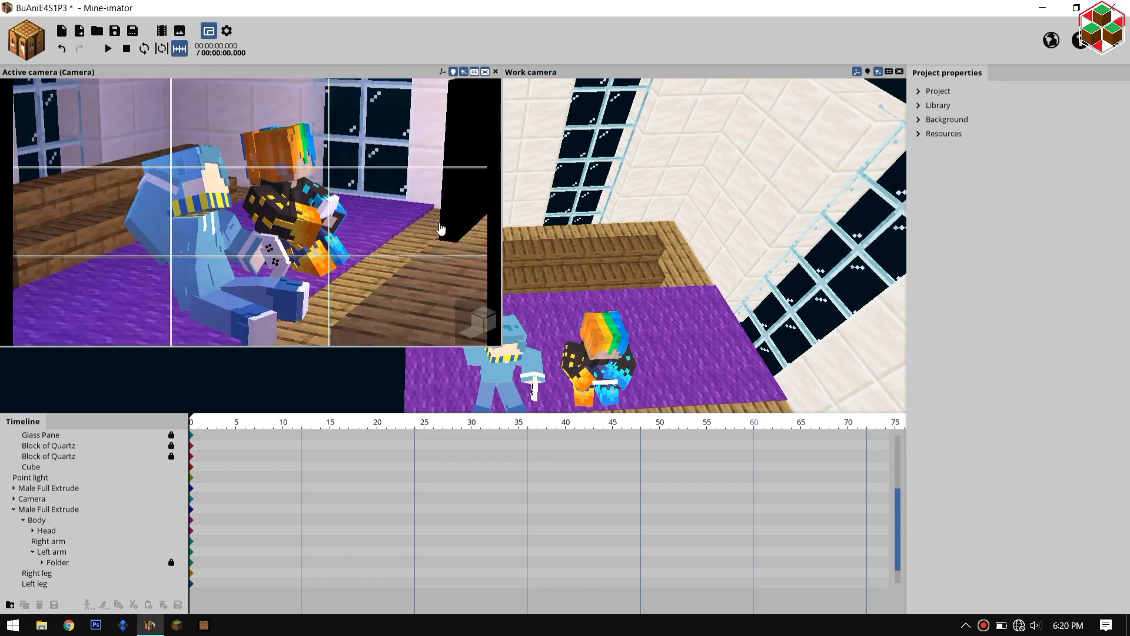
pyautogui.click(437, 225)
pyautogui.scroll(-3, 40, 515)
pyautogui.click(37, 510)
pyautogui.moveTo(353, 380); pyautogui.dragTo(459, 371)
pyautogui.moveTo(574, 329); pyautogui.dragTo(559, 347)
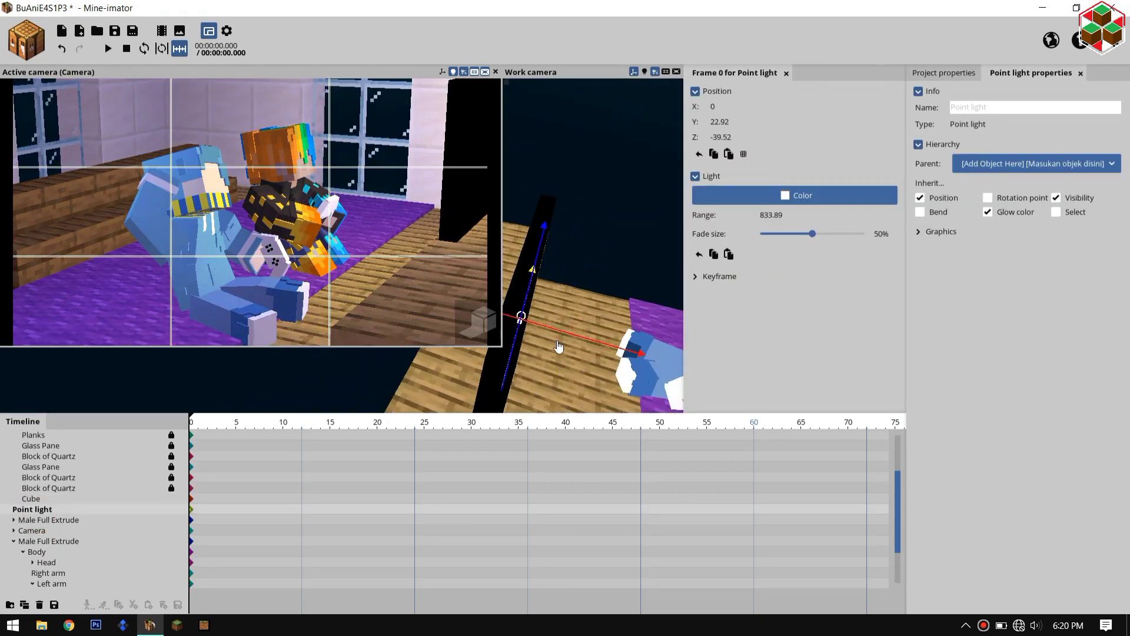
# Fine-tune the size of the black screen cube in front of the characters and reselect the point light.
pyautogui.click(465, 206)
pyautogui.click(714, 311)
pyautogui.moveTo(755, 325); pyautogui.dragTo(818, 323)
pyautogui.moveTo(595, 343); pyautogui.dragTo(552, 337)
pyautogui.click(36, 509)
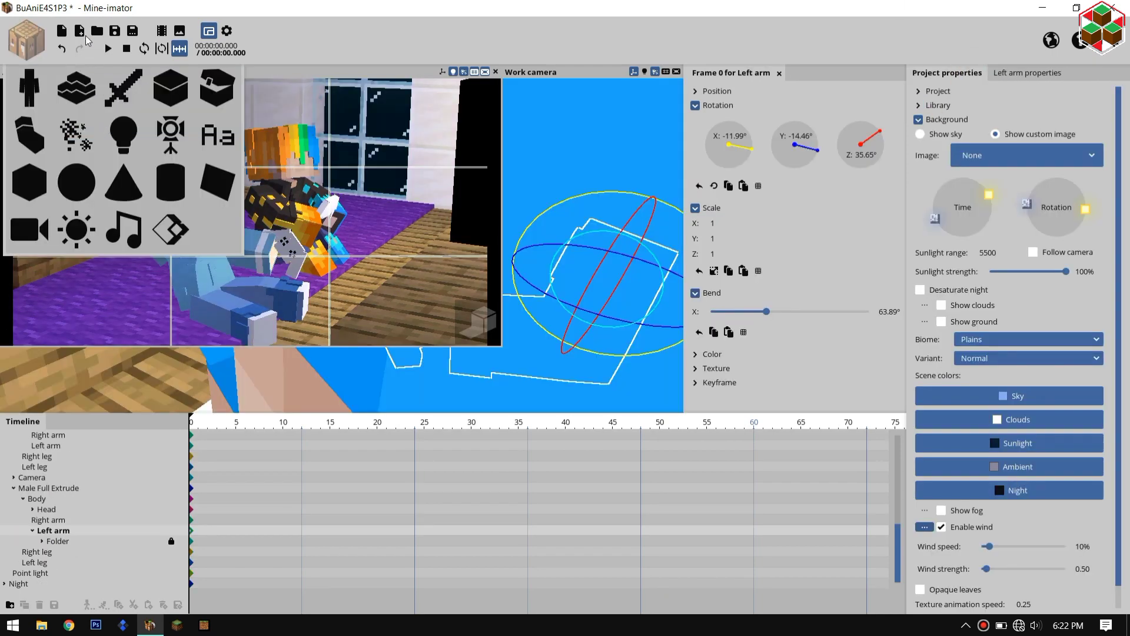
# Import the CFR v.2 Male [Skin color] 8X face rig and parent it to the orange-haired character's head.
pyautogui.click(85, 37)
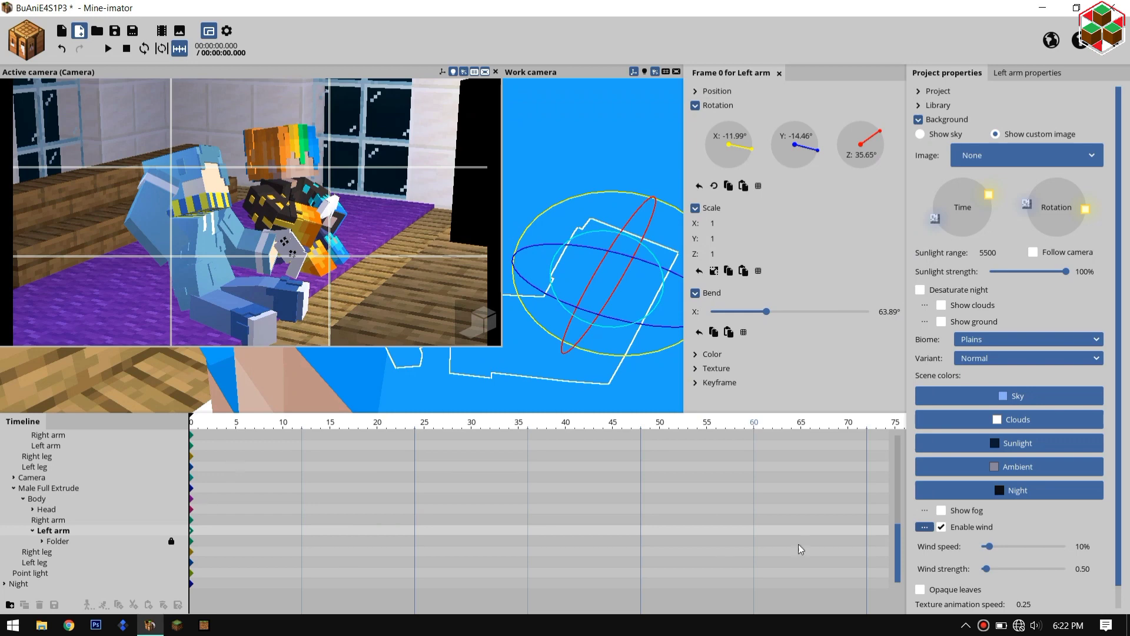
pyautogui.moveTo(899, 565); pyautogui.dragTo(899, 576)
pyautogui.moveTo(36, 583); pyautogui.dragTo(49, 428)
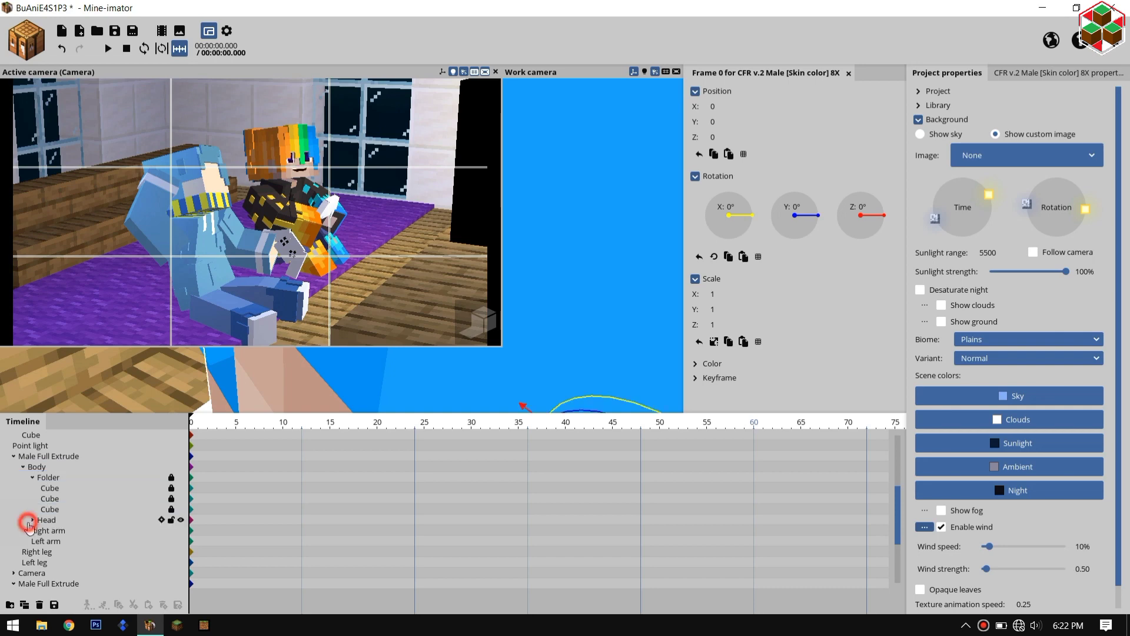
pyautogui.moveTo(28, 524); pyautogui.dragTo(29, 522)
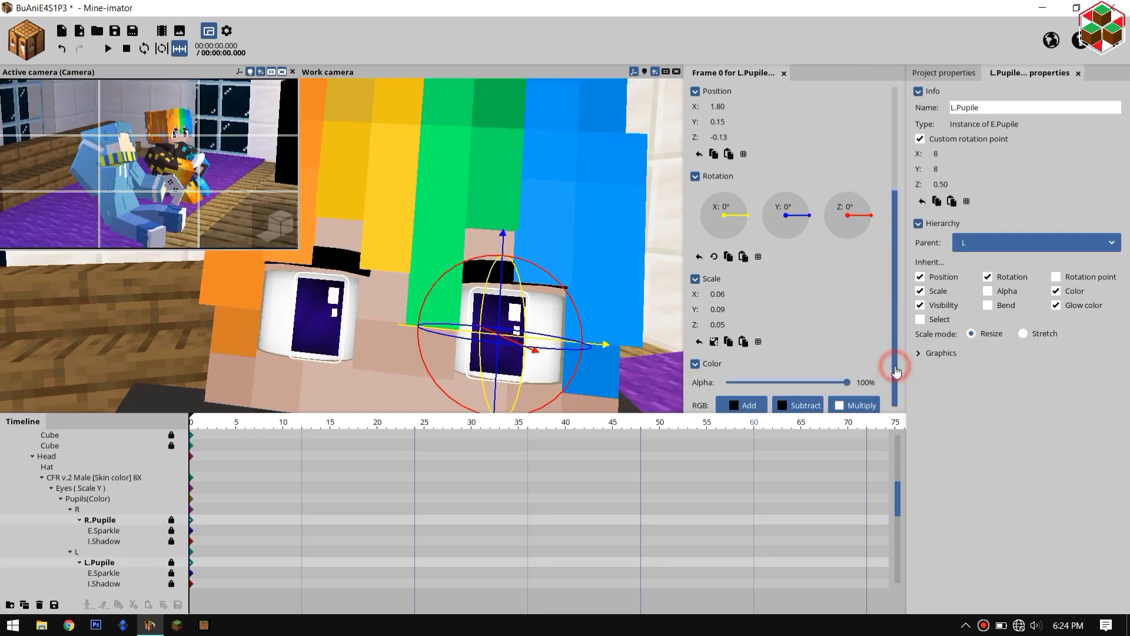
# Set the RGB multiply color of the Pupils(Color) folder to orange-yellow and enlarge the camera preview.
pyautogui.scroll(-5, 896, 366)
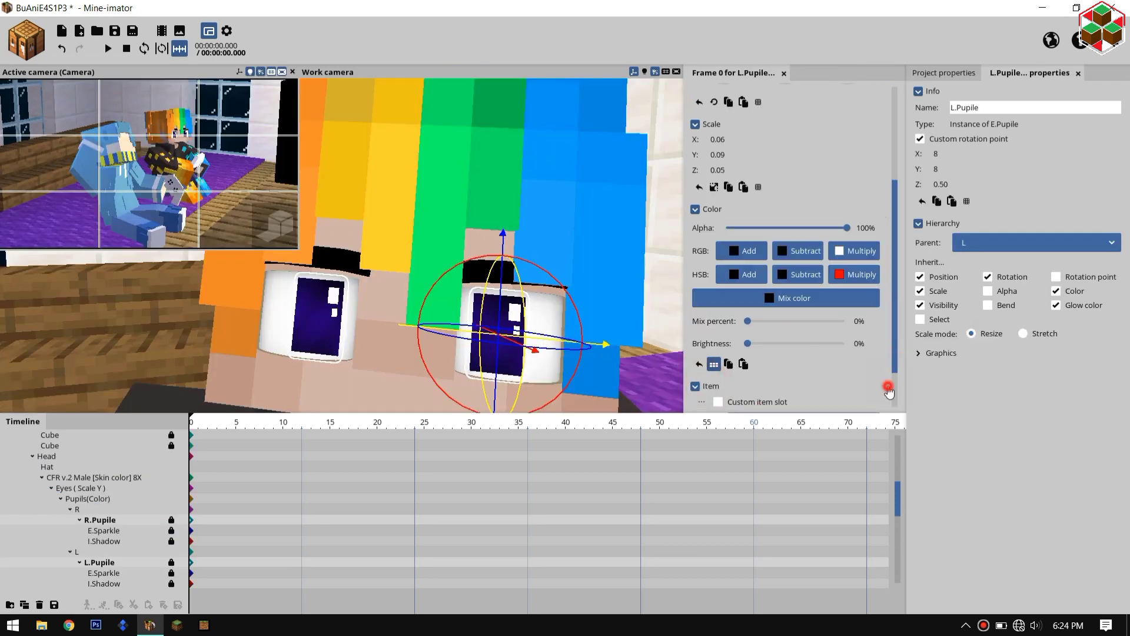
pyautogui.click(160, 499)
pyautogui.click(858, 265)
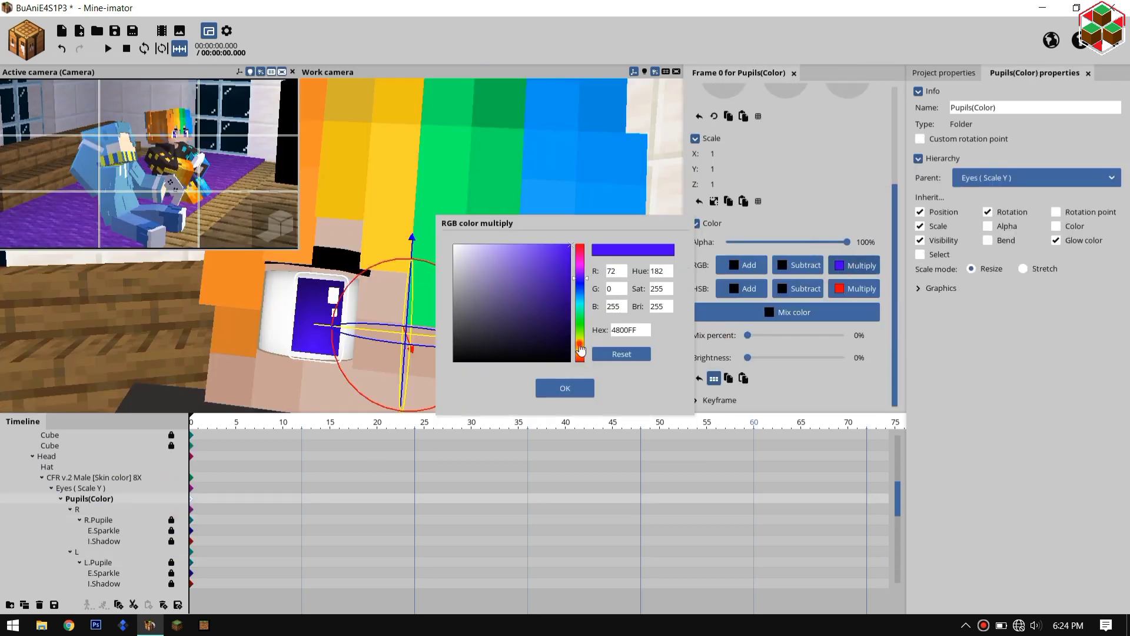
pyautogui.click(581, 349)
pyautogui.click(571, 386)
pyautogui.moveTo(298, 250); pyautogui.dragTo(502, 354)
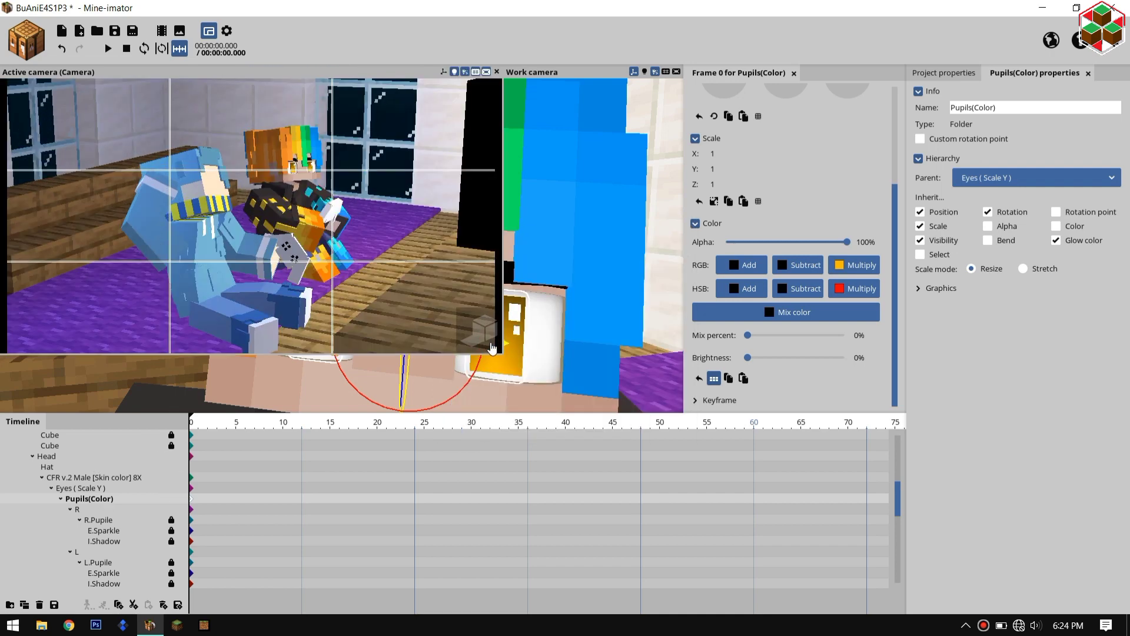
# Duplicate the face rig folder and parent the copy to the blue-haired character's head.
pyautogui.click(88, 478)
pyautogui.click(919, 288)
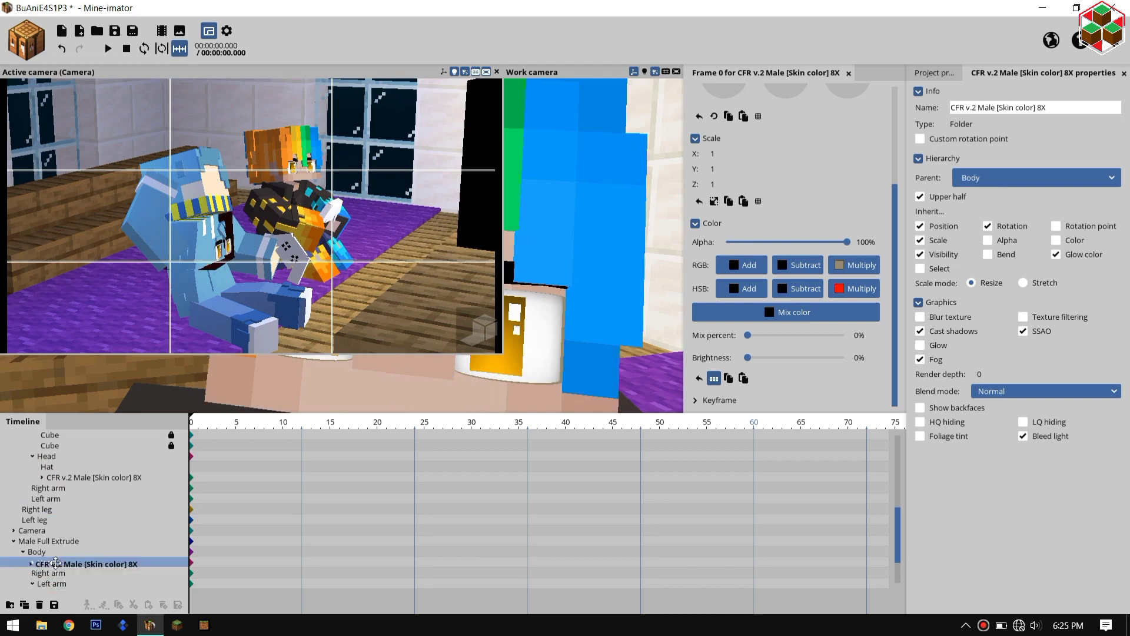
pyautogui.moveTo(55, 564); pyautogui.dragTo(55, 562)
pyautogui.scroll(-2, 53, 548)
pyautogui.click(41, 520)
# Hide the Mouth [Scale] group of the blue-haired character's face rig.
pyautogui.click(83, 530)
pyautogui.keyDown('shift'); pyautogui.click(88, 541); pyautogui.keyUp('shift')
pyautogui.click(181, 541)
pyautogui.click(181, 542)
# Set the RGB multiply color of the Pupils(Color) folder in the blue-haired character's face rig to dark blue.
pyautogui.moveTo(377, 383); pyautogui.dragTo(329, 377, button='right')
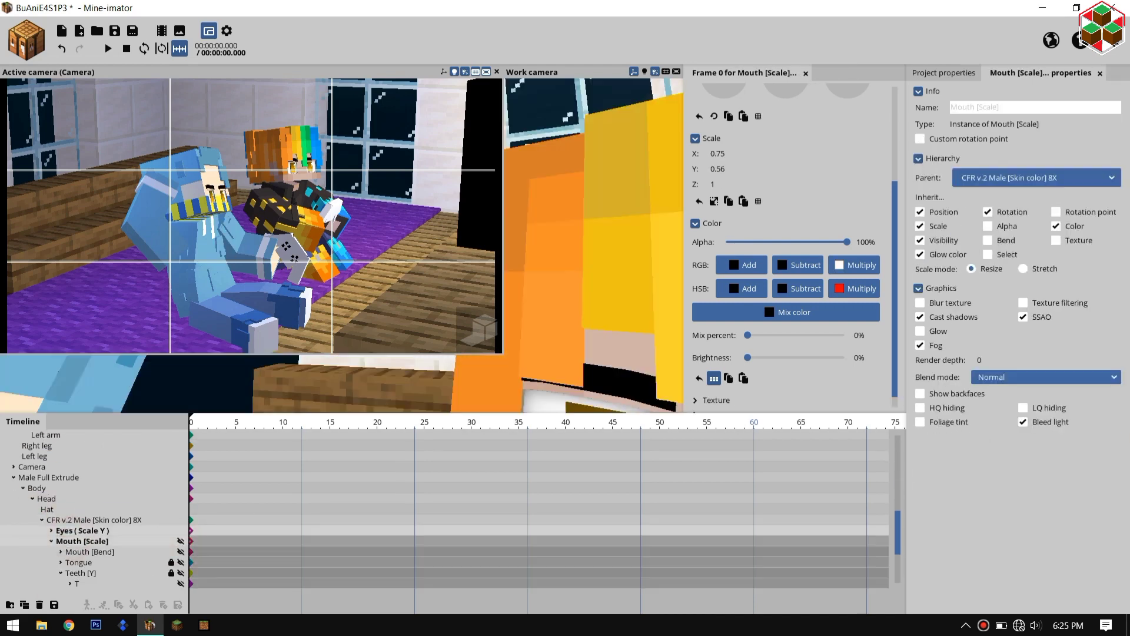
pyautogui.moveTo(595, 248); pyautogui.dragTo(625, 245, button='right')
pyautogui.click(105, 541)
pyautogui.click(105, 541)
pyautogui.keyDown('shift'); pyautogui.click(105, 532); pyautogui.keyUp('shift')
pyautogui.moveTo(635, 307); pyautogui.dragTo(648, 285)
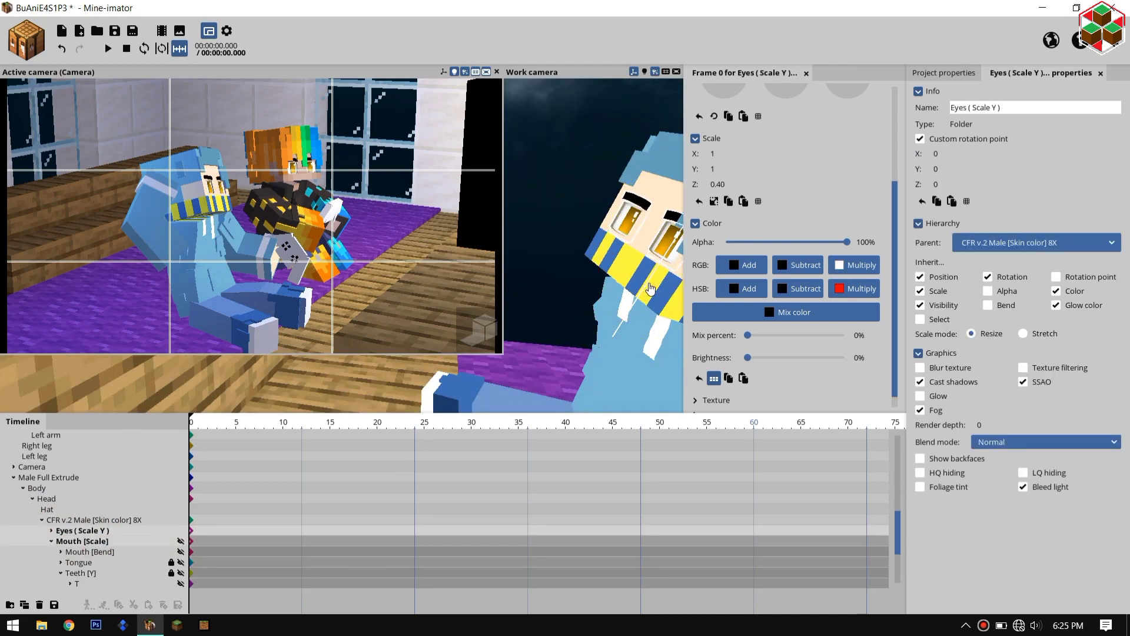
pyautogui.click(142, 542)
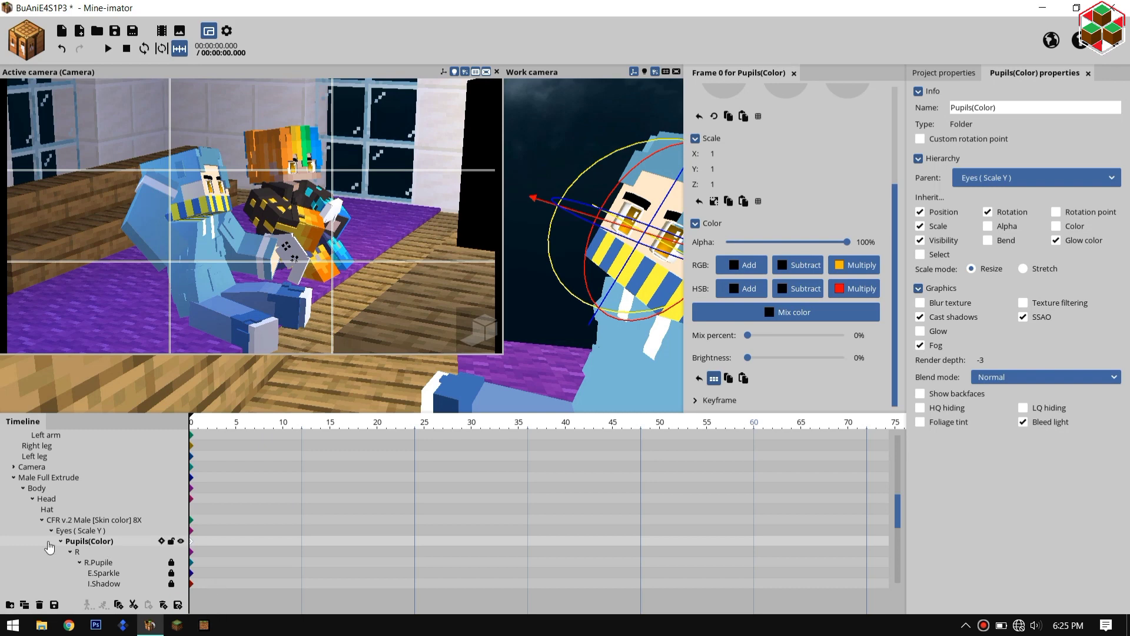
pyautogui.click(848, 266)
pyautogui.click(565, 391)
# Set the mix color of the Eyebrows folder in the blue-haired character's face rig to a medium blue.
pyautogui.scroll(-5, 159, 500)
pyautogui.click(159, 477)
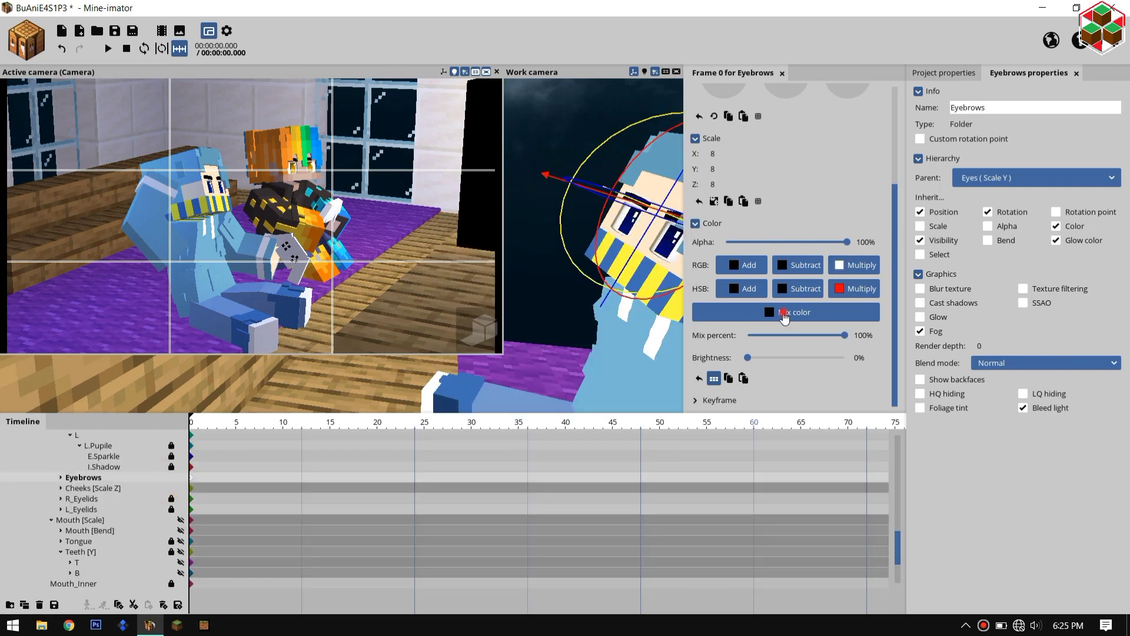
pyautogui.click(792, 313)
pyautogui.click(564, 389)
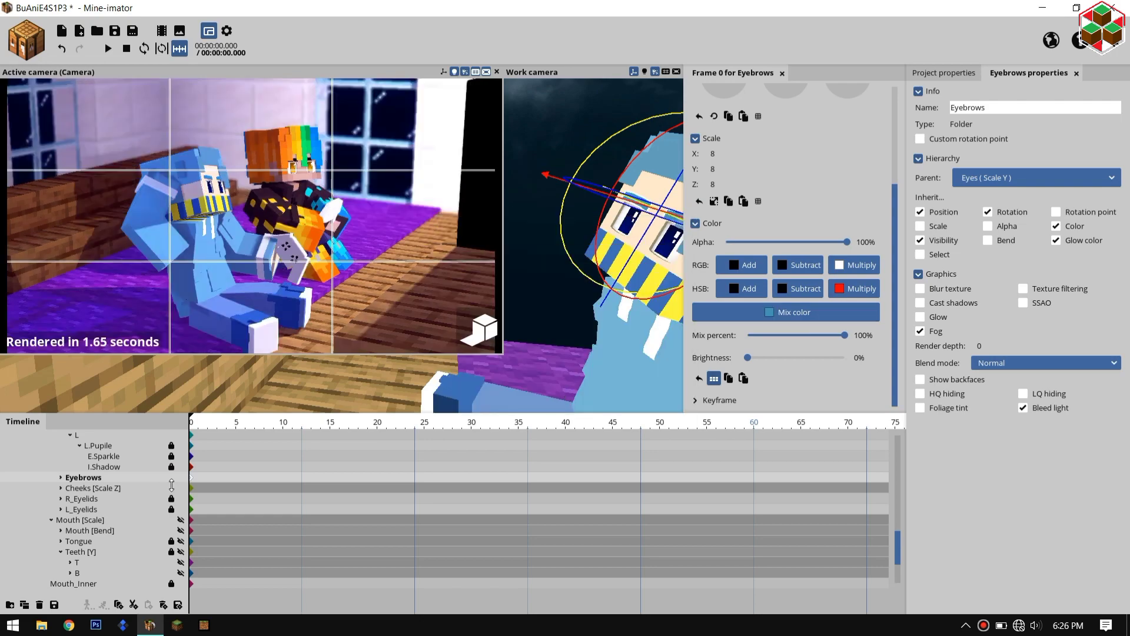
# Select the Cheeks [Scale Z] folder and launch a screen eyedropper utility to sample a color from the face.
pyautogui.click(61, 478)
pyautogui.click(82, 488)
pyautogui.click(117, 509)
pyautogui.click(14, 625)
pyautogui.write('eye')
pyautogui.press('Escape')
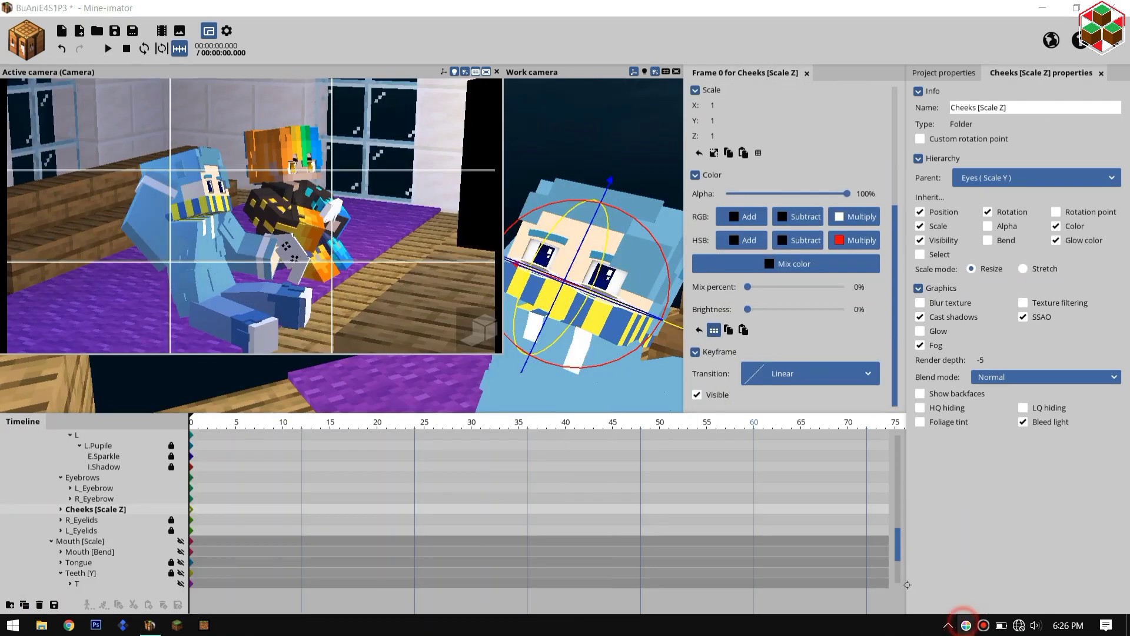
pyautogui.click(560, 253)
# Select both pupils, L.Pupile and R.Pupile, in the blue-haired character's face rig.
pyautogui.click(47, 510)
pyautogui.click(89, 552)
pyautogui.scroll(-5, 169, 487)
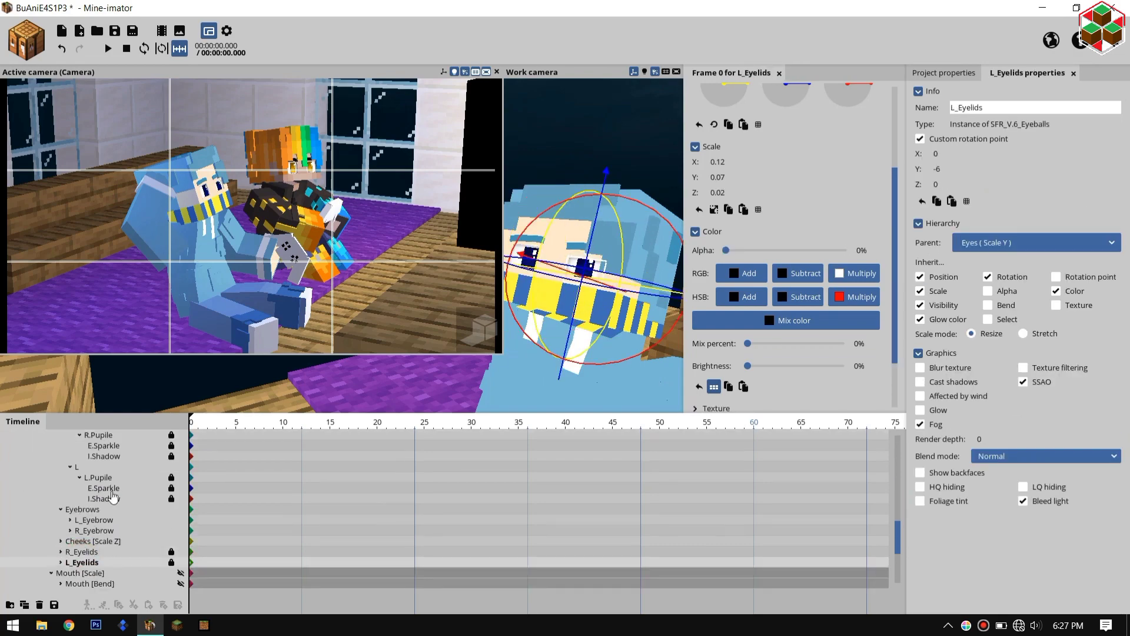
pyautogui.click(98, 477)
pyautogui.click(94, 530)
pyautogui.click(100, 435)
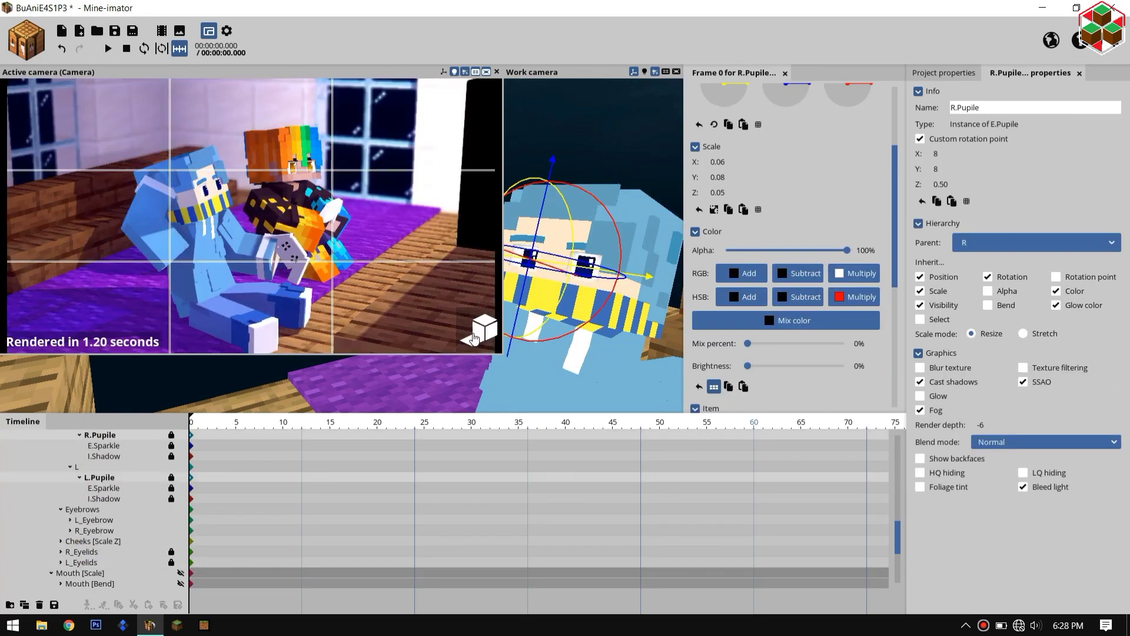
# Rotate and reposition the whole blue-haired character on the purple carpet so that its face turns more toward the camera.
pyautogui.click(589, 265)
pyautogui.click(607, 236)
pyautogui.click(628, 214)
pyautogui.moveTo(628, 213); pyautogui.dragTo(639, 227)
pyautogui.scroll(-5, 589, 253)
pyautogui.click(559, 247)
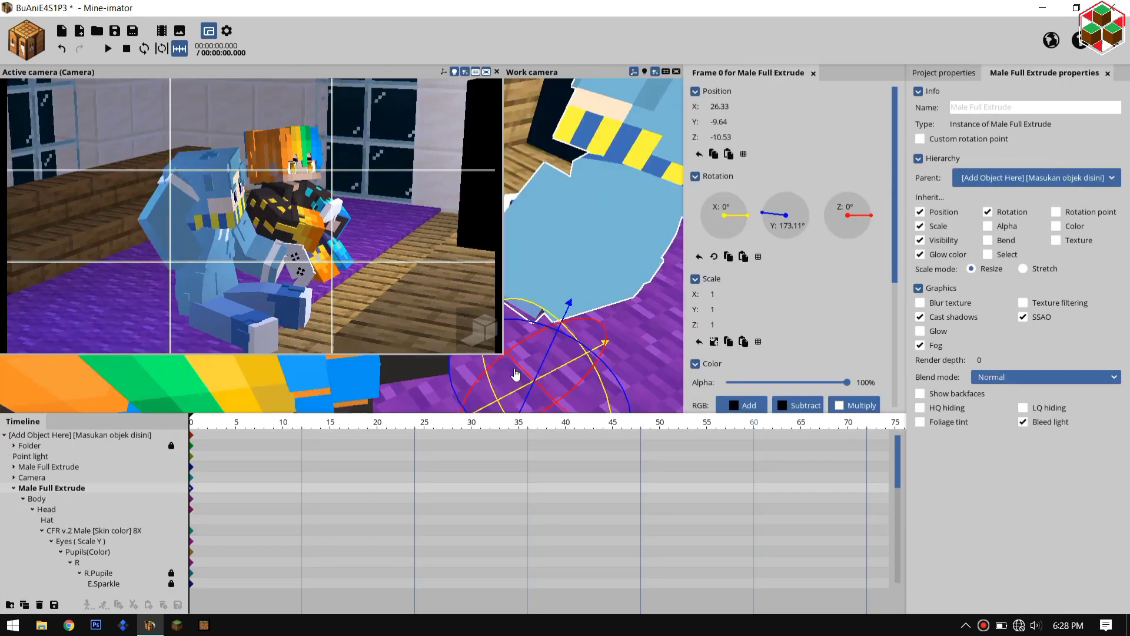
pyautogui.moveTo(517, 378); pyautogui.dragTo(530, 371)
# Adjust the blue-haired character's arm pose and render the camera preview.
pyautogui.click(626, 277)
pyautogui.click(577, 270)
pyautogui.click(624, 271)
pyautogui.moveTo(648, 315); pyautogui.dragTo(612, 253)
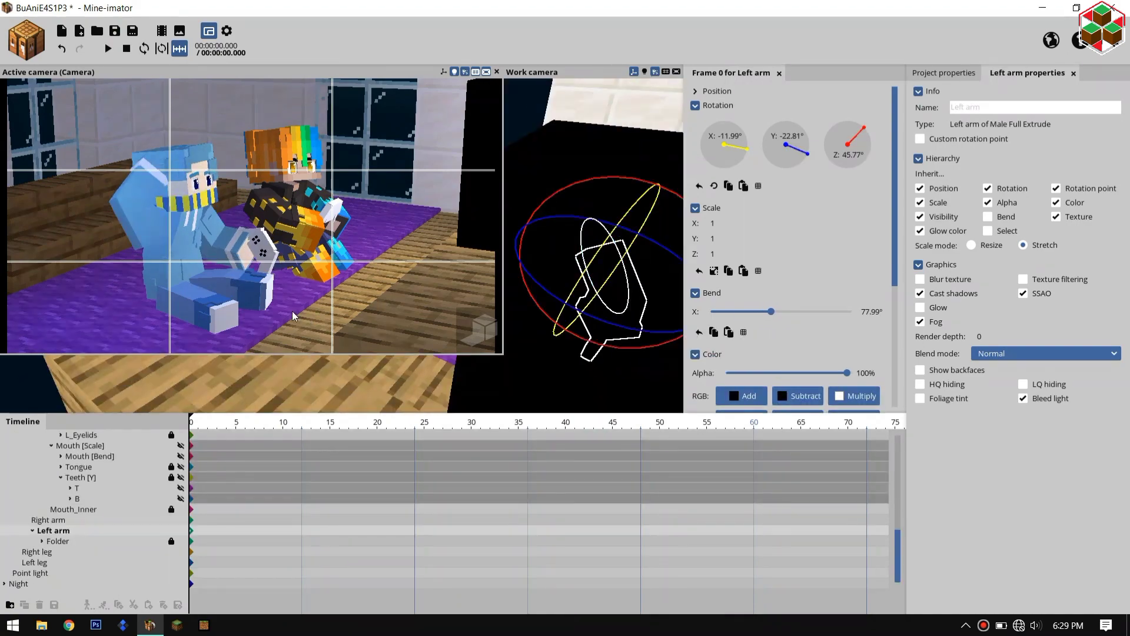
pyautogui.click(525, 211)
pyautogui.click(483, 330)
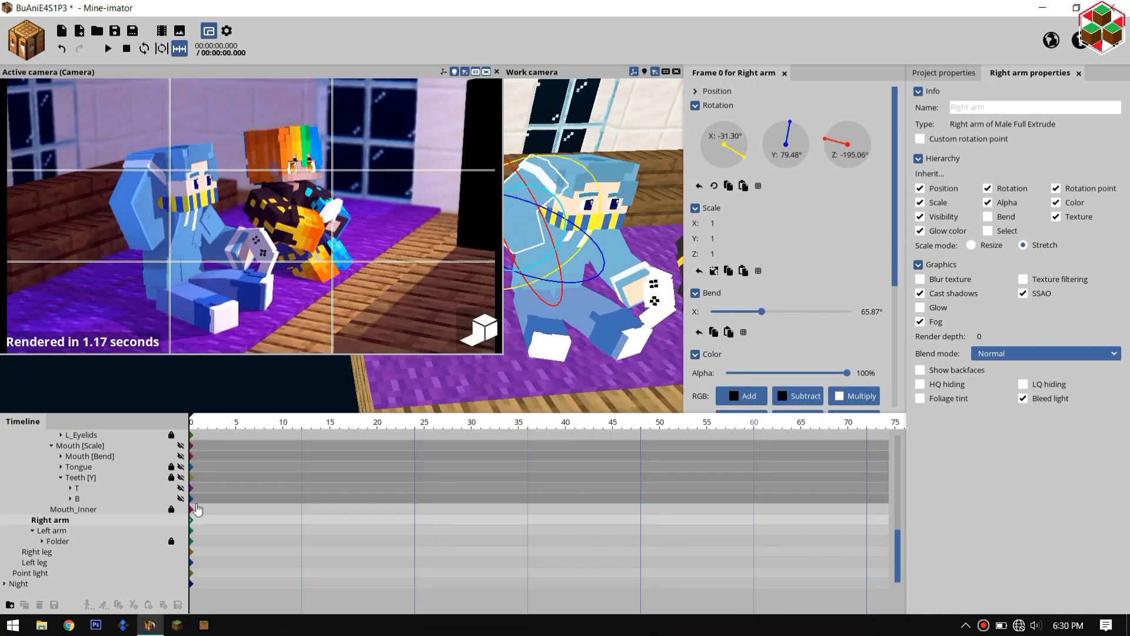
# Add the Piece of TAMAN KOLAM scenery to the scene.
pyautogui.scroll(15, 197, 509)
pyautogui.click(30, 446)
pyautogui.click(86, 436)
pyautogui.click(1023, 338)
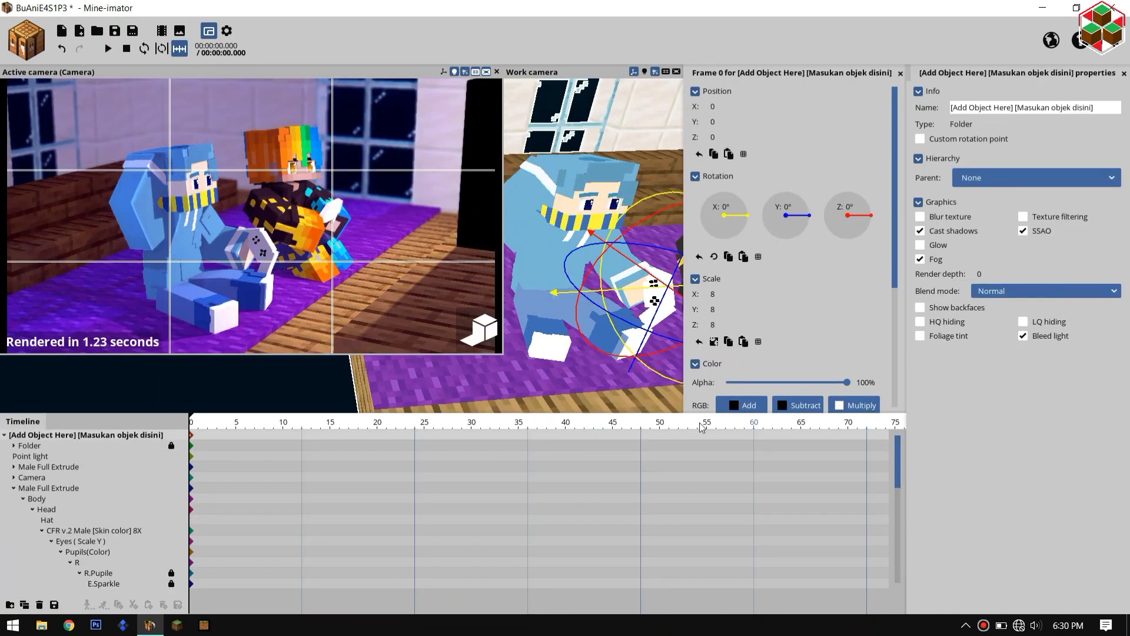
pyautogui.click(543, 367)
pyautogui.scroll(-10, 543, 368)
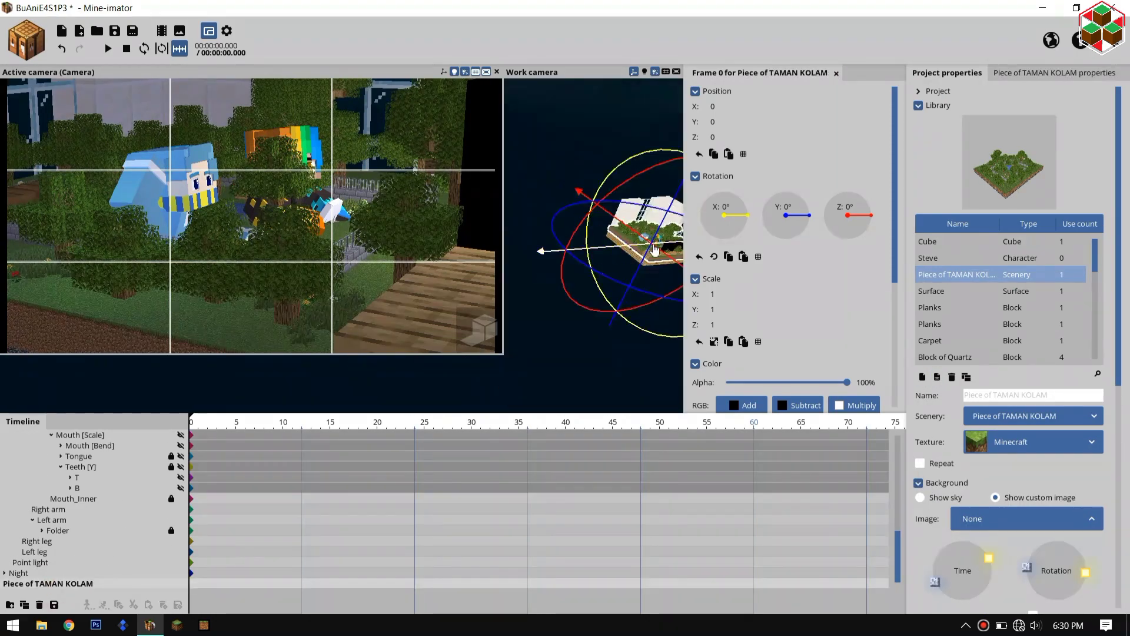
# Parent the park scenery to the main object folder and move it outside the windows to X -496.68, Y -90.68.
pyautogui.moveTo(566, 250); pyautogui.dragTo(607, 247)
pyautogui.moveTo(51, 583); pyautogui.dragTo(51, 566)
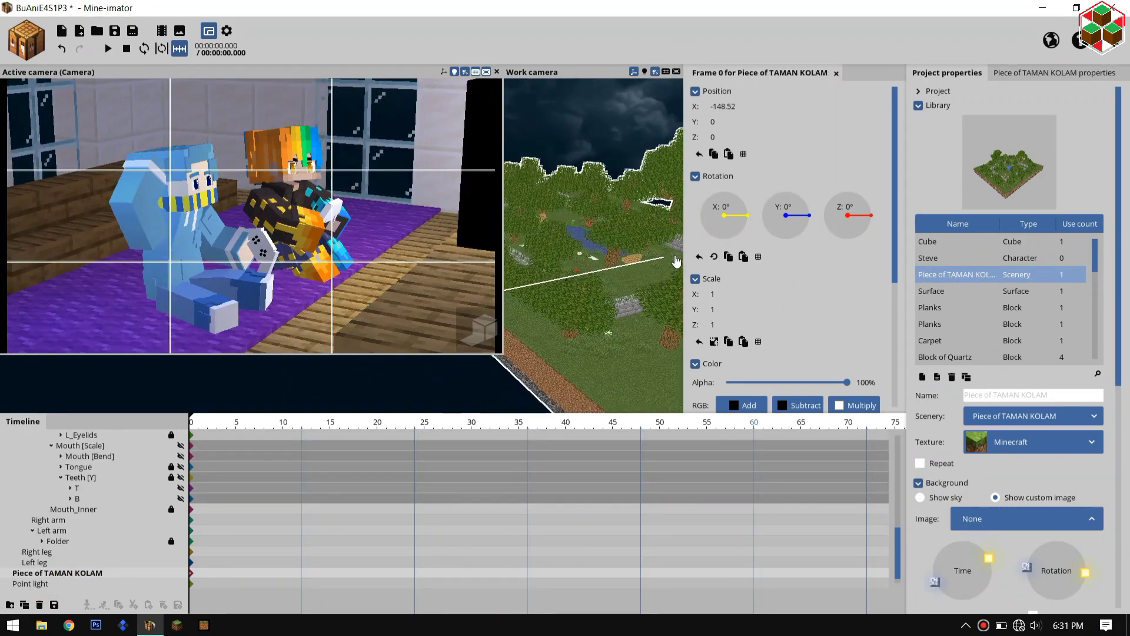
pyautogui.moveTo(663, 349); pyautogui.dragTo(661, 347)
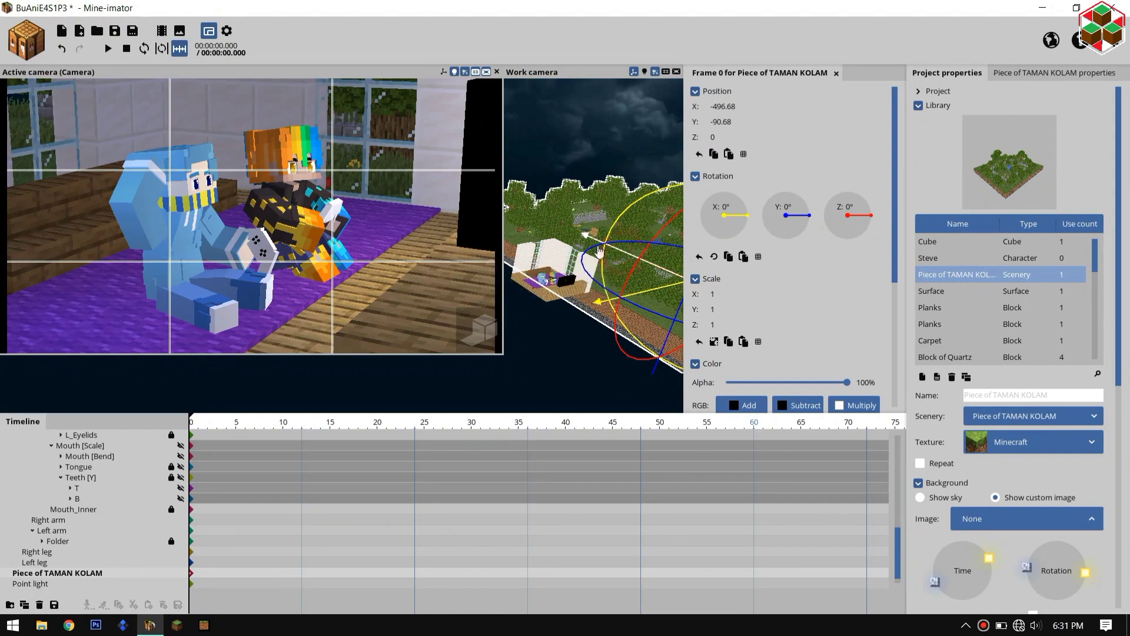
pyautogui.click(476, 331)
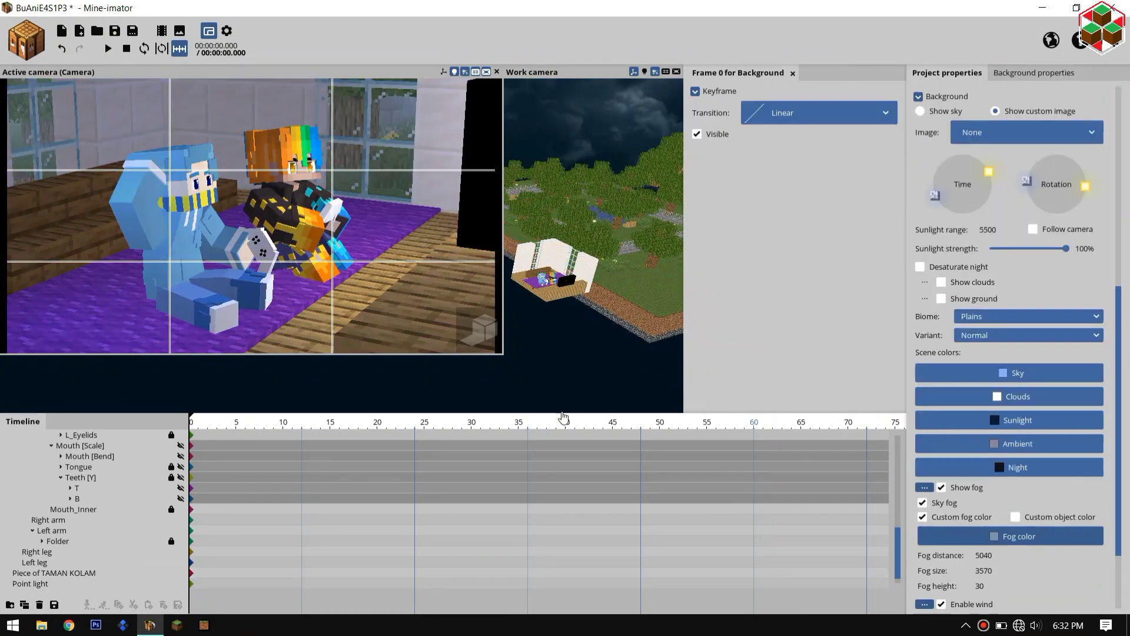
# Set the background fog color to dark teal with a fog distance of 4270 and adjust the camera's effect settings.
pyautogui.click(1007, 536)
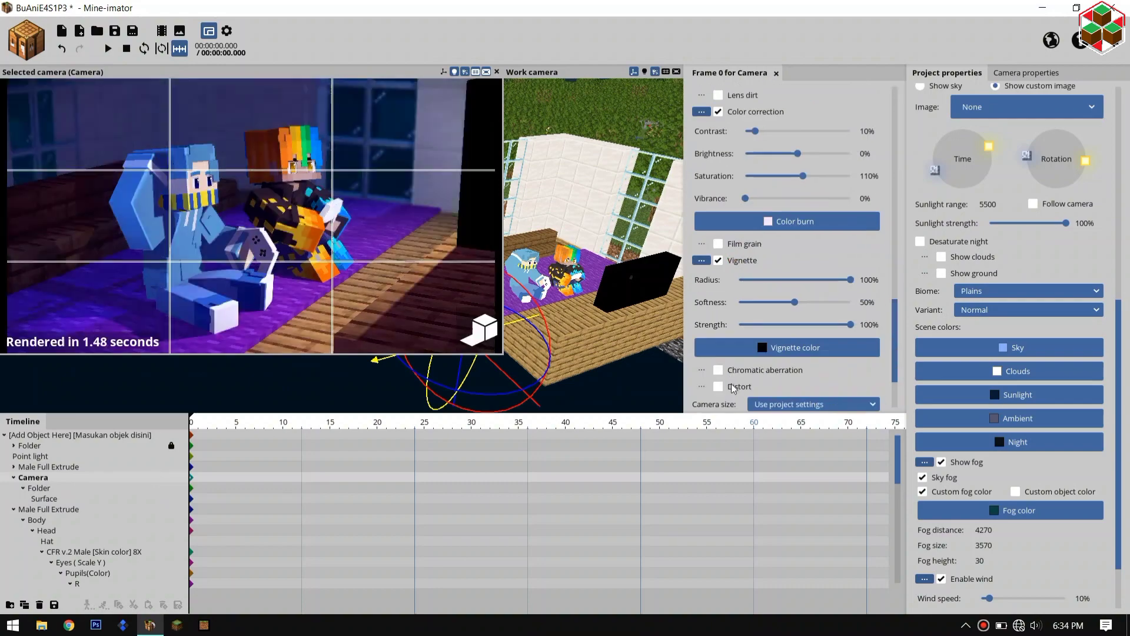
pyautogui.click(719, 277)
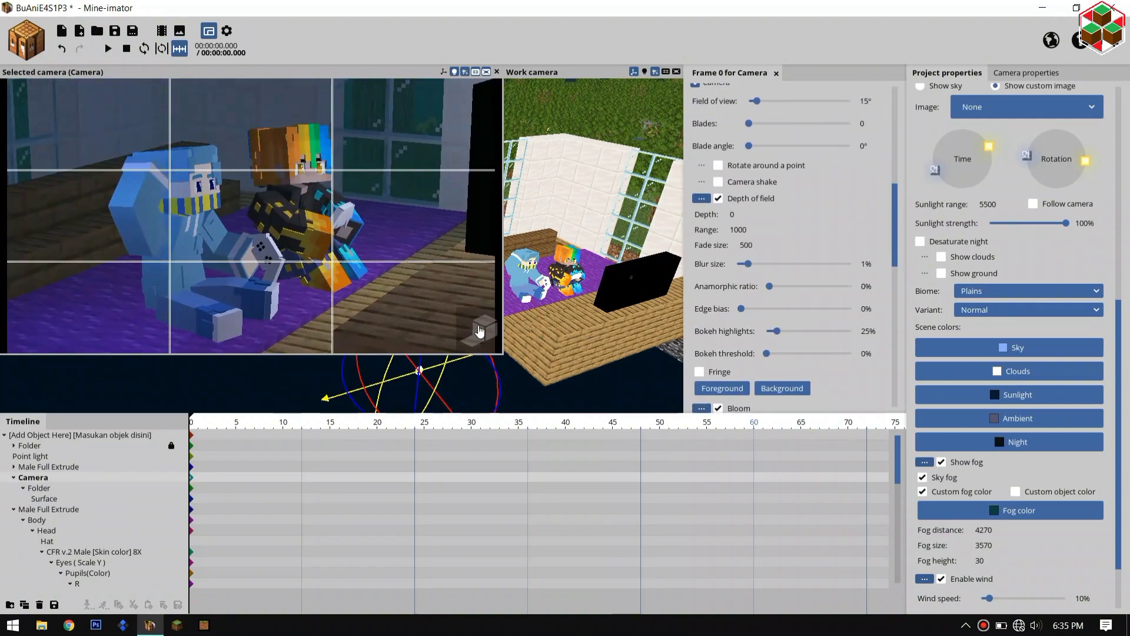
# Rotate the blue-haired character's head to X -14.95°, Y -7.67°, Z 9.21° and render the camera preview.
pyautogui.click(94, 520)
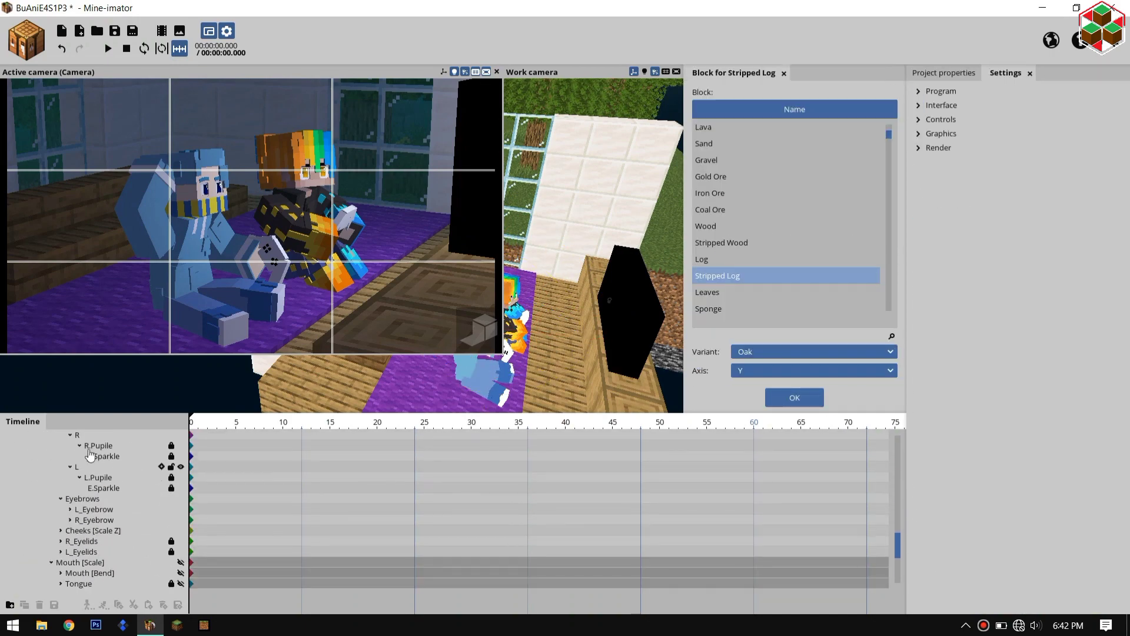
pyautogui.scroll(1, 90, 455)
pyautogui.click(89, 436)
pyautogui.scroll(5, 548, 259)
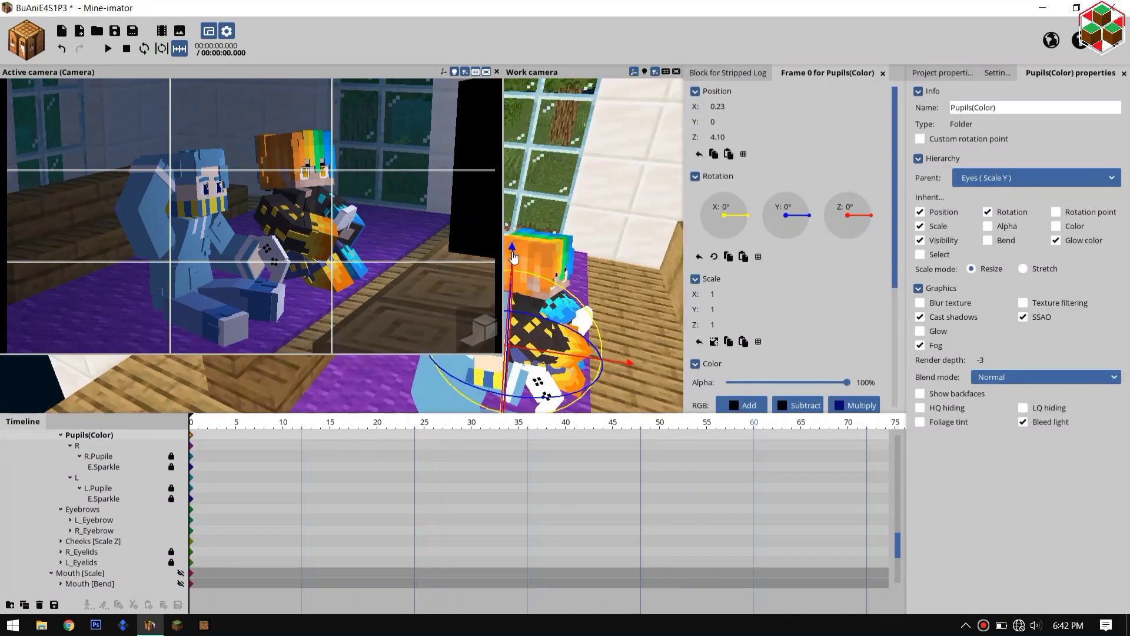
pyautogui.click(181, 199)
pyautogui.moveTo(595, 259); pyautogui.dragTo(528, 325)
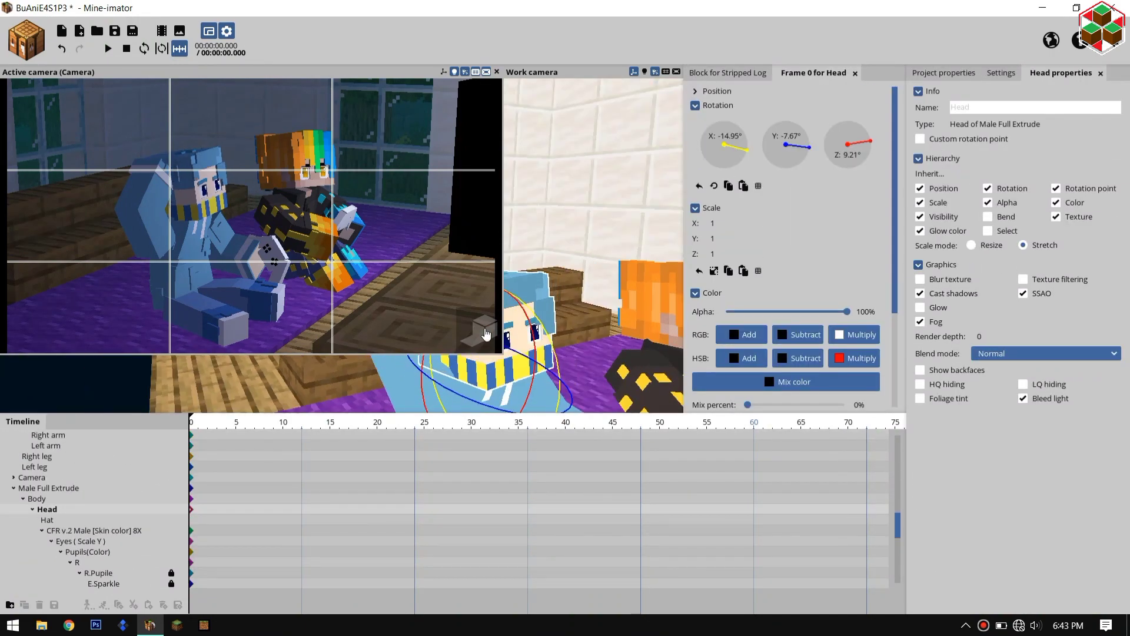
pyautogui.click(485, 330)
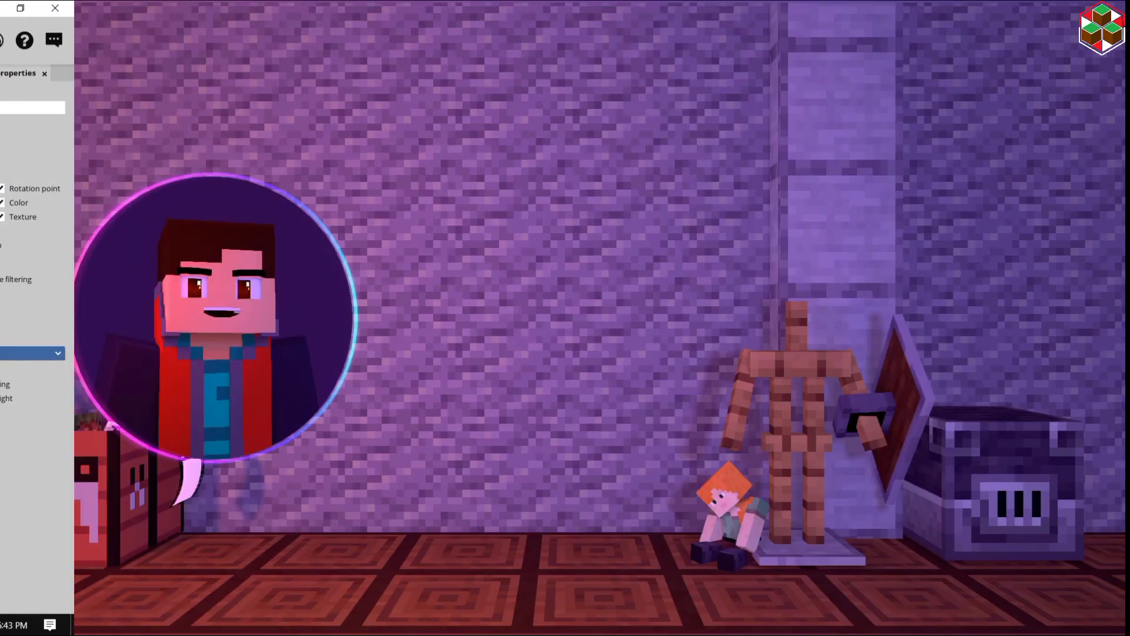